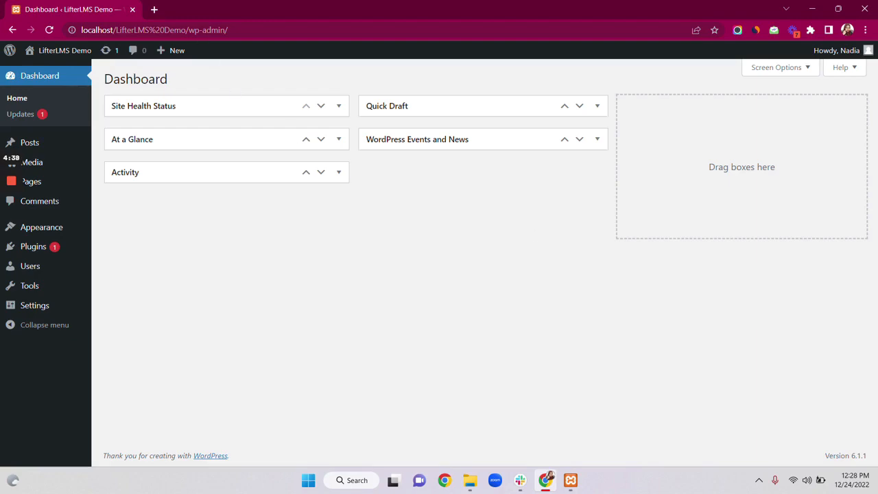
# Step: Open the lifterlms.com/product/astra page in a new browser tab
pyautogui.click(155, 9)
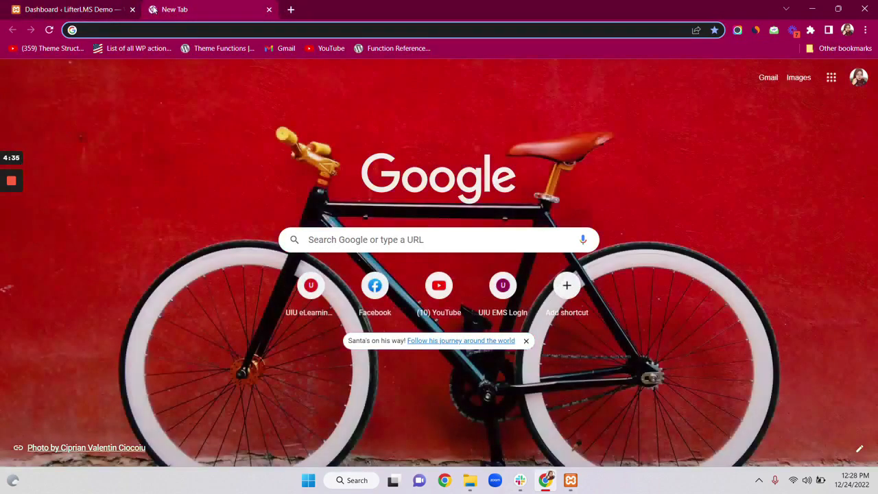
pyautogui.write('lifterlms')
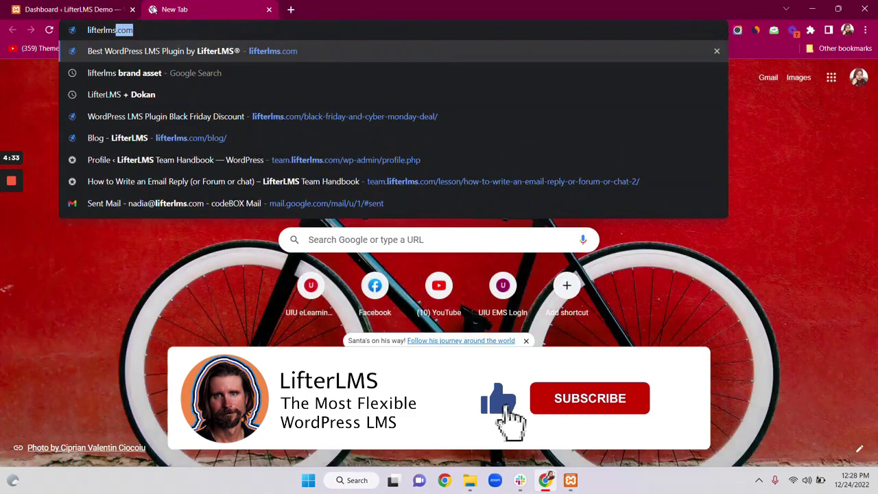
pyautogui.write('.com/produtc')
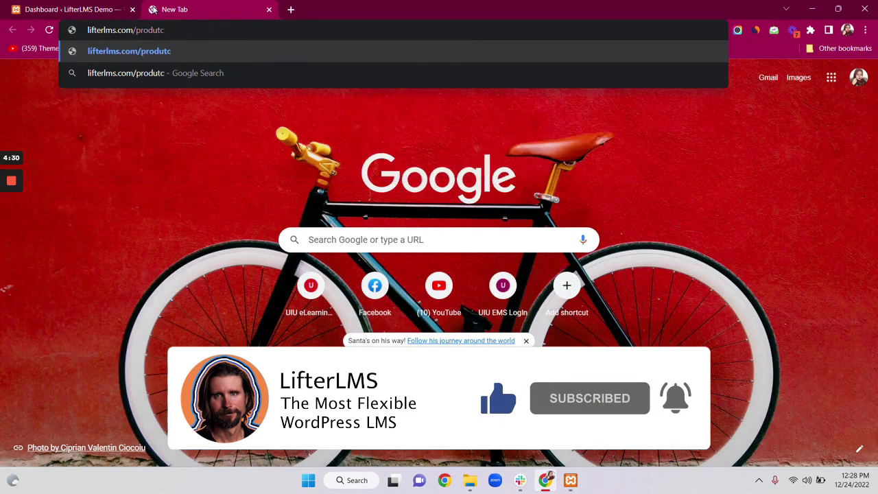
pyautogui.press('BackSpace')
pyautogui.press('BackSpace')
pyautogui.write('ct/a')
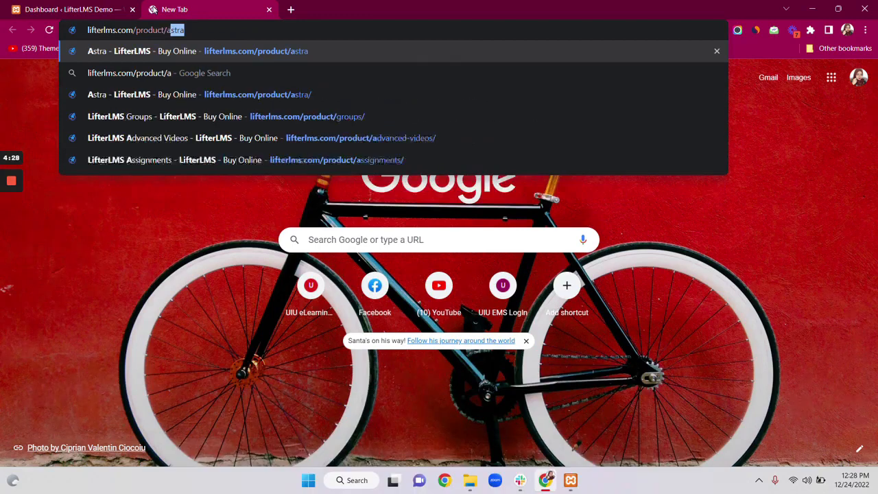
pyautogui.write('stra')
pyautogui.press('Return')
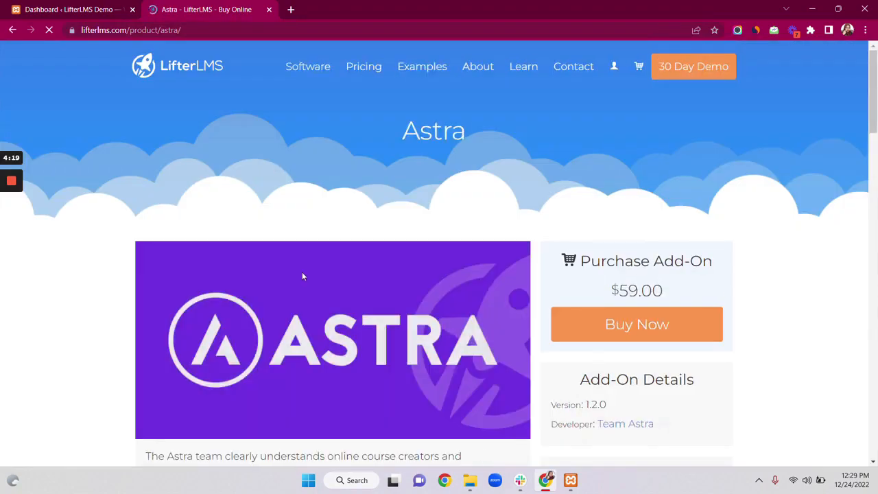
# Step: Look over the Astra add-on page and follow its purchase link to the Astra website
pyautogui.scroll(-3, 301, 276)
pyautogui.scroll(3, 405, 286)
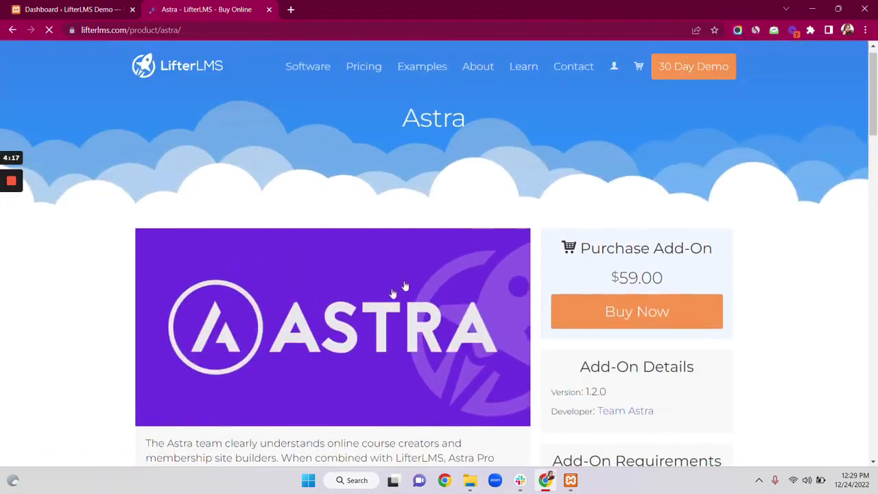
pyautogui.scroll(-1, 411, 294)
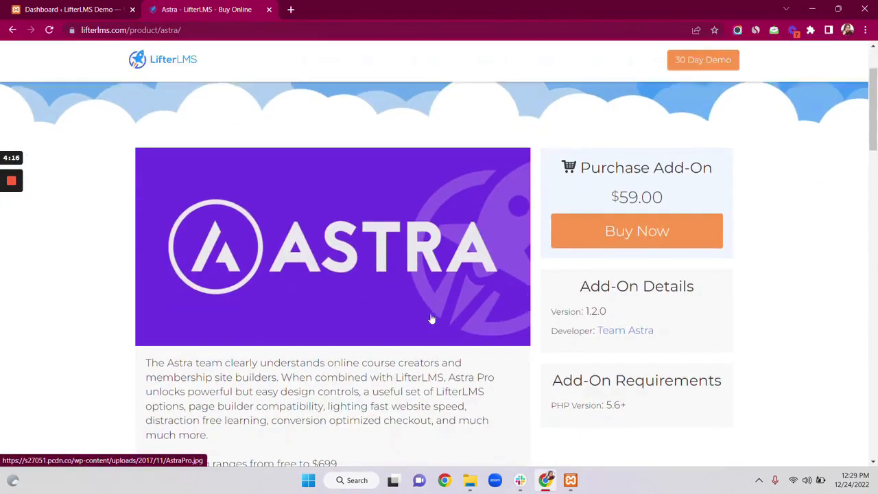
pyautogui.click(621, 237)
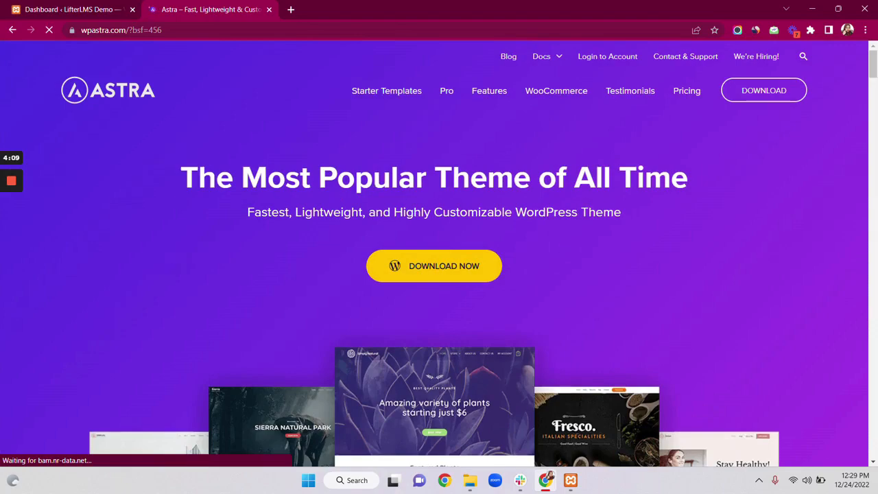
# Step: Examine the Astra home page, including its reviews, customization features, Gutenberg compatibility and library of pre-built websites
pyautogui.scroll(-1, 317, 240)
pyautogui.scroll(-10, 316, 239)
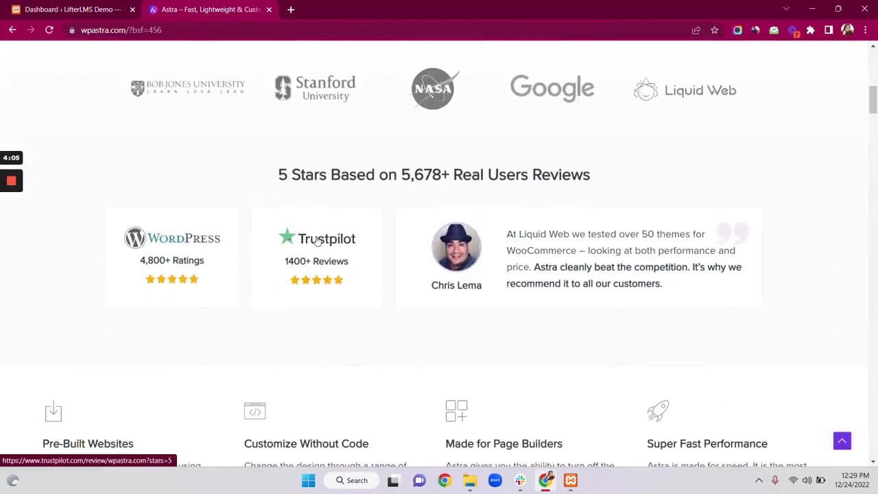
pyautogui.scroll(-8, 316, 239)
pyautogui.scroll(-7, 316, 239)
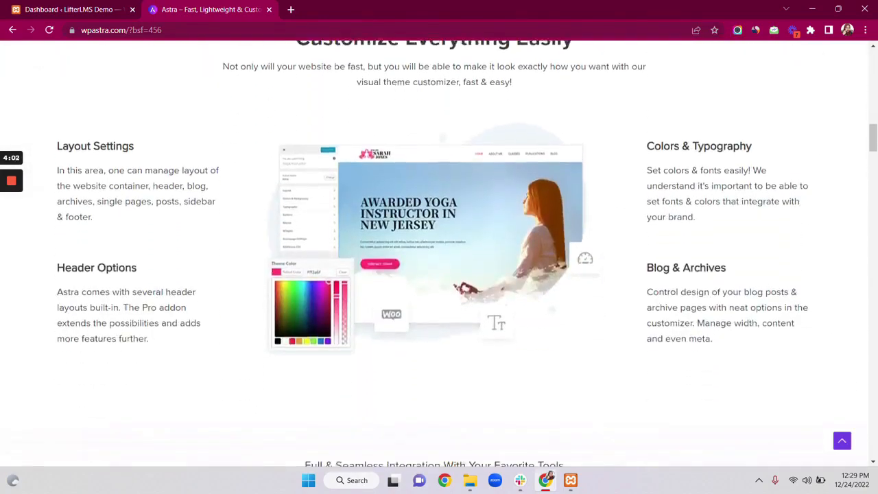
pyautogui.scroll(-9, 317, 239)
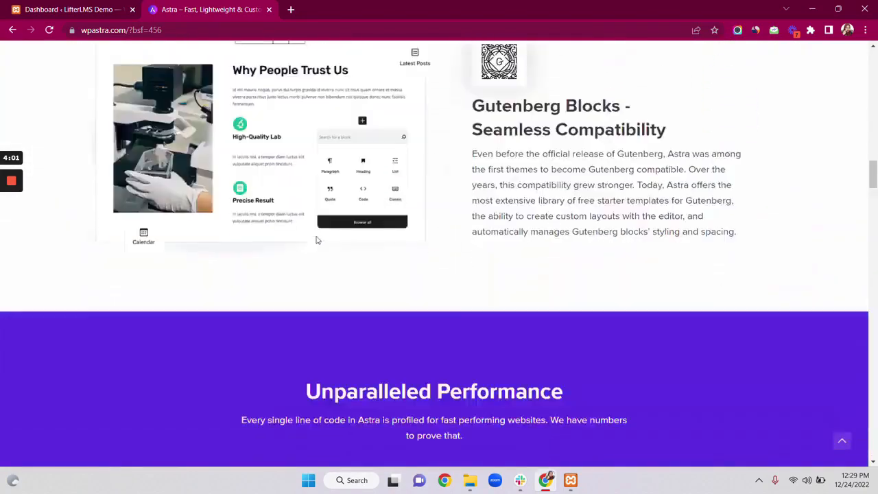
pyautogui.scroll(-3, 316, 240)
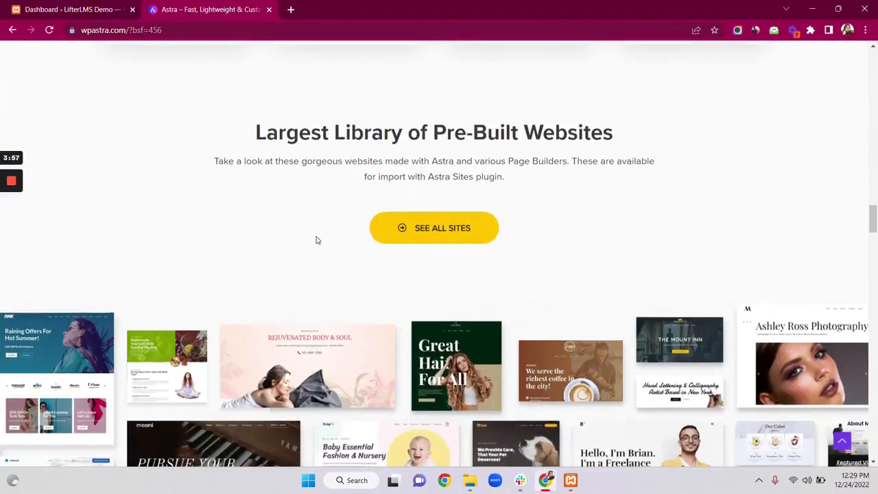
pyautogui.scroll(20, 316, 240)
pyautogui.scroll(10, 317, 240)
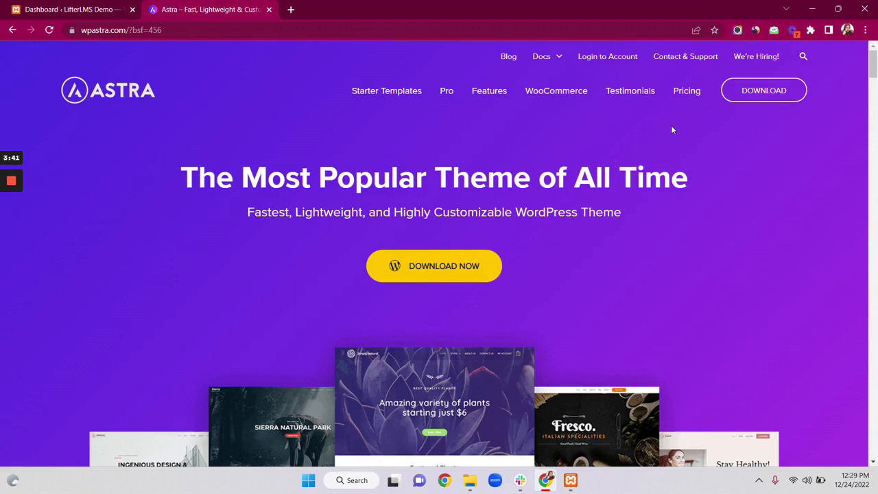
# Step: Open Astra's pricing page and compare the annual Astra Pro, Essential Bundle and Growth Bundle plans with their feature lists
pyautogui.click(689, 94)
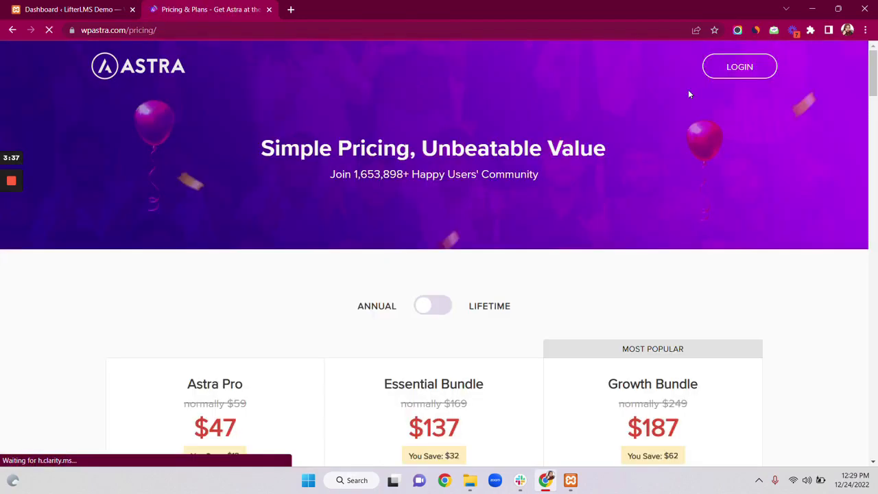
pyautogui.scroll(-3, 515, 202)
pyautogui.scroll(-2, 514, 204)
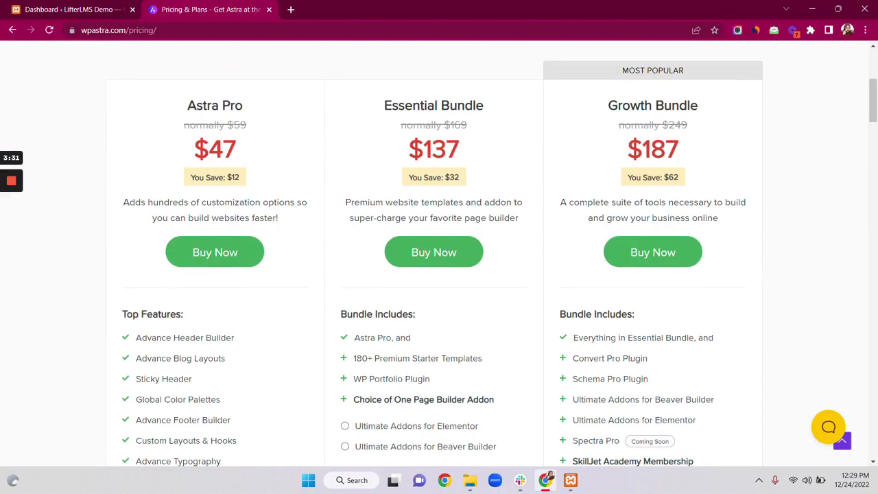
pyautogui.scroll(-3, 472, 339)
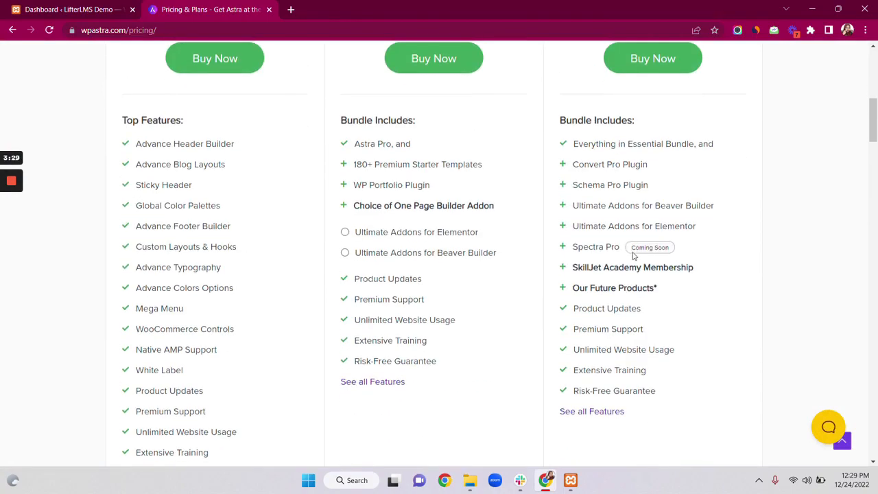
pyautogui.scroll(-4, 624, 270)
pyautogui.scroll(12, 623, 270)
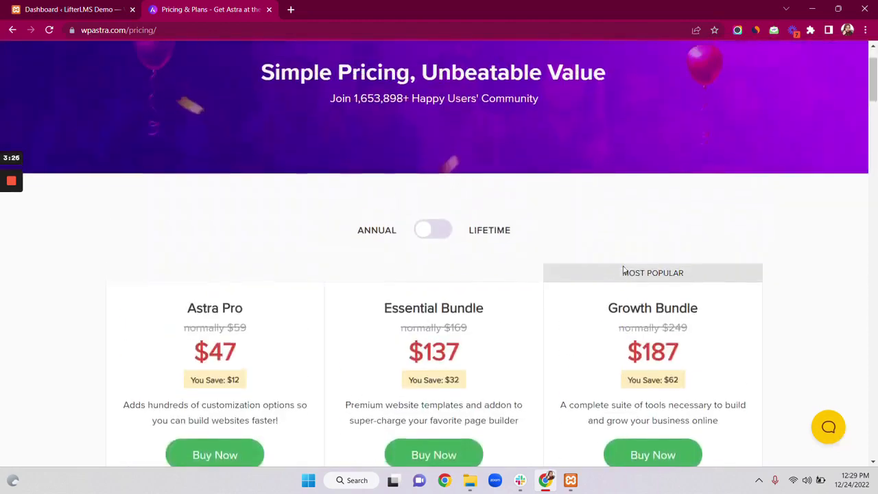
# Step: Switch the Astra plans to lifetime pricing and review the prices and included features
pyautogui.click(421, 312)
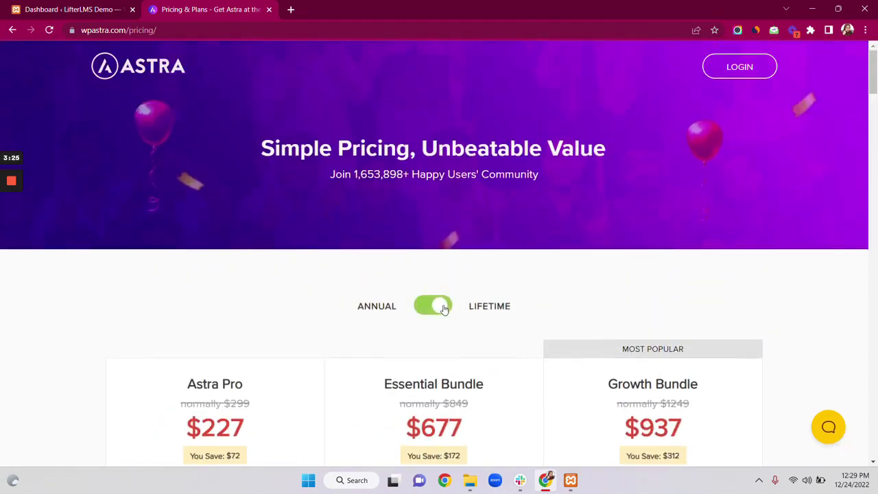
pyautogui.scroll(-3, 430, 344)
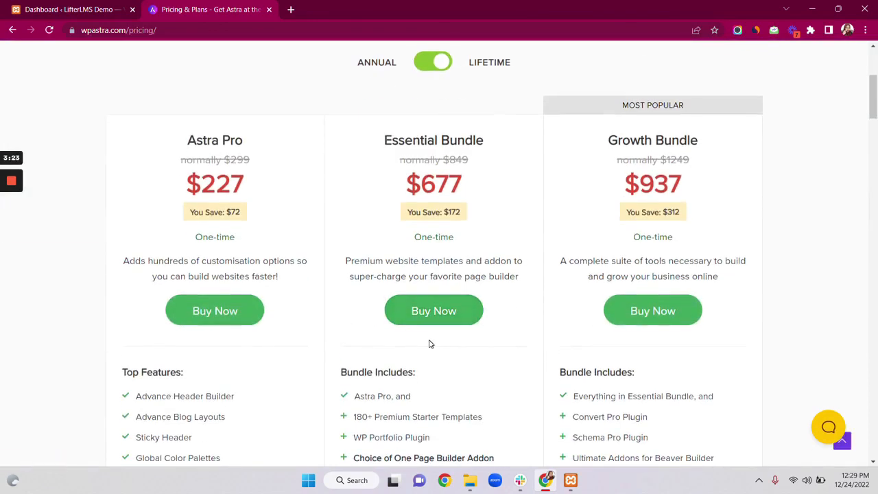
pyautogui.scroll(-5, 459, 352)
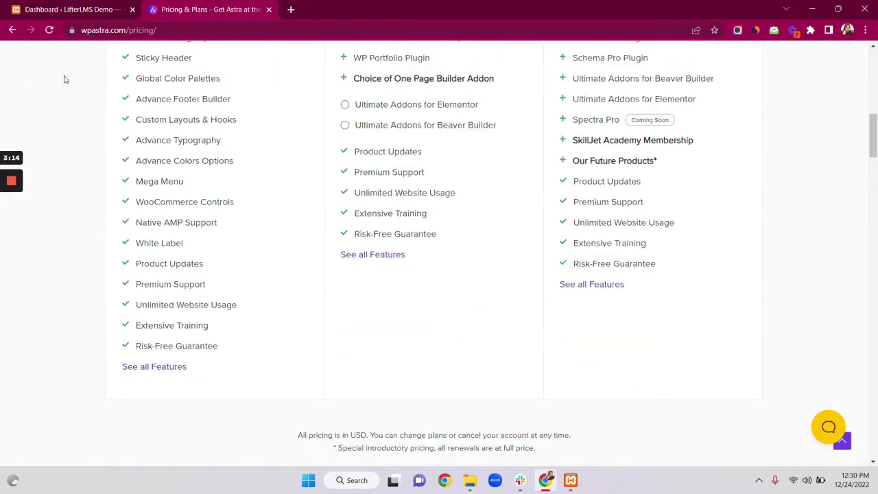
# Step: Return to the WordPress dashboard of the LifterLMS Demo site and open the page for adding a new theme
pyautogui.click(51, 6)
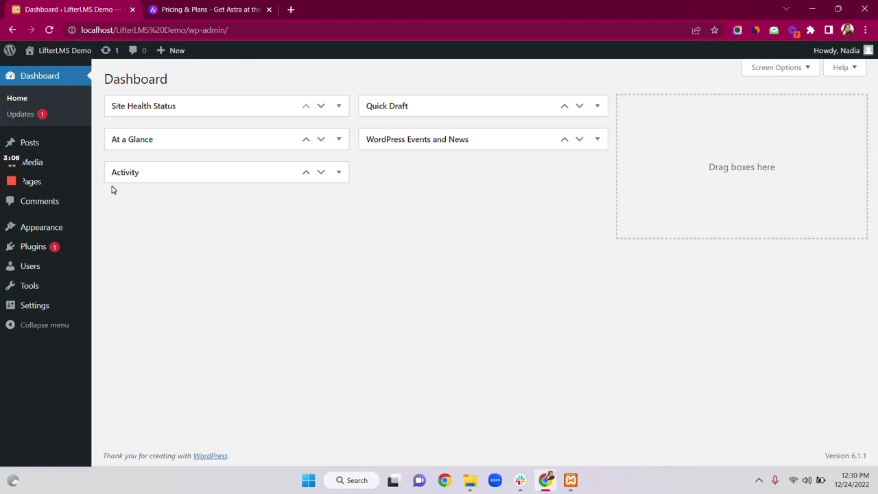
pyautogui.moveTo(47, 227)
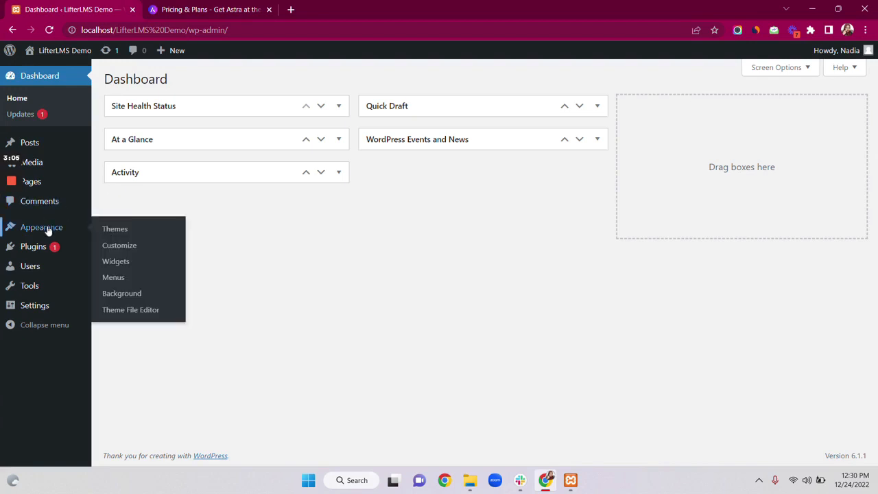
pyautogui.click(109, 231)
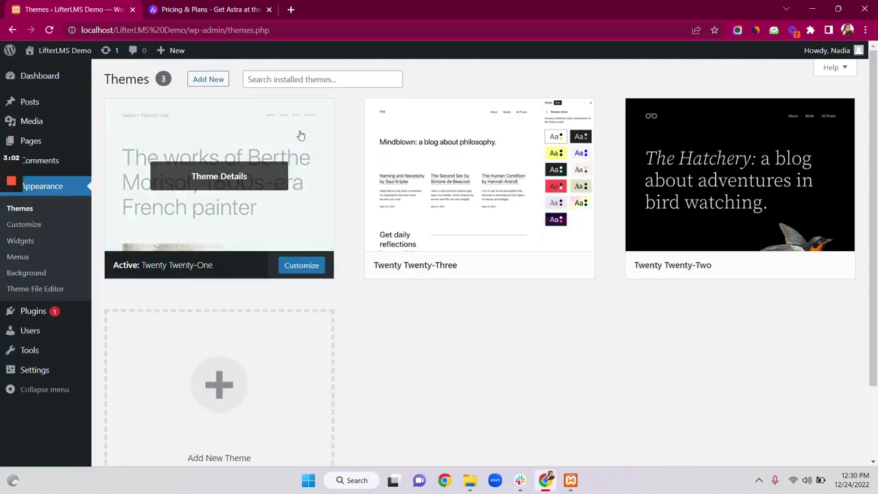
pyautogui.click(208, 81)
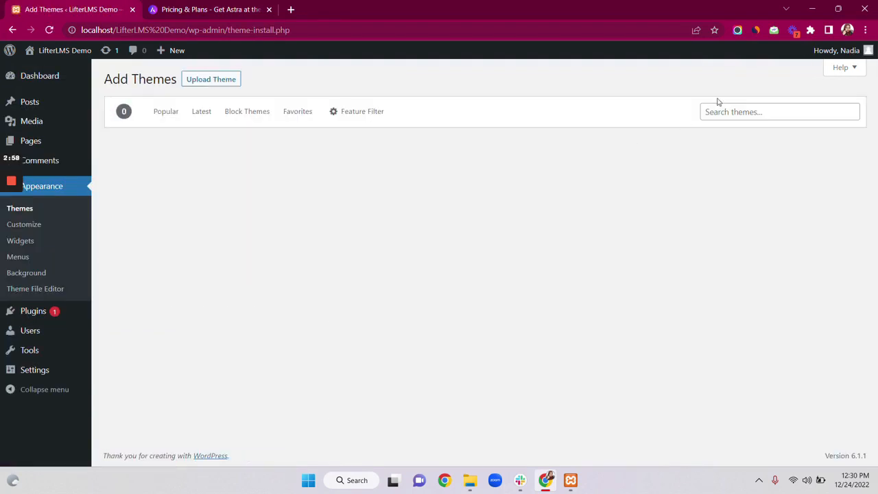
# Step: Find the Astra theme by searching for "Astra", and install and activate it
pyautogui.click(780, 111)
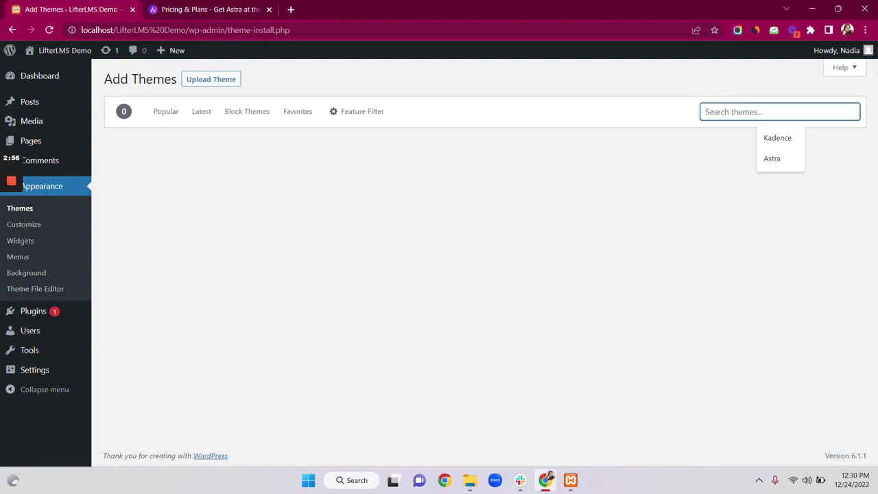
pyautogui.write('AStra')
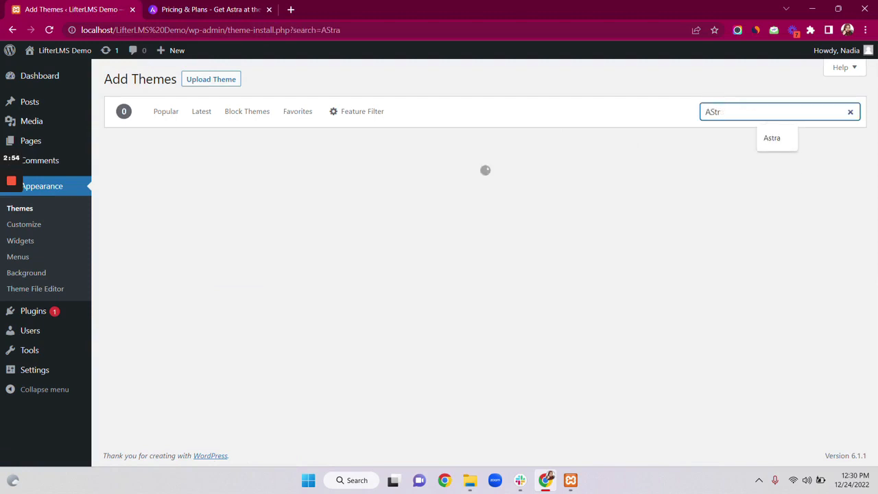
pyautogui.press('BackSpace')
pyautogui.press('BackSpace')
pyautogui.press('BackSpace')
pyautogui.write('stra')
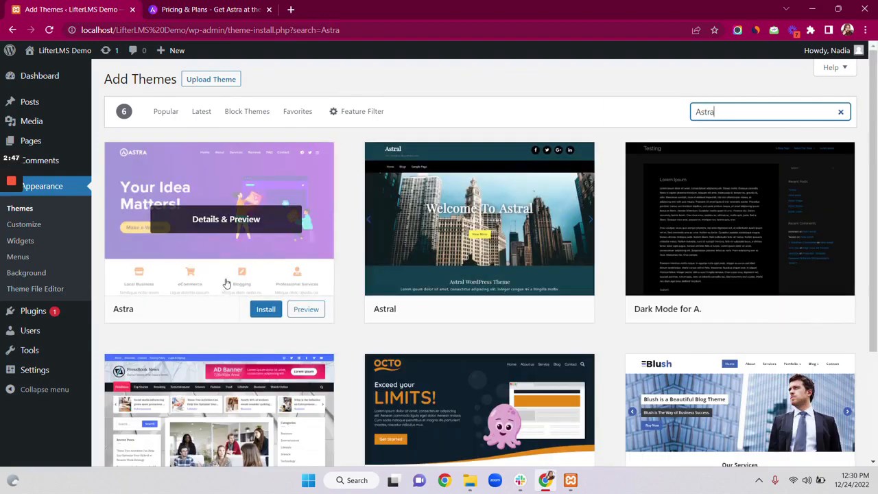
pyautogui.click(265, 310)
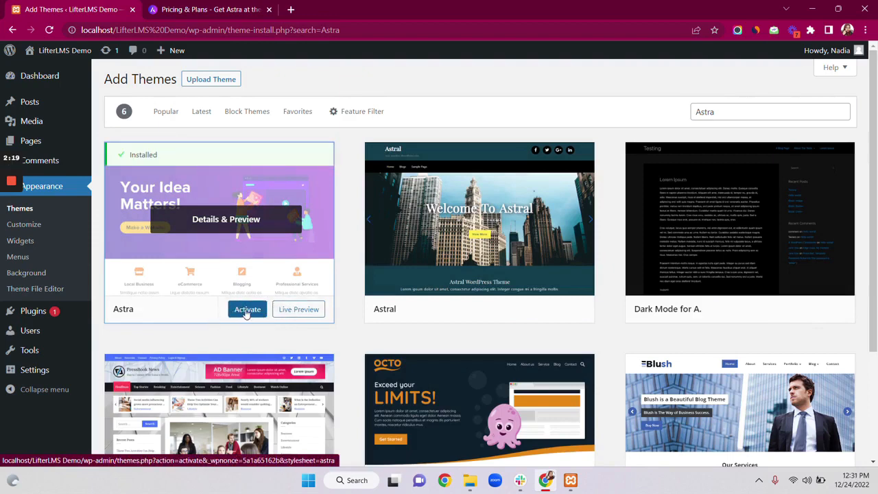
pyautogui.click(246, 310)
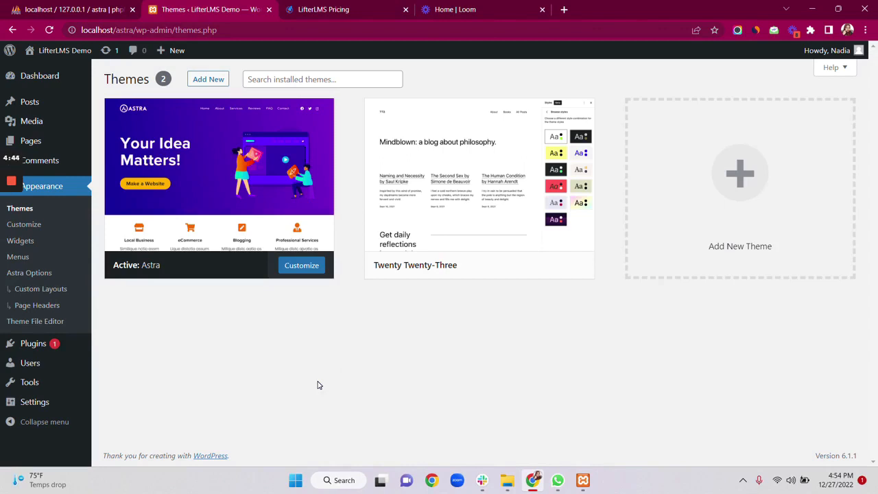
# Step: Find the LifterLMS – WordPress LMS Plugin by searching the plugin directory for "LifterLMS", and install it
pyautogui.moveTo(34, 344)
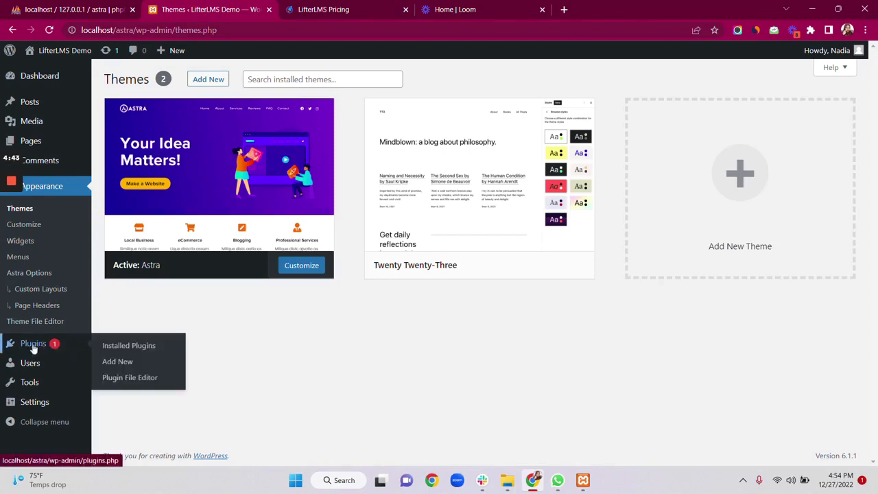
pyautogui.click(125, 362)
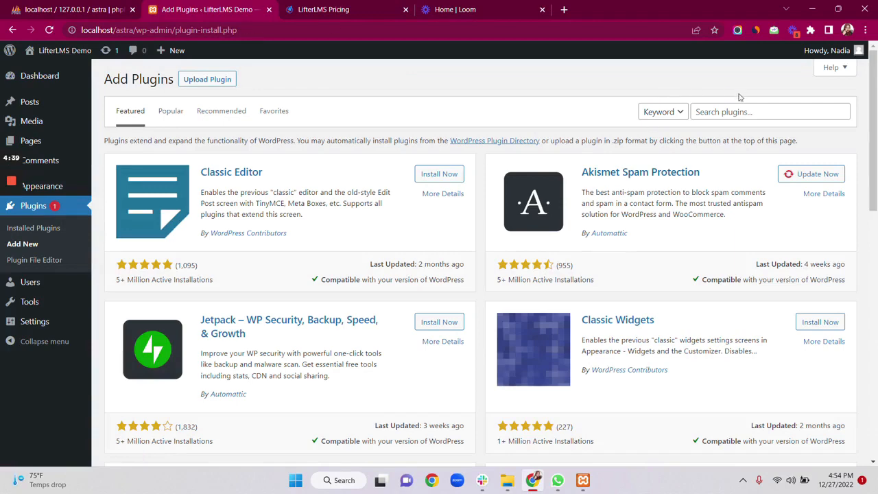
pyautogui.click(740, 112)
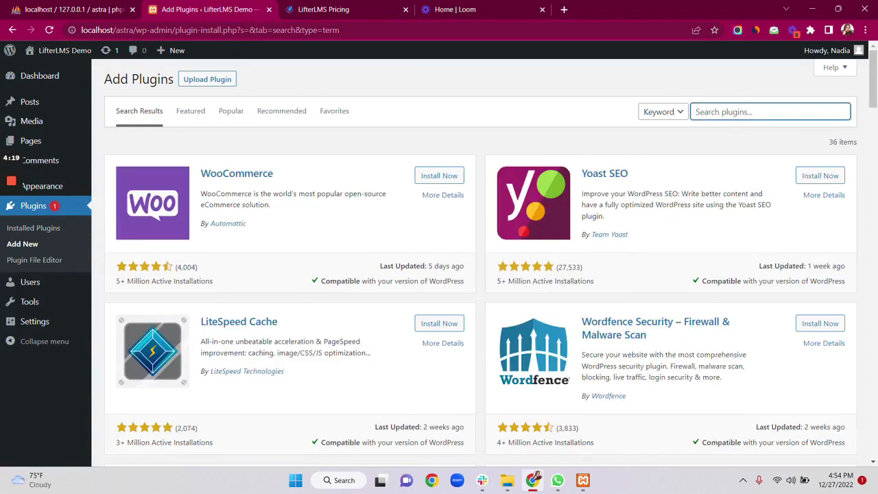
pyautogui.click(752, 112)
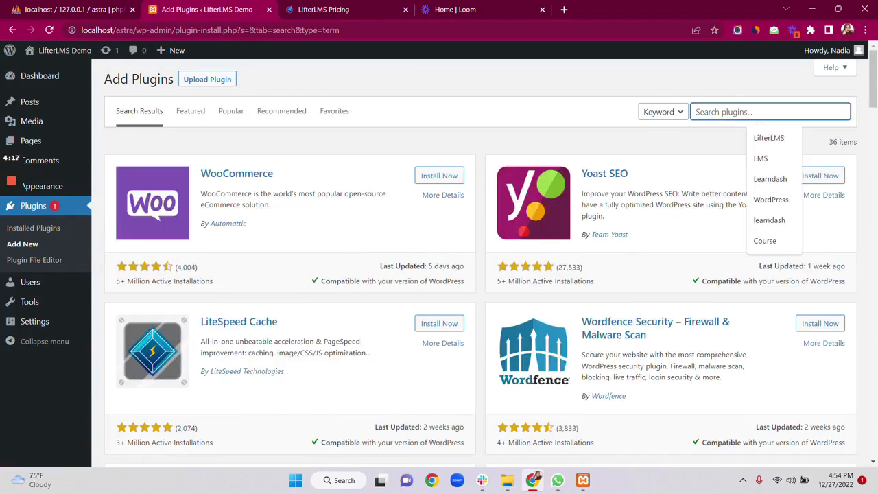
pyautogui.write('LifterLMS')
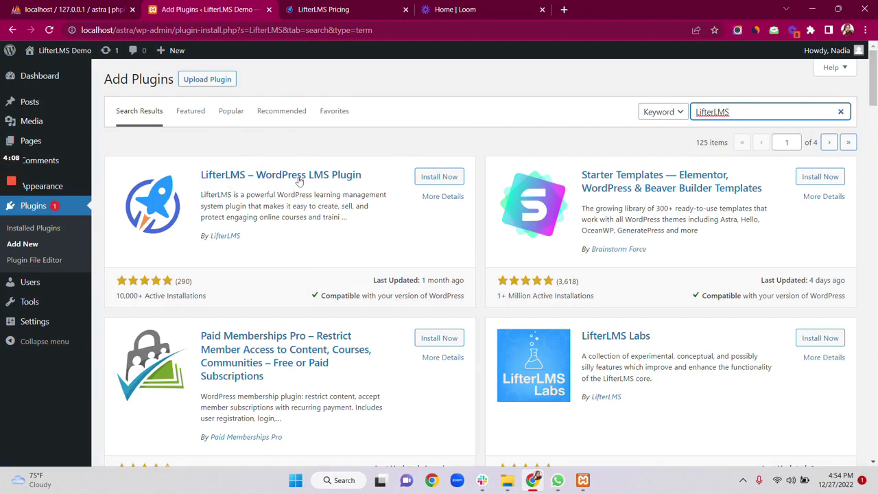
pyautogui.click(434, 178)
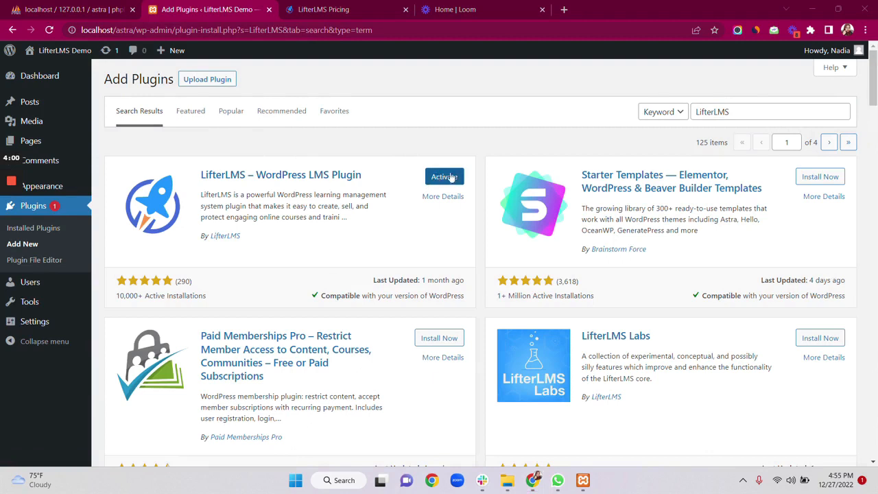
# Step: Activate the LifterLMS – WordPress LMS Plugin and skip its setup wizard
pyautogui.click(452, 178)
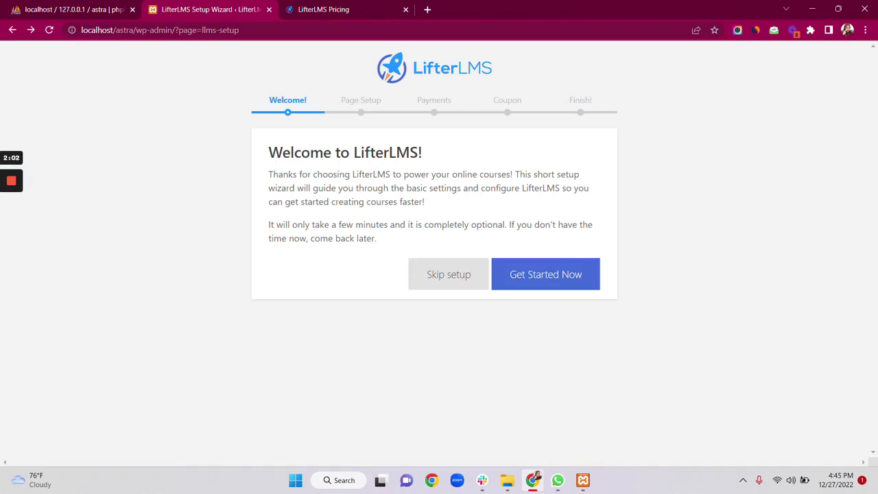
pyautogui.click(449, 283)
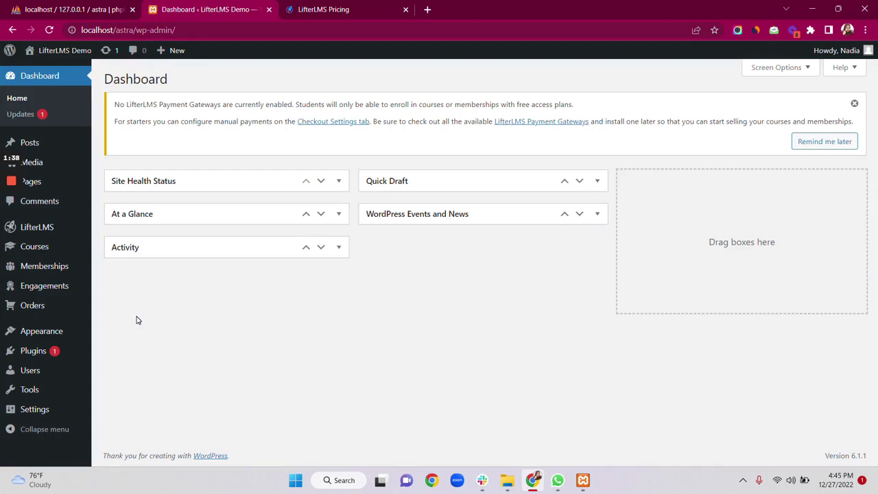
# Step: Review the prices and contents of the Earth, Universe and Infinity bundles on the LifterLMS pricing page
pyautogui.click(336, 8)
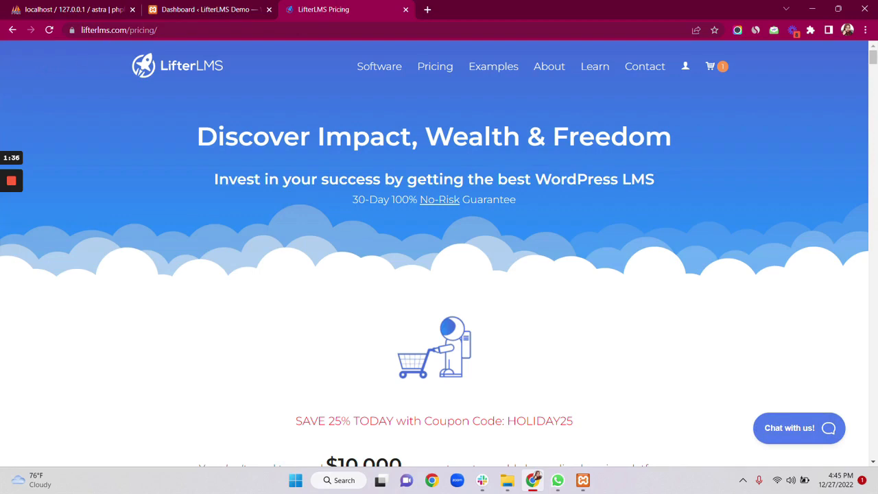
pyautogui.scroll(-4, 402, 201)
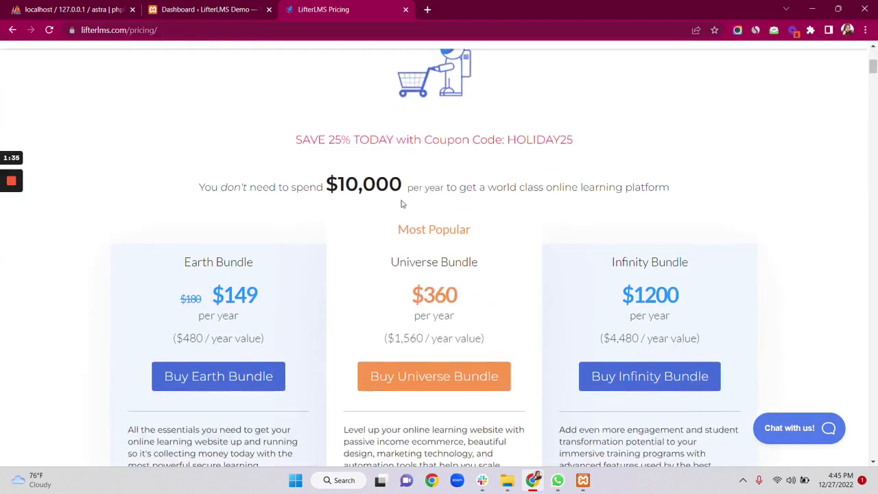
pyautogui.scroll(-1, 561, 289)
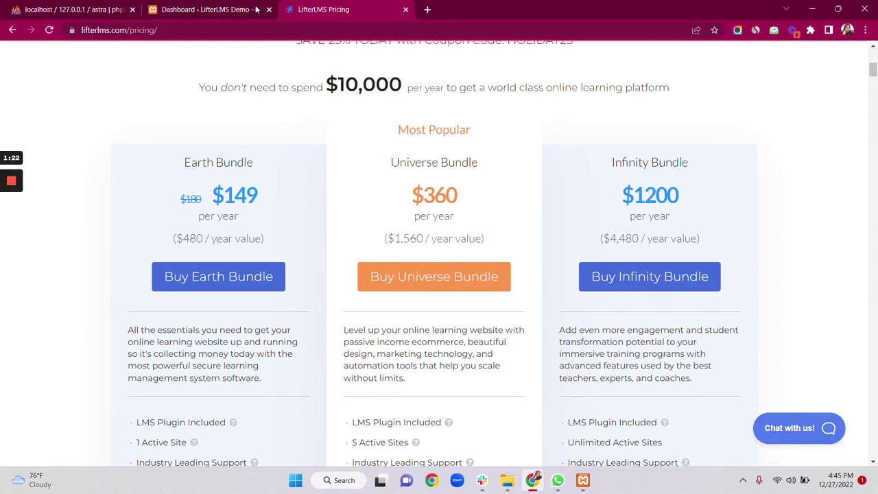
# Step: Return to the WordPress dashboard, open the LifterLMS add-ons page, and paste and add the LifterLMS license key
pyautogui.click(204, 9)
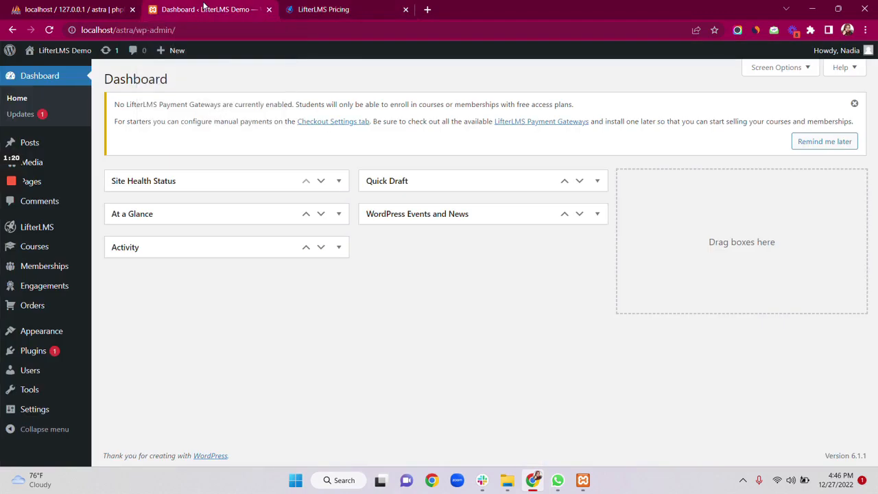
pyautogui.moveTo(21, 227)
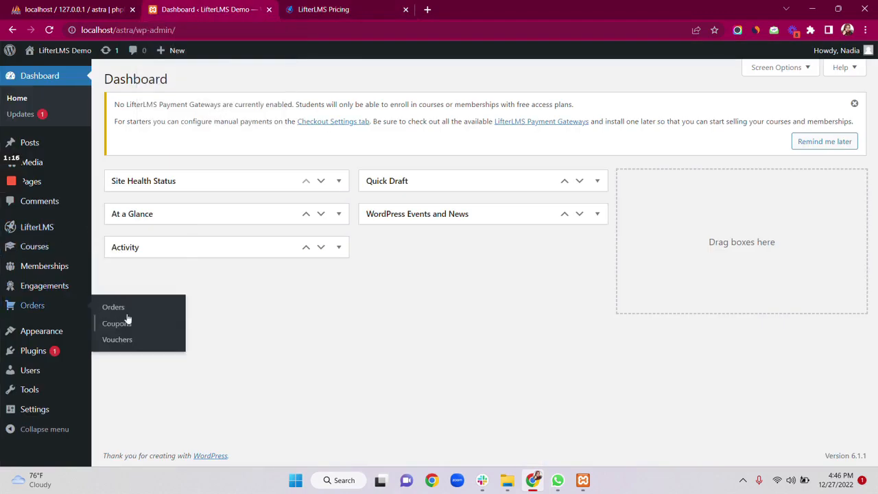
pyautogui.moveTo(60, 229)
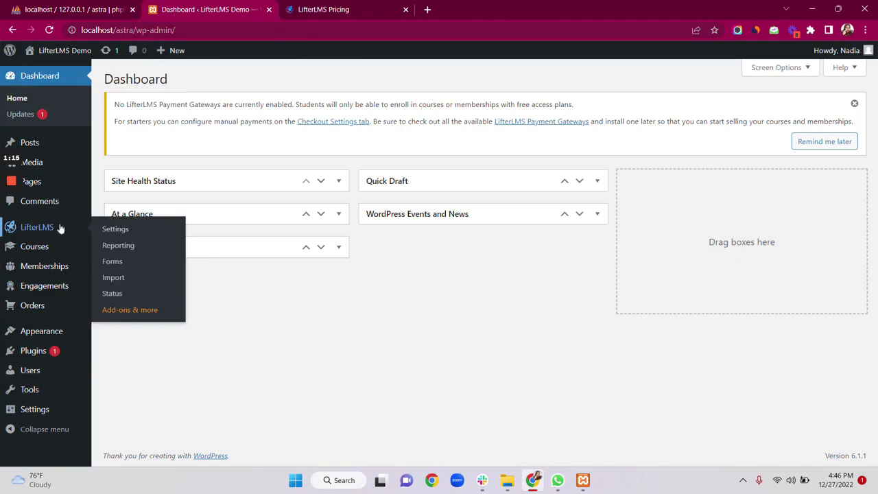
pyautogui.click(134, 311)
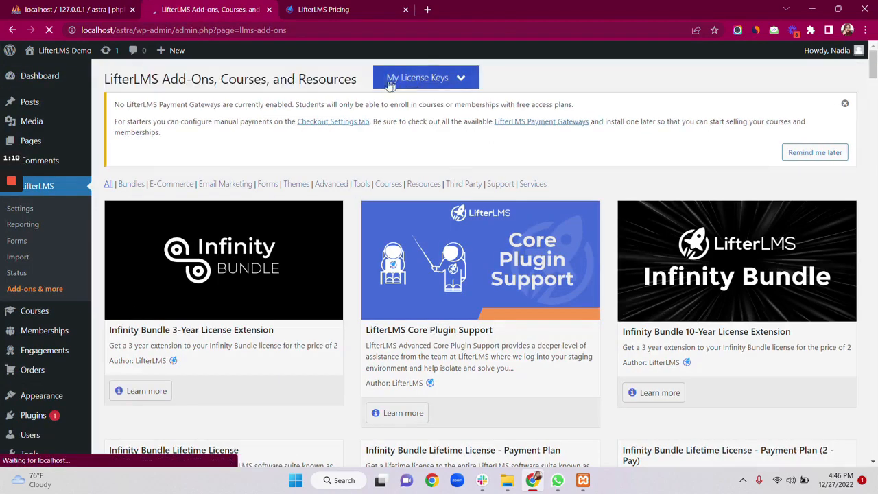
pyautogui.click(442, 78)
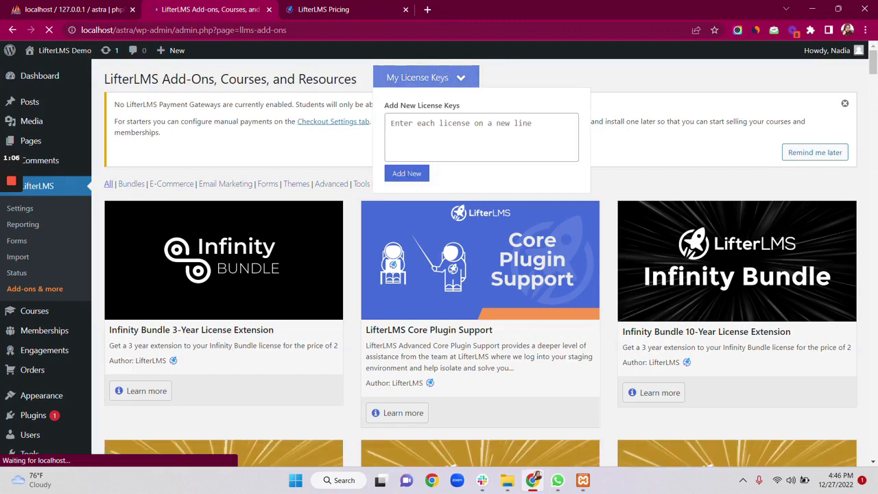
pyautogui.click(452, 132)
pyautogui.hotkey('ctrl', 'v')
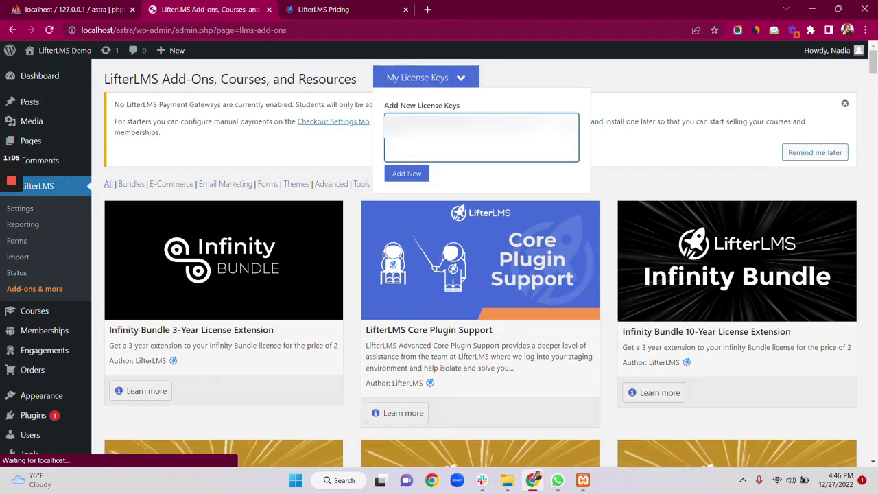
pyautogui.click(416, 175)
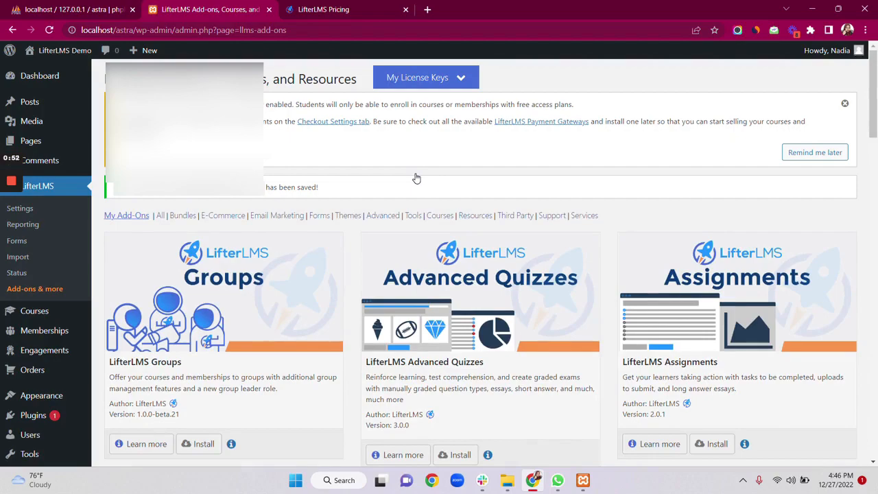
# Step: Look through the LifterLMS add-ons available for installation under My Add-Ons
pyautogui.scroll(-20, 416, 178)
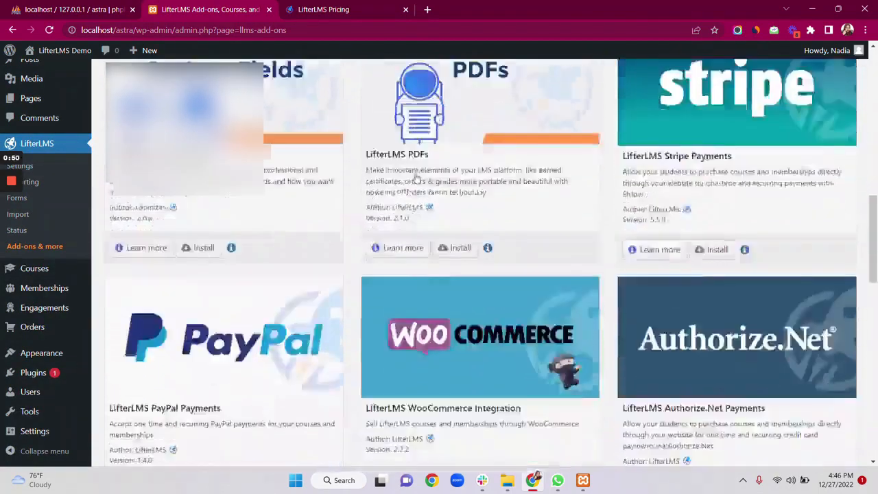
pyautogui.scroll(-4, 416, 179)
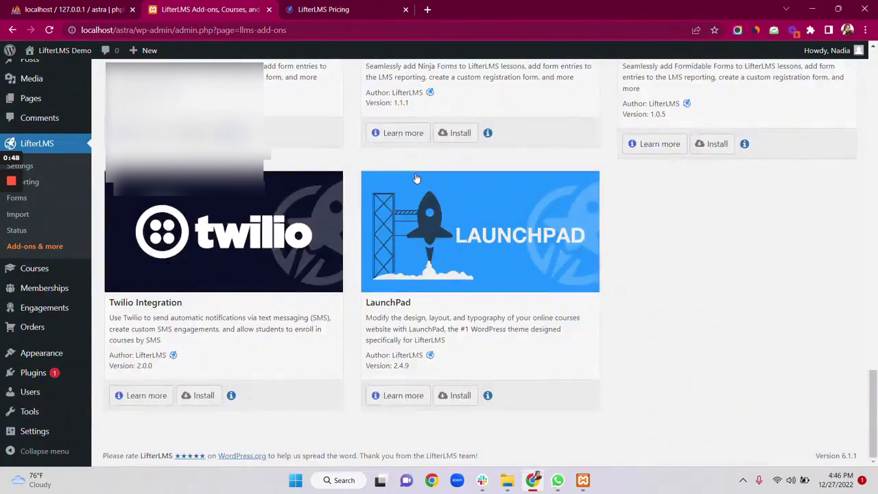
pyautogui.scroll(20, 415, 178)
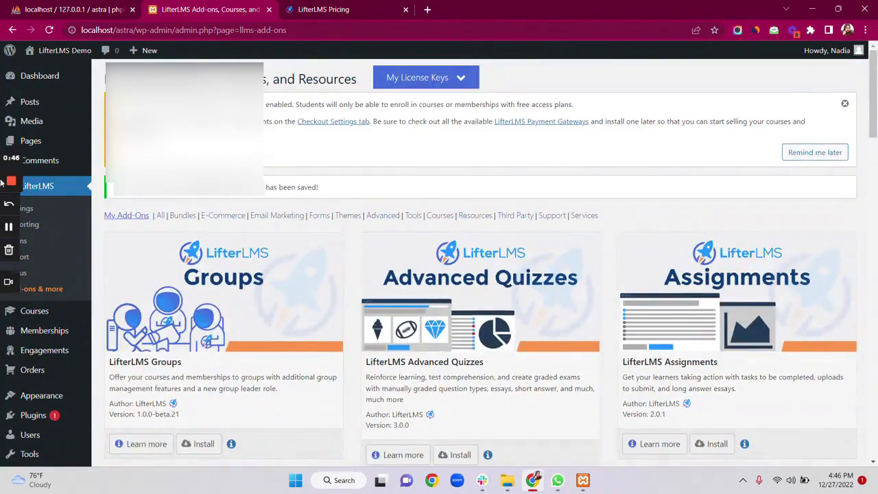
pyautogui.click(11, 182)
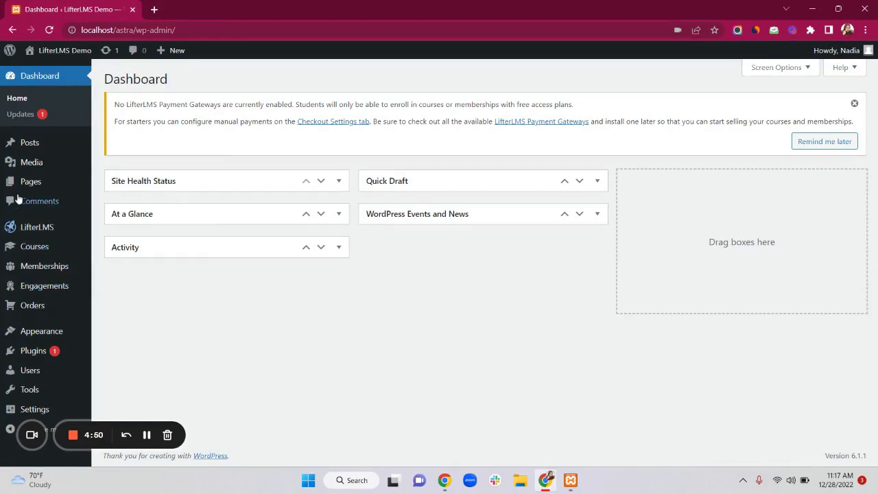
# Step: Create a new page titled "Home" and publish it
pyautogui.moveTo(41, 188)
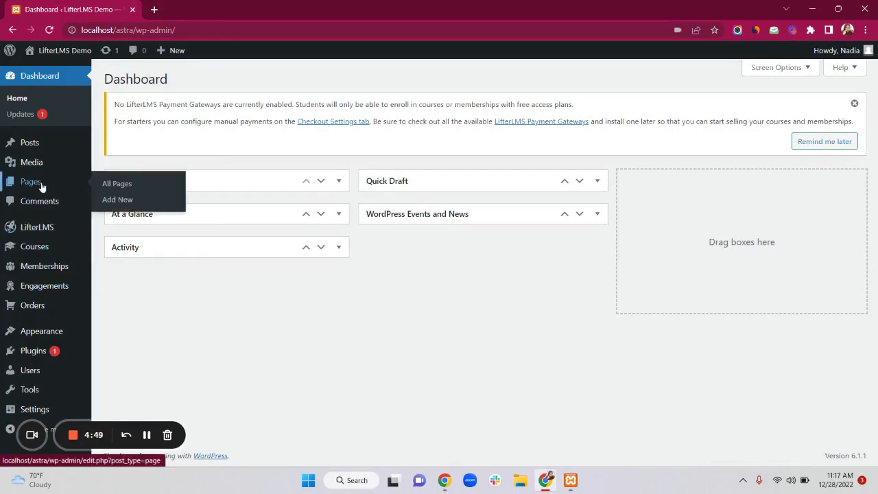
pyautogui.click(114, 201)
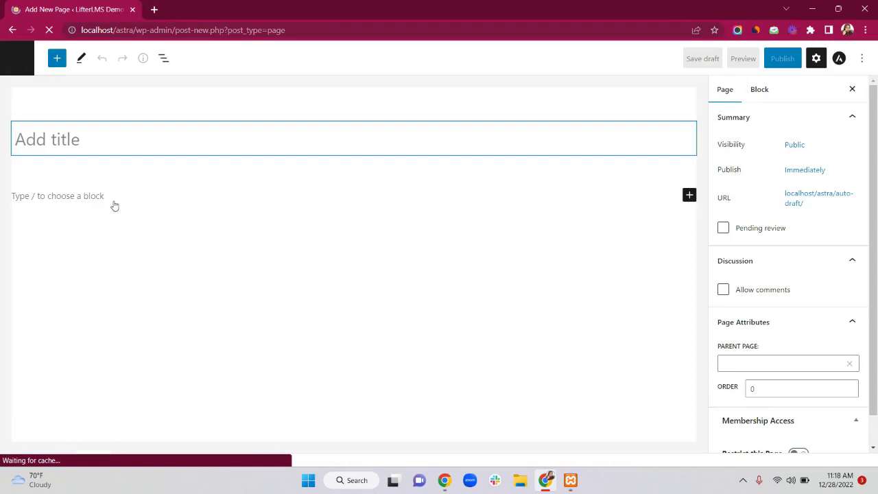
pyautogui.write('Home')
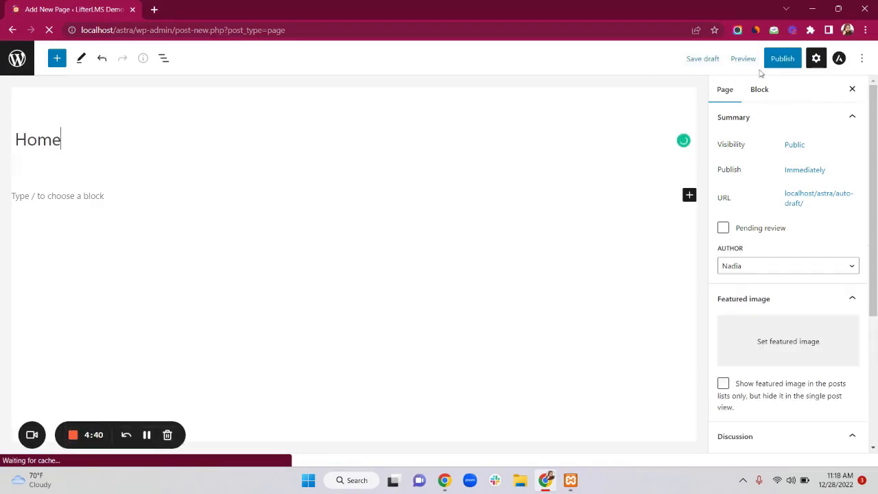
pyautogui.click(782, 58)
pyautogui.click(755, 60)
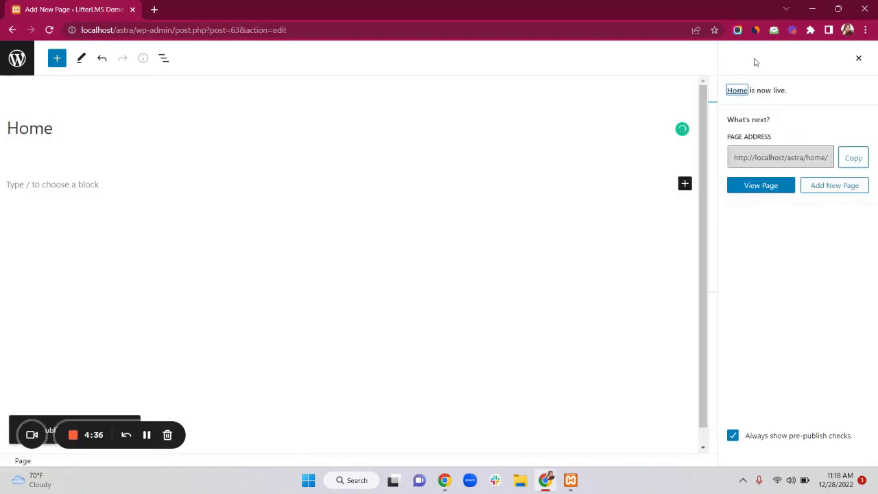
# Step: Open the list of all pages and move the Sample Page and Privacy Policy drafts to the Trash
pyautogui.click(17, 58)
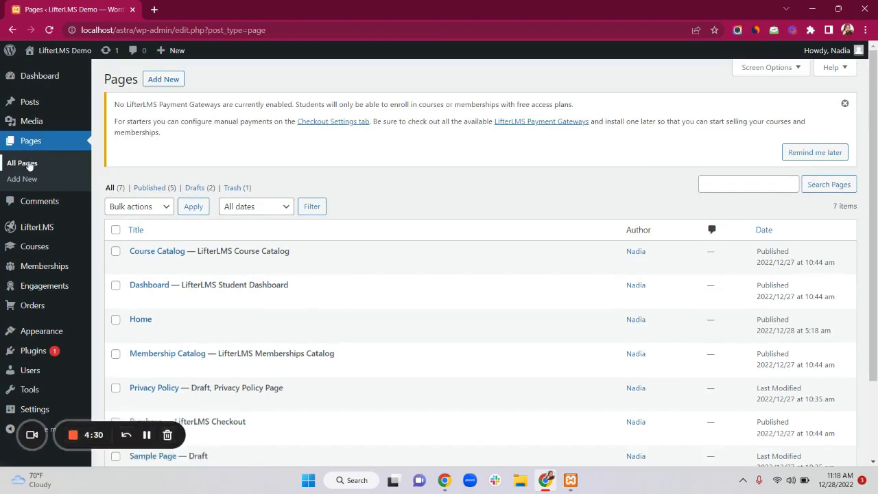
pyautogui.scroll(-3, 258, 298)
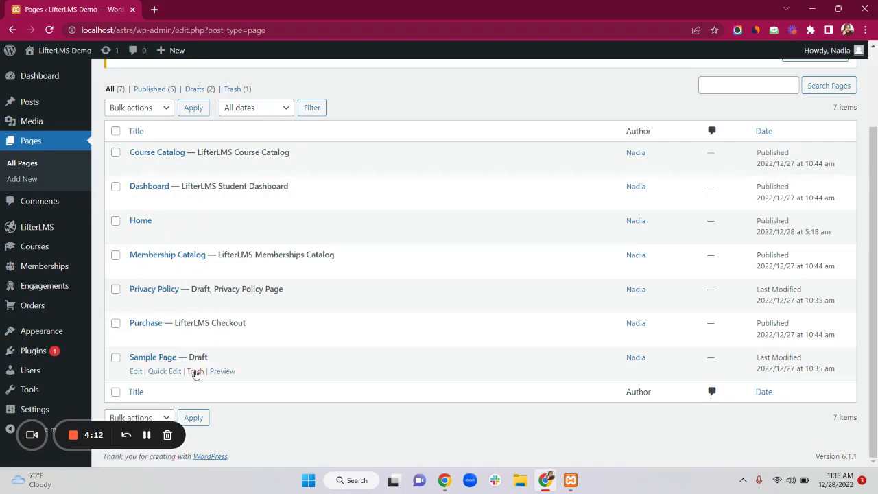
pyautogui.click(196, 372)
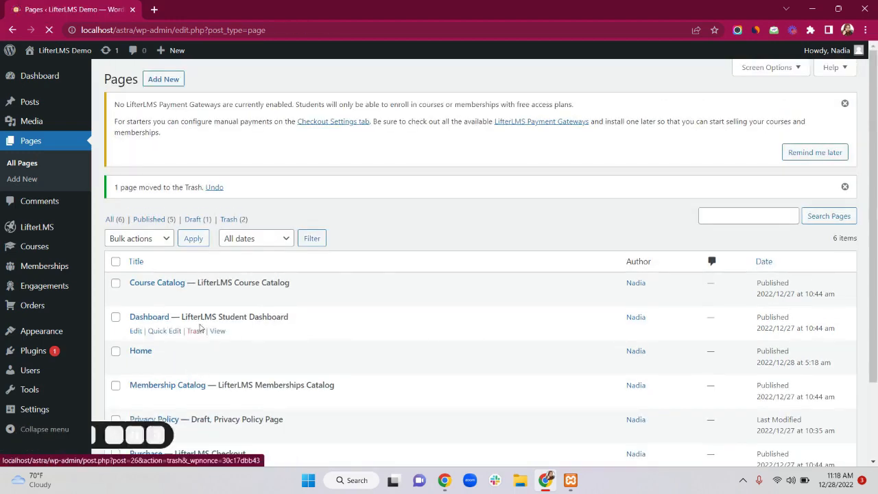
pyautogui.scroll(-2, 139, 333)
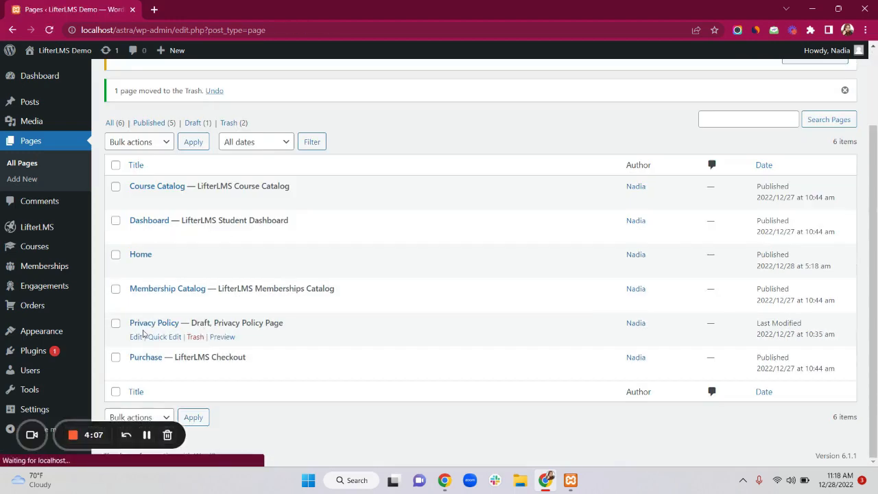
pyautogui.click(195, 337)
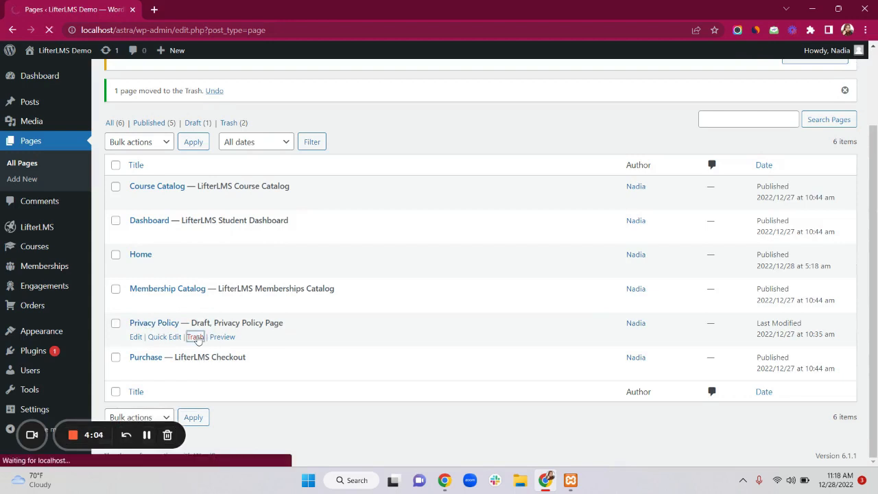
pyautogui.scroll(-2, 247, 355)
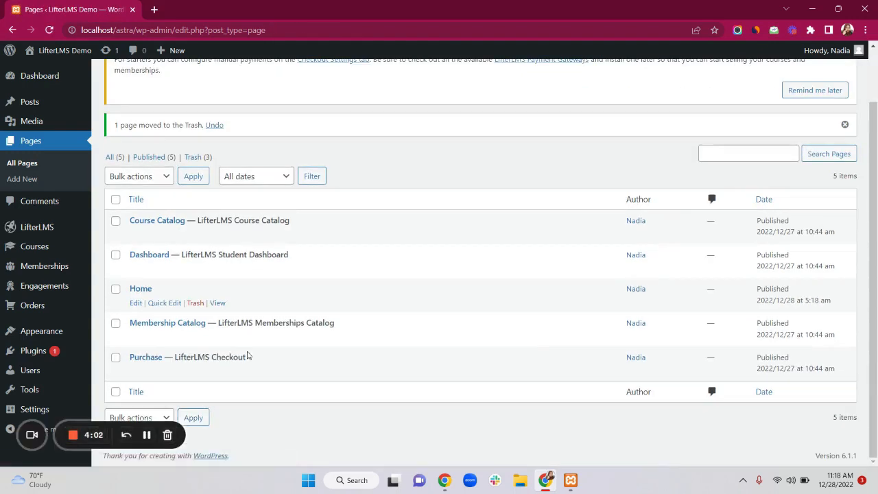
pyautogui.moveTo(248, 355)
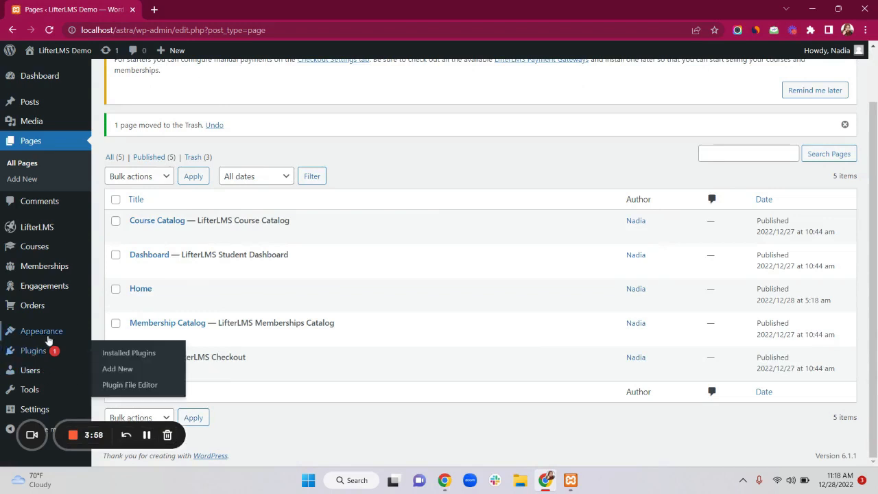
# Step: Add the Home, Dashboard, Purchase, Membership Catalog and Course Catalog pages to the main_menu navigation menu
pyautogui.moveTo(38, 336)
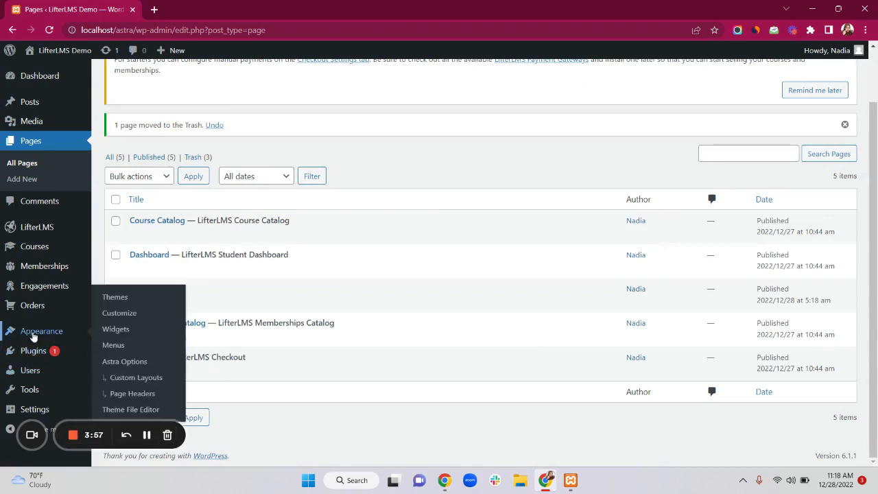
pyautogui.click(116, 347)
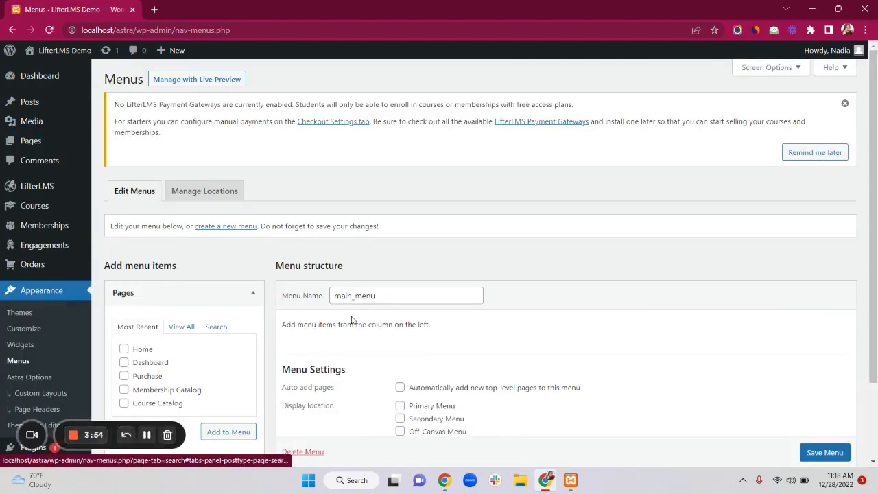
pyautogui.scroll(-1, 341, 236)
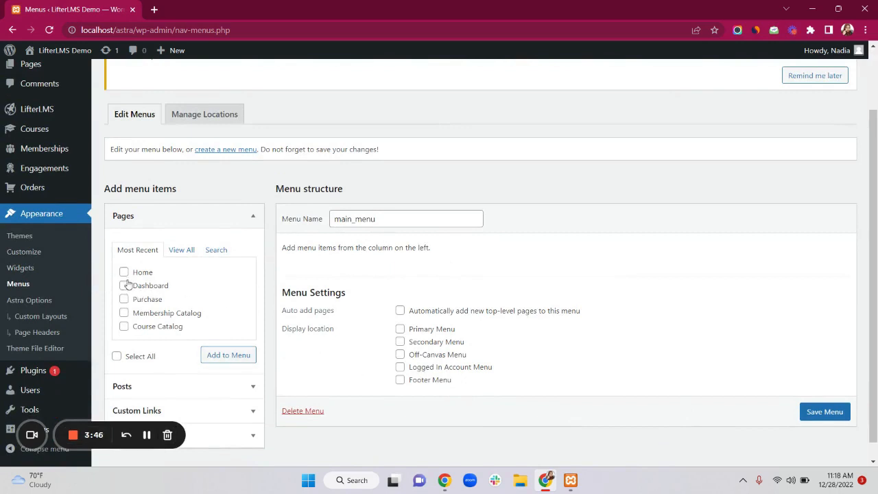
pyautogui.click(124, 326)
pyautogui.click(124, 313)
pyautogui.click(124, 285)
pyautogui.click(217, 358)
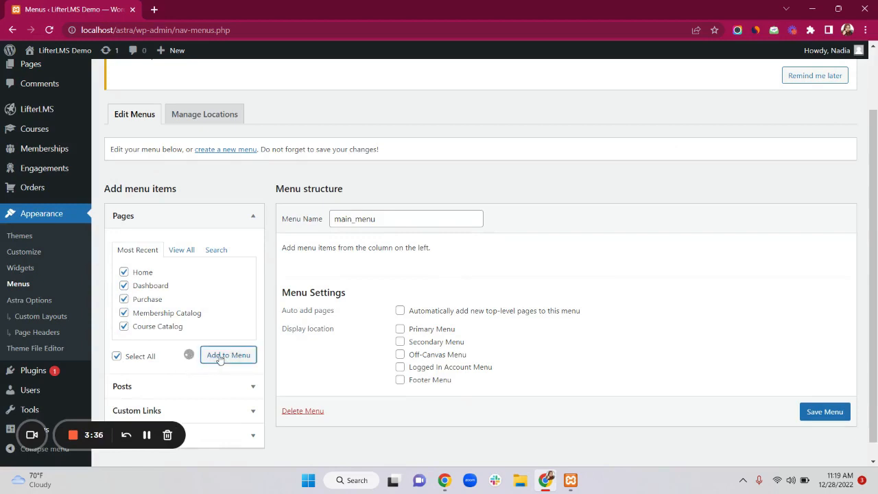
# Step: Assign main_menu to the Primary Menu display location and save the menu
pyautogui.scroll(-3, 482, 302)
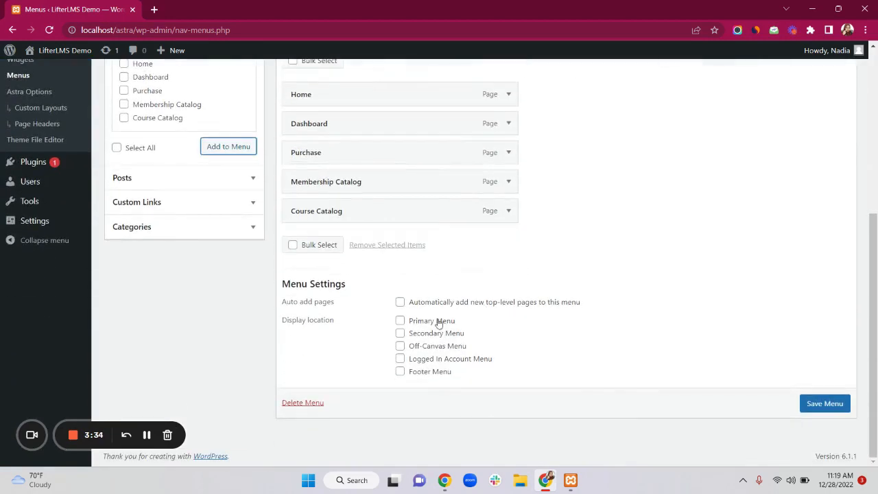
pyautogui.click(401, 321)
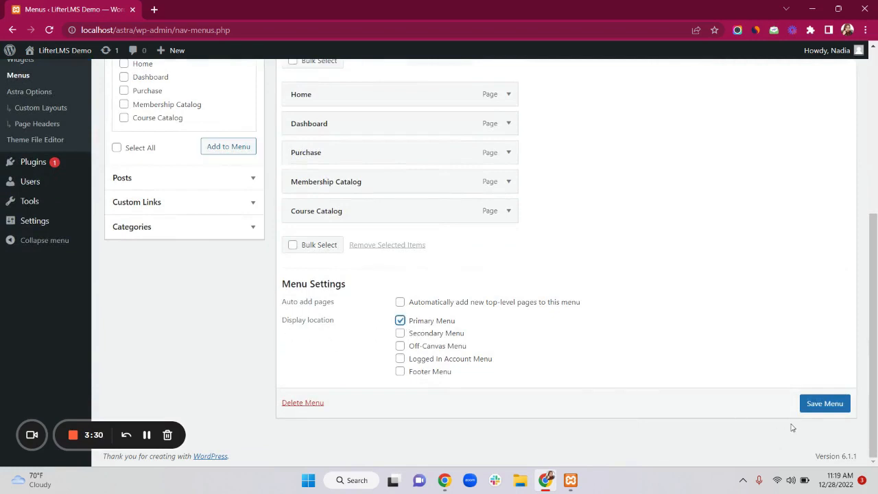
pyautogui.click(829, 403)
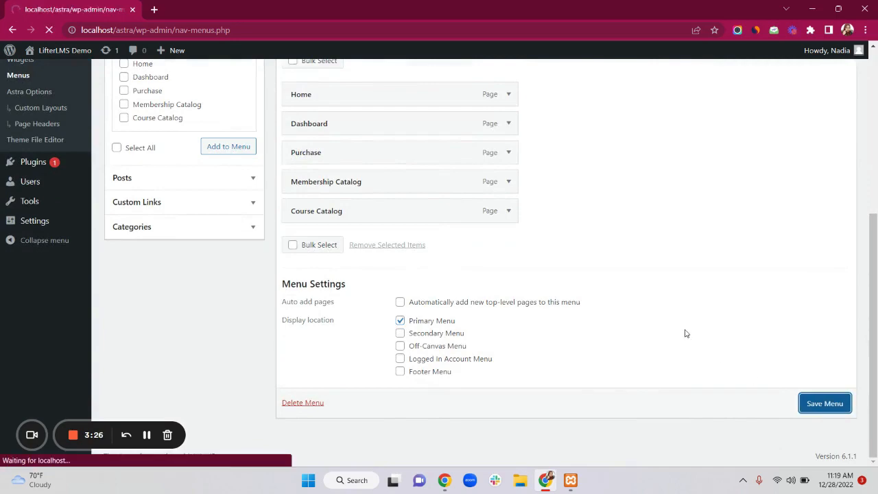
pyautogui.scroll(-3, 578, 396)
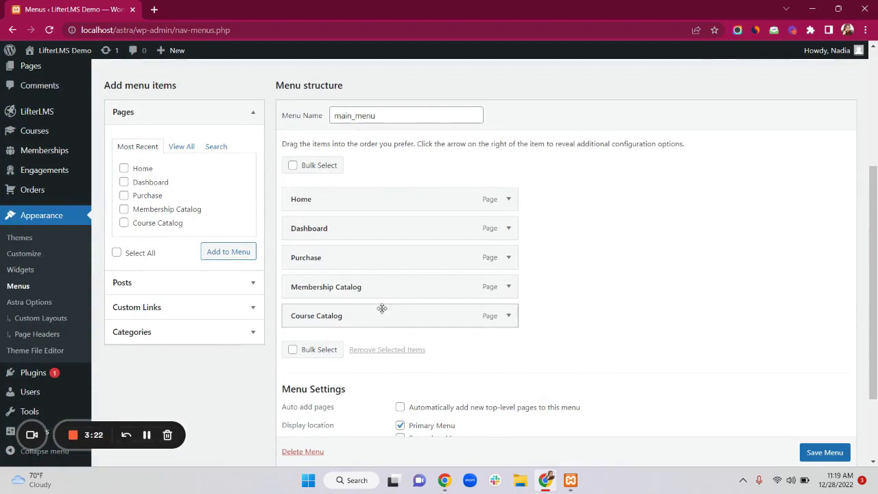
# Step: Reorder main_menu to Home, Course Catalog, Membership Catalog, Dashboard, Purchase and save the menu
pyautogui.moveTo(382, 309); pyautogui.dragTo(377, 221)
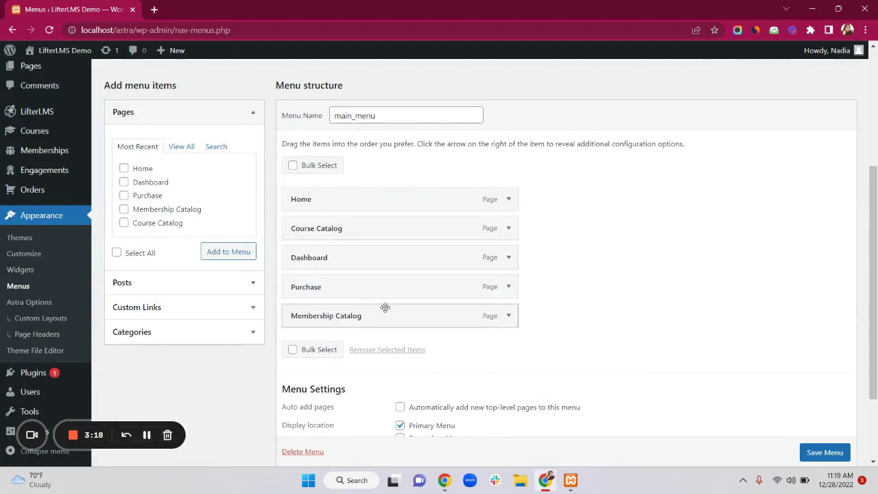
pyautogui.moveTo(385, 307); pyautogui.dragTo(382, 257)
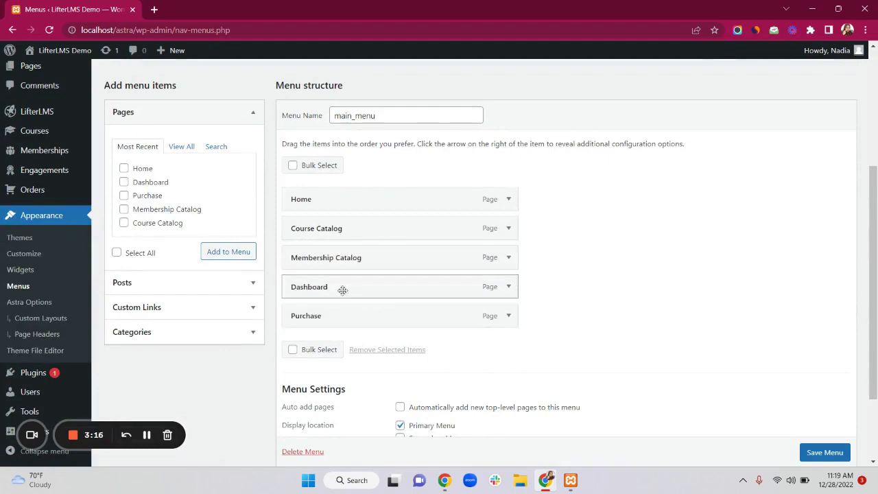
pyautogui.click(817, 452)
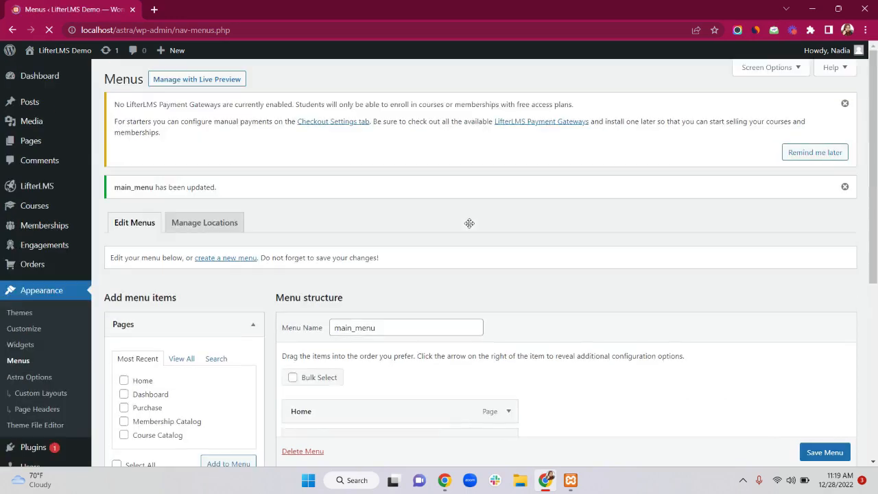
# Step: Open the live site in a separate browser tab and check the order of its navigation menu
pyautogui.rightClick(72, 69)
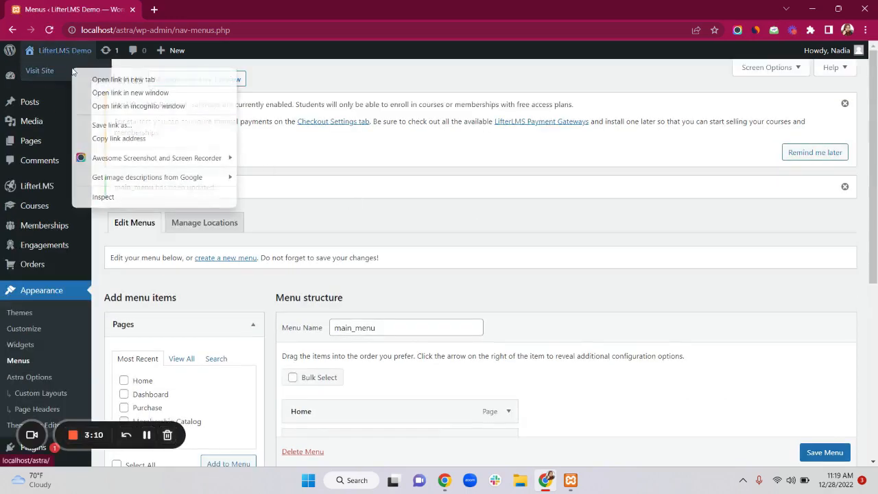
pyautogui.click(96, 78)
pyautogui.click(184, 10)
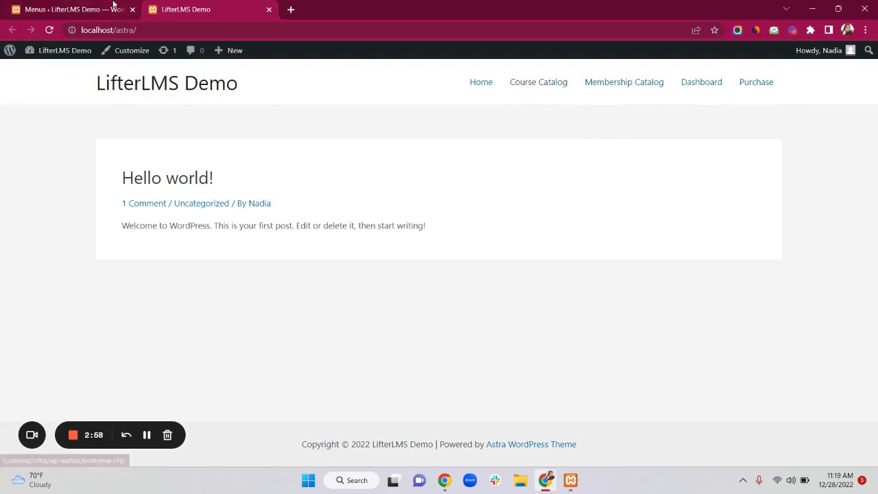
# Step: Open the Course Catalog page from the list of all pages, change its title to "Courses" and update it
pyautogui.click(114, 5)
pyautogui.moveTo(29, 141)
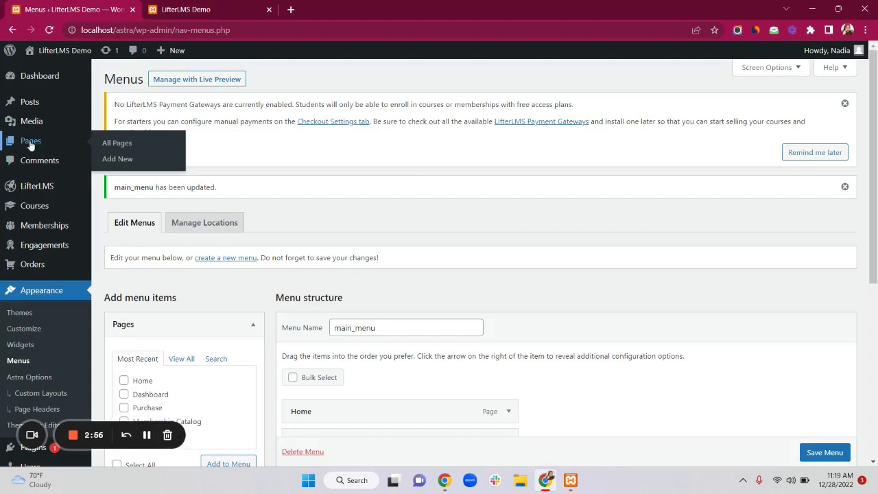
pyautogui.click(114, 145)
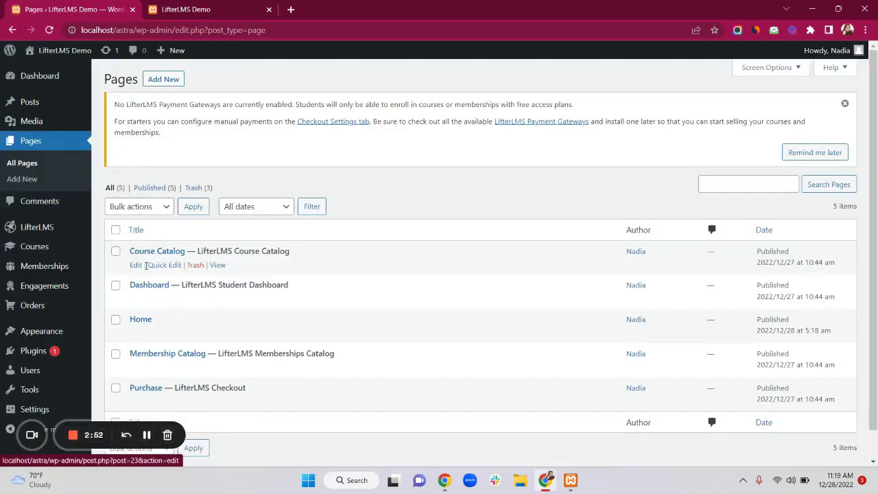
pyautogui.click(137, 266)
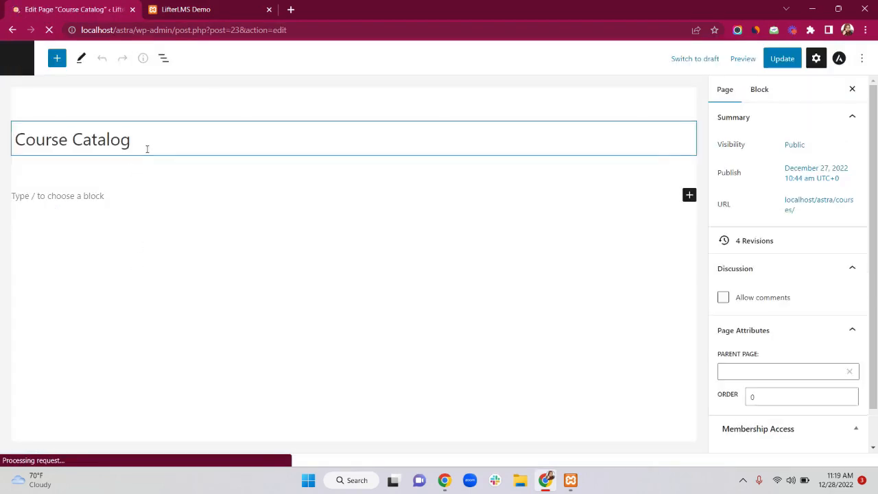
pyautogui.press('BackSpace')
pyautogui.press('BackSpace')
pyautogui.press('BackSpace')
pyautogui.press('BackSpace')
pyautogui.press('BackSpace')
pyautogui.press('BackSpace')
pyautogui.press('BackSpace')
pyautogui.press('BackSpace')
pyautogui.press('BackSpace')
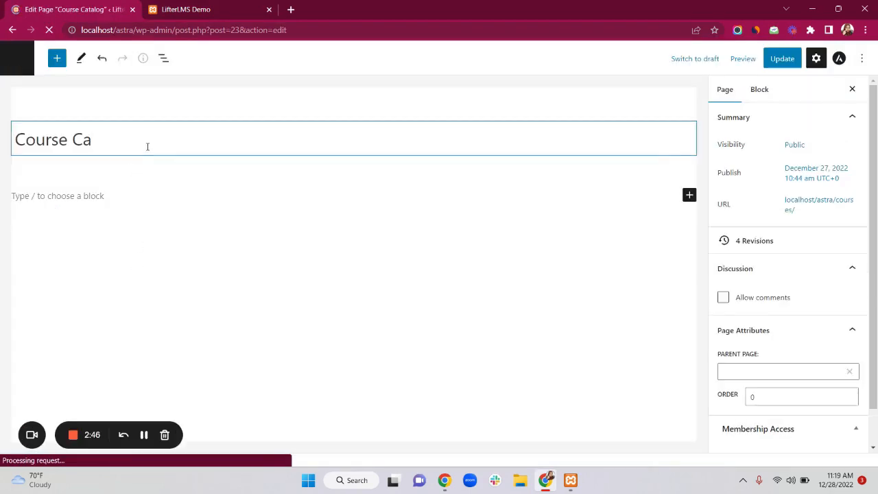
pyautogui.write('es')
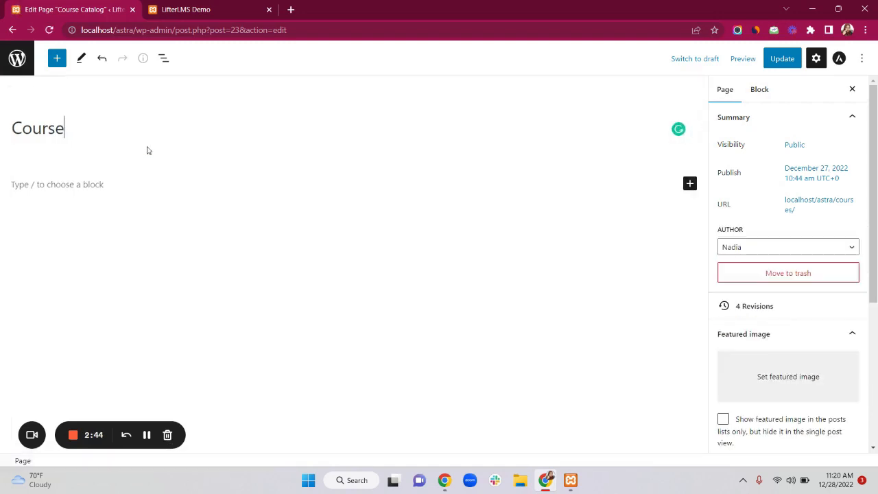
pyautogui.click(778, 59)
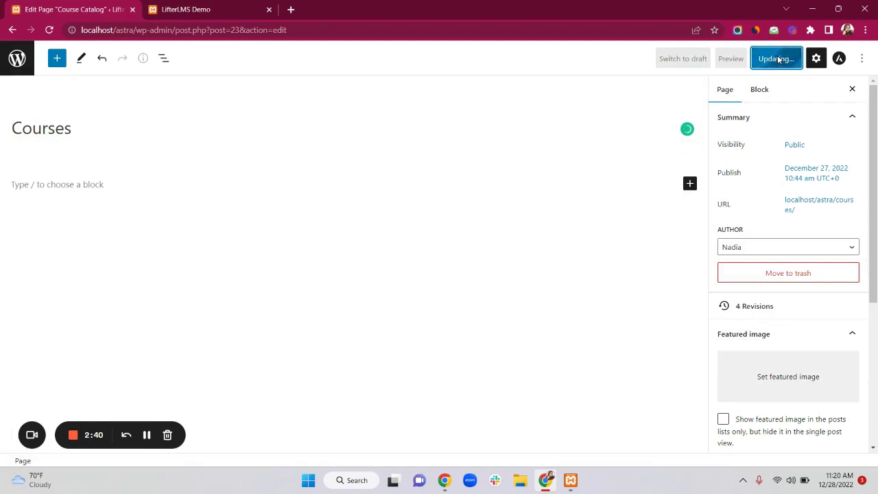
# Step: Return to the pages list, change the Membership Catalog page's title to "Memberships" and update it
pyautogui.click(18, 59)
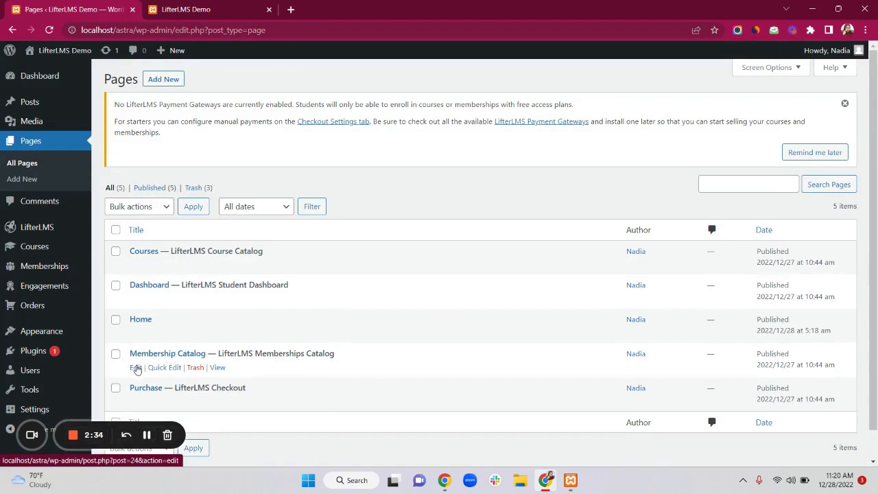
pyautogui.click(136, 369)
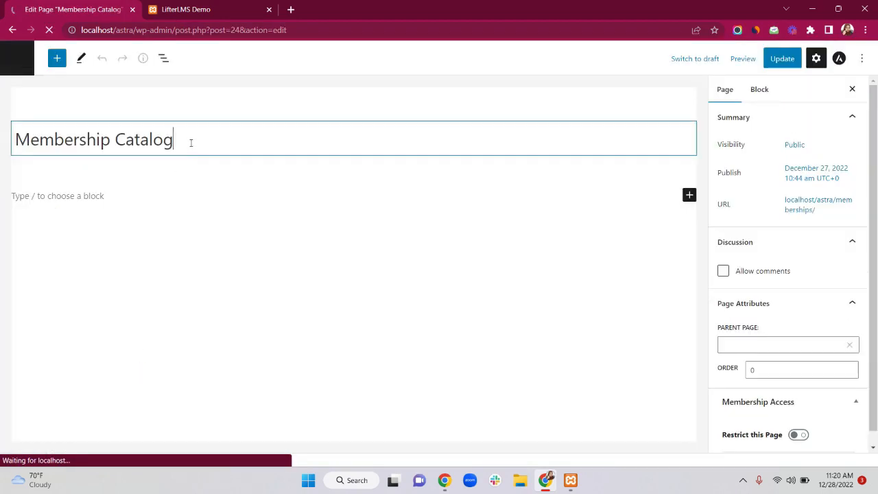
pyautogui.press('BackSpace')
pyautogui.press('BackSpace')
pyautogui.press('BackSpace')
pyautogui.press('BackSpace')
pyautogui.press('BackSpace')
pyautogui.press('BackSpace')
pyautogui.press('BackSpace')
pyautogui.press('BackSpace')
pyautogui.press('BackSpace')
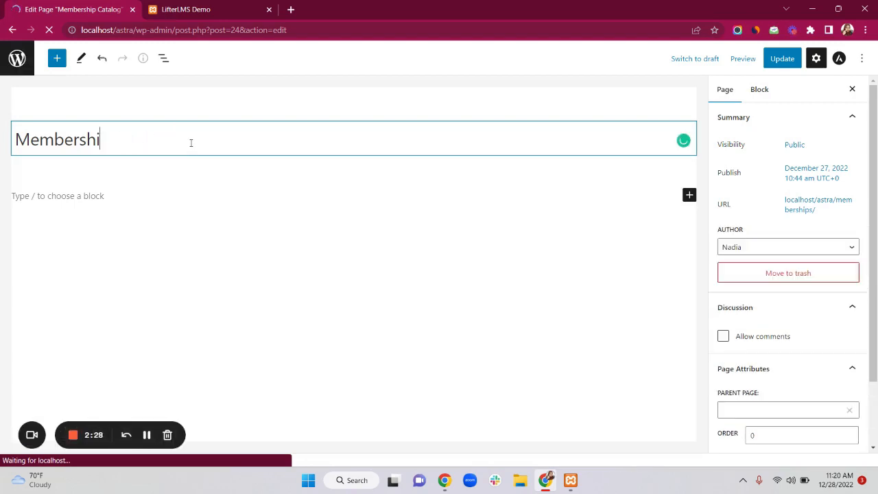
pyautogui.write('s')
pyautogui.press('BackSpace')
pyautogui.write('ps')
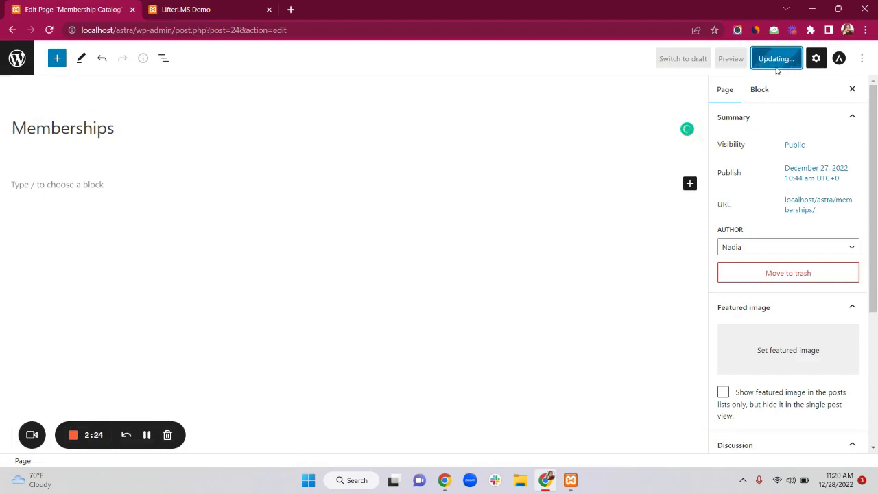
# Step: Reload the live site to check the renamed menu items and open the Courses page from the navigation menu
pyautogui.click(184, 9)
pyautogui.click(49, 30)
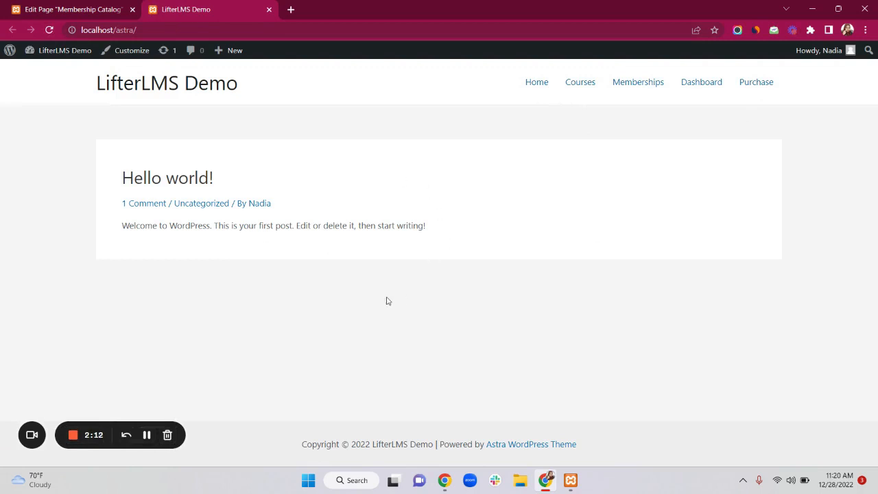
pyautogui.click(586, 86)
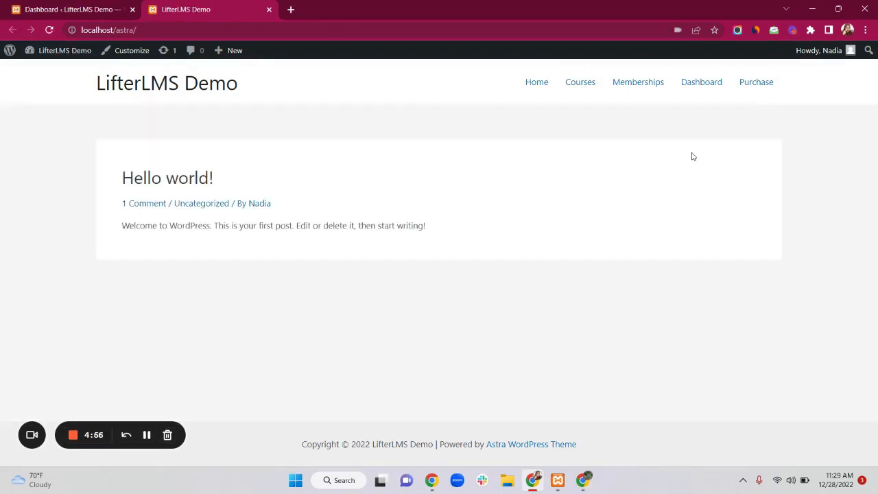
# Step: Go to the admin dashboard and start a new LifterLMS course titled "Tachnology"
pyautogui.moveTo(59, 54)
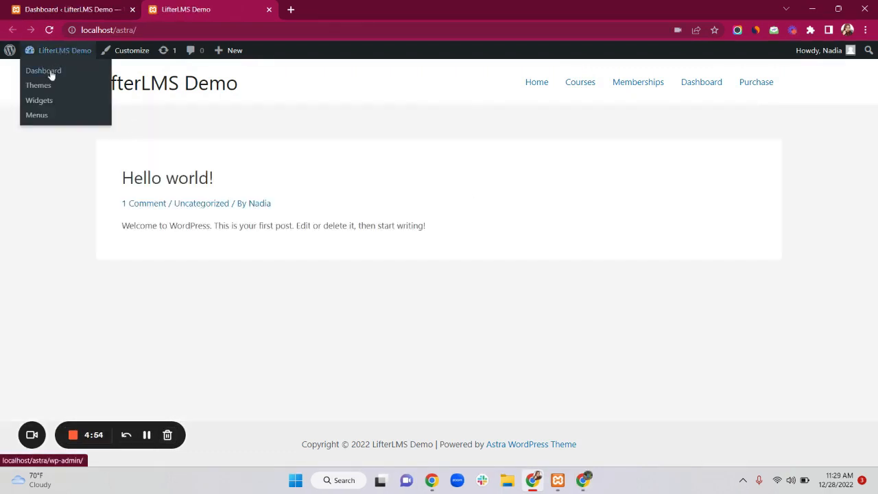
pyautogui.click(53, 71)
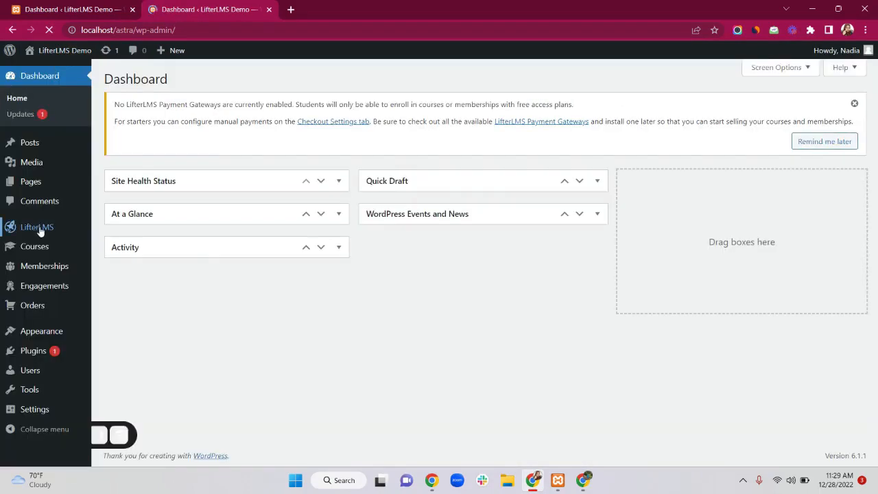
pyautogui.moveTo(31, 240)
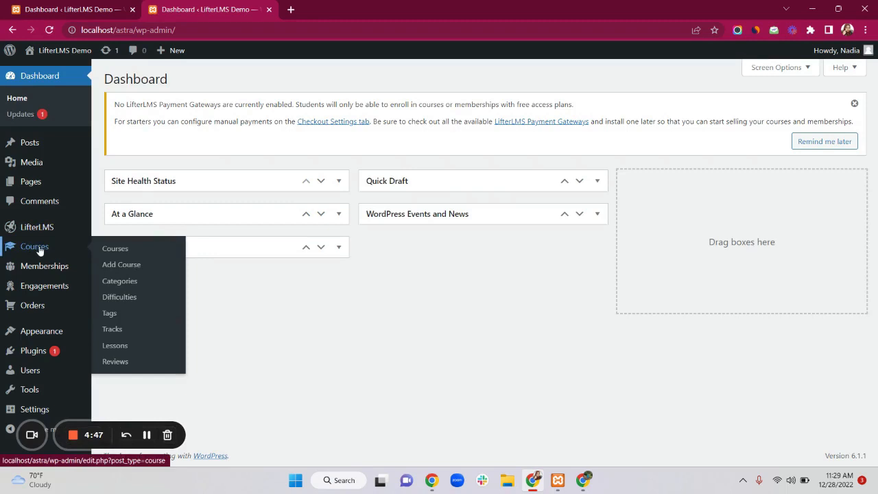
pyautogui.click(132, 268)
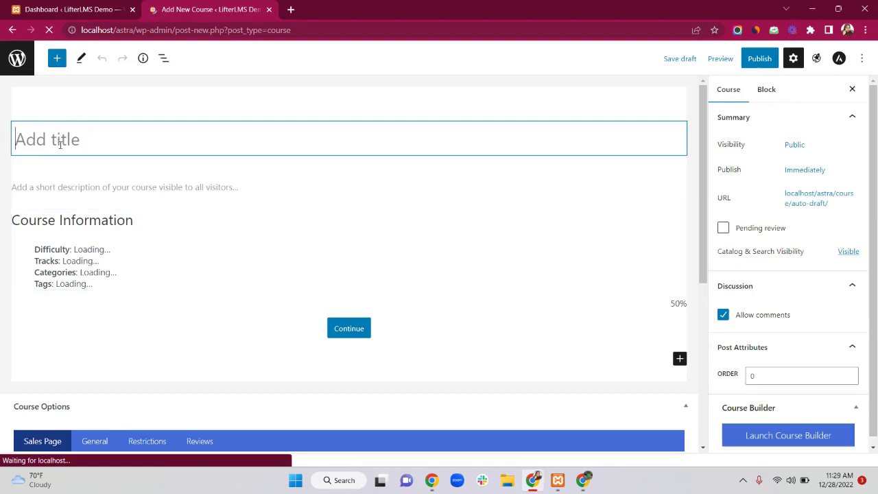
pyautogui.write('T')
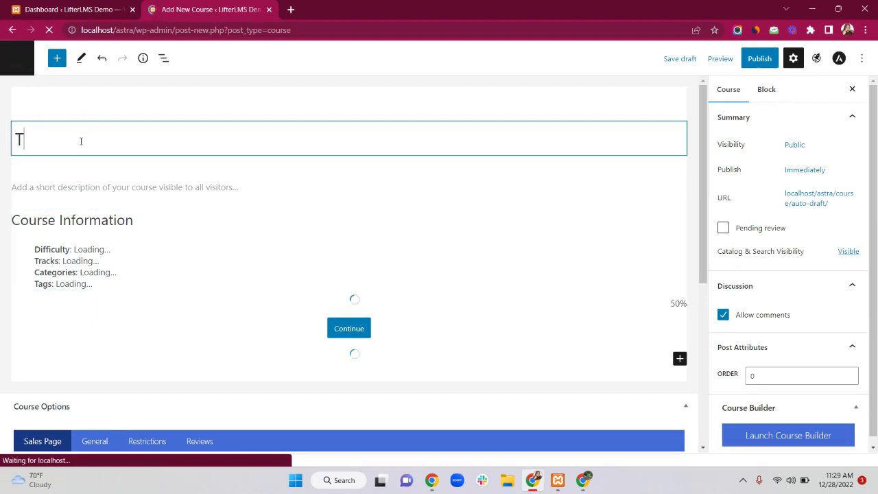
pyautogui.write('echnology')
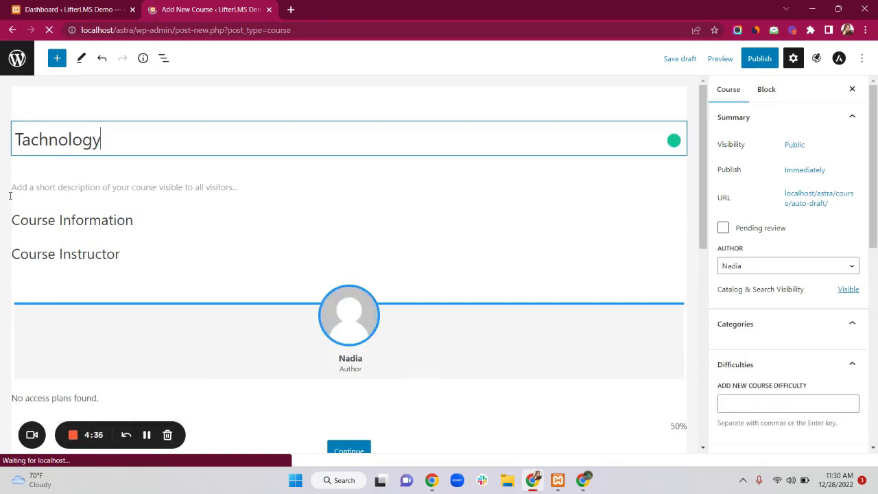
# Step: Fill the course description with "This is a short description of your course so your visitors know what it's all about." plus lorem ipsum filler
pyautogui.click(120, 185)
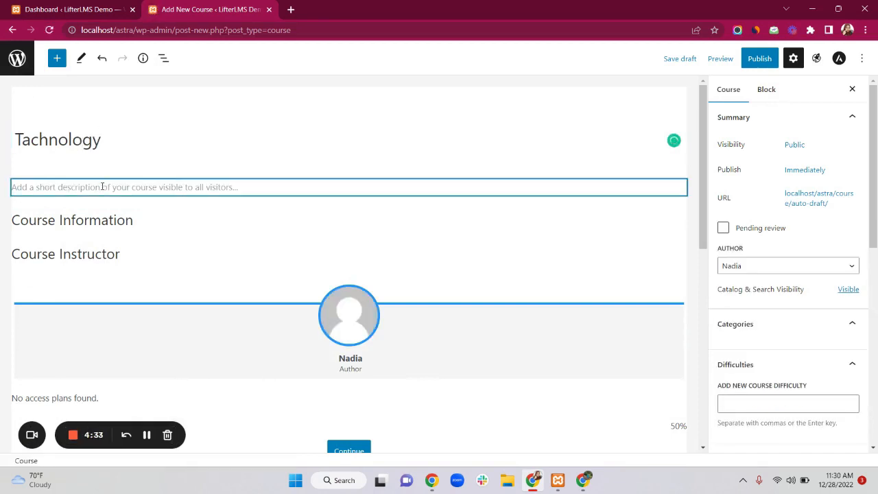
pyautogui.click(103, 186)
pyautogui.write("This is a short description of your course so your visitors know what it's all about. Lorem ipsum dolor sit amet, consectetur adipiscing elit, sed do eiusmod tempor incididunt ut labore et dolore magna aliqua. Id porta nibh venenatis cras sed felis eget velit.")
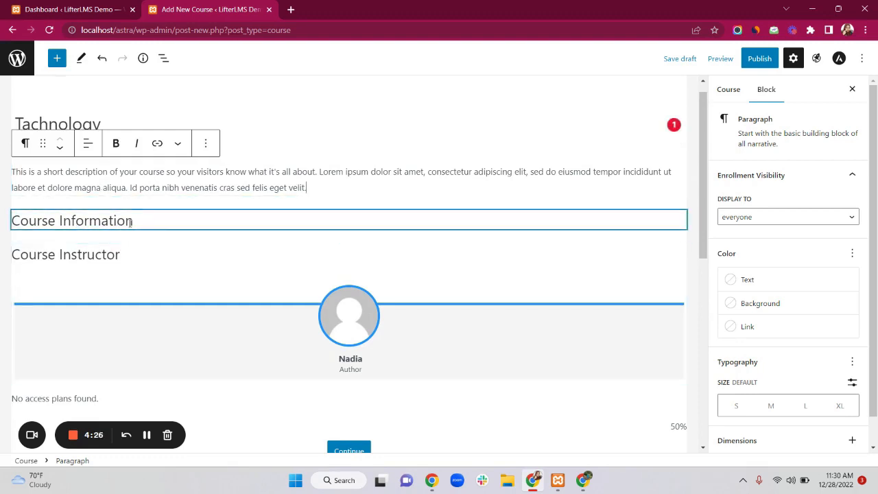
# Step: Create a new course category named "Technic" in the course settings and assign it to the course
pyautogui.scroll(-1, 768, 310)
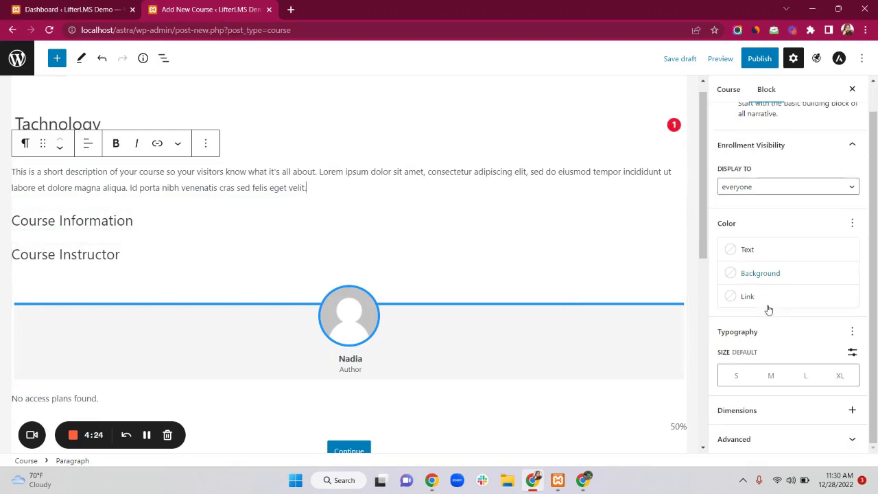
pyautogui.click(731, 92)
pyautogui.scroll(-3, 775, 337)
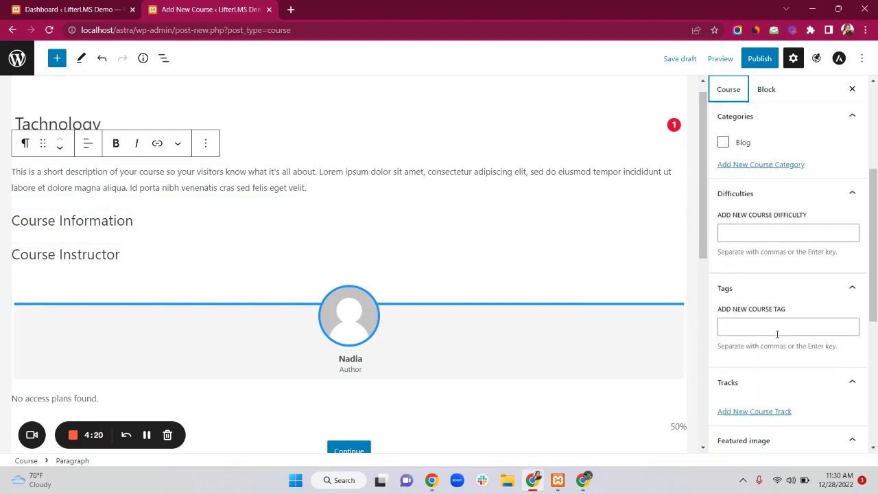
pyautogui.scroll(2, 775, 333)
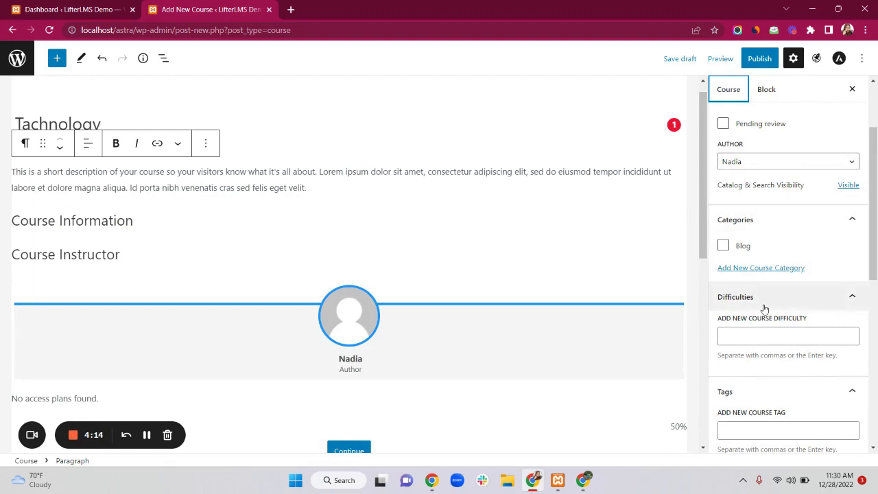
pyautogui.click(759, 269)
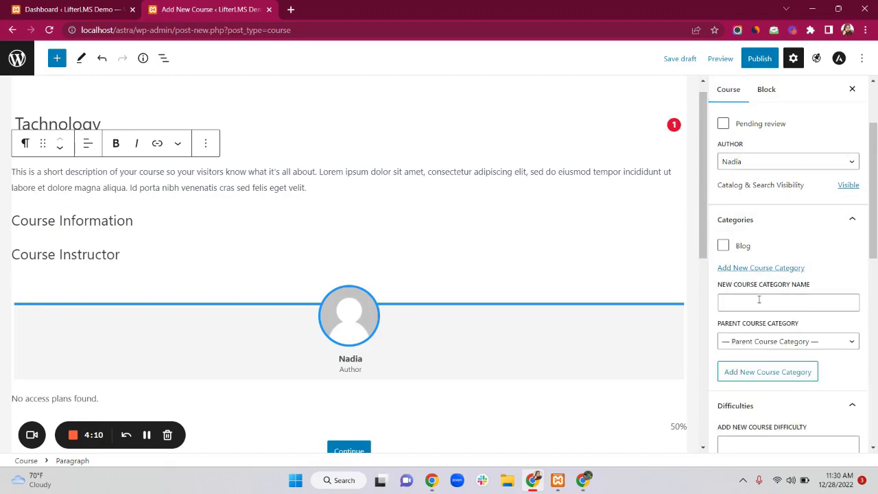
pyautogui.click(758, 300)
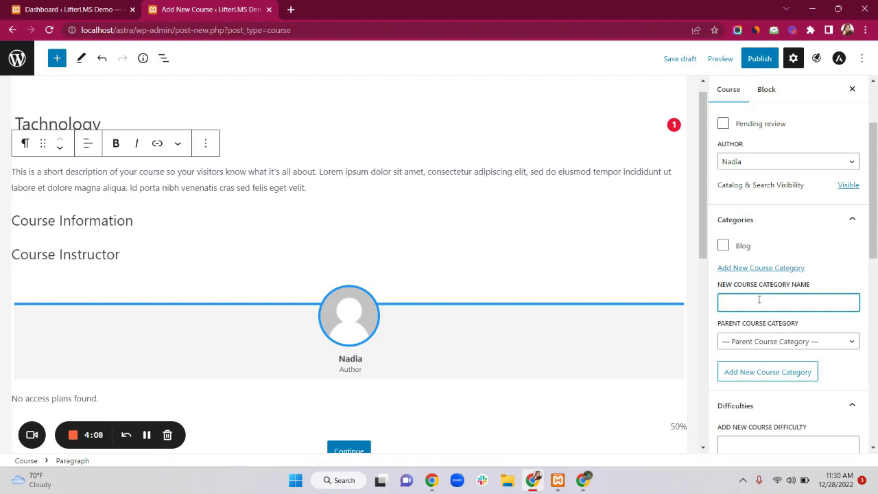
pyautogui.write('Technic')
pyautogui.click(774, 375)
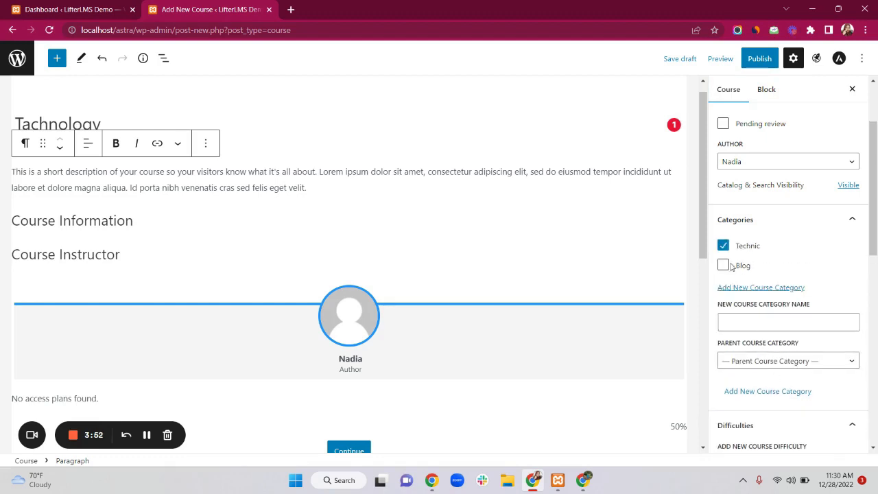
# Step: Add "Level1" as the course's difficulty
pyautogui.scroll(-2, 793, 300)
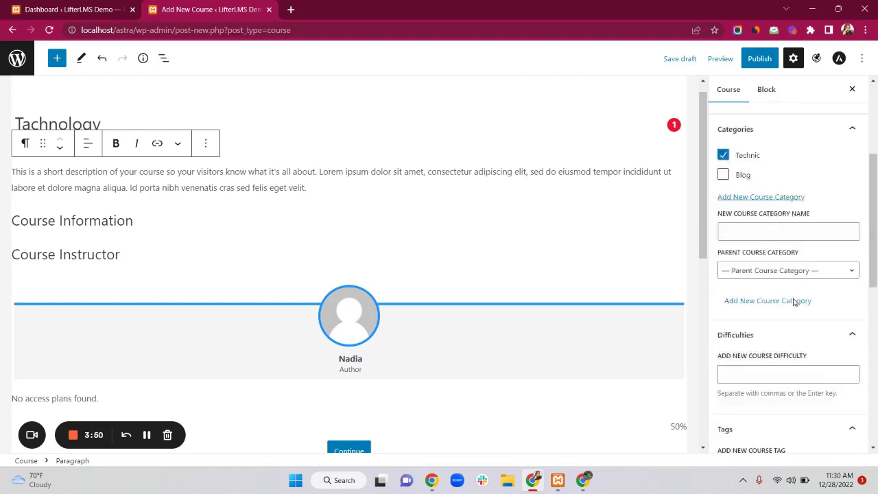
pyautogui.click(769, 321)
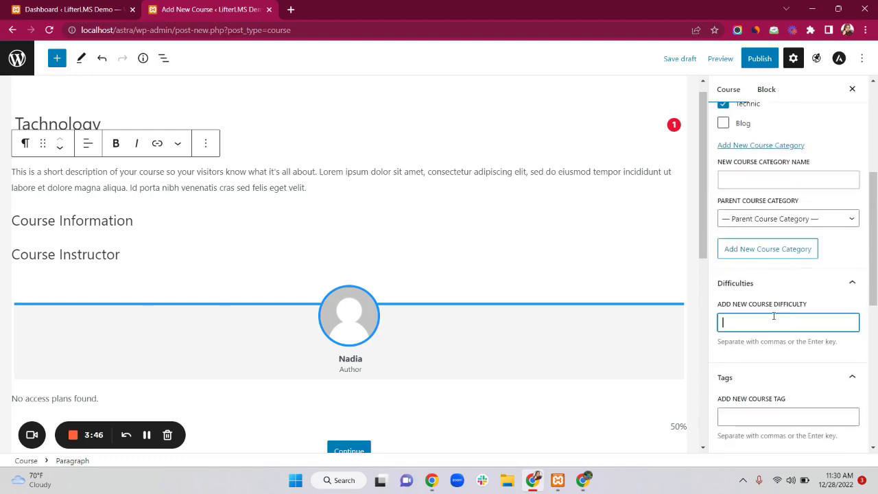
pyautogui.write('Level1')
pyautogui.press('Return')
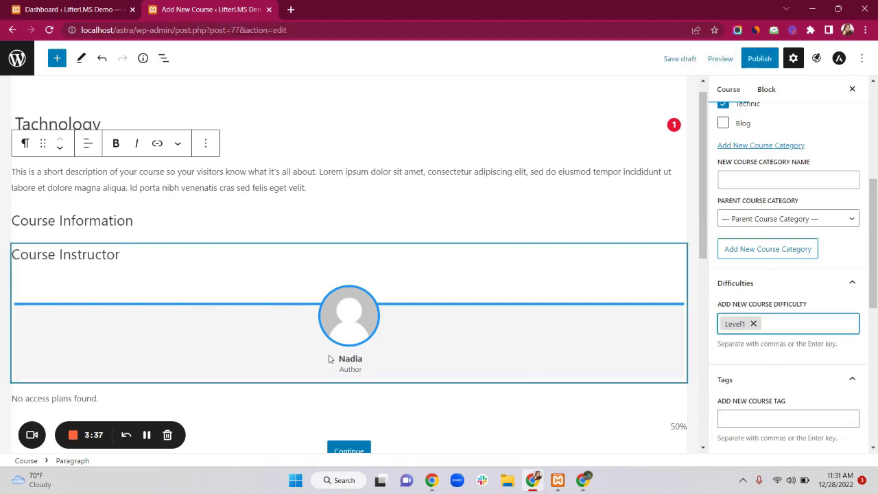
pyautogui.scroll(-2, 328, 358)
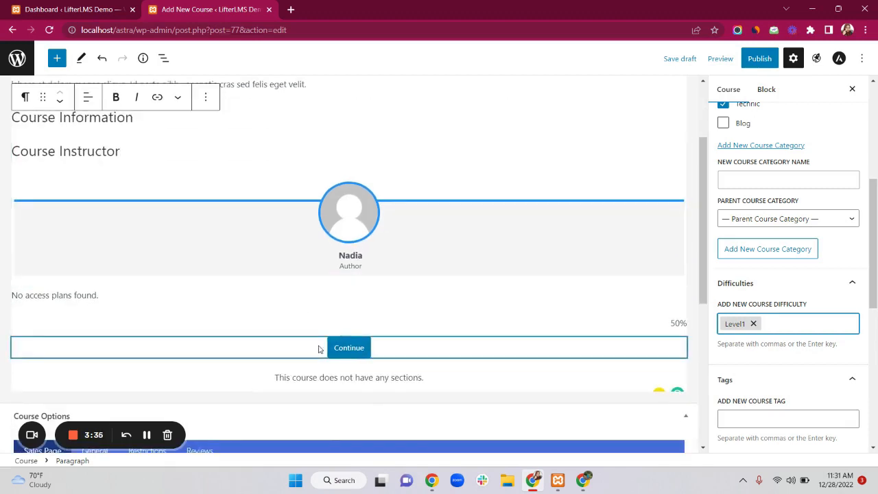
# Step: Add a new access plan to the course and title it "Lifetime access"
pyautogui.scroll(-2, 318, 349)
pyautogui.scroll(-2, 318, 349)
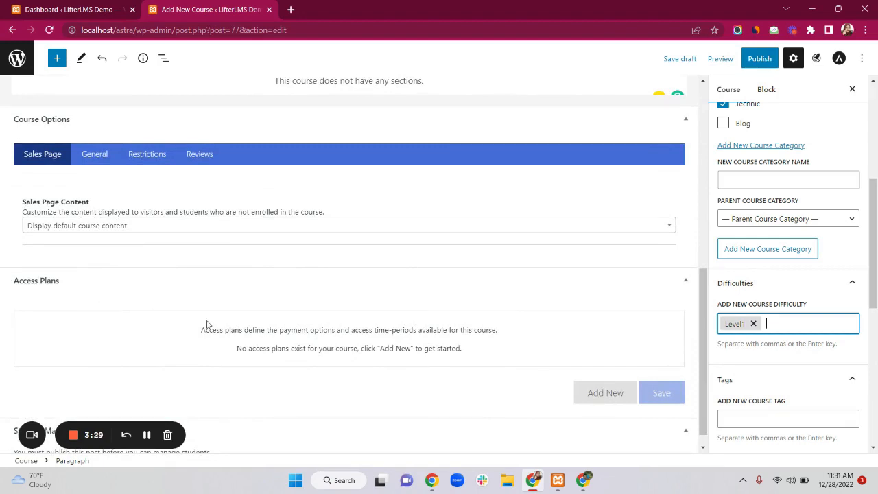
pyautogui.scroll(-1, 209, 325)
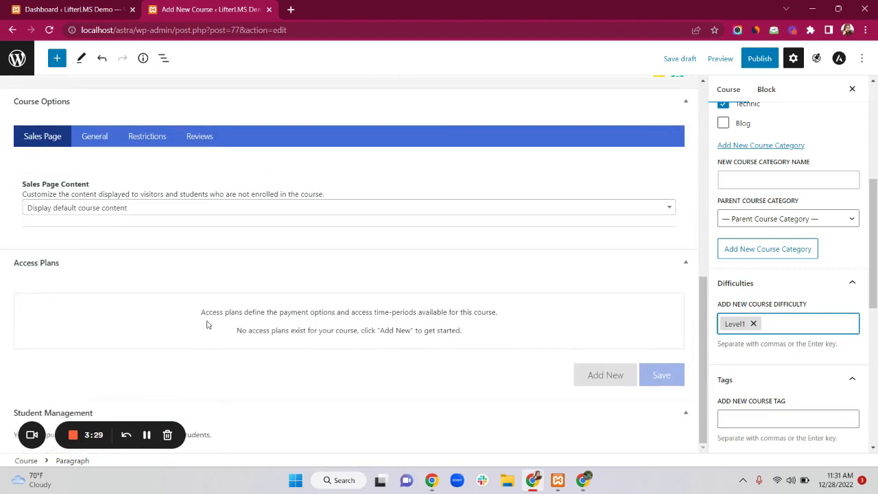
pyautogui.click(607, 374)
pyautogui.scroll(-3, 331, 309)
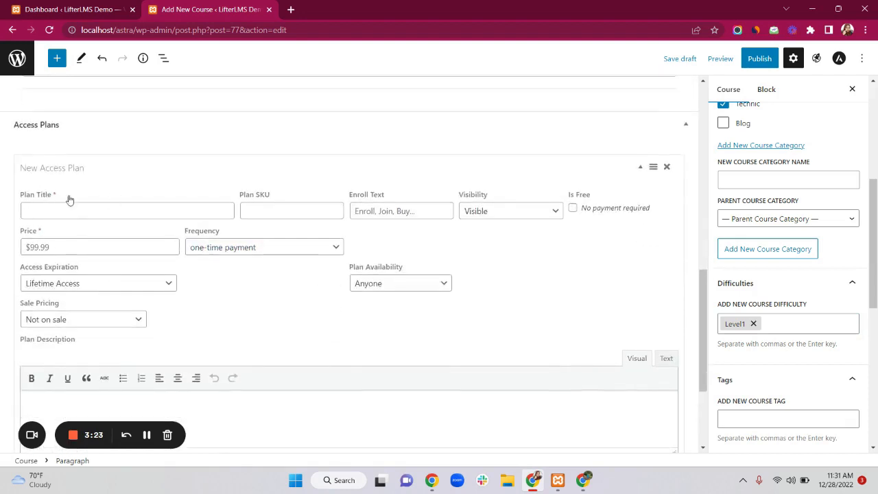
pyautogui.click(122, 210)
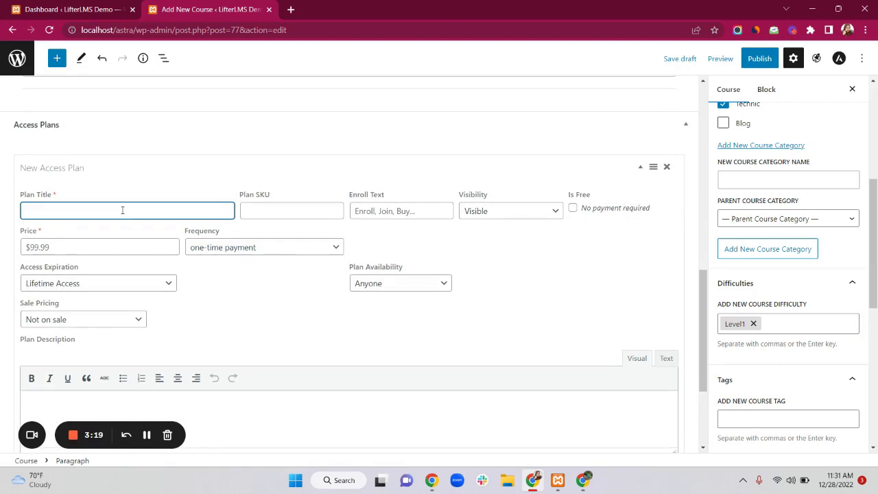
pyautogui.write('Lifetime access')
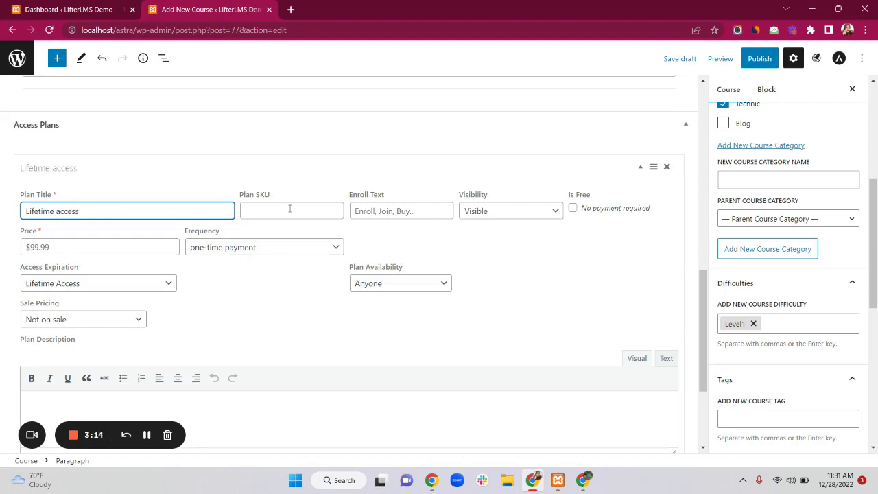
# Step: Set the access plan's SKU to 01, its enroll text to "Enroll" and its visibility to Visible
pyautogui.click(292, 209)
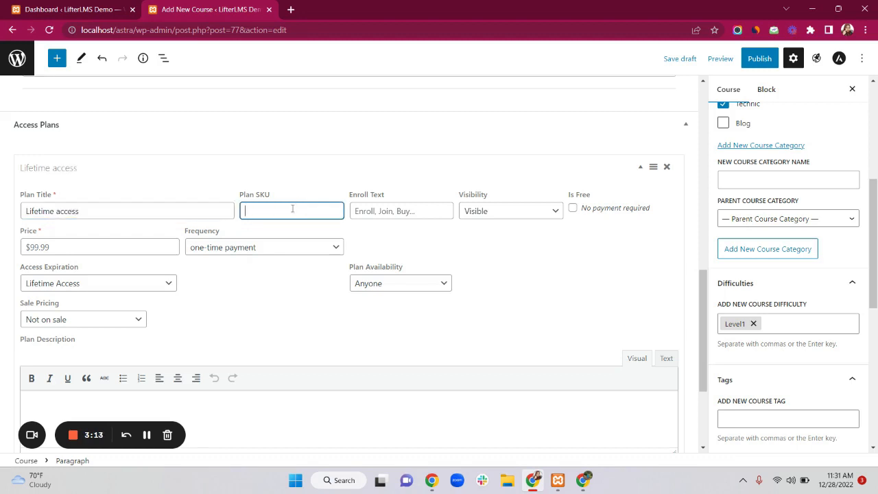
pyautogui.click(376, 211)
pyautogui.write('Eno')
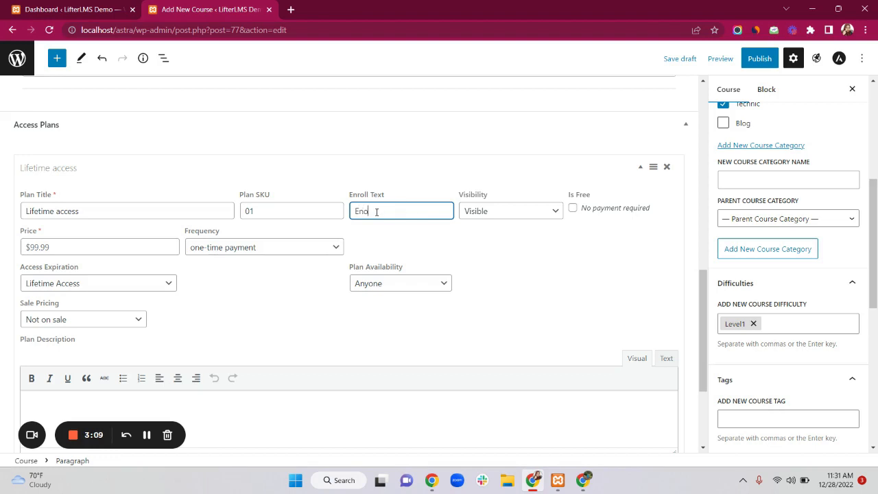
pyautogui.write('nroll')
pyautogui.click(525, 209)
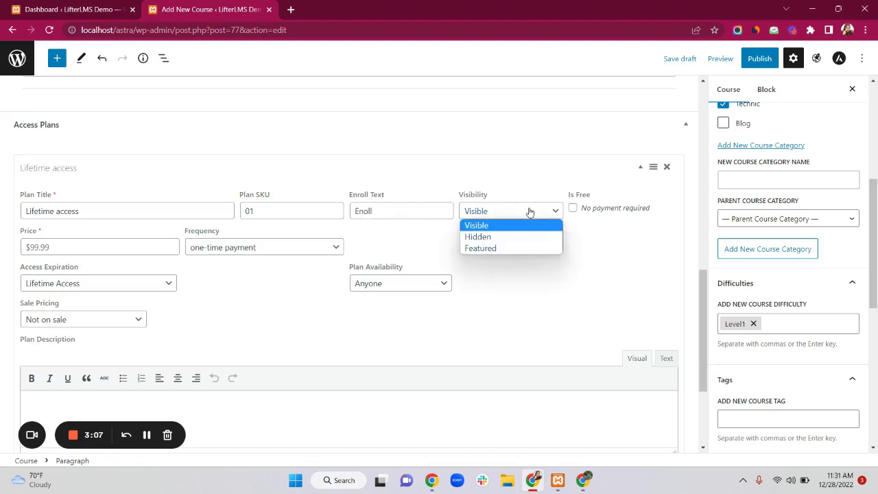
pyautogui.click(364, 211)
pyautogui.write('r')
pyautogui.click(497, 210)
pyautogui.click(483, 227)
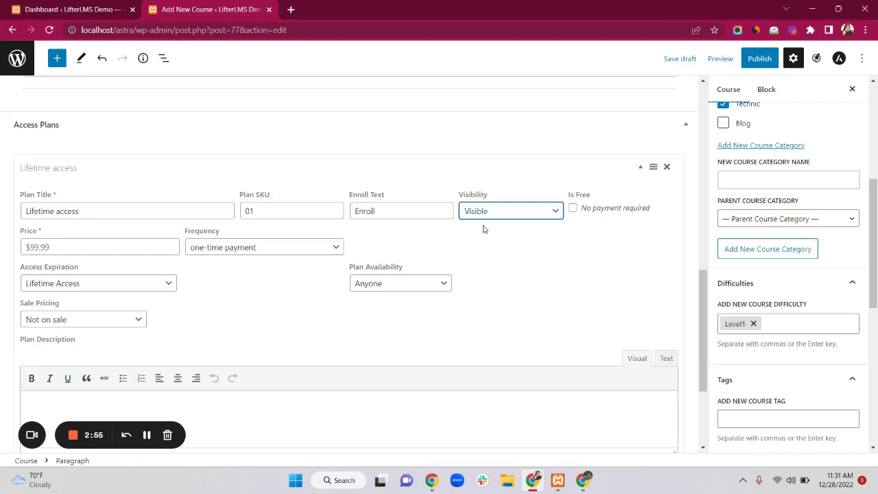
# Step: Make the access plan free with Lifetime Access expiration and availability for Anyone, and save it
pyautogui.click(572, 209)
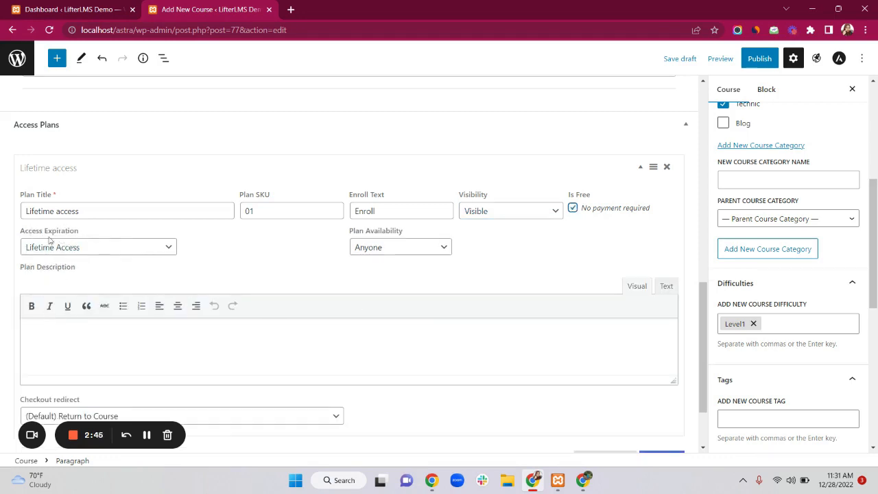
pyautogui.click(90, 249)
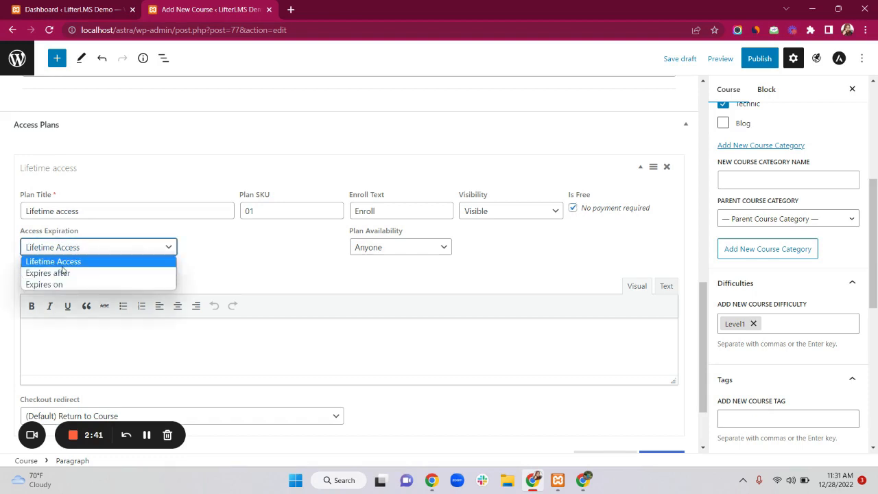
pyautogui.click(63, 267)
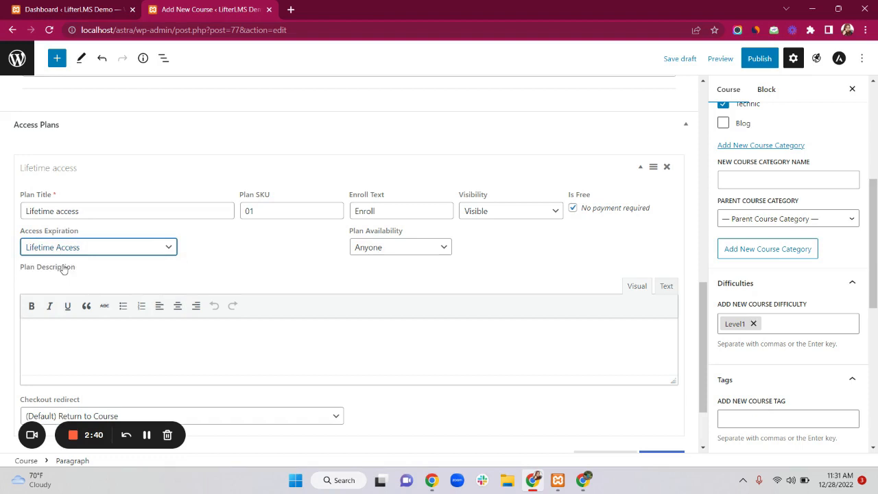
pyautogui.click(369, 248)
pyautogui.click(370, 248)
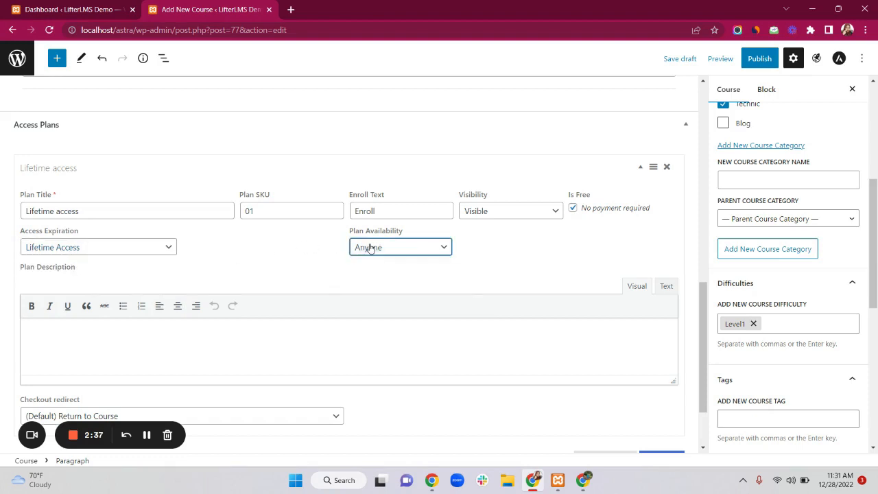
pyautogui.scroll(-1, 320, 321)
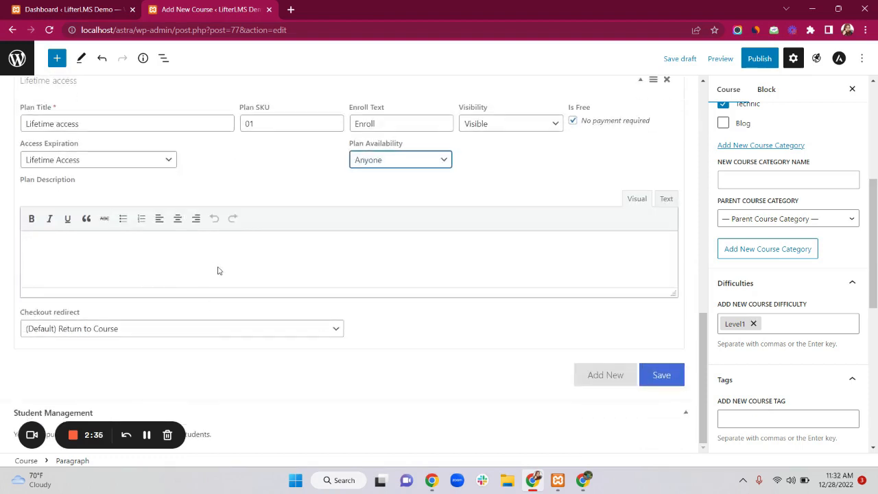
pyautogui.click(663, 375)
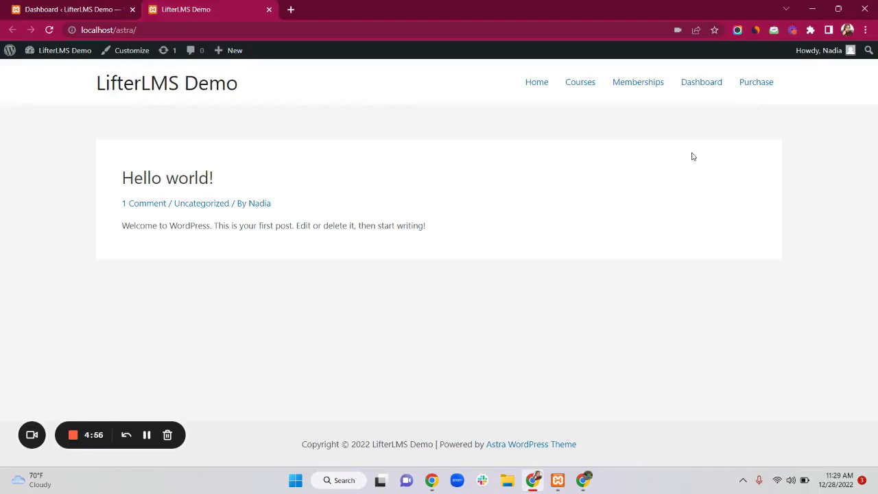
# Step: Open the admin dashboard from the site's front end and start a new LifterLMS course titled "Tachnology"
pyautogui.moveTo(55, 52)
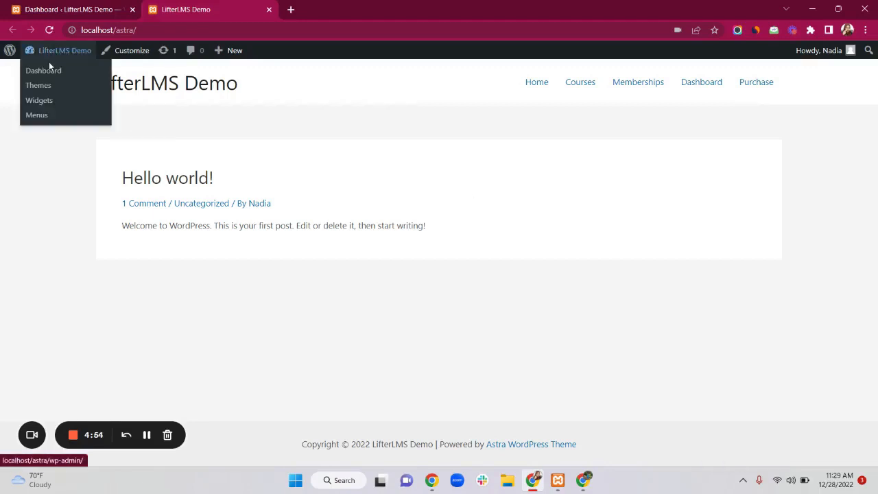
pyautogui.click(53, 71)
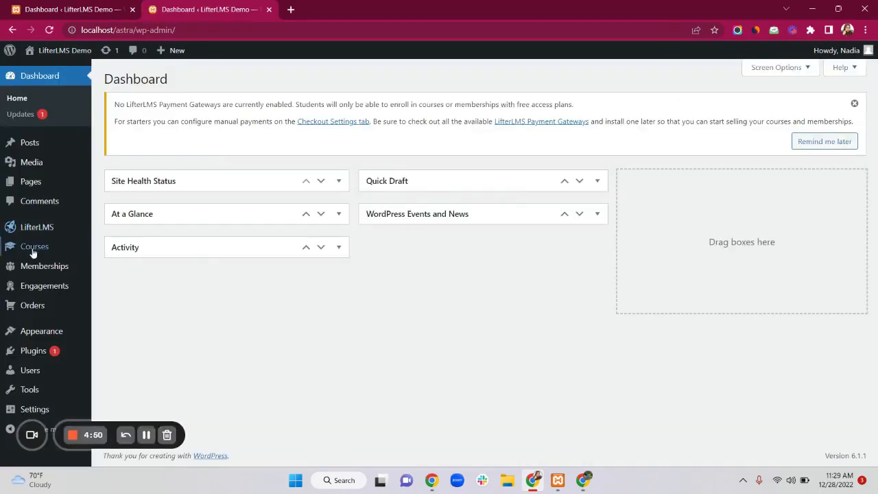
pyautogui.moveTo(30, 229)
pyautogui.moveTo(36, 250)
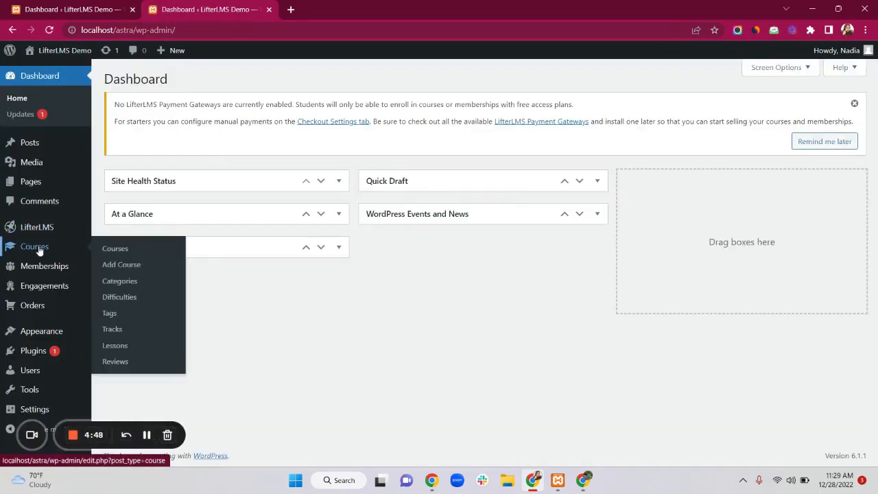
pyautogui.click(134, 270)
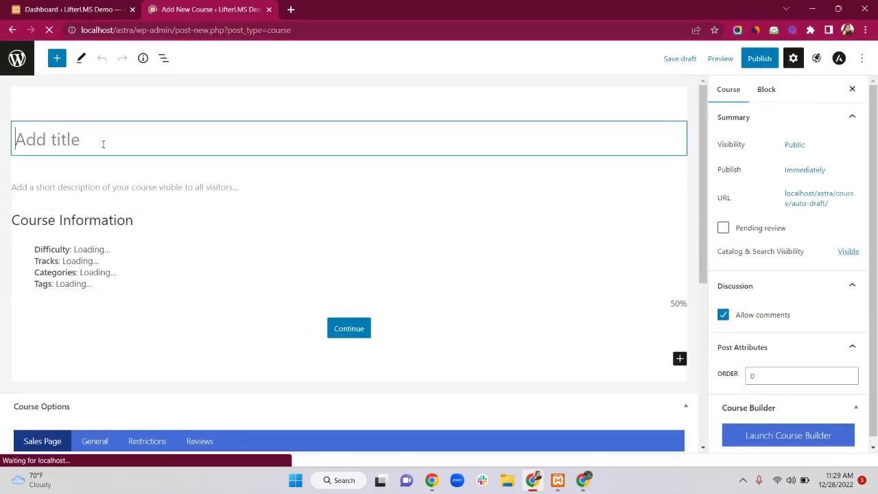
pyautogui.write('T')
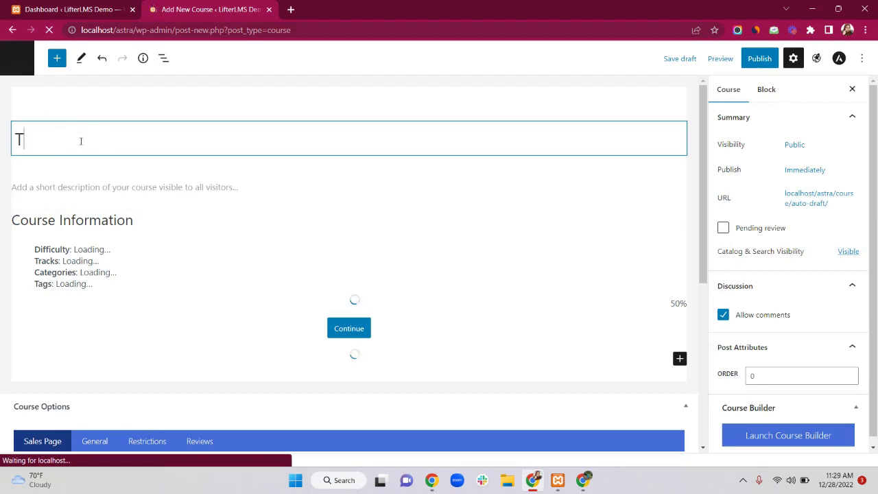
pyautogui.write('achnolo')
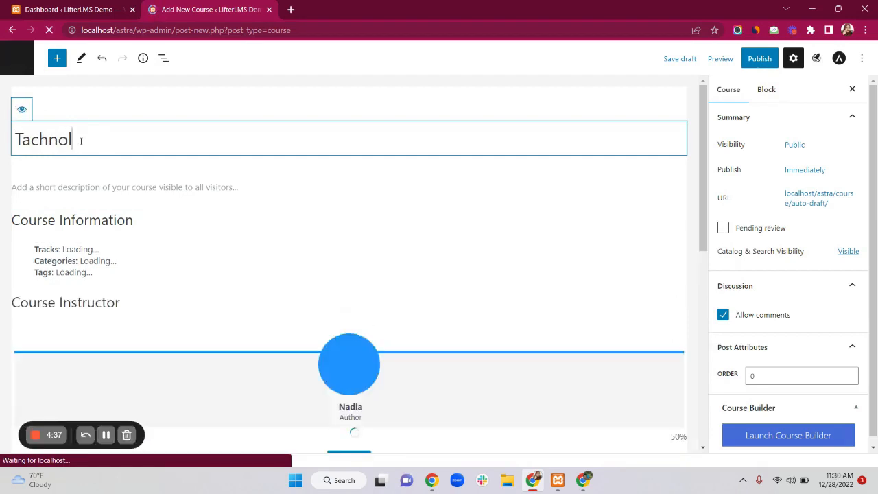
pyautogui.write('gy')
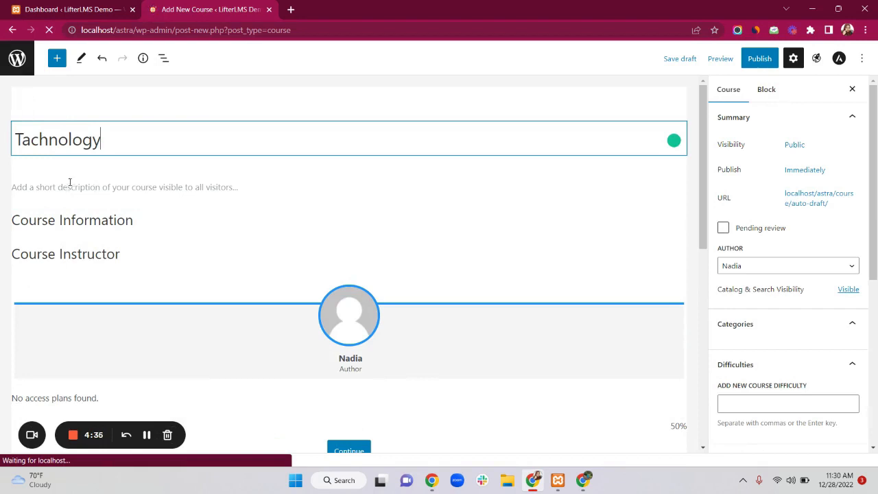
# Step: Fill the short course description with "This is a short description of your course so your visitors know what it's all about." plus lorem ipsum filler
pyautogui.click(48, 187)
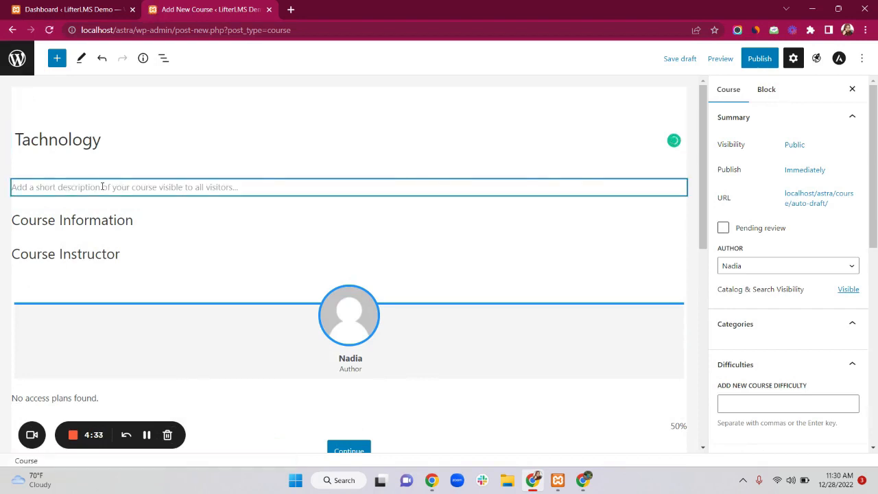
pyautogui.write("This is a short description of your course so your visitors know what it's all about. Lorem ipsum dolor sit amet, consectetur adipiscing elit, sed do eiusmod tempor incididunt ut labore et dolore magna aliqua. Id porta nibh venenatis cras sed felis eget velit.")
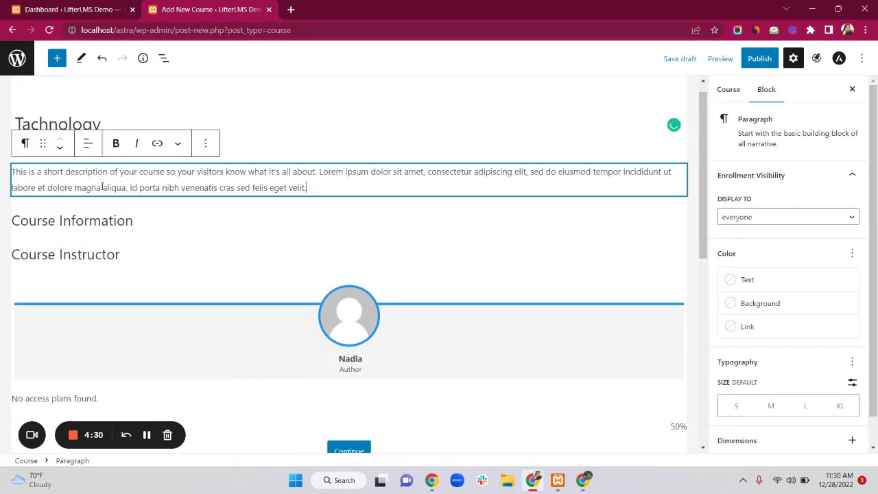
pyautogui.click(85, 221)
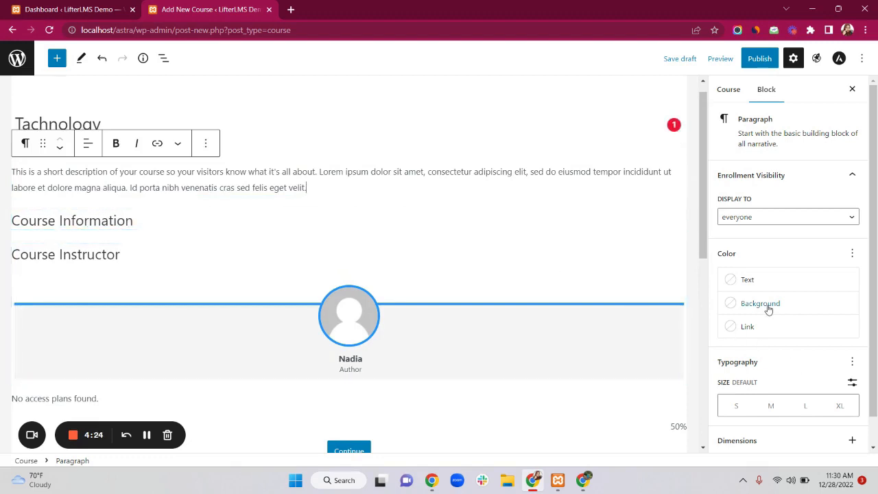
# Step: Create a new course category named "Technic" in the course settings and assign it to the course
pyautogui.scroll(-1, 768, 308)
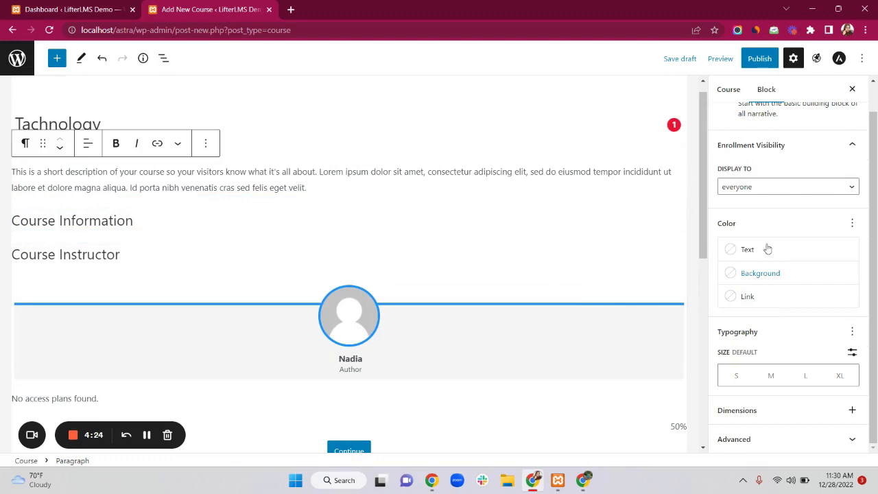
pyautogui.click(729, 89)
pyautogui.scroll(-3, 777, 334)
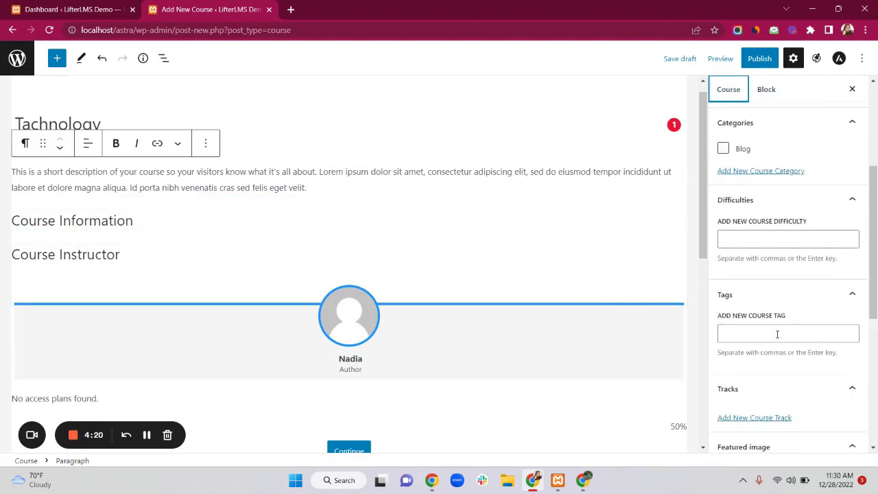
pyautogui.scroll(2, 777, 334)
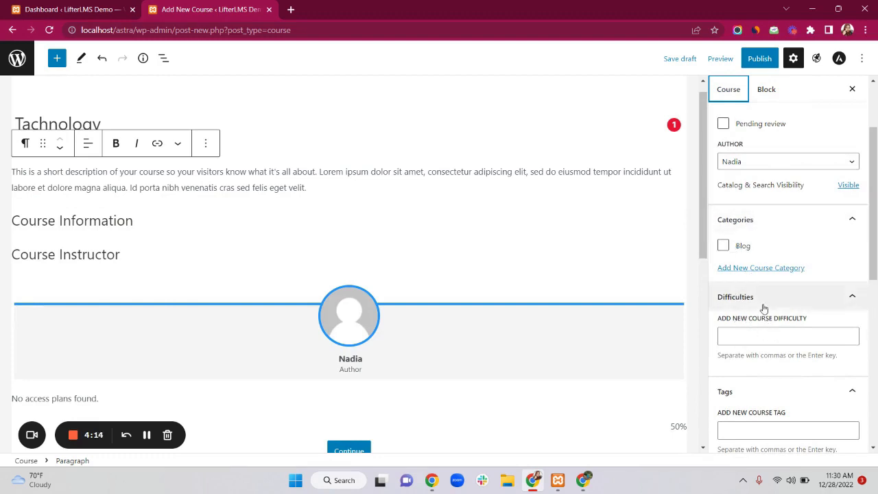
pyautogui.click(759, 268)
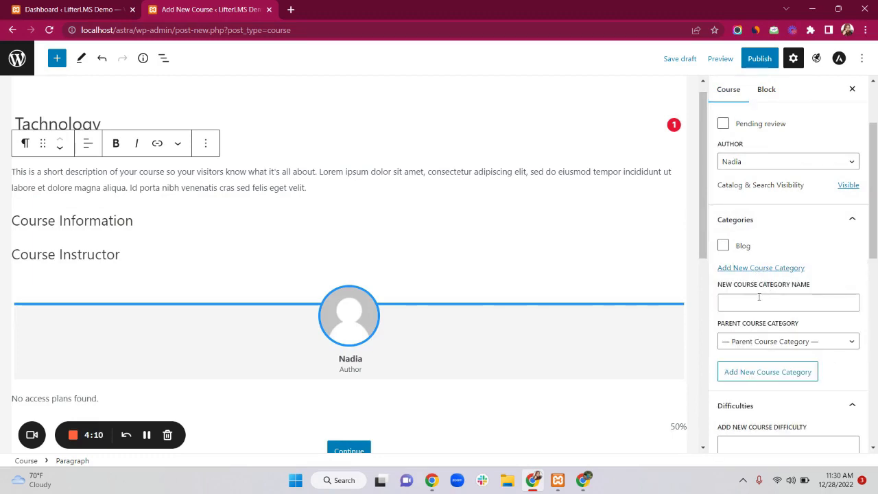
pyautogui.click(758, 299)
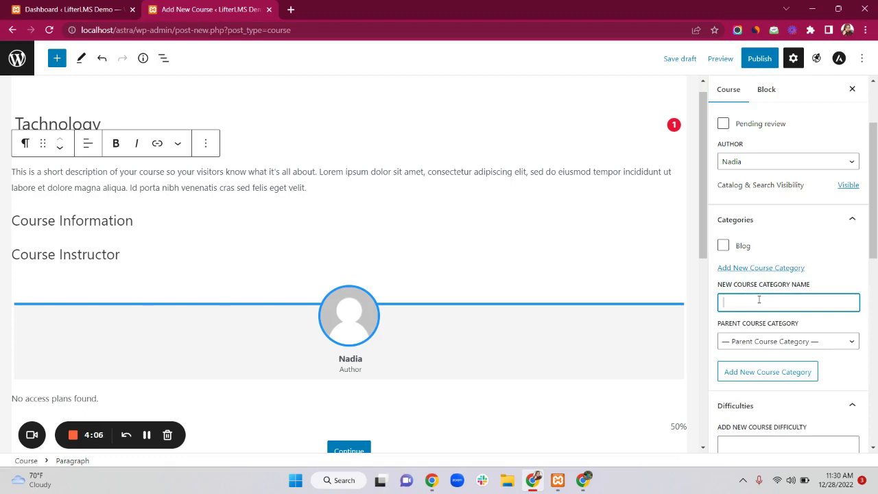
pyautogui.write('Technic')
pyautogui.click(775, 376)
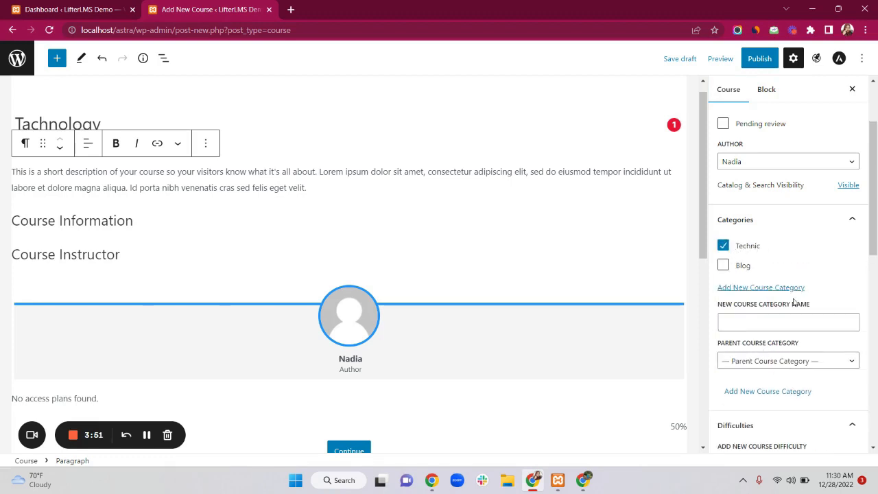
# Step: Add "Level1" as the course's difficulty
pyautogui.scroll(-2, 794, 302)
pyautogui.click(768, 323)
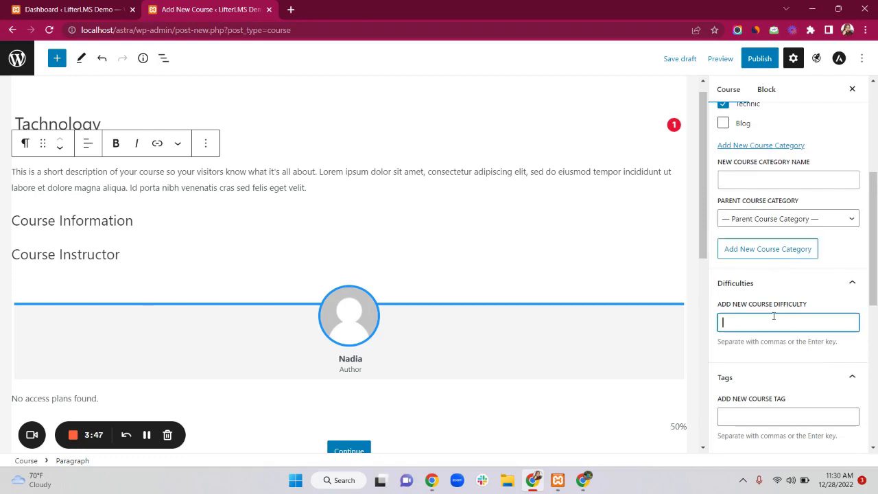
pyautogui.write('Level1')
pyautogui.press('Return')
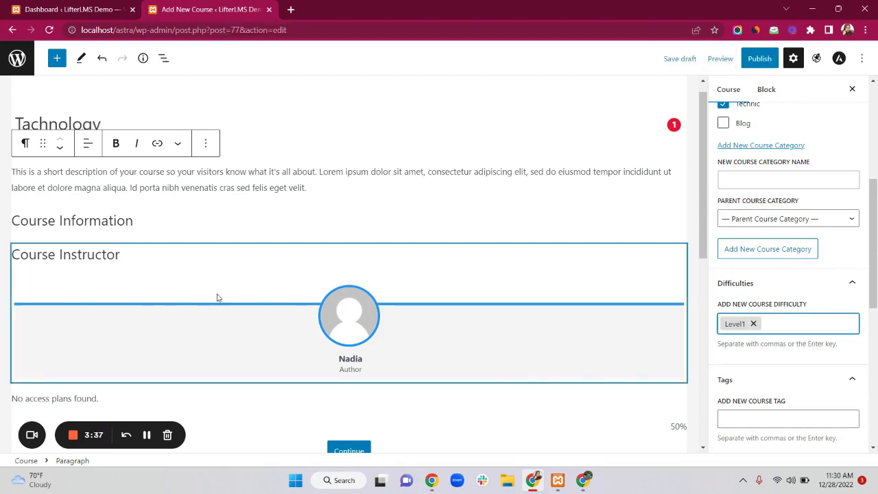
pyautogui.scroll(-3, 330, 357)
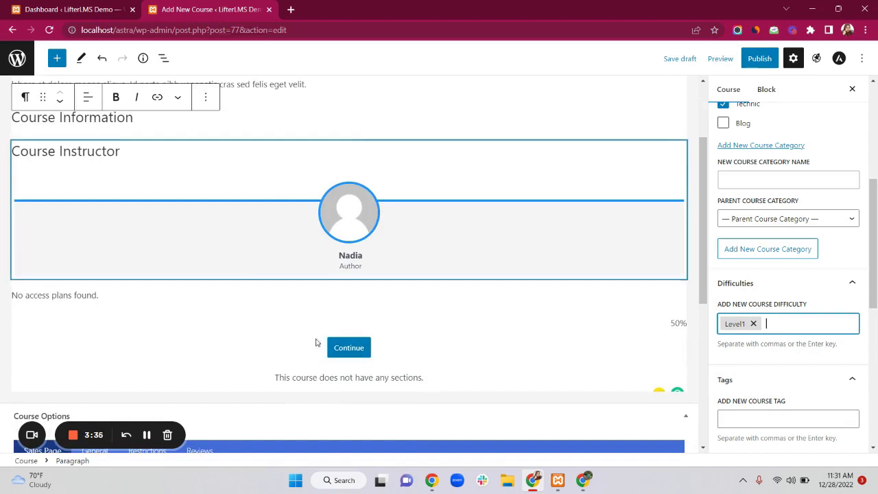
pyautogui.scroll(-5, 317, 346)
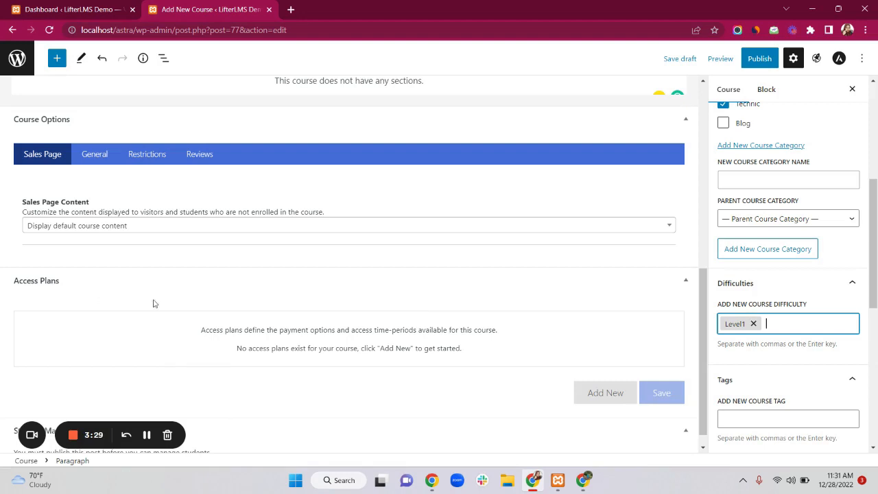
# Step: Add a new access plan to the course and title it "Lifetime access"
pyautogui.scroll(-1, 206, 326)
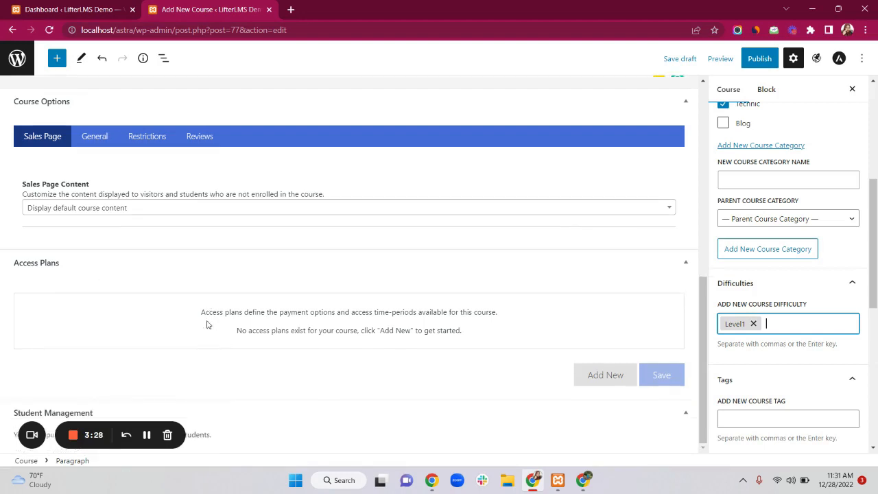
pyautogui.click(609, 375)
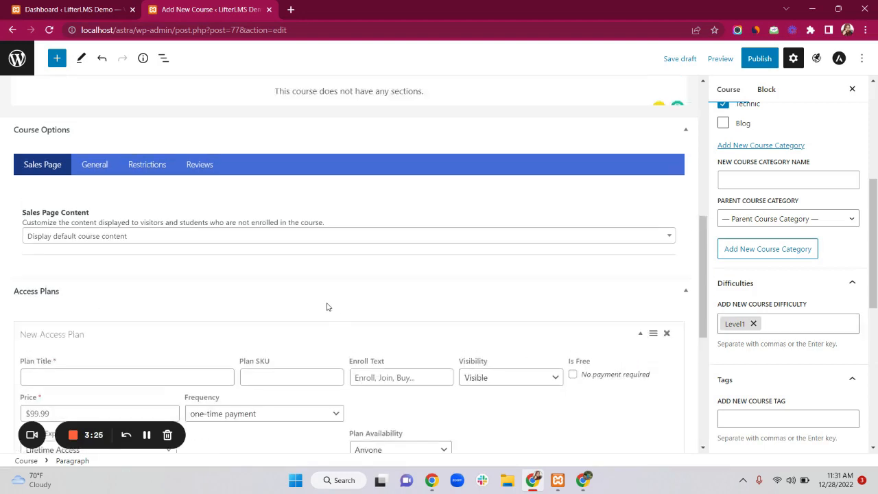
pyautogui.scroll(-2, 327, 306)
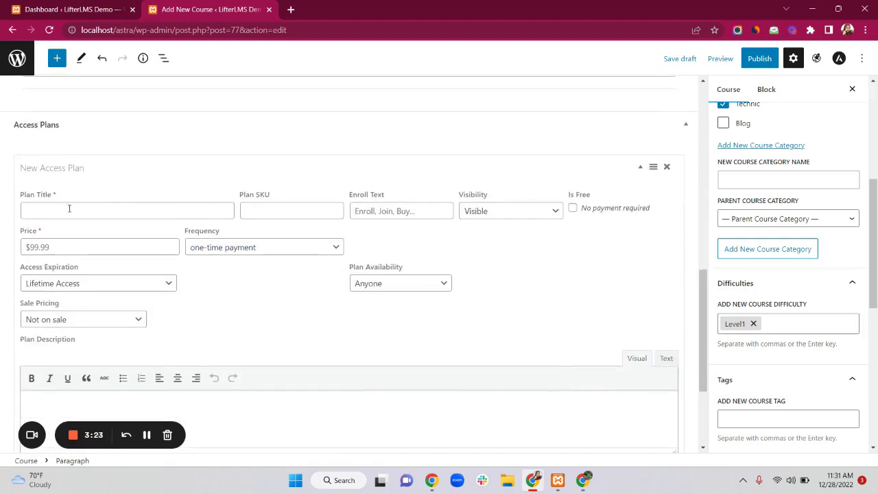
pyautogui.click(122, 209)
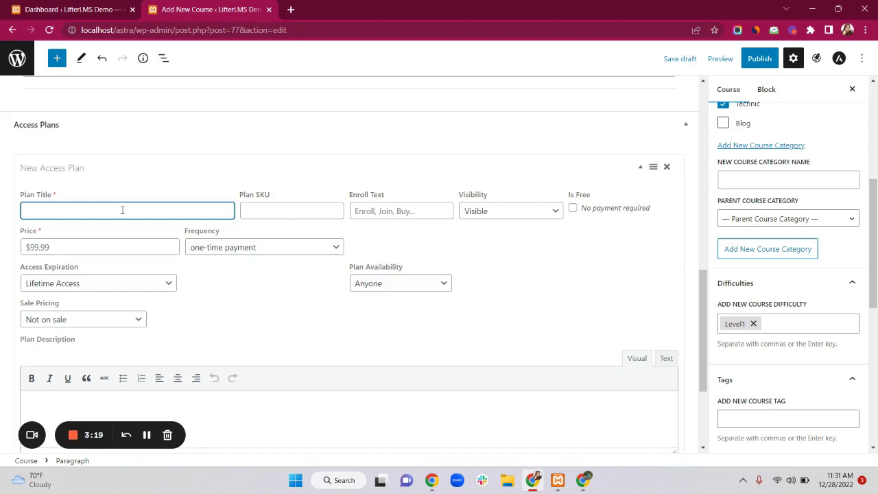
pyautogui.write('Lifetime access')
# Step: Give the access plan the SKU "01" and the enroll text "Enroll"
pyautogui.click(292, 209)
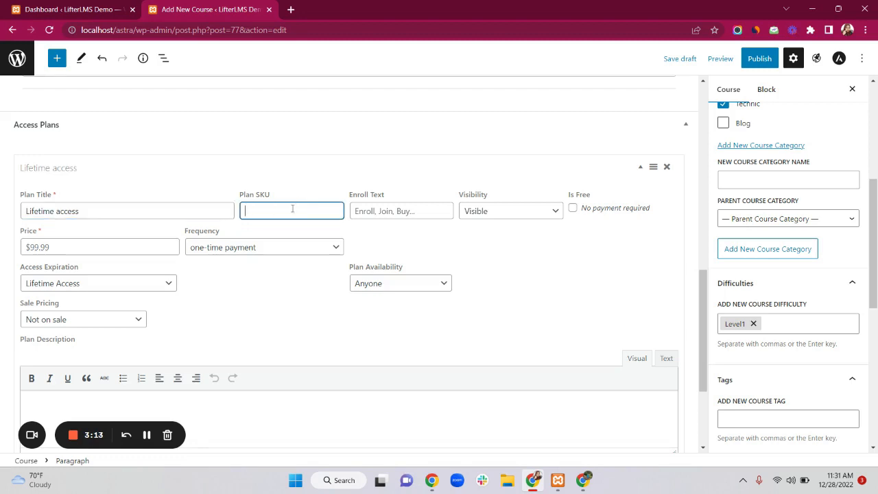
pyautogui.click(376, 212)
pyautogui.write('En')
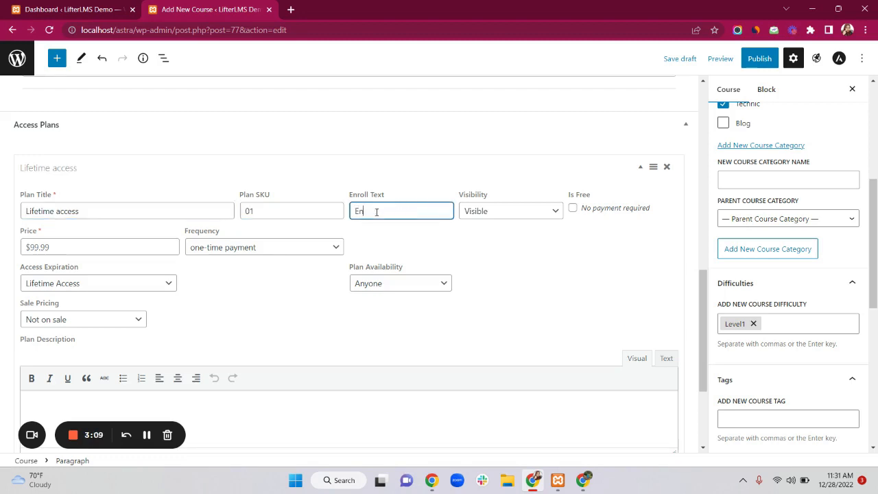
pyautogui.write('roll')
pyautogui.click(529, 210)
pyautogui.click(364, 211)
pyautogui.write('r')
# Step: Make the plan visible and free with no payment required, keep lifetime access available to anyone, and save it
pyautogui.click(498, 211)
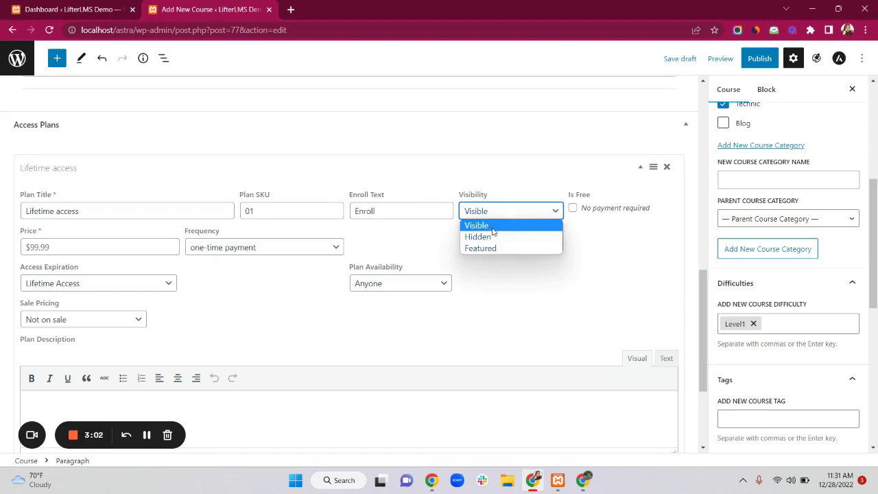
pyautogui.click(484, 228)
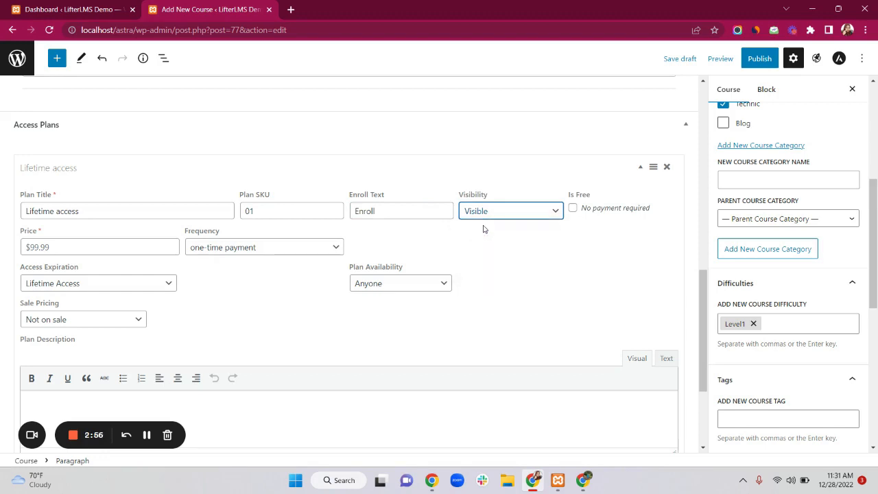
pyautogui.click(573, 208)
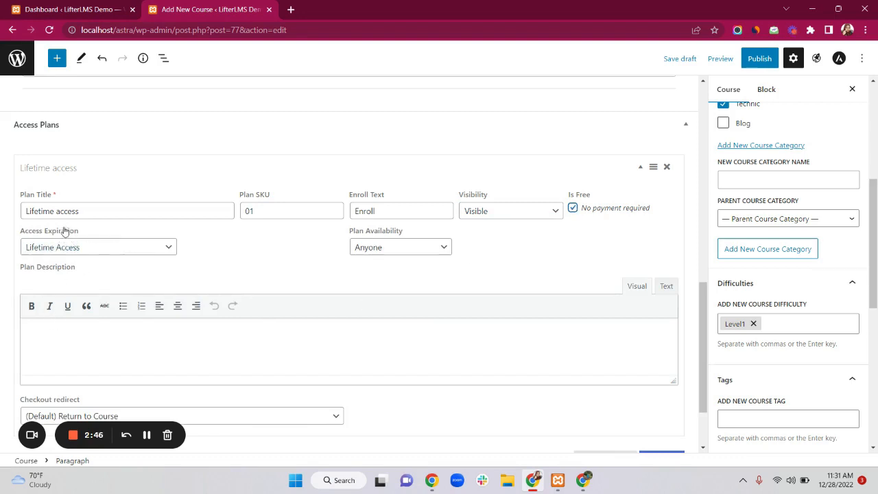
pyautogui.click(89, 250)
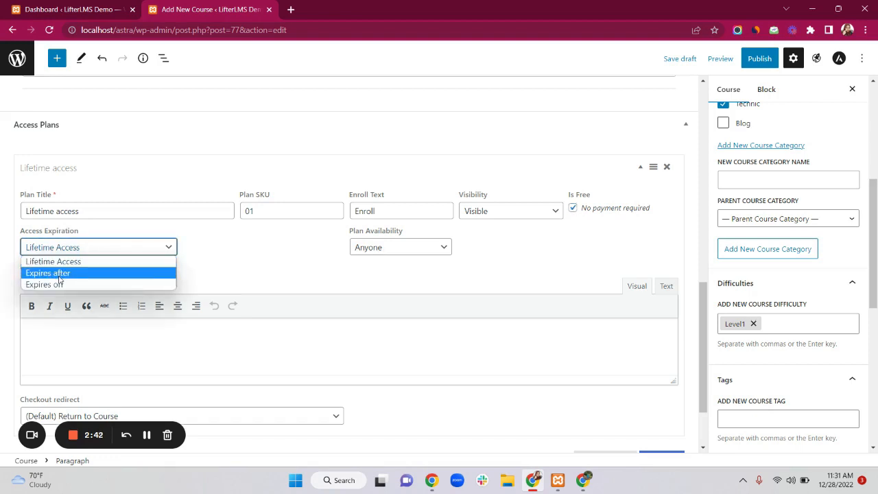
pyautogui.click(62, 264)
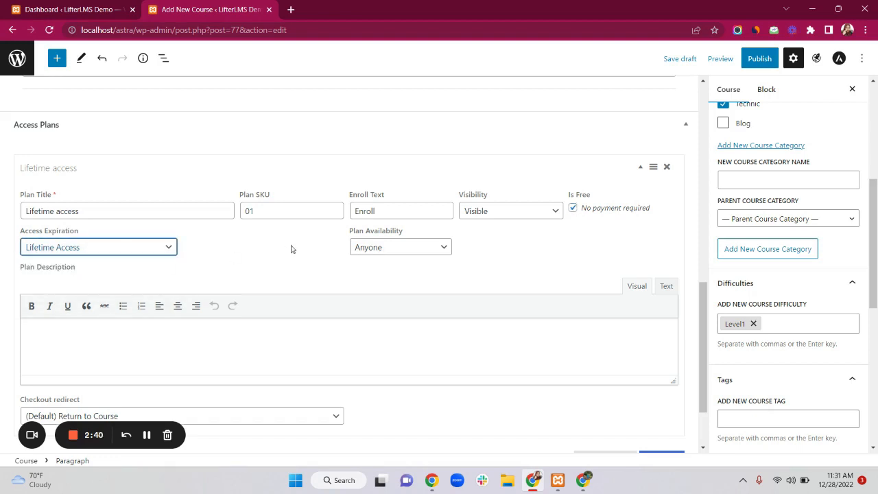
pyautogui.click(370, 247)
pyautogui.click(370, 248)
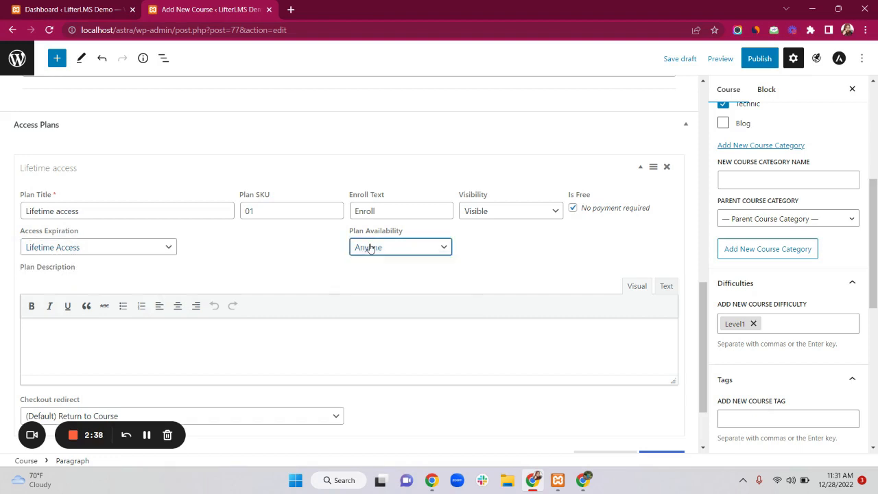
pyautogui.scroll(-2, 318, 319)
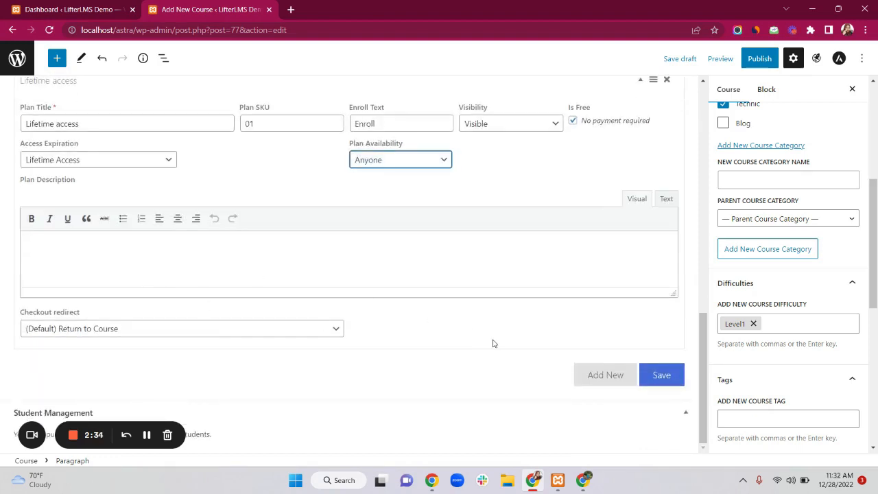
pyautogui.click(662, 375)
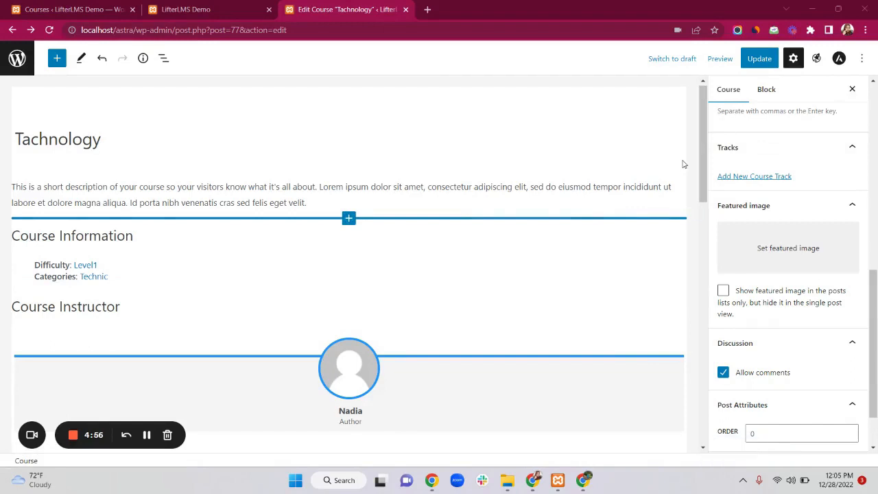
# Step: Set the "Course Creators" image from the media library as the course's featured image and update the course
pyautogui.click(783, 247)
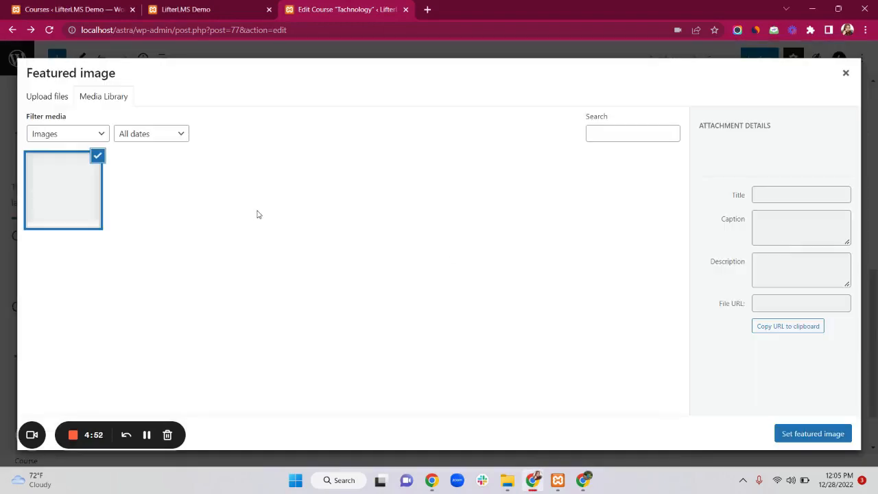
pyautogui.click(793, 436)
pyautogui.scroll(-2, 794, 319)
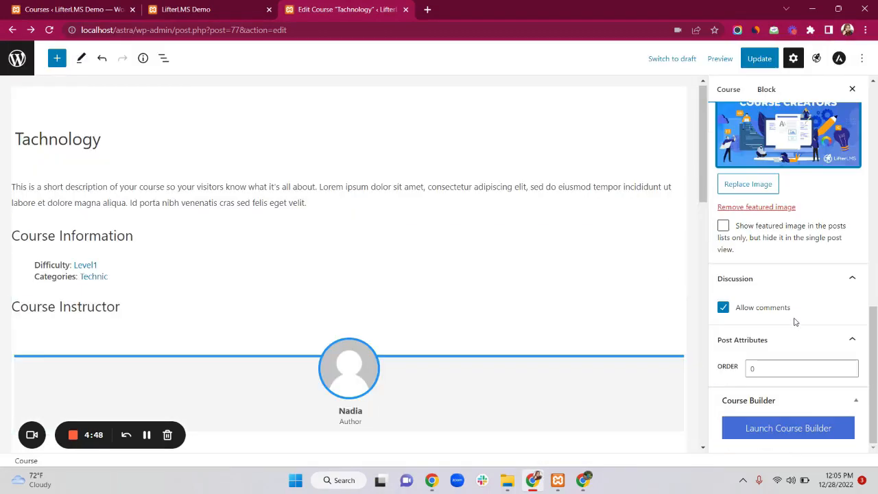
pyautogui.click(768, 59)
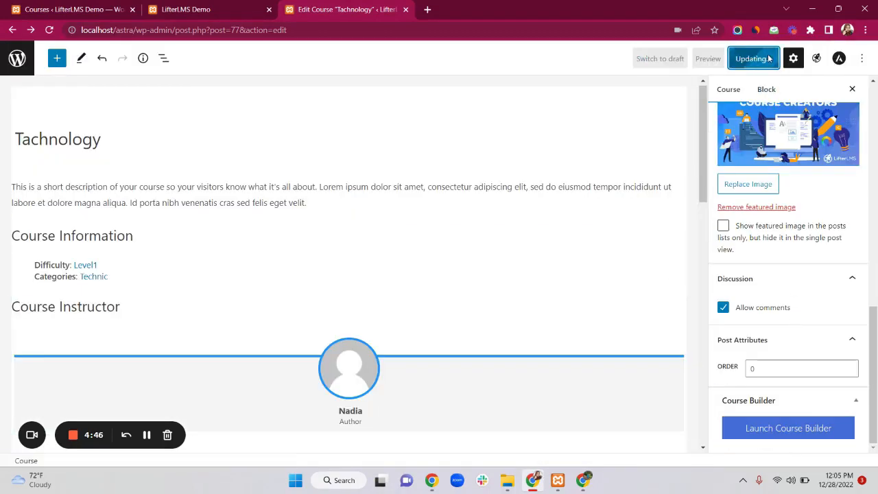
# Step: Refresh the site's front end, open the Tachnology course from the course catalog, and review its information, access plan and section list
pyautogui.click(196, 10)
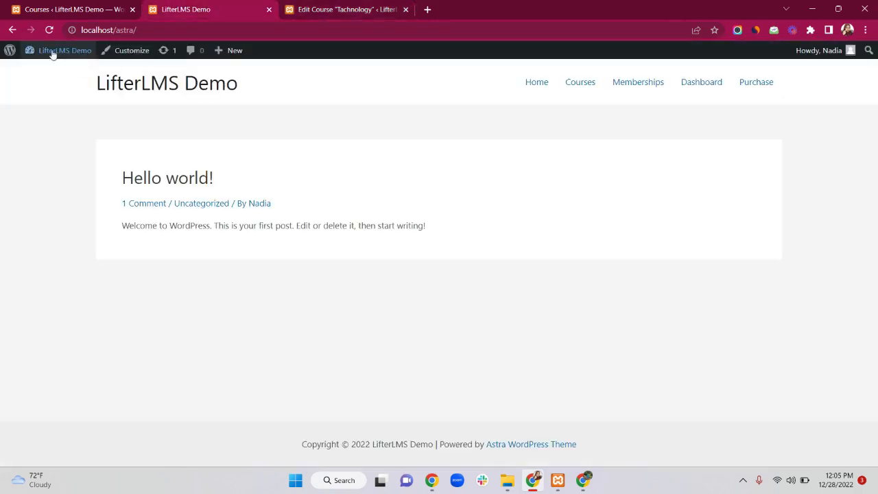
pyautogui.click(52, 29)
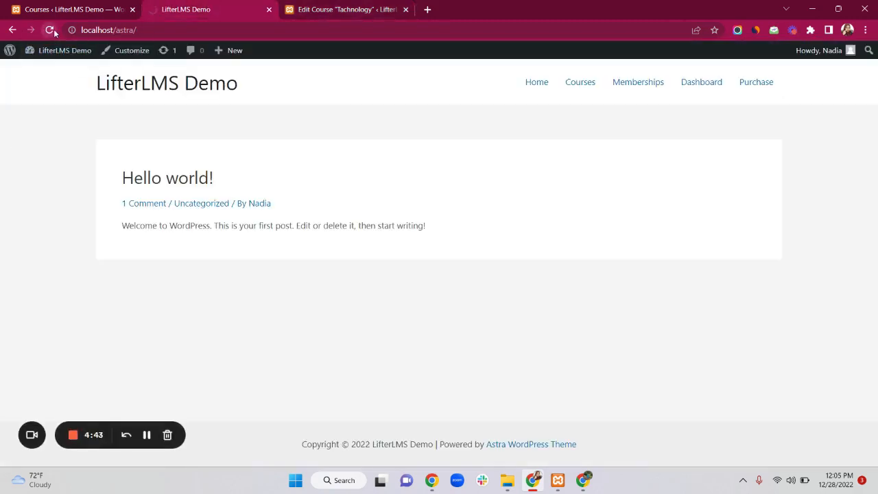
pyautogui.click(580, 83)
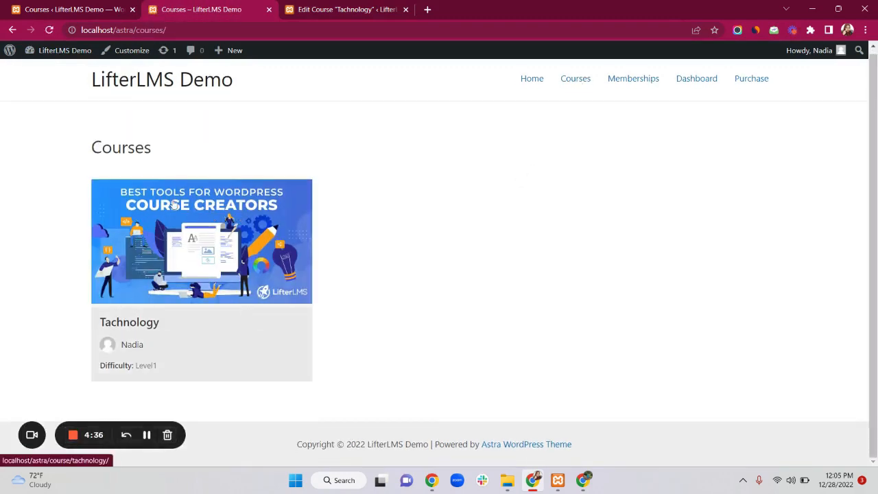
pyautogui.click(145, 329)
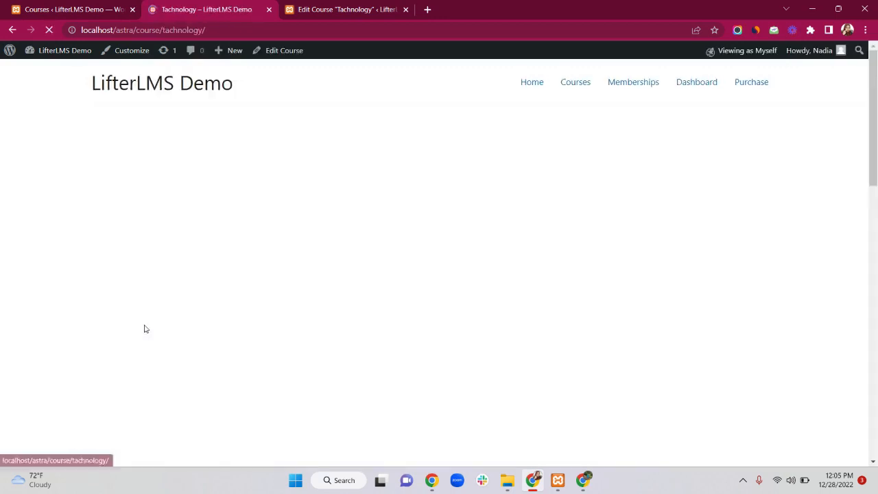
pyautogui.scroll(-4, 323, 325)
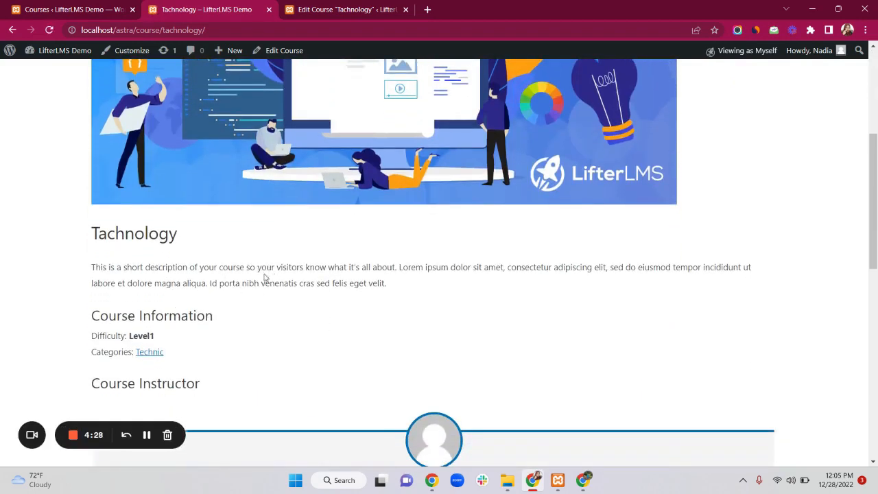
pyautogui.scroll(-2, 288, 282)
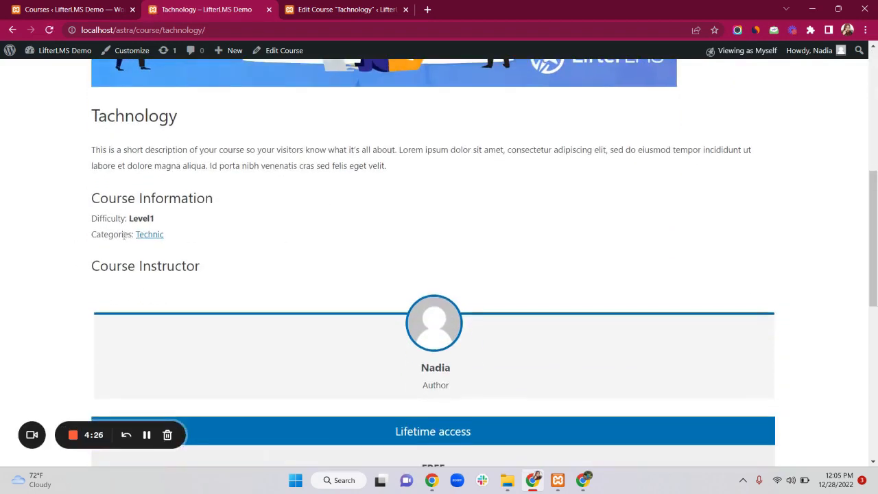
pyautogui.scroll(-2, 263, 298)
pyautogui.scroll(-1, 474, 276)
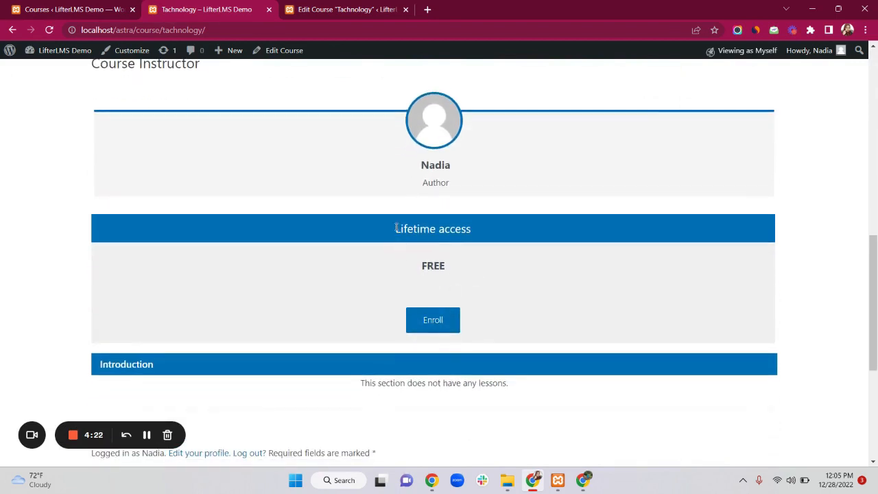
pyautogui.scroll(-2, 463, 257)
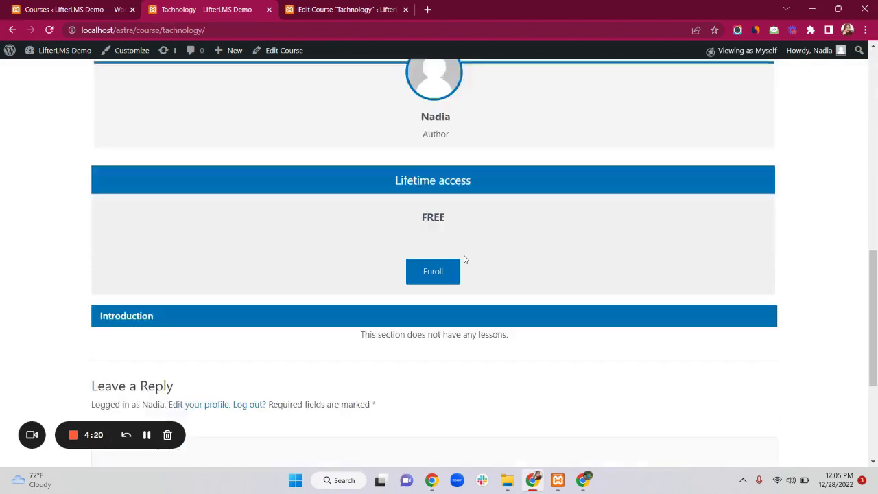
pyautogui.scroll(2, 463, 260)
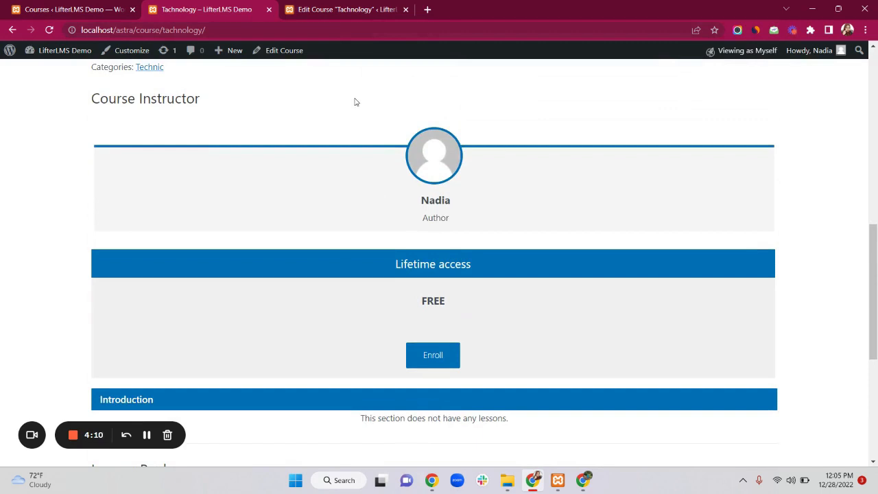
# Step: Launch the Course Builder from the course editor and add a section named "Introduction"
pyautogui.click(335, 10)
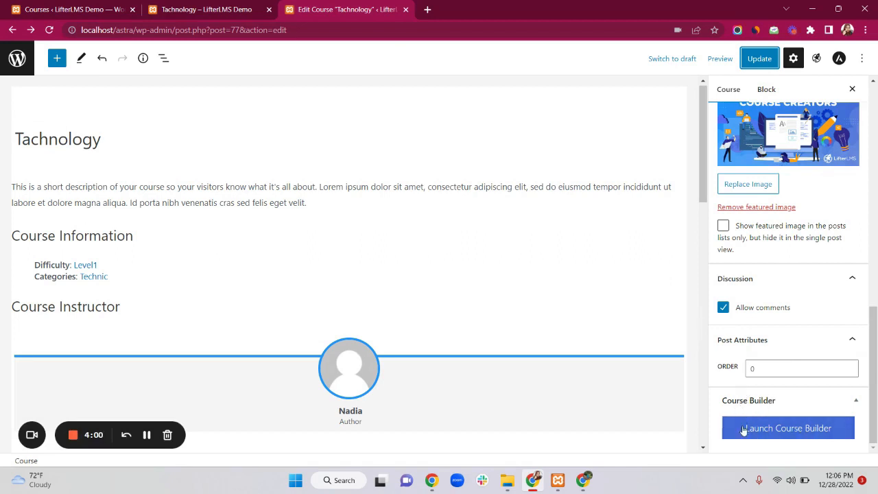
pyautogui.click(787, 428)
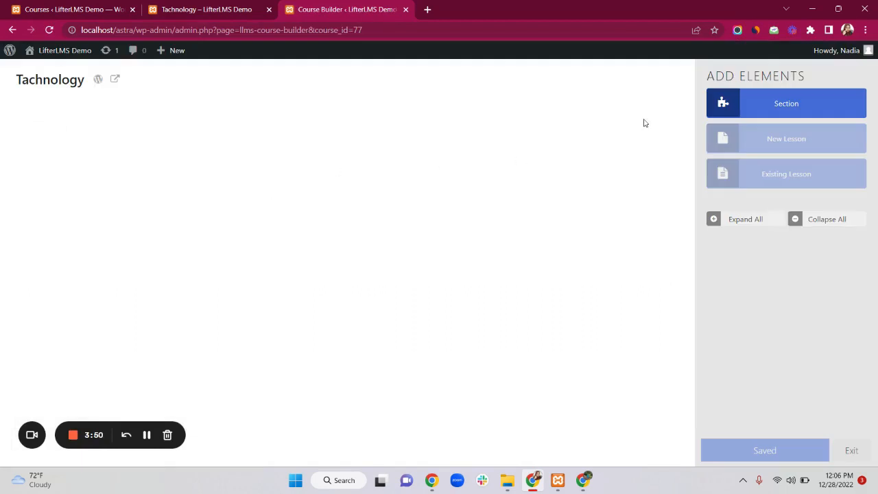
pyautogui.click(787, 110)
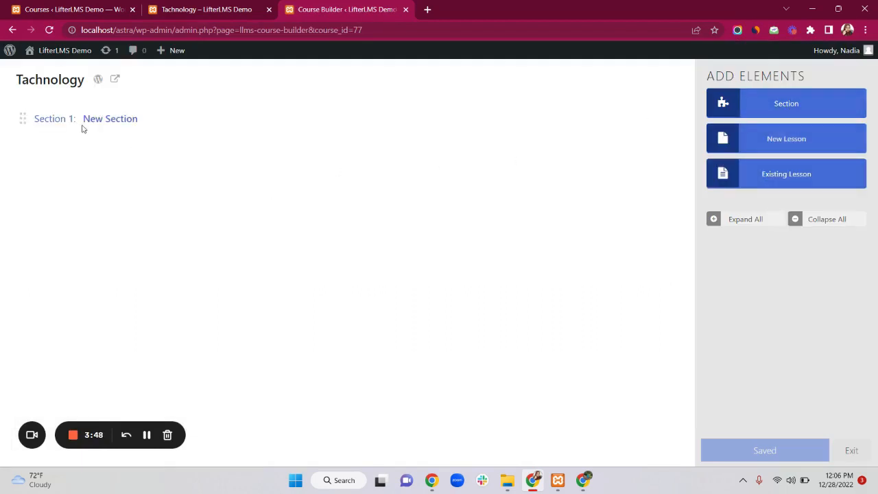
pyautogui.tripleClick(135, 119)
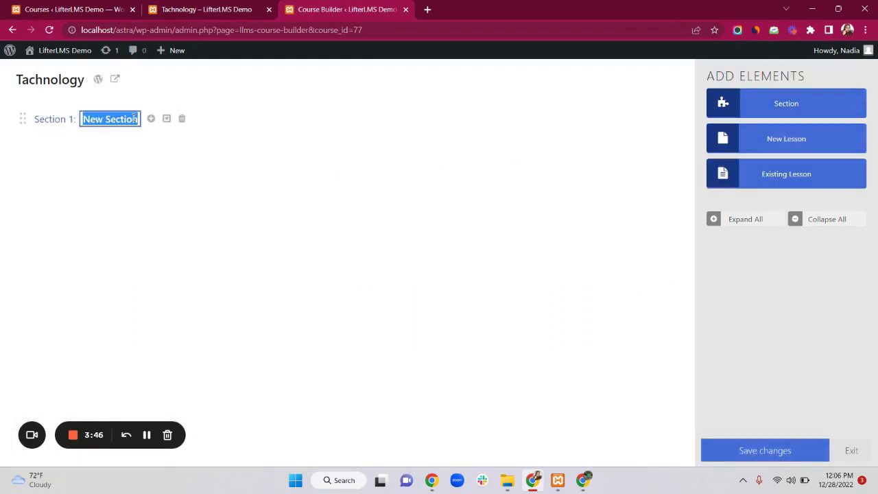
pyautogui.press('BackSpace')
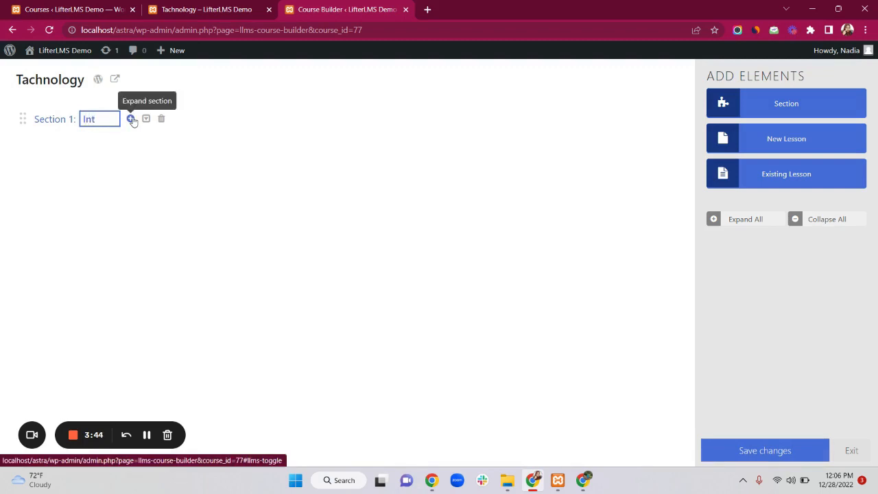
pyautogui.write('Introduction')
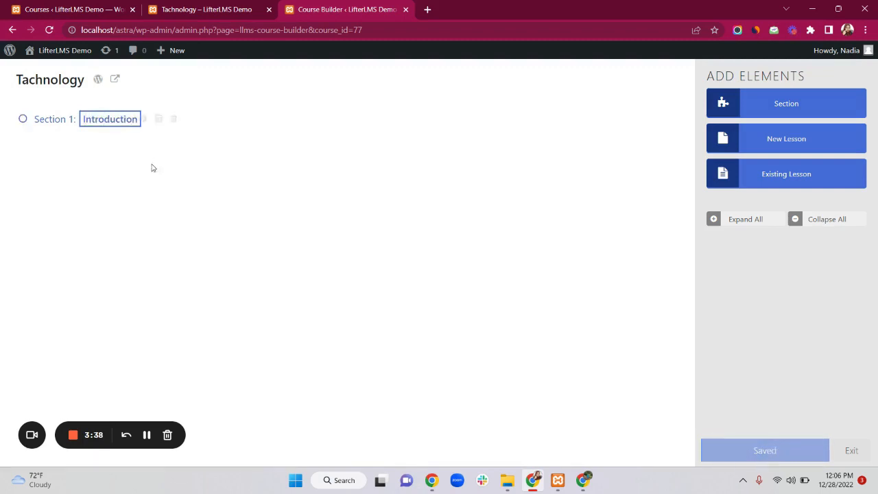
pyautogui.click(162, 184)
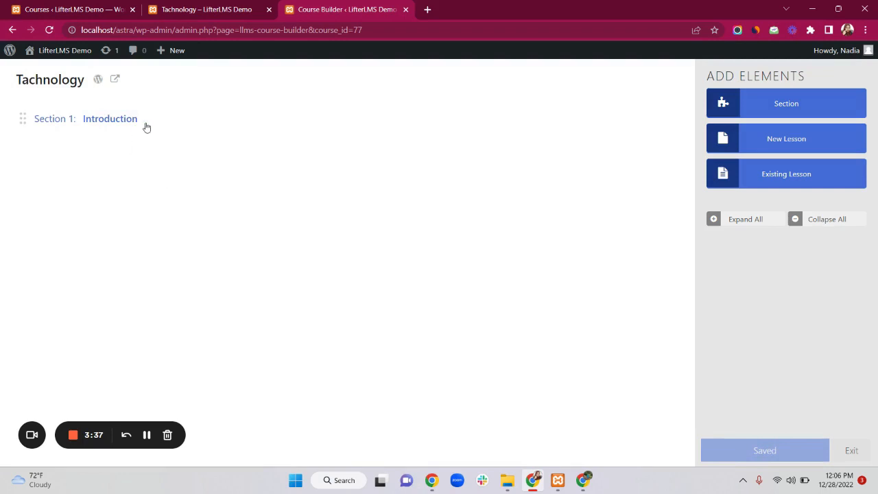
# Step: Add a new lesson to the Introduction section and name it "Lesson 1"
pyautogui.click(96, 120)
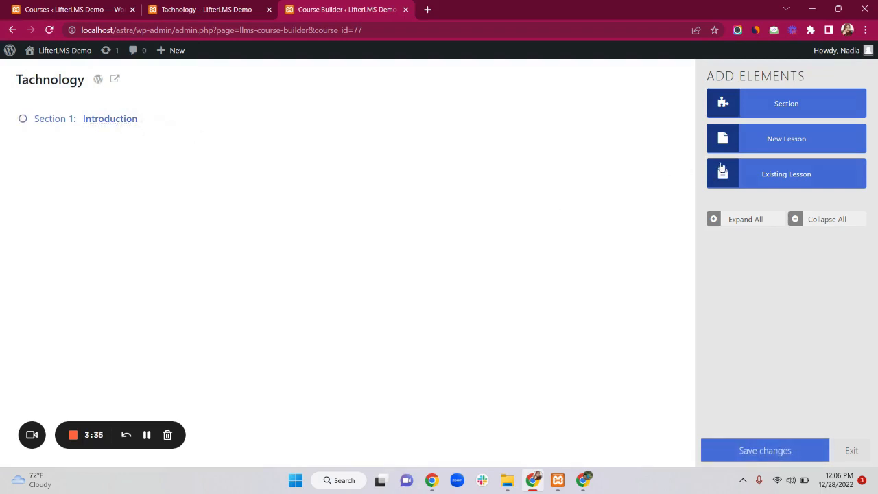
pyautogui.click(764, 142)
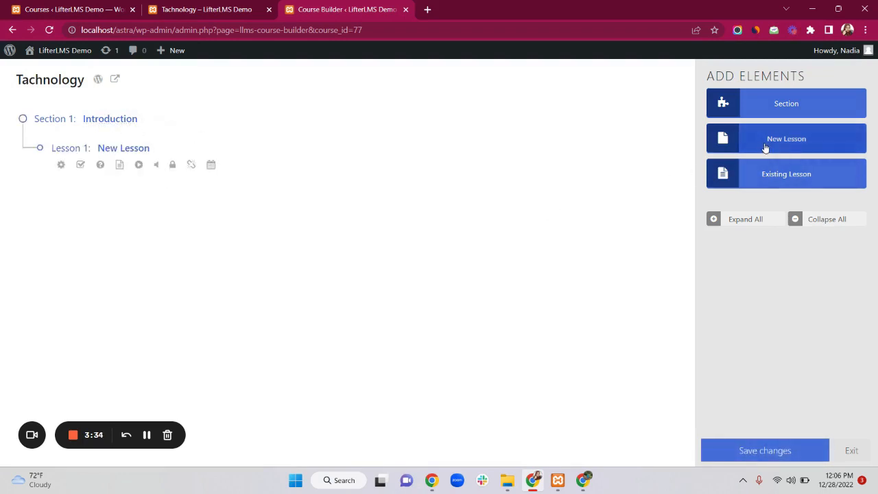
pyautogui.click(143, 148)
pyautogui.hotkey('ctrl', 'a')
pyautogui.press('BackSpace')
pyautogui.write('L')
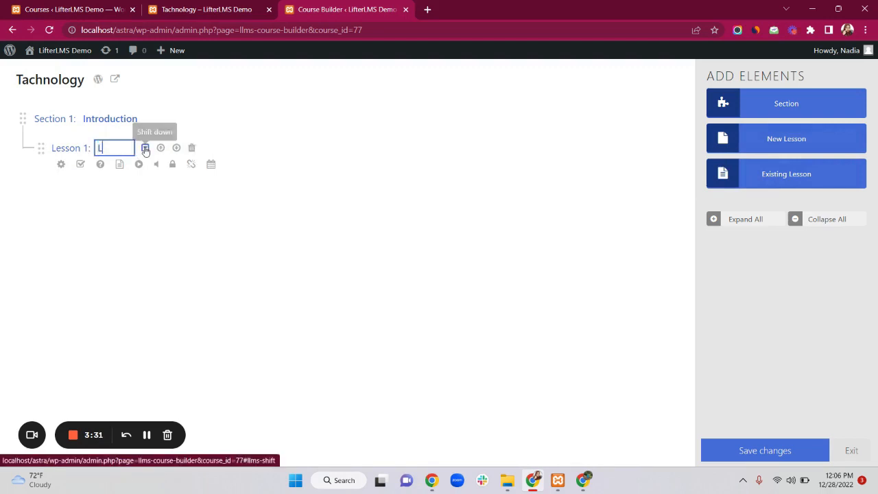
pyautogui.write('esson 1')
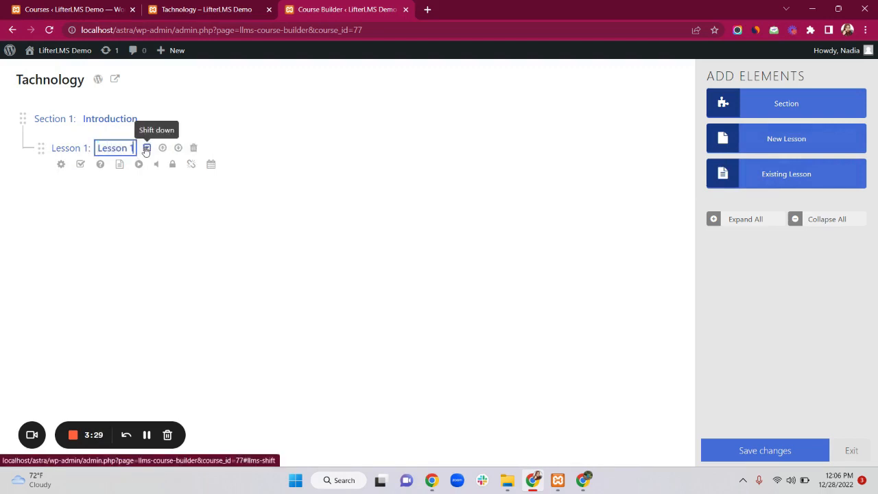
pyautogui.click(154, 197)
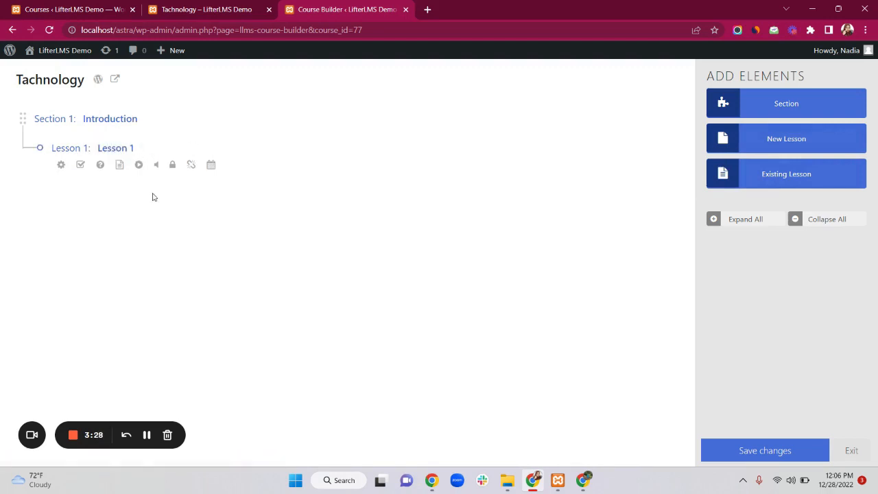
pyautogui.click(61, 165)
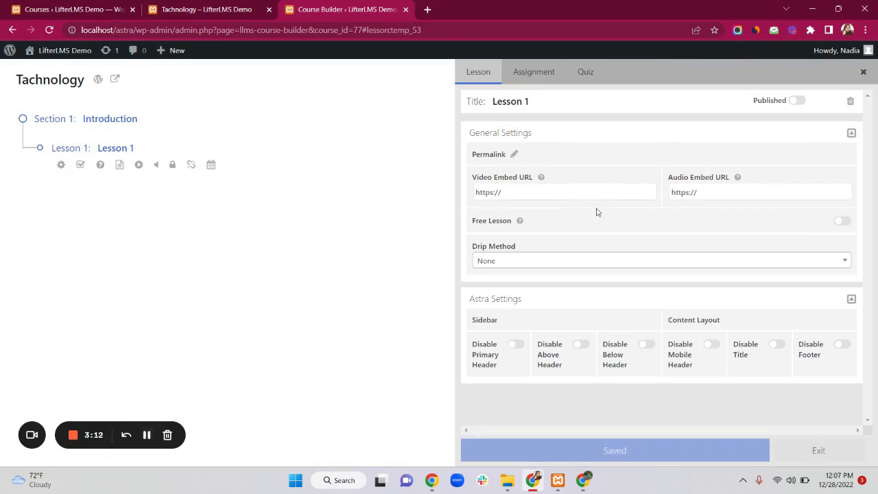
pyautogui.click(518, 190)
pyautogui.write('https://youtu.be/GMceO34YtRw')
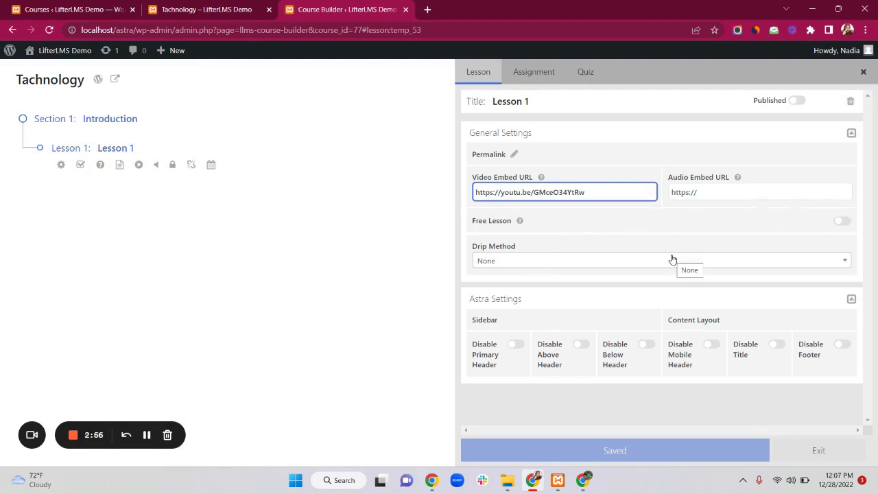
# Step: Review the drip methods for Lesson 1, keep None, publish the lesson and save the changes
pyautogui.click(628, 260)
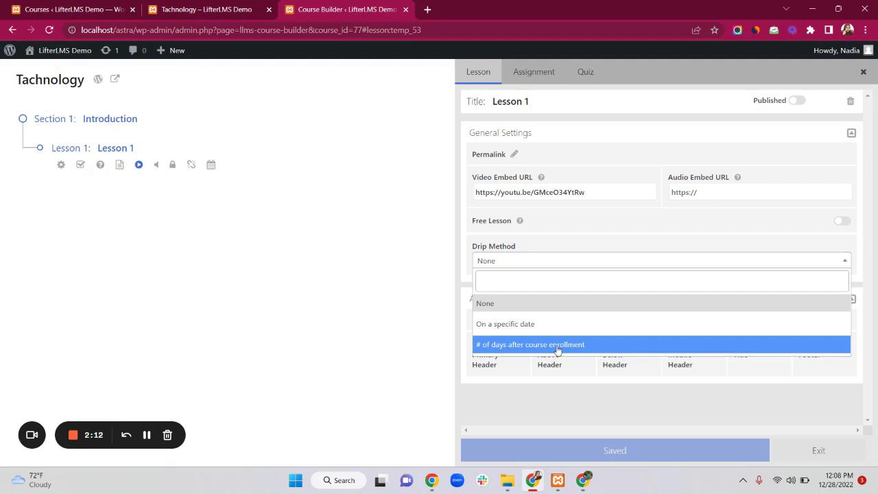
pyautogui.click(524, 310)
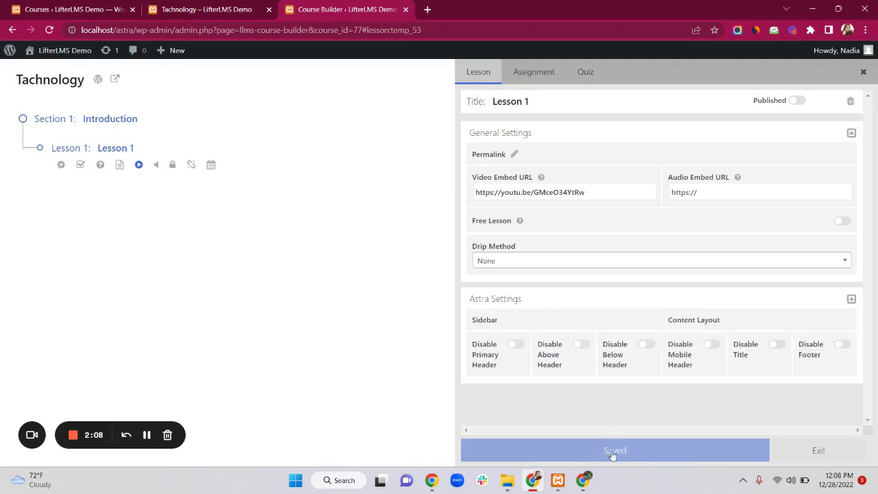
pyautogui.click(797, 101)
pyautogui.click(571, 450)
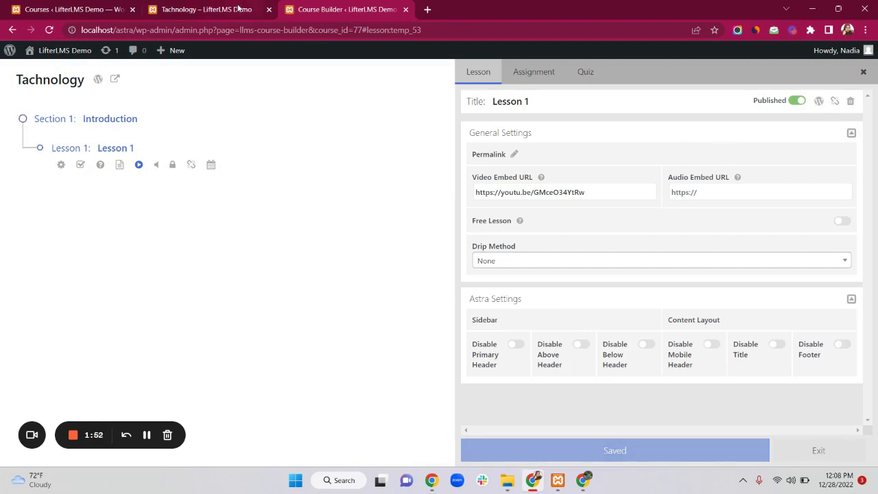
# Step: Reload the Tachnology course page on the front end and open Lesson 1 from the Introduction section
pyautogui.click(238, 9)
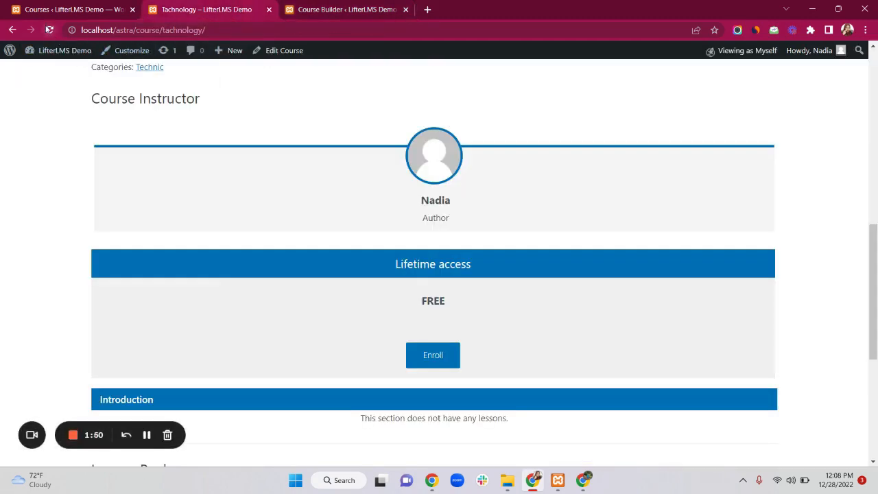
pyautogui.click(49, 30)
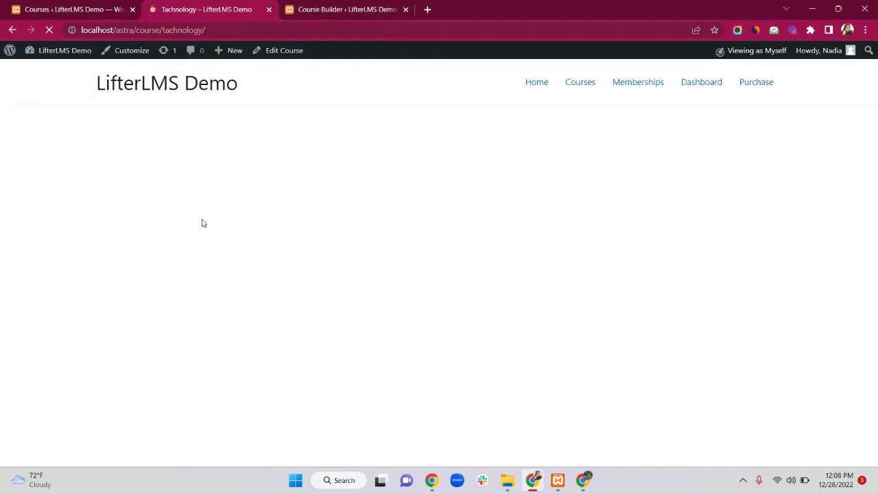
pyautogui.scroll(-10, 216, 242)
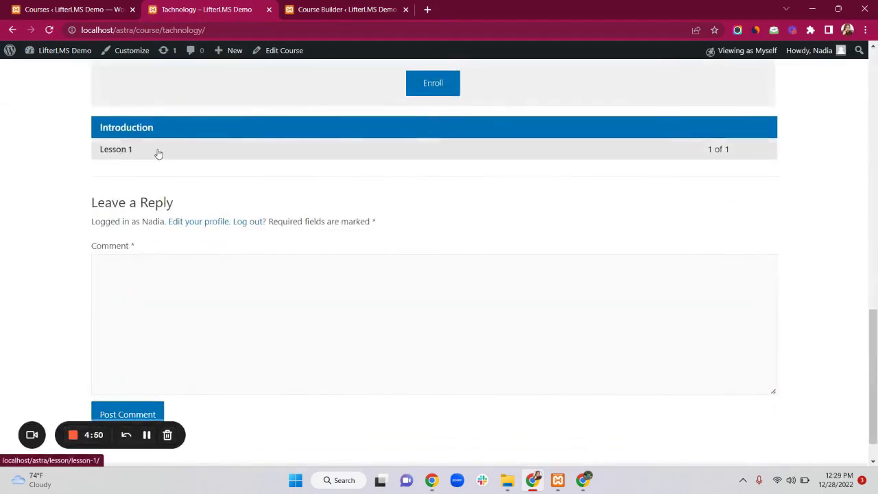
pyautogui.click(158, 154)
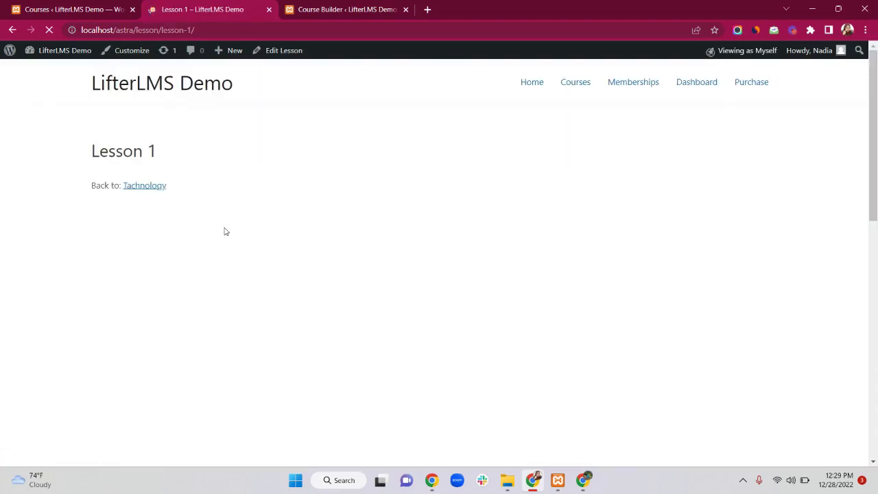
# Step: Examine the Lesson 1 page, including its embedded video, completion area and course navigation
pyautogui.scroll(-2, 224, 231)
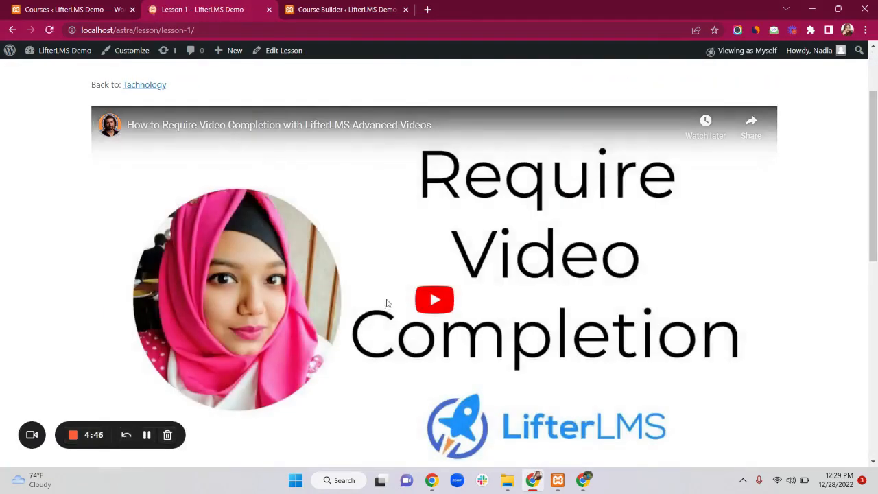
pyautogui.scroll(-3, 387, 300)
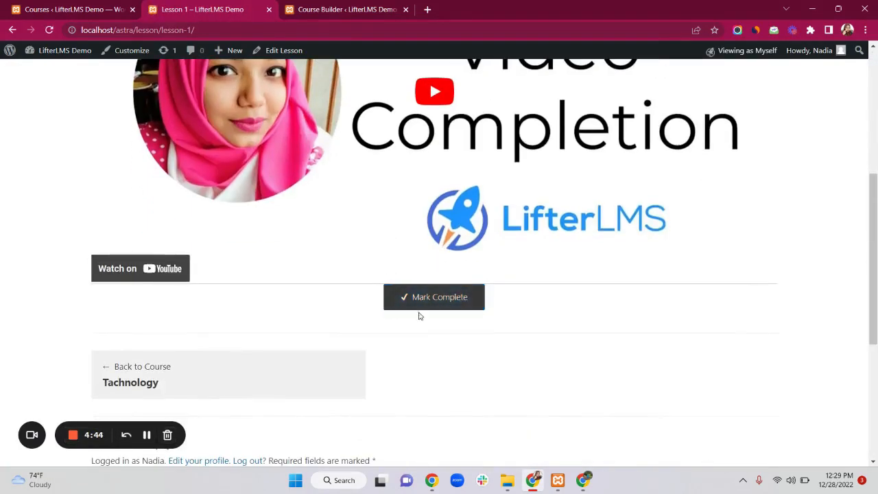
pyautogui.scroll(5, 609, 286)
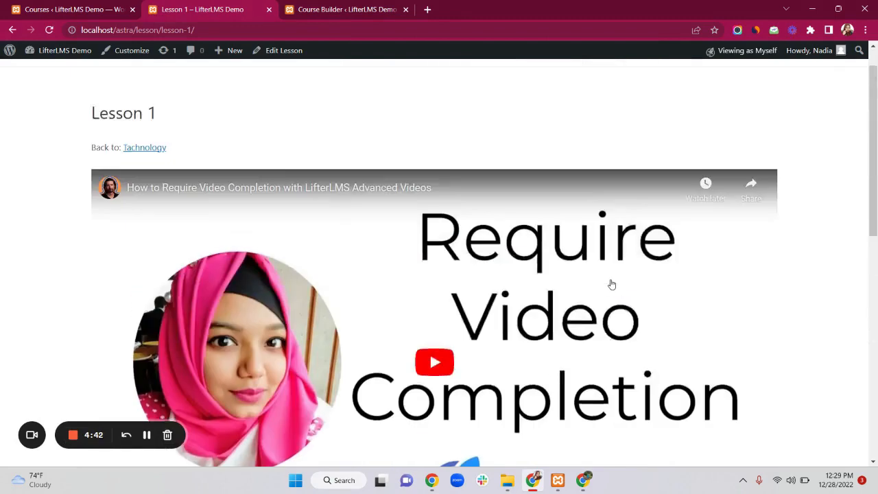
pyautogui.scroll(-4, 610, 284)
pyautogui.scroll(4, 609, 284)
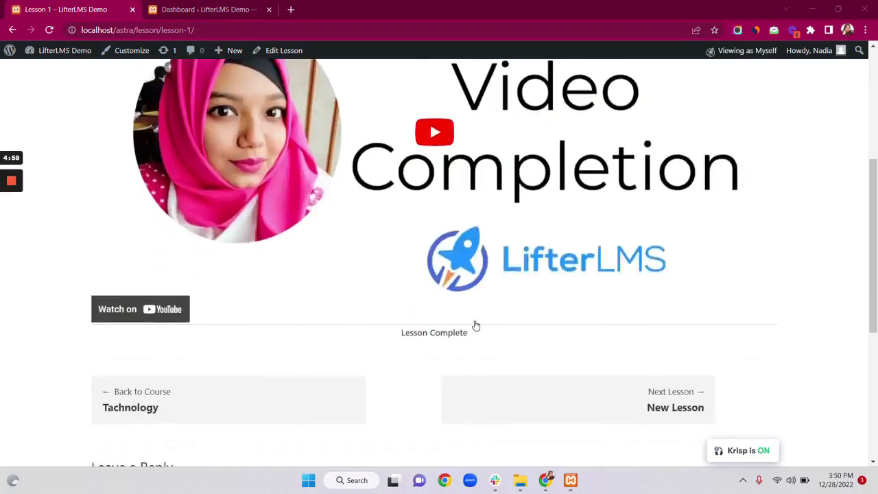
pyautogui.scroll(2, 476, 325)
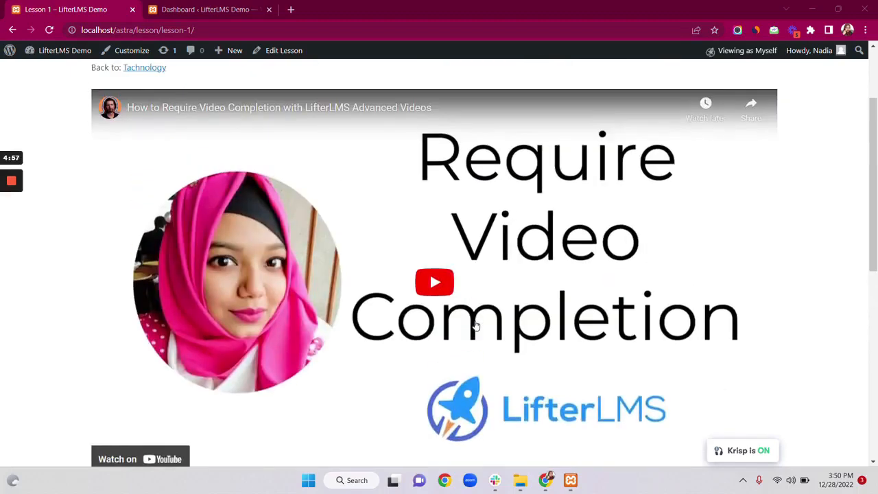
pyautogui.scroll(-2, 492, 286)
pyautogui.scroll(3, 492, 287)
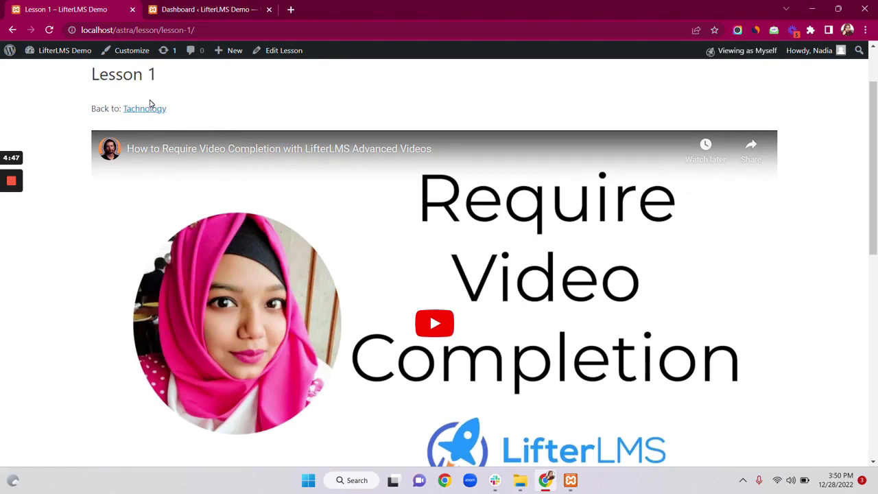
# Step: Return from Lesson 1 to the Tachnology course page and review its layout and course details
pyautogui.click(153, 110)
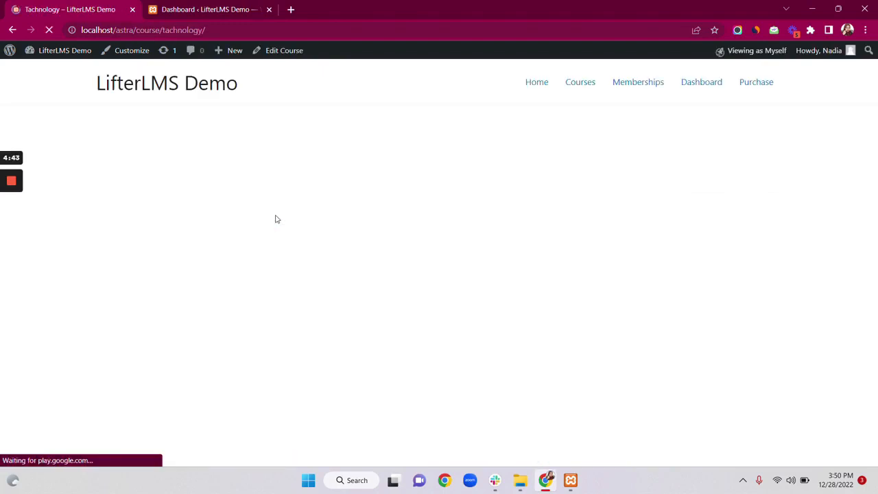
pyautogui.scroll(-6, 275, 219)
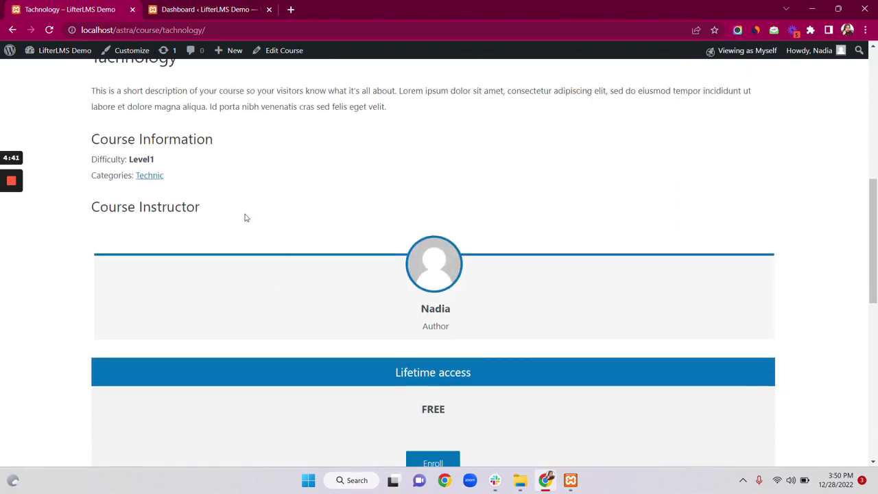
pyautogui.scroll(6, 303, 207)
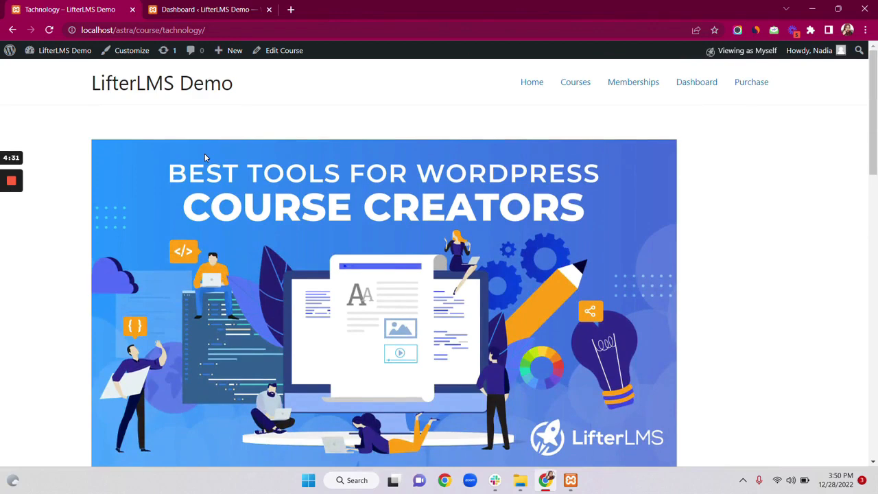
# Step: Open the site's widget settings and add a Course Syllabus widget titled "Syllabus" to the Course Sidebar
pyautogui.click(186, 6)
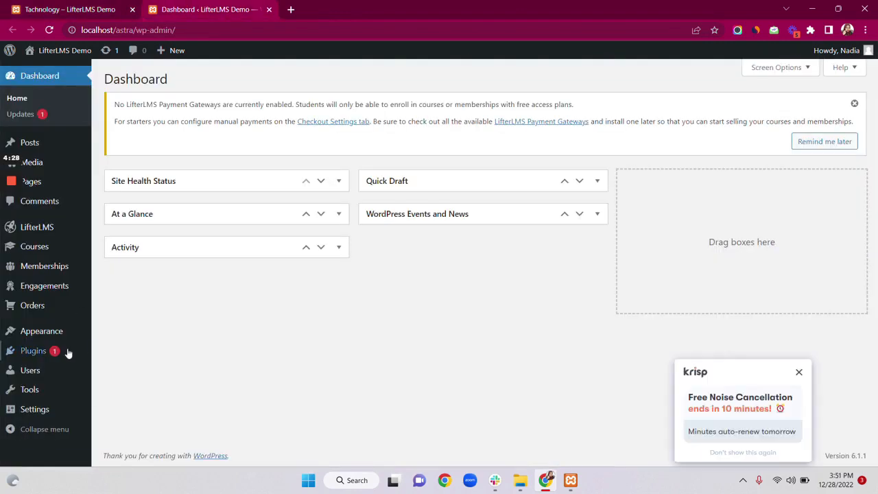
pyautogui.moveTo(50, 336)
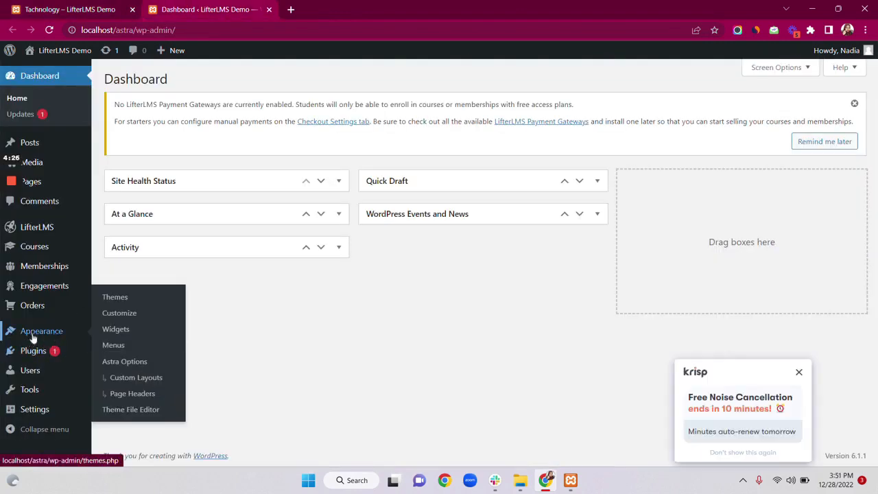
pyautogui.click(113, 330)
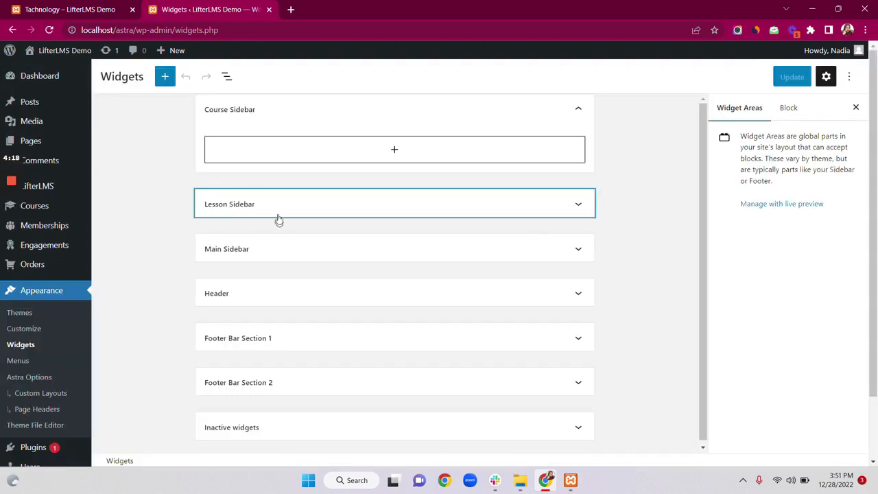
pyautogui.click(316, 151)
pyautogui.write('Cou')
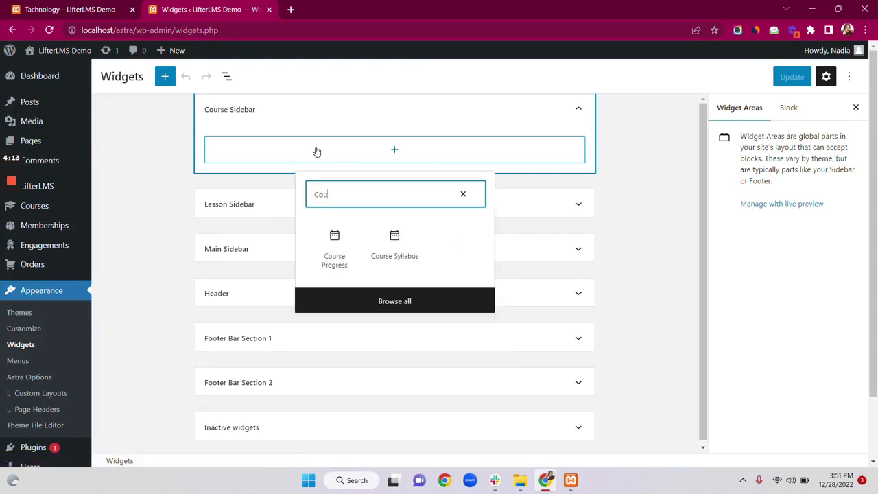
pyautogui.click(396, 245)
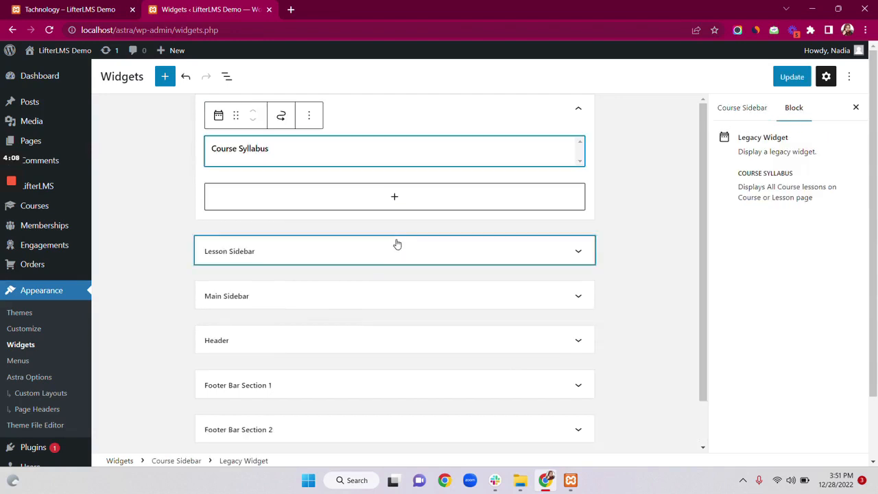
pyautogui.click(390, 187)
pyautogui.write('S')
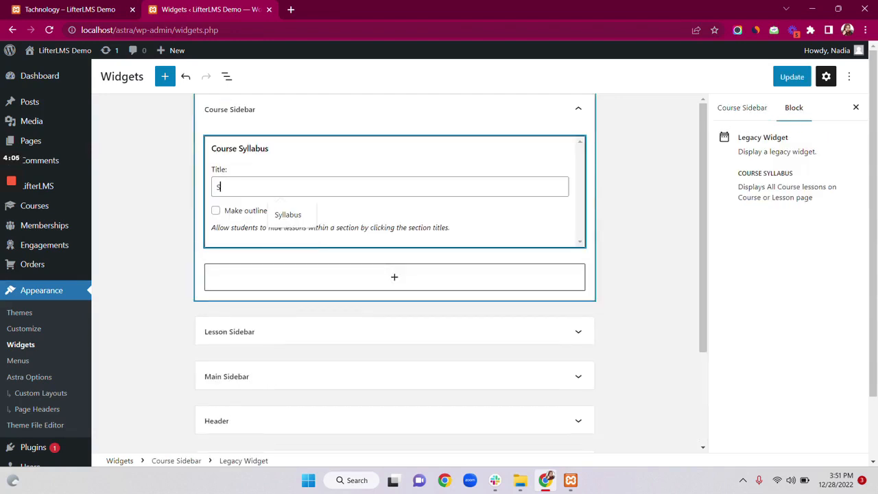
pyautogui.write('yllabus')
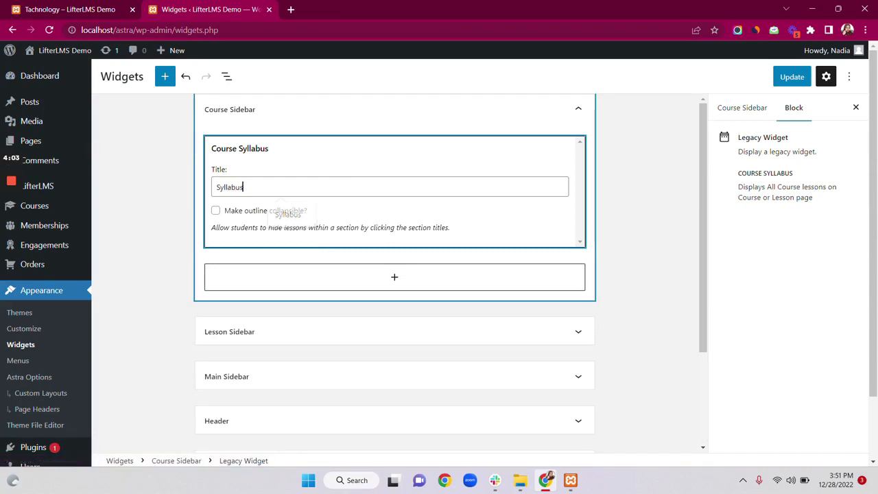
# Step: Add a Course Progress widget titled "Progress" to the Lesson Sidebar
pyautogui.click(320, 331)
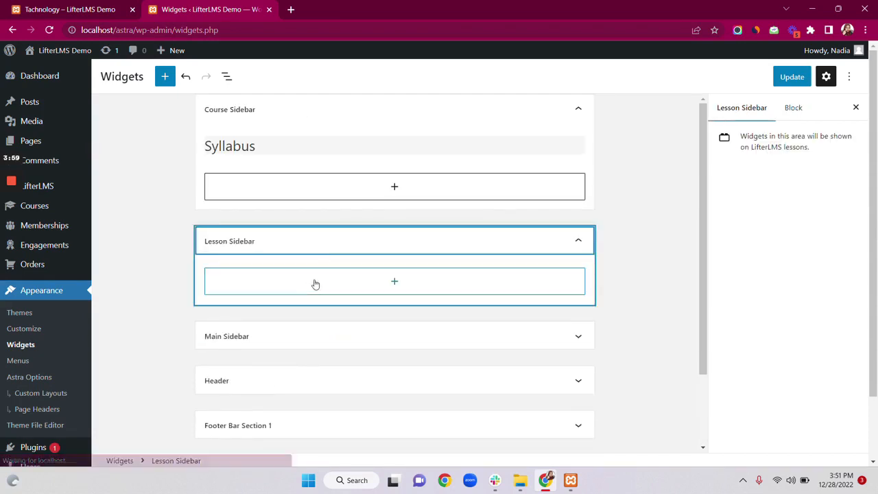
pyautogui.click(313, 282)
pyautogui.write('Cou')
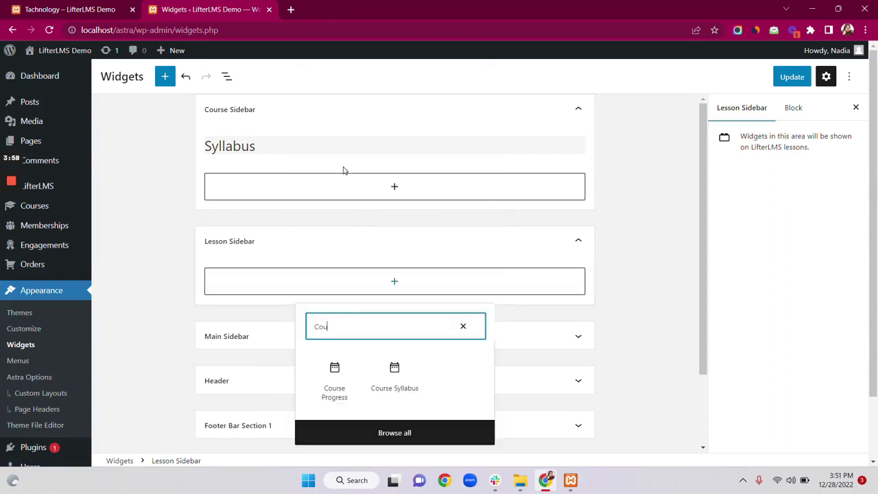
pyautogui.click(344, 388)
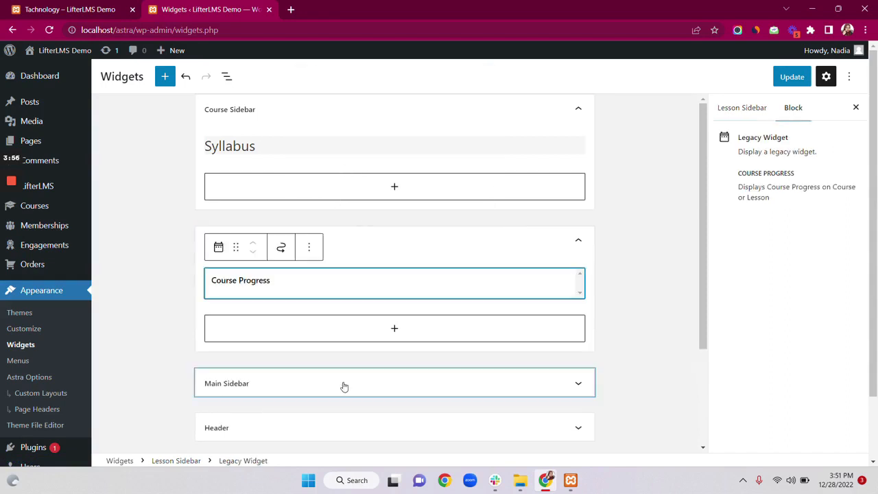
pyautogui.click(275, 318)
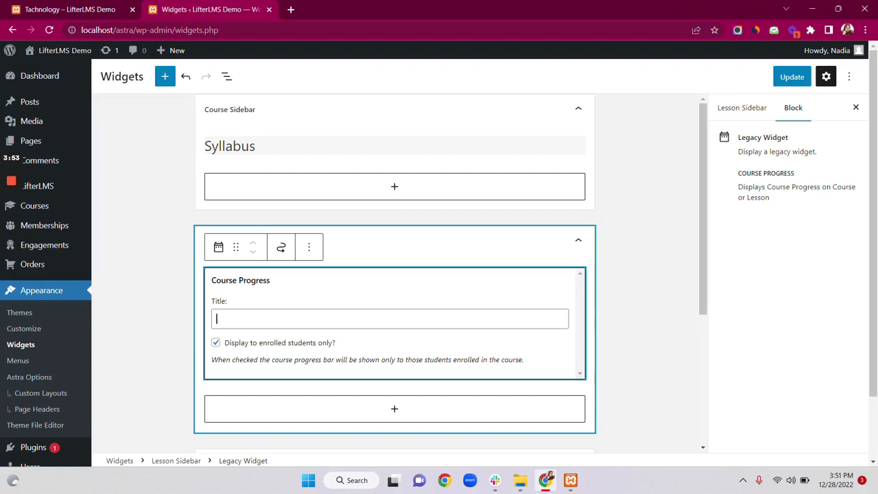
pyautogui.write('p')
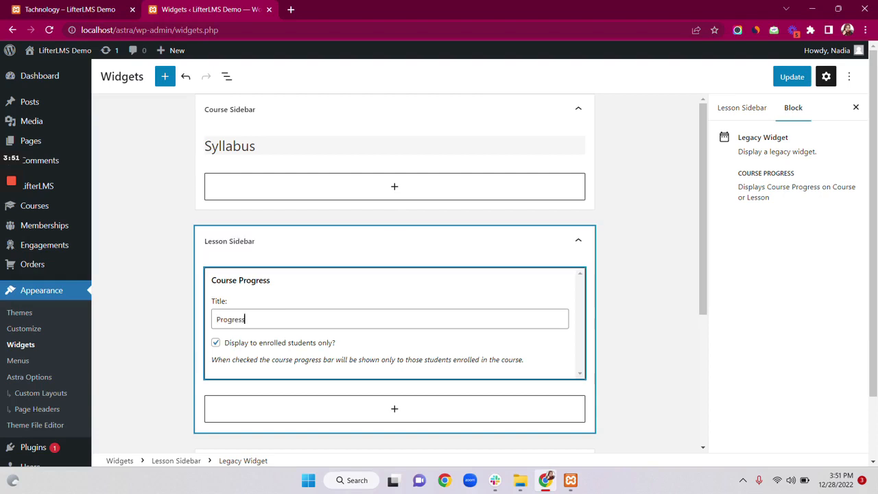
# Step: Add a Course Syllabus widget titled "Syllabus" to the Lesson Sidebar and save the widget changes
pyautogui.scroll(-2, 314, 310)
pyautogui.click(359, 258)
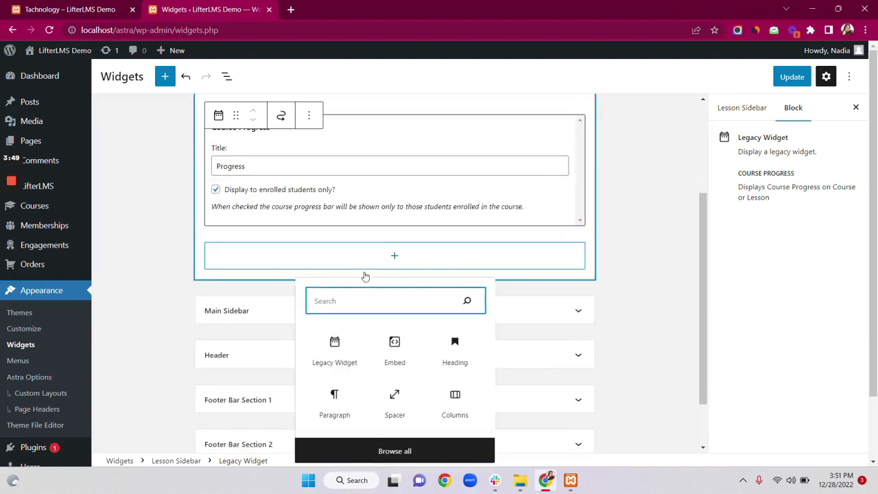
pyautogui.write('Cou')
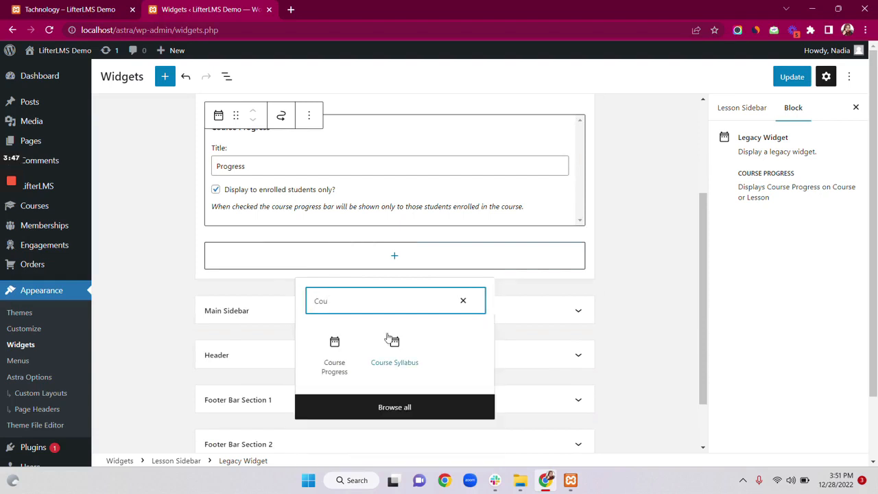
pyautogui.click(388, 356)
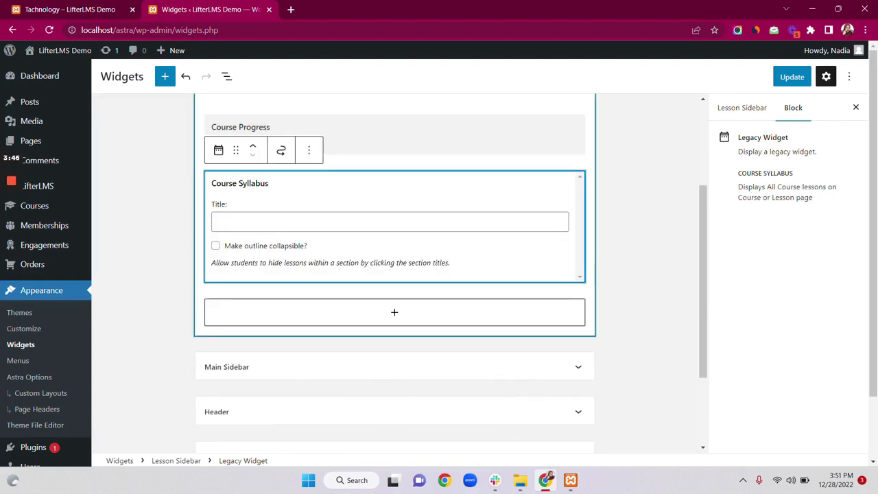
pyautogui.click(288, 222)
pyautogui.write('Sylla')
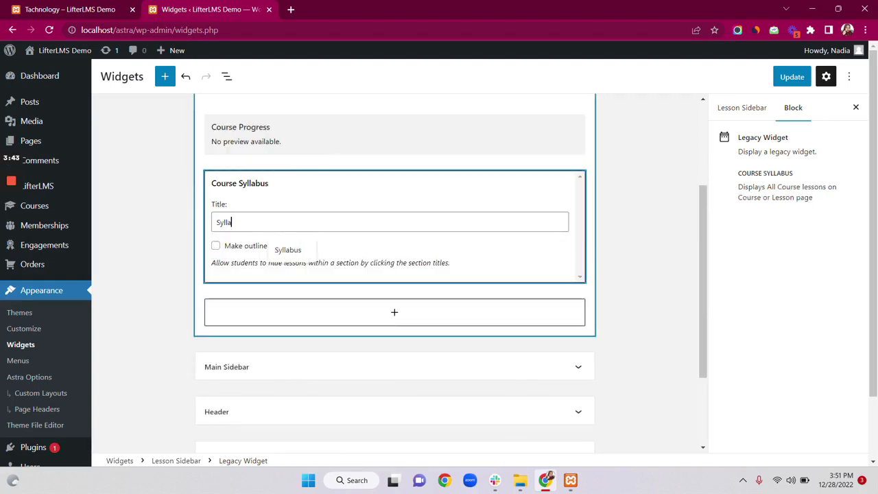
pyautogui.write('bus')
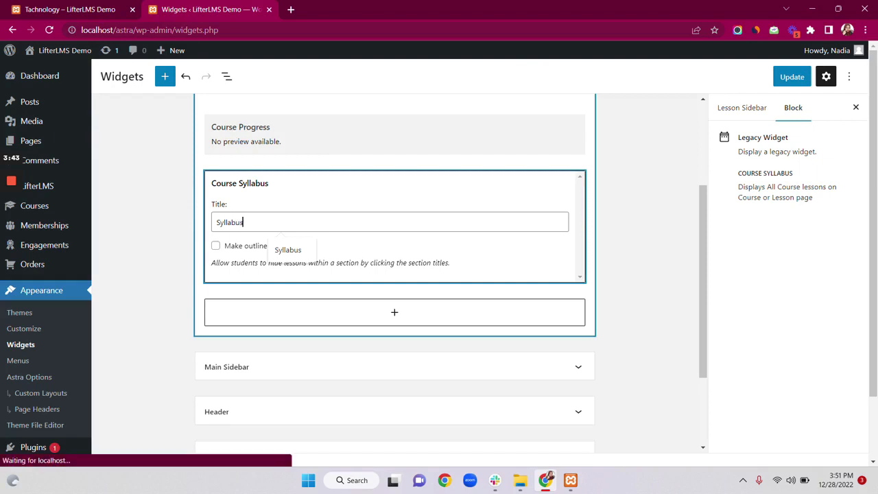
pyautogui.click(805, 76)
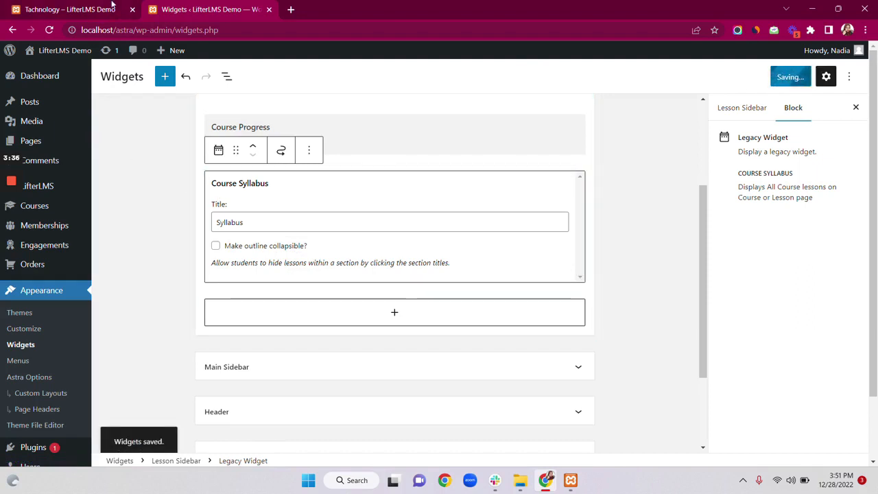
# Step: Reload the Tachnology course page to check its sidebar, and open Lesson 1 from the course outline
pyautogui.click(111, 6)
pyautogui.click(49, 30)
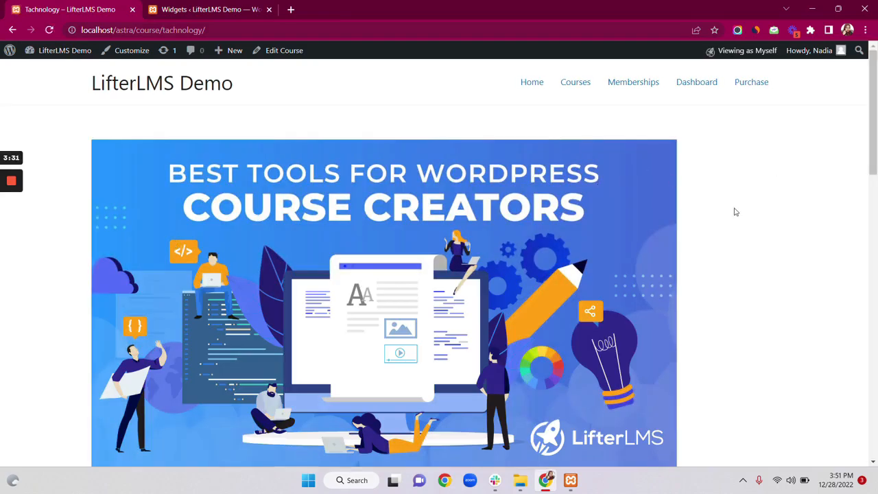
pyautogui.scroll(-10, 816, 289)
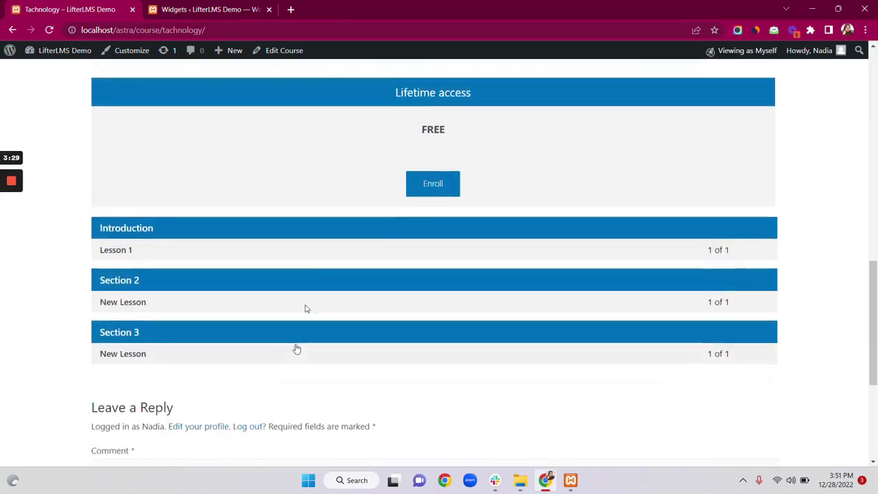
pyautogui.click(328, 244)
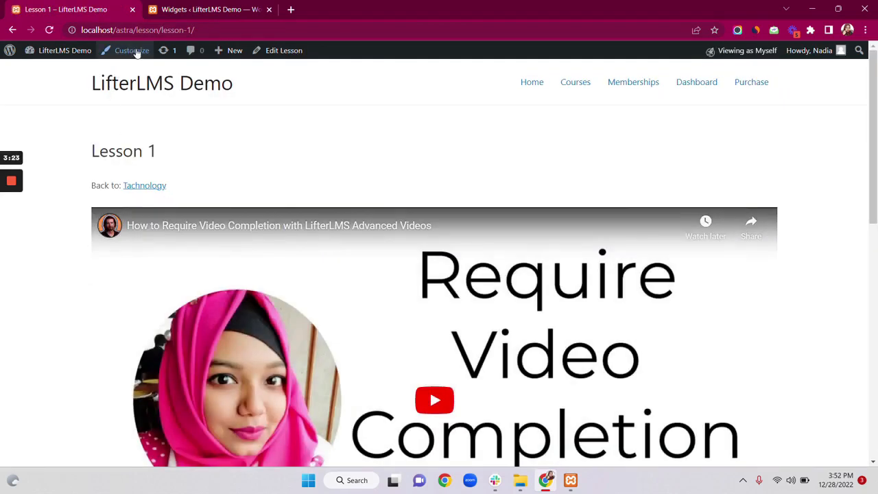
# Step: Customize the theme's LifterLMS settings, setting the Course/Lesson Sidebar Layout to Right Sidebar, and publish the change
pyautogui.rightClick(137, 53)
pyautogui.click(153, 60)
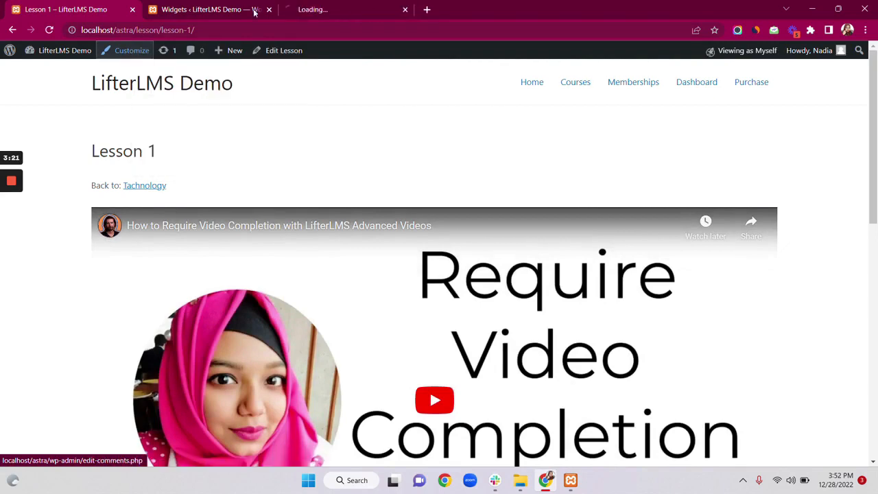
pyautogui.click(308, 6)
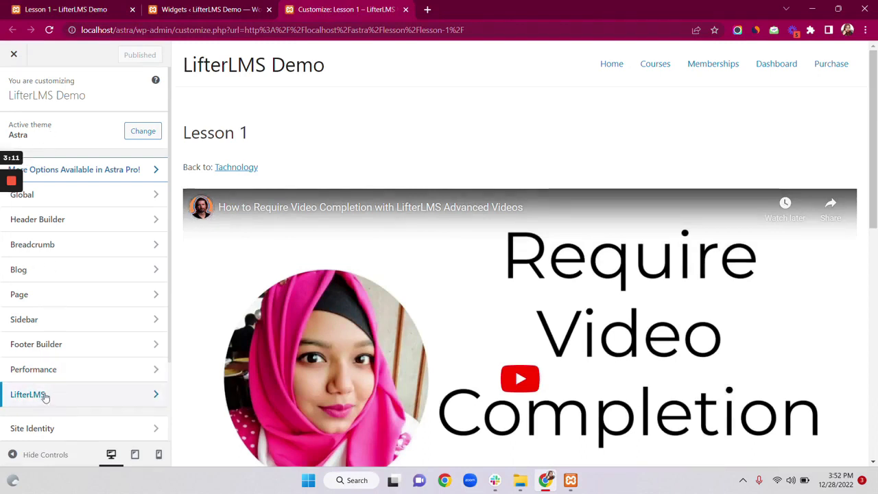
pyautogui.click(44, 394)
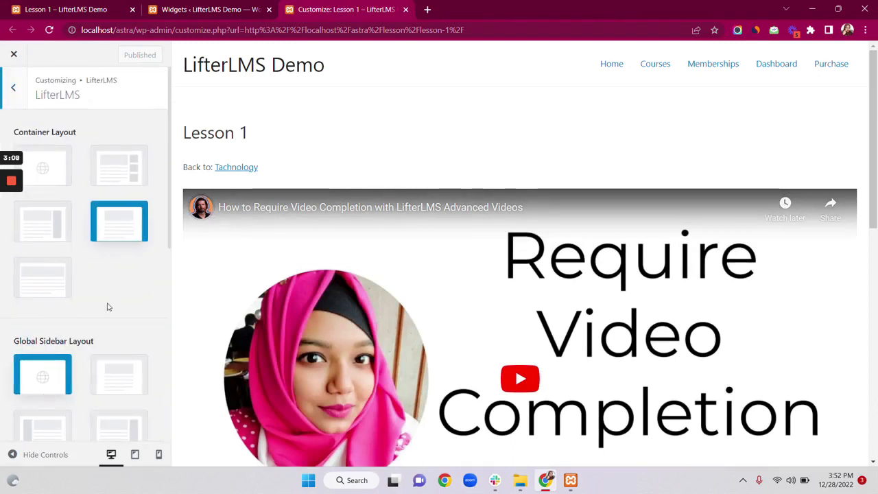
pyautogui.scroll(-3, 102, 306)
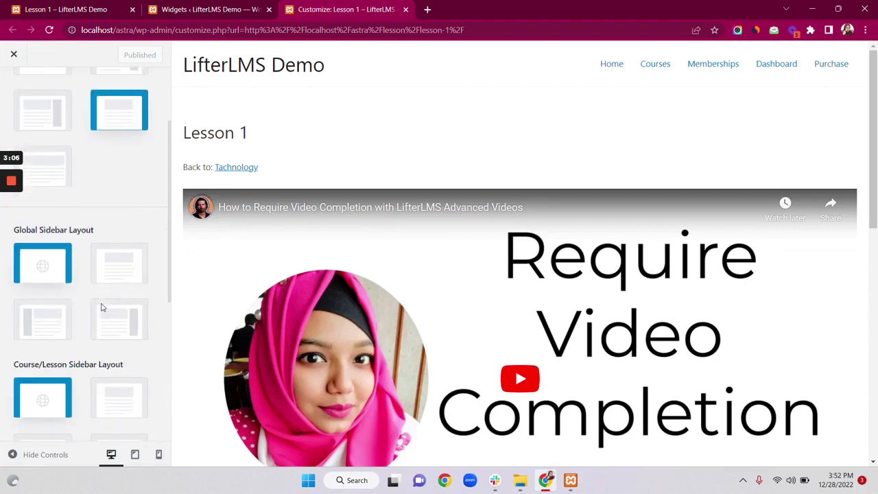
pyautogui.scroll(-3, 103, 233)
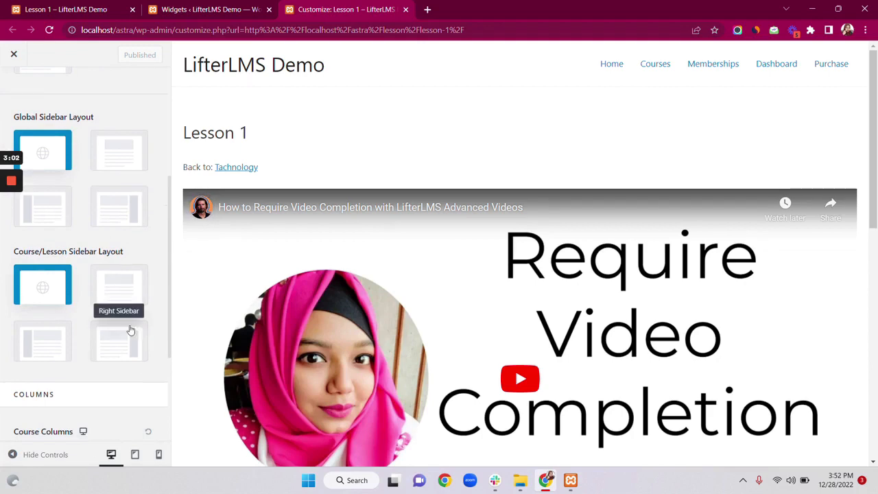
pyautogui.click(124, 344)
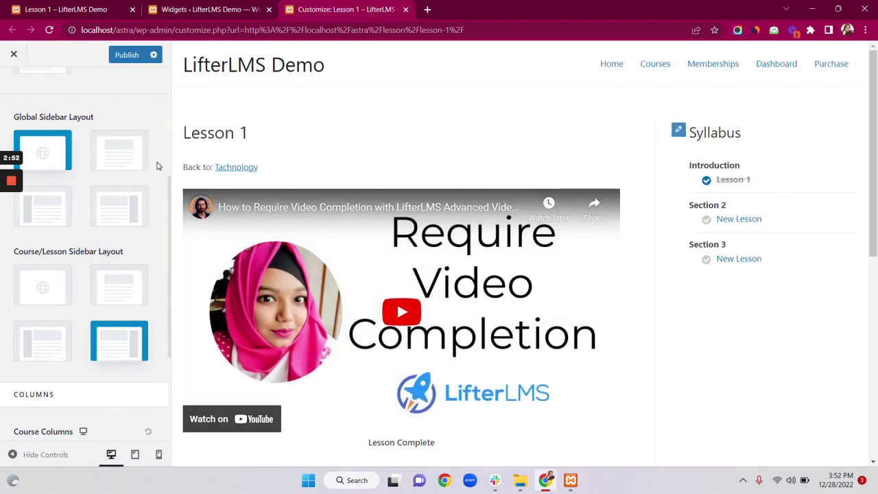
pyautogui.click(128, 59)
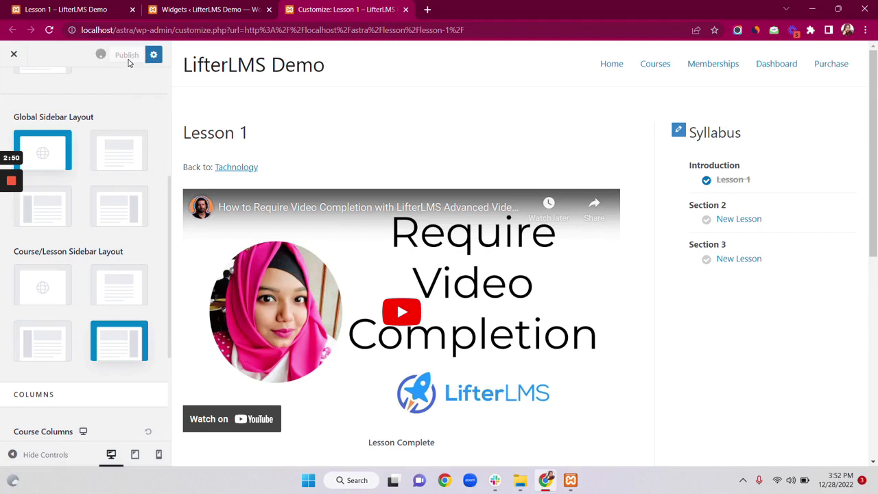
# Step: Reload Lesson 1 to check its sidebar, switch to viewing as a student, and review the Tachnology course page
pyautogui.click(111, 10)
pyautogui.click(50, 30)
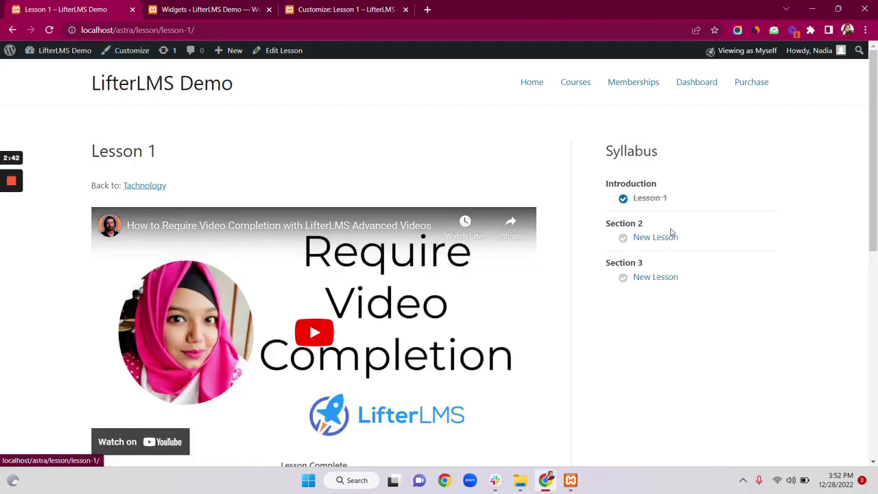
pyautogui.moveTo(745, 53)
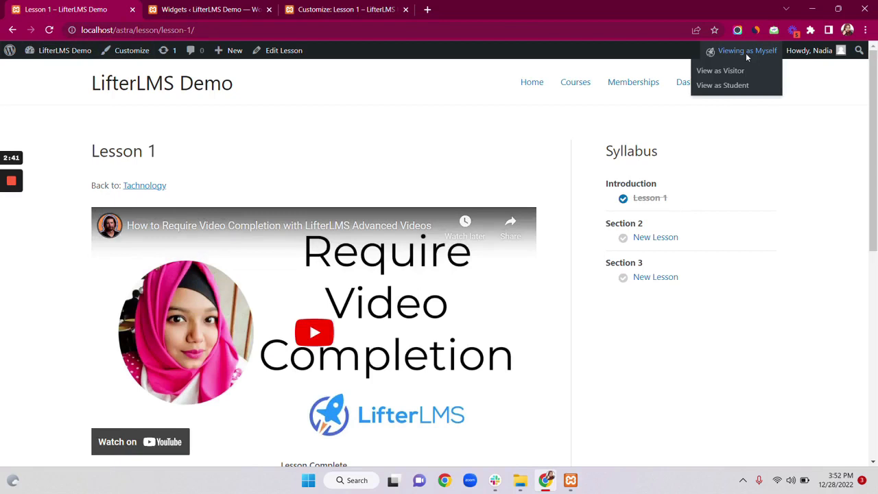
pyautogui.click(721, 86)
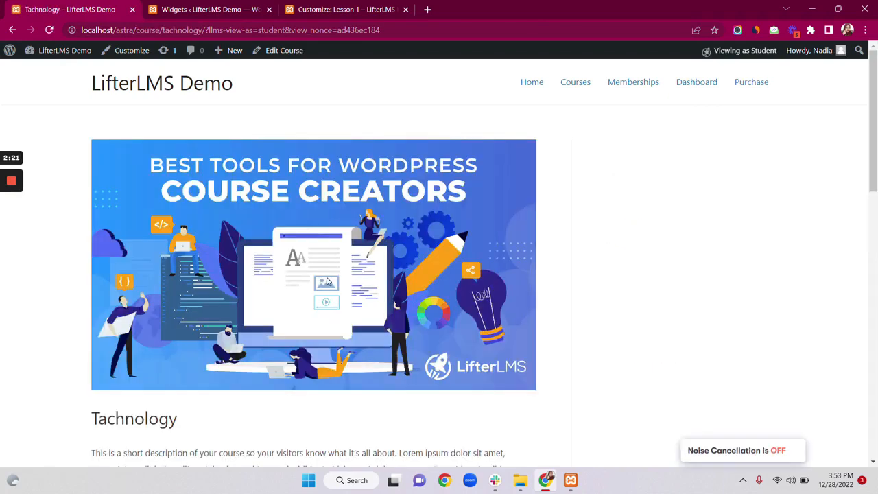
pyautogui.scroll(-3, 327, 282)
pyautogui.scroll(3, 468, 248)
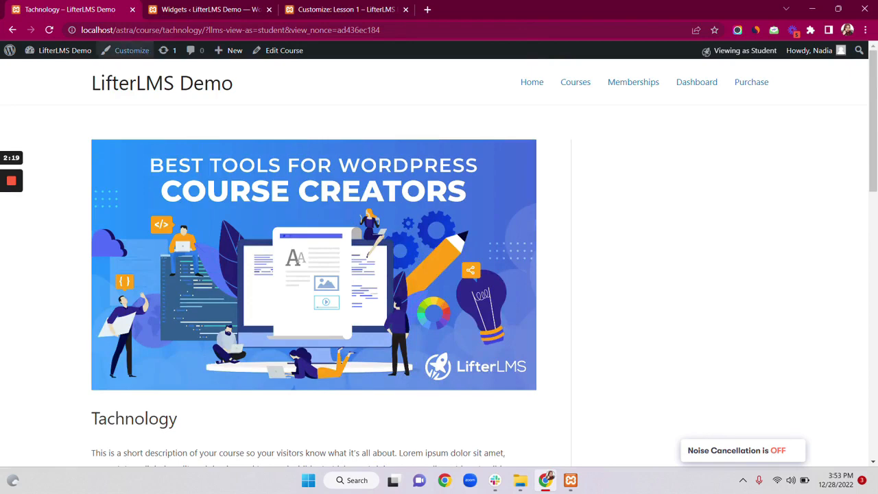
pyautogui.click(49, 30)
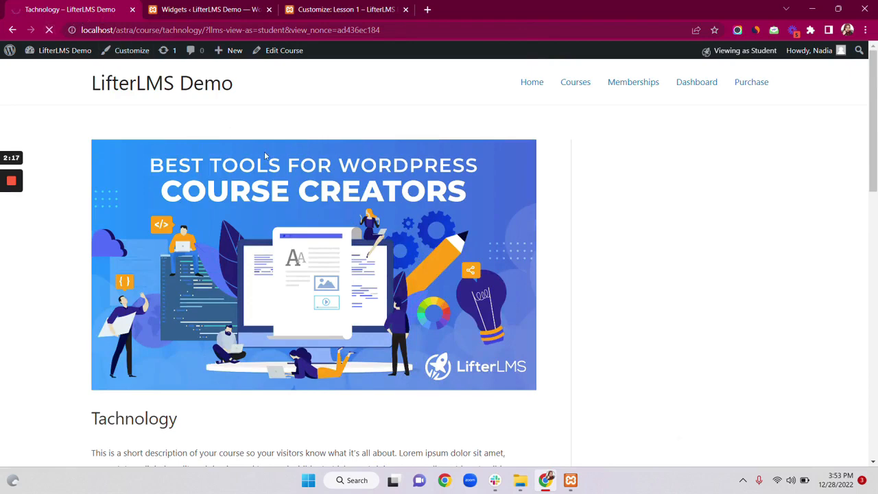
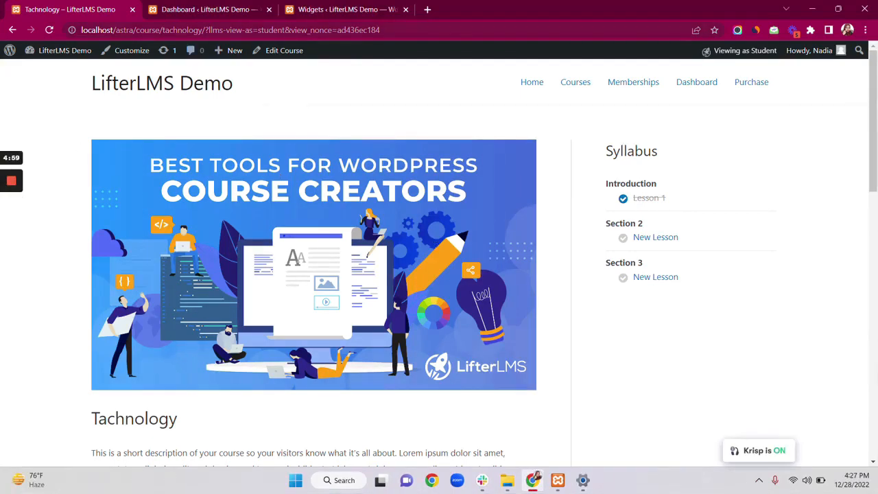
# Step: Open the Tachnology course in the Course Builder from the admin course list
pyautogui.click(204, 7)
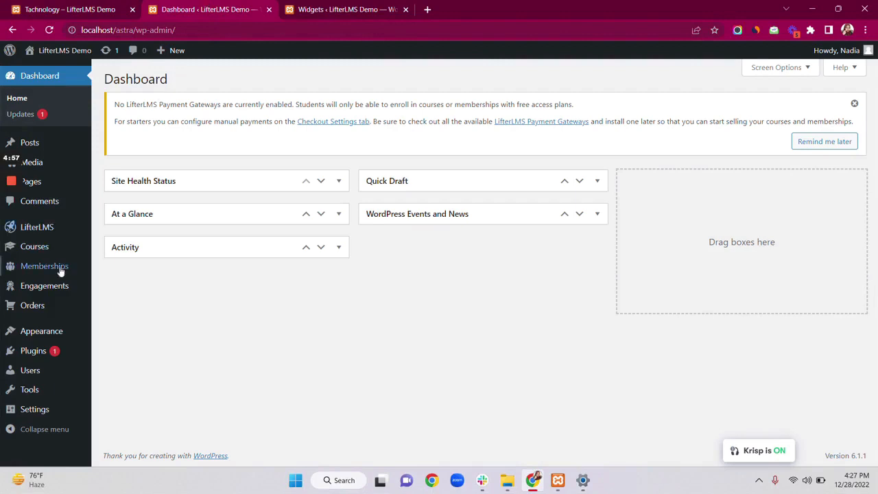
pyautogui.moveTo(75, 248)
pyautogui.click(115, 252)
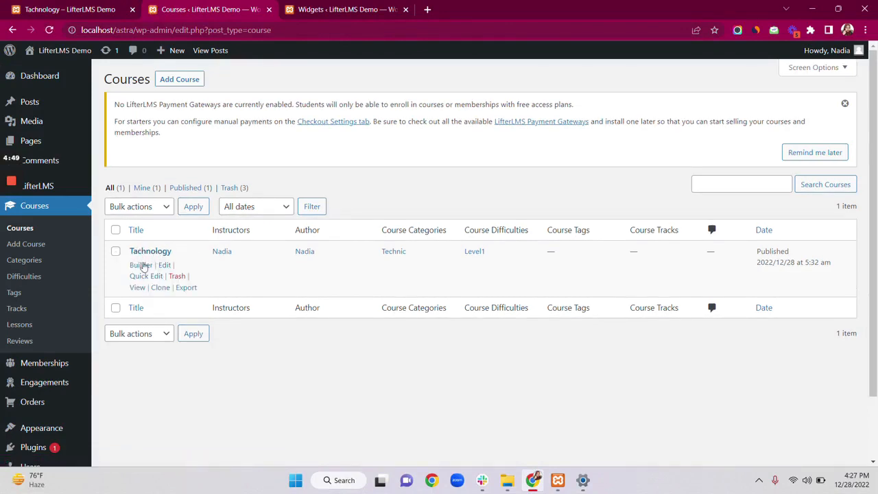
pyautogui.click(142, 265)
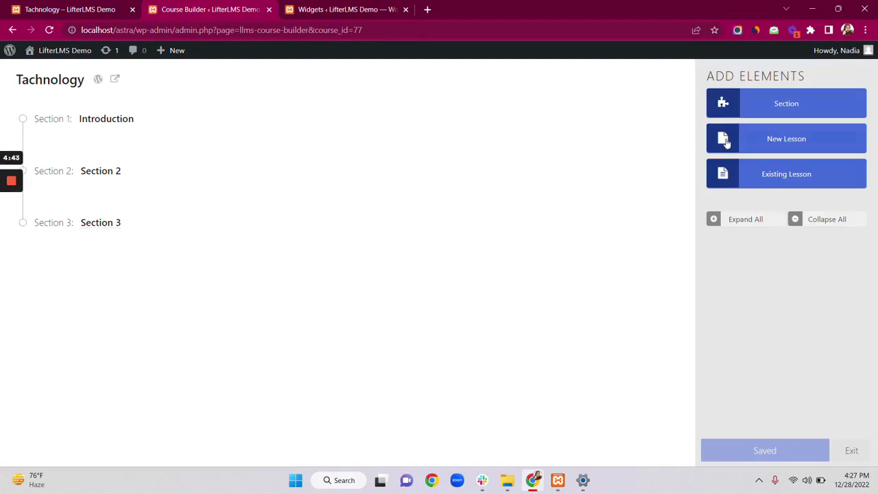
# Step: Add a new lesson under Section 3 and title it "Quiz Lesson"
pyautogui.click(770, 144)
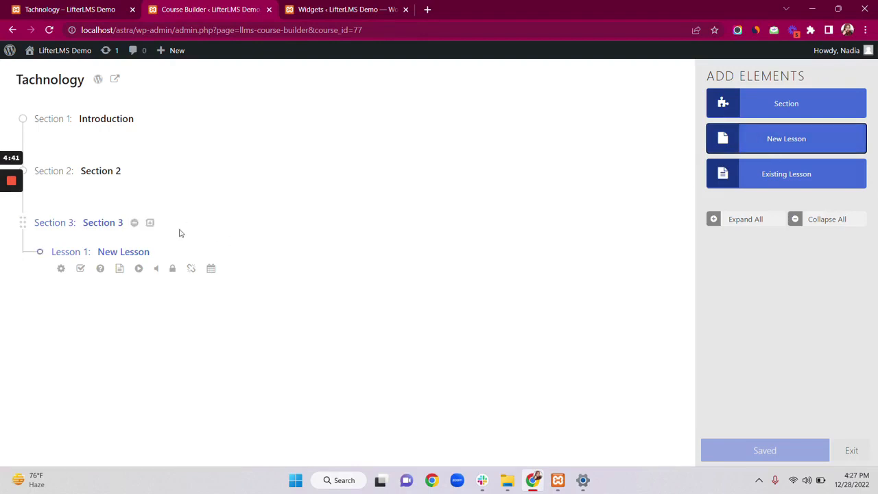
pyautogui.click(123, 252)
pyautogui.hotkey('ctrl', 'a')
pyautogui.press('BackSpace')
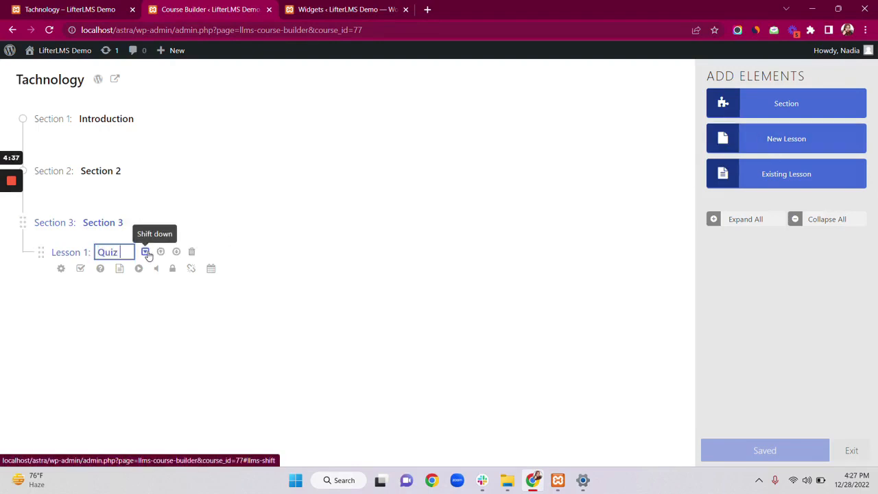
pyautogui.write('Quiz Lesson')
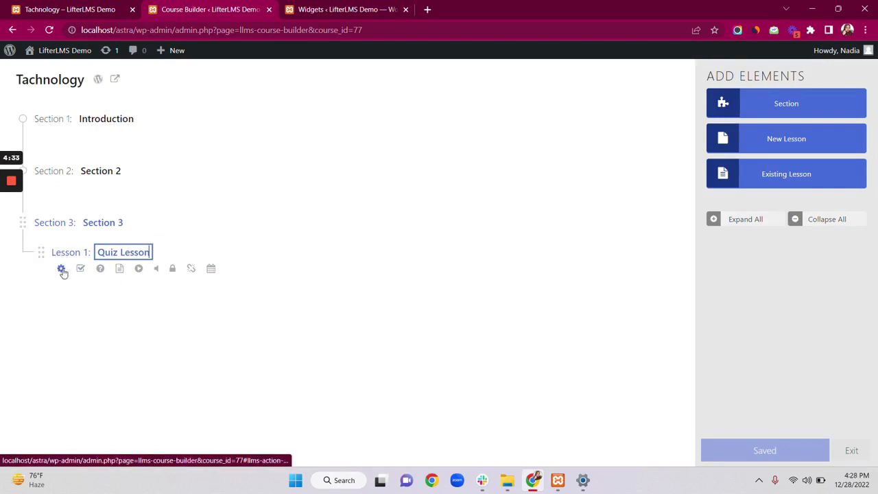
pyautogui.press('Return')
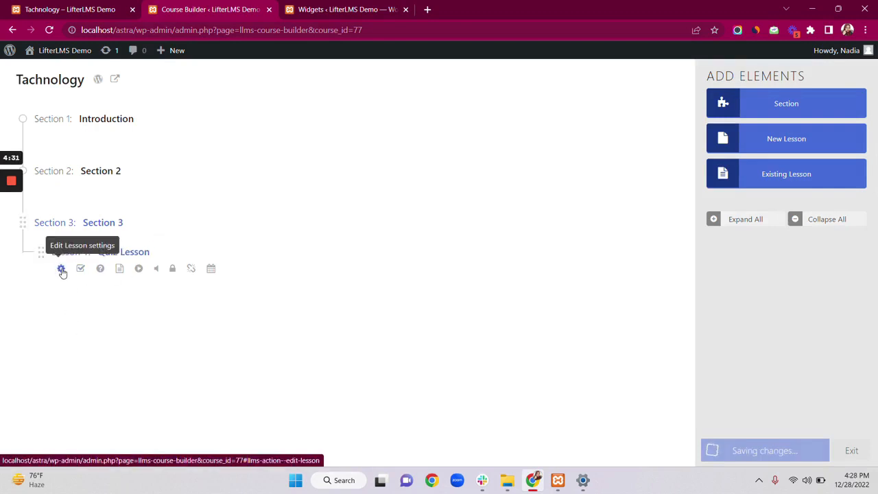
# Step: Open the Quiz Lesson's settings and create a new quiz for it
pyautogui.click(61, 268)
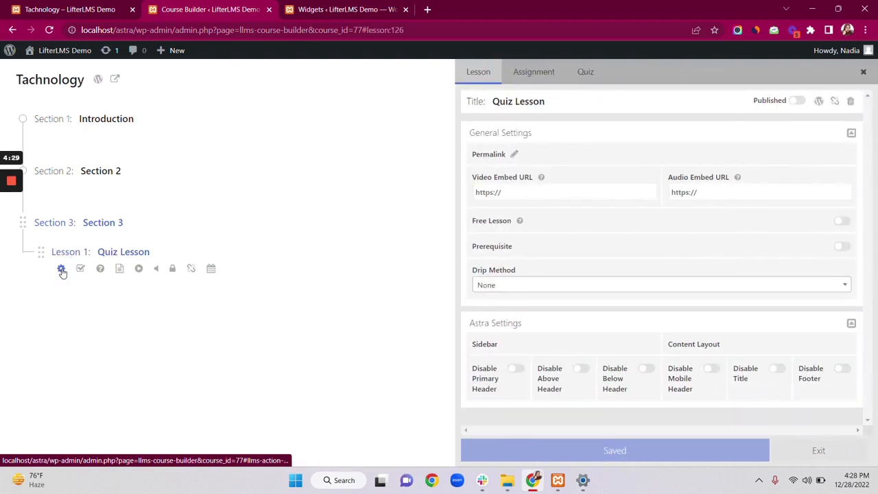
pyautogui.click(587, 73)
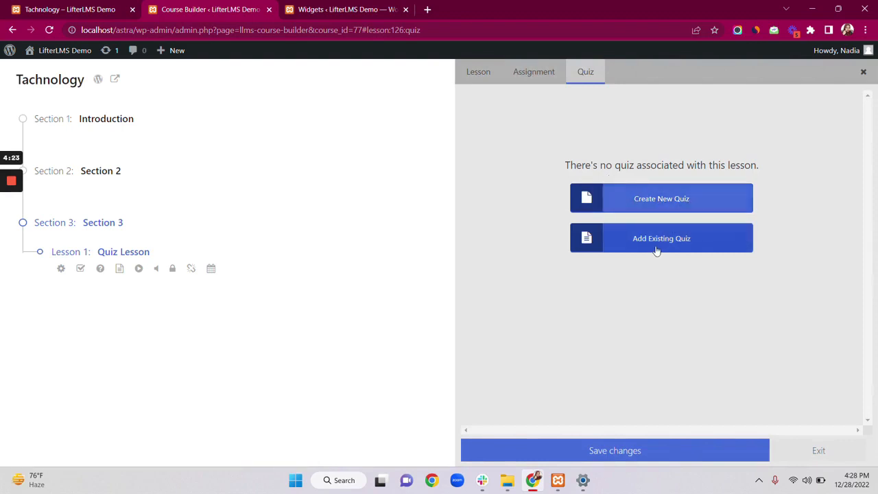
pyautogui.click(663, 202)
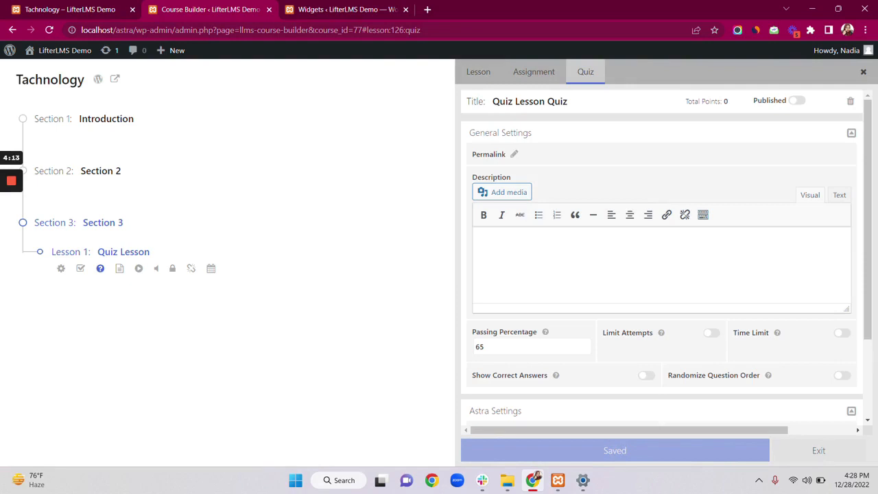
# Step: Set the quiz's passing percentage to 90
pyautogui.scroll(-2, 658, 260)
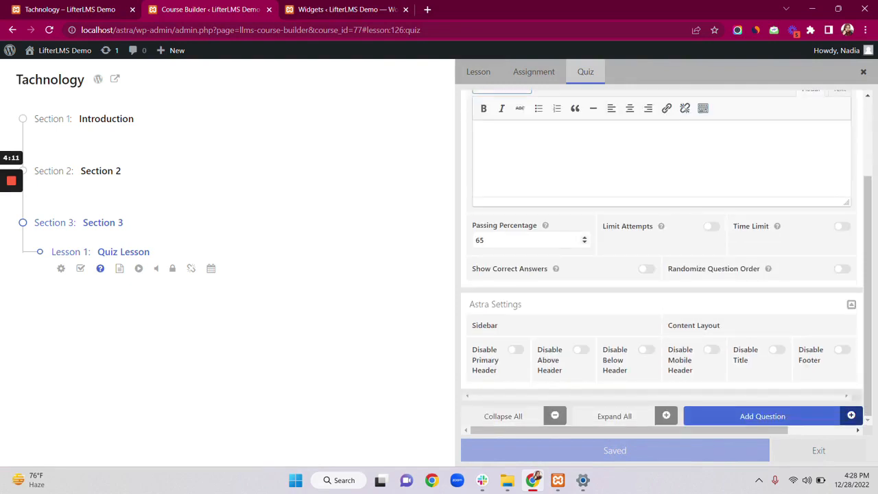
pyautogui.click(585, 239)
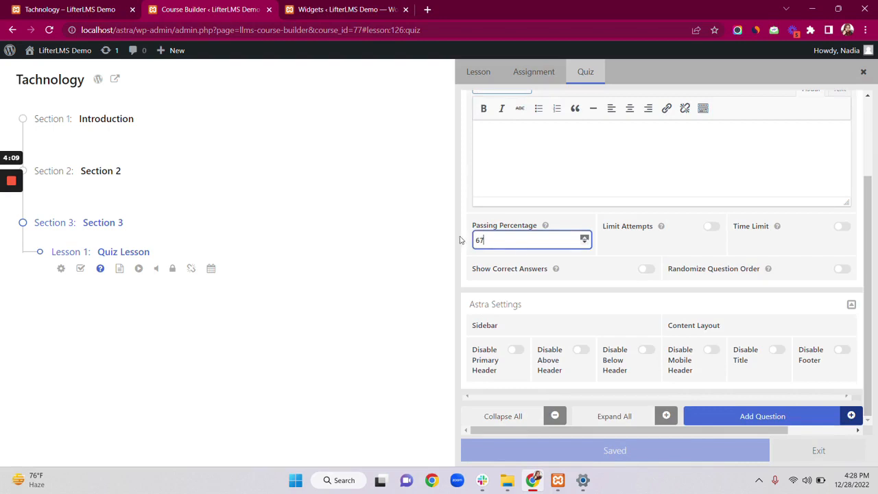
pyautogui.click(585, 238)
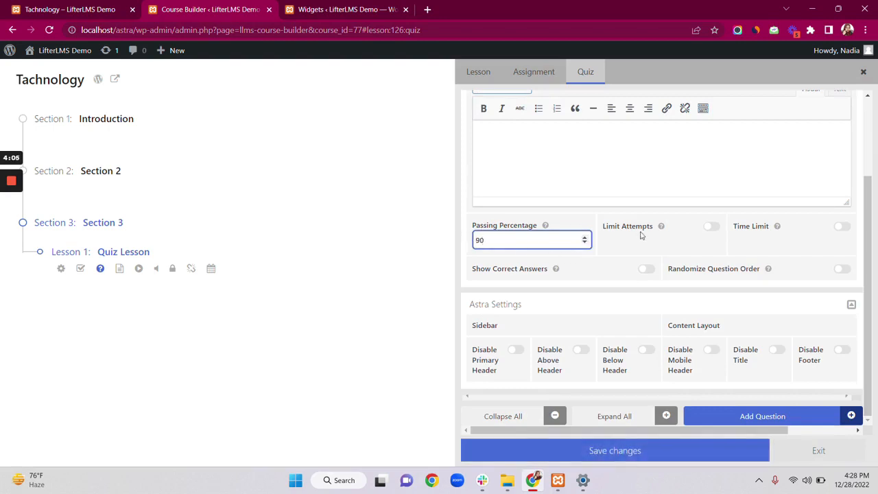
# Step: Enable the attempt limit for the quiz and set it to 4 attempts
pyautogui.click(712, 227)
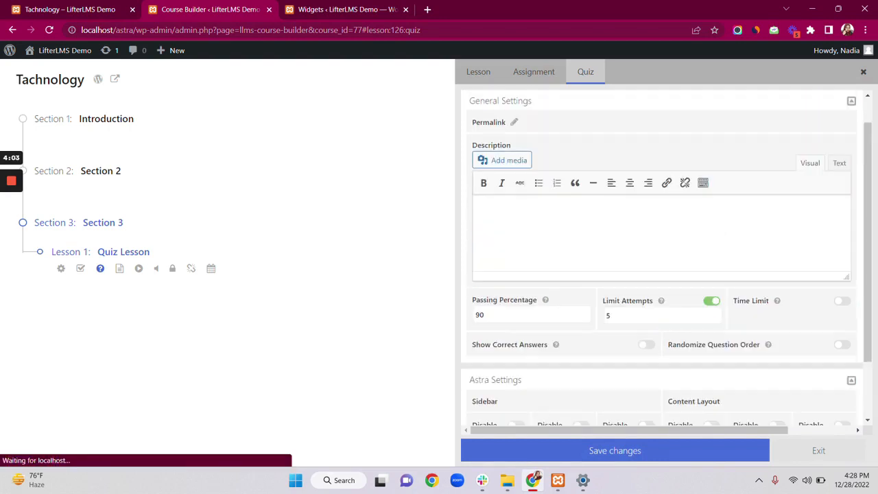
pyautogui.click(715, 313)
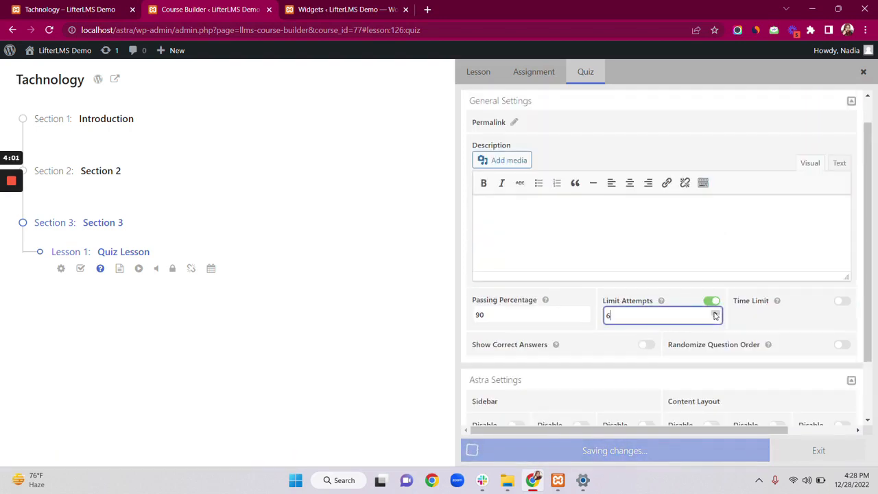
pyautogui.click(715, 318)
pyautogui.click(715, 318)
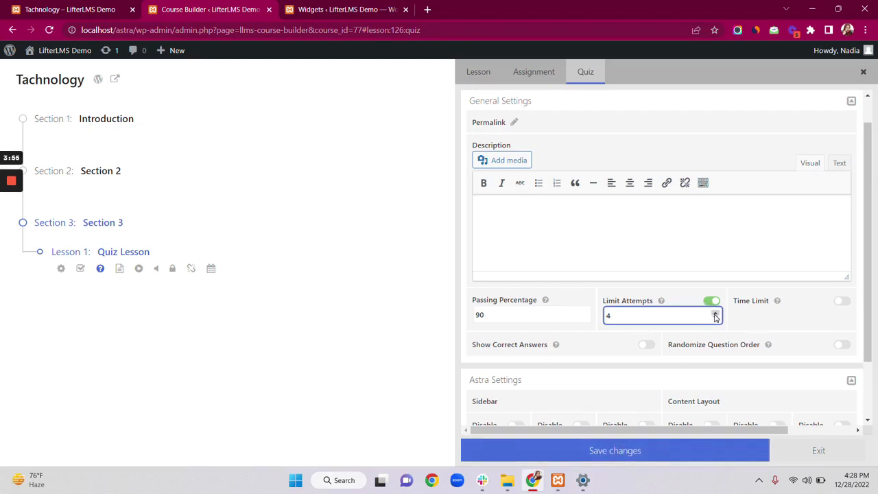
# Step: Enable the quiz's time limit and set it to 2
pyautogui.click(844, 303)
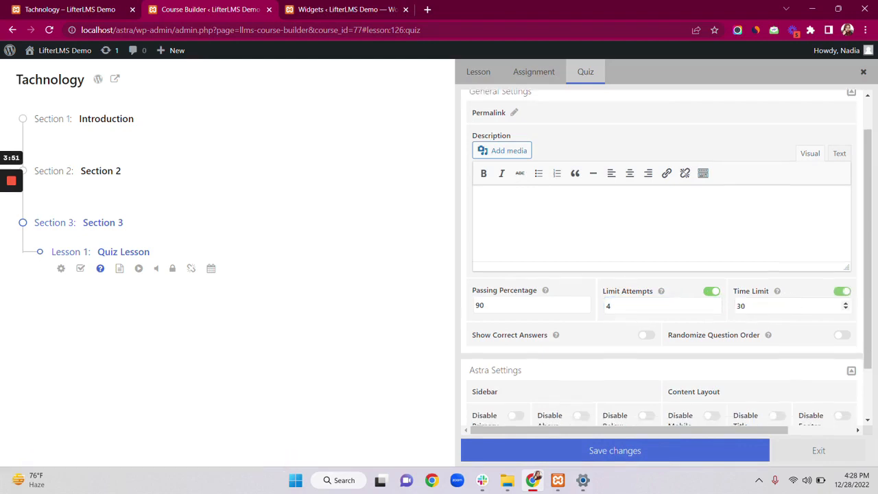
pyautogui.click(846, 310)
pyautogui.click(846, 310)
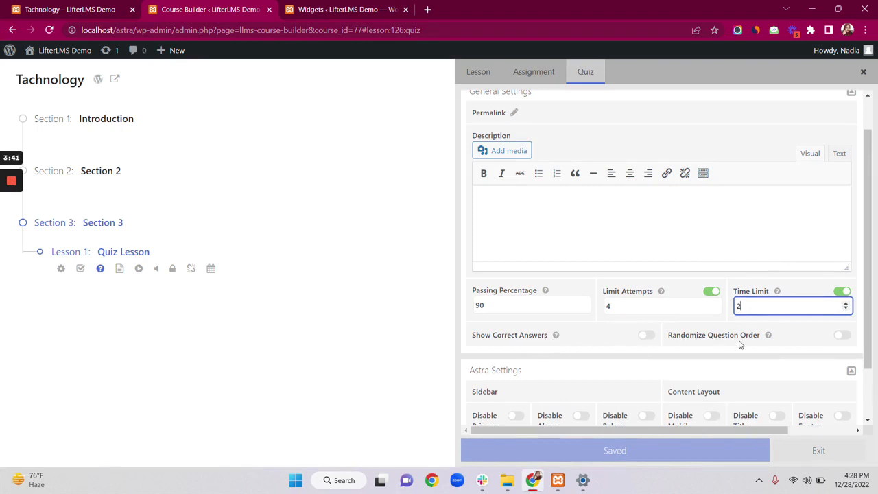
# Step: Open the list of question types available for adding to the quiz
pyautogui.scroll(-1, 740, 343)
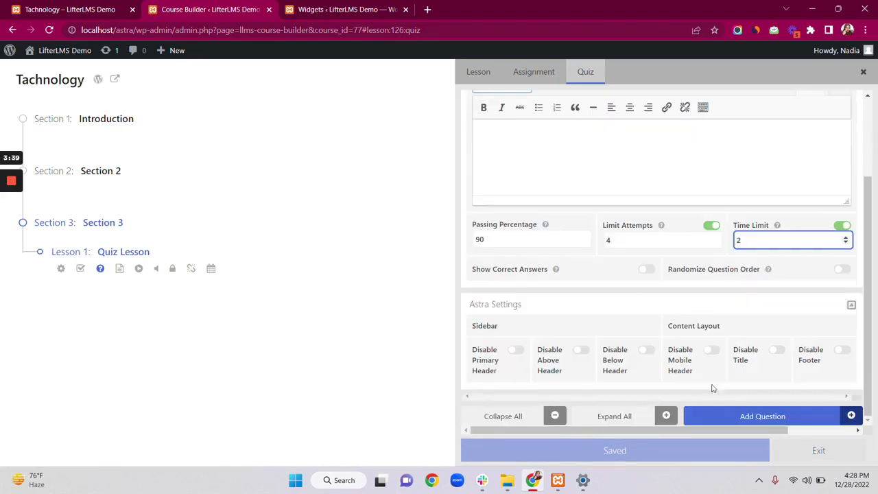
pyautogui.click(749, 416)
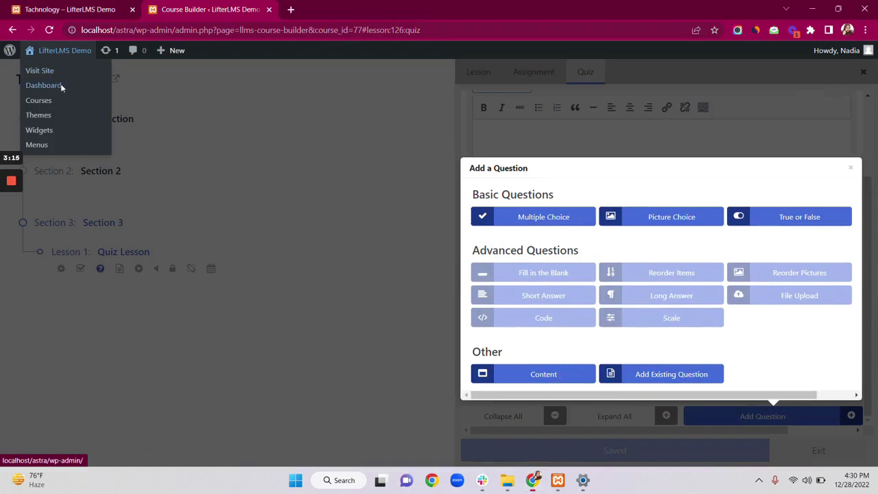
# Step: Open the WordPress admin dashboard in a new browser tab and switch to it
pyautogui.rightClick(61, 86)
pyautogui.click(87, 95)
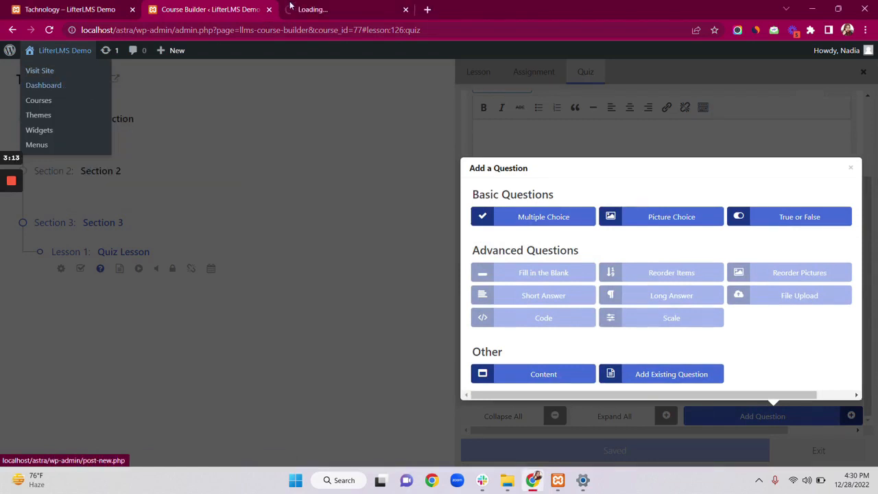
pyautogui.click(315, 7)
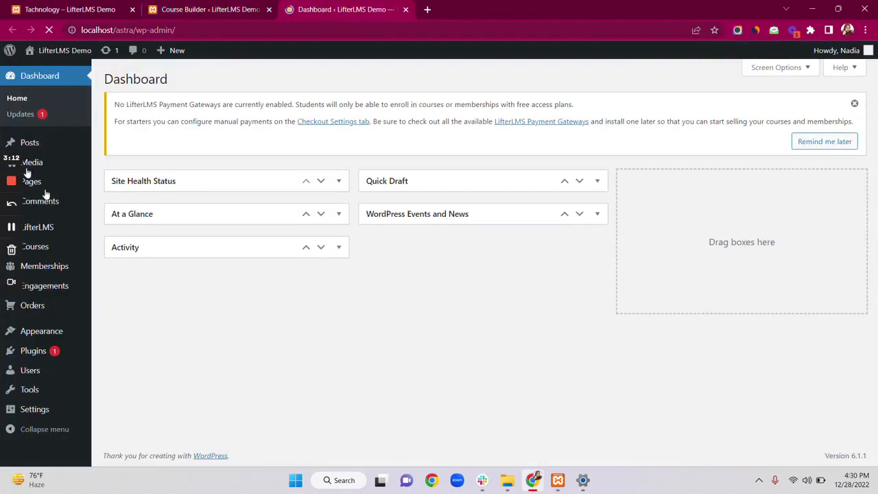
# Step: Install and activate the LifterLMS Advanced Quizzes add-on
pyautogui.moveTo(52, 229)
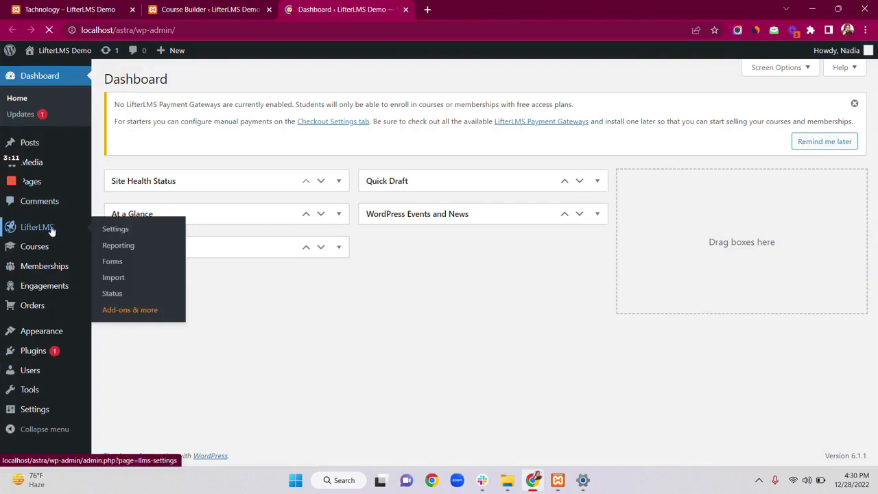
pyautogui.click(122, 313)
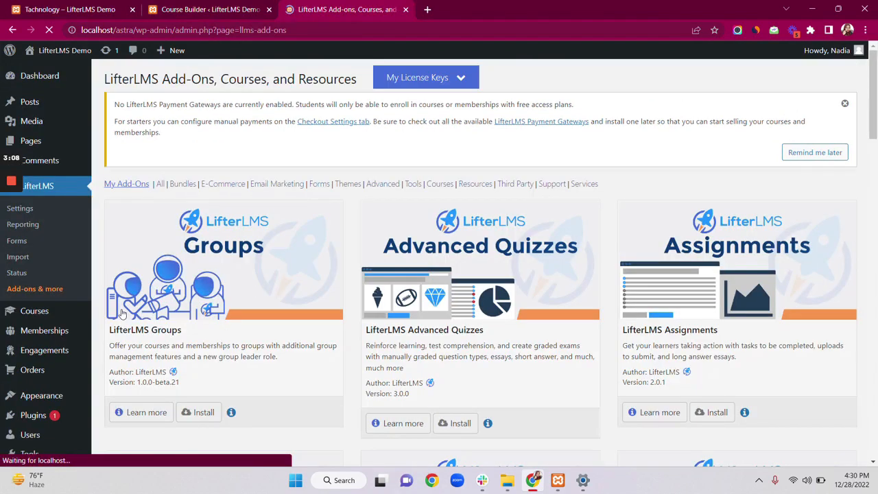
pyautogui.scroll(-3, 272, 340)
pyautogui.scroll(2, 425, 184)
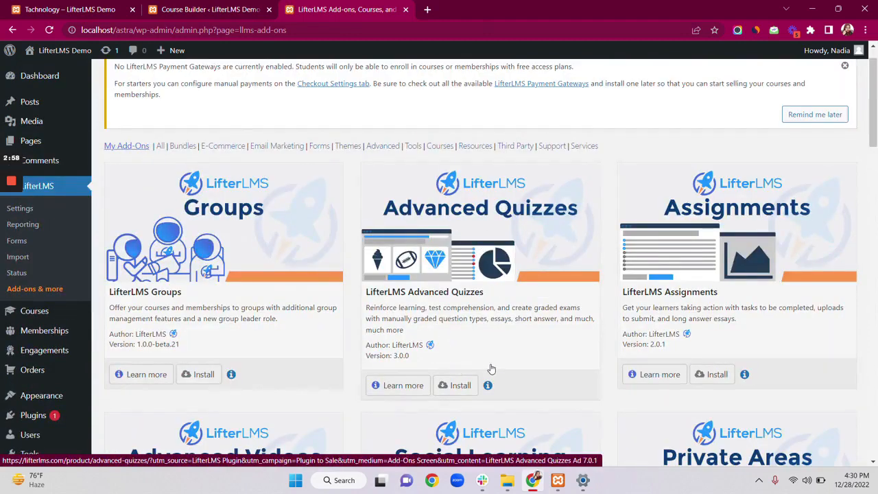
pyautogui.click(459, 385)
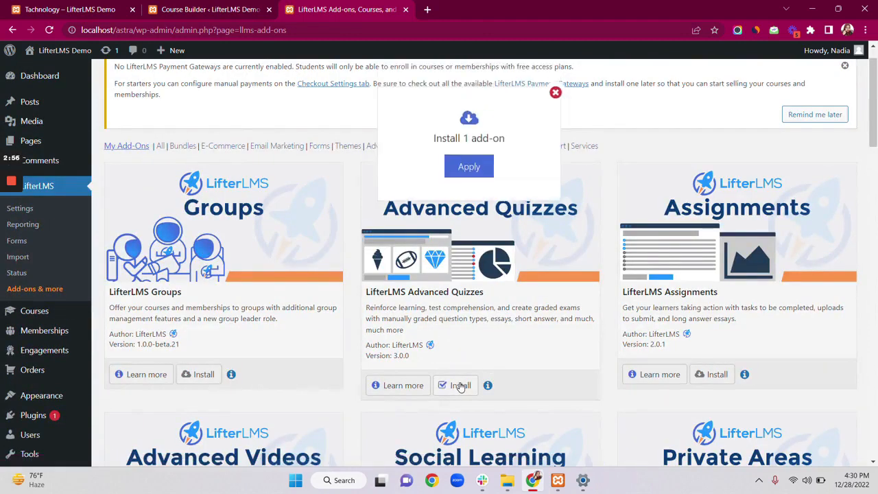
pyautogui.click(464, 171)
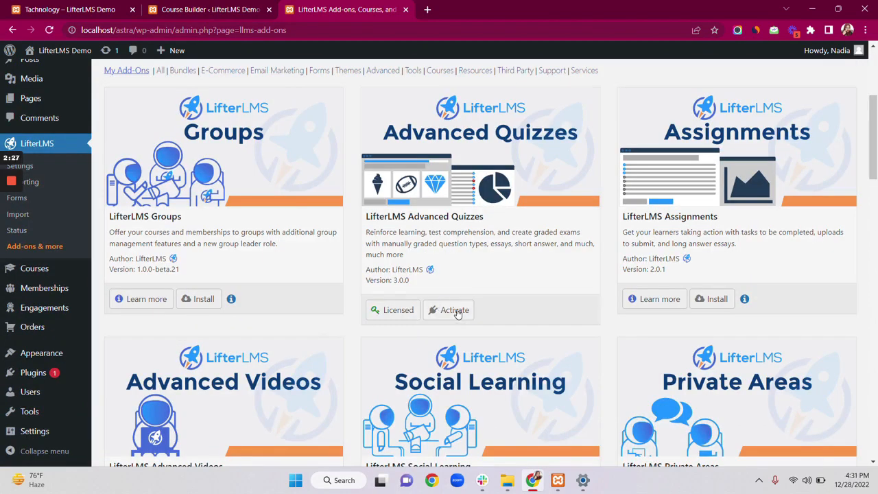
pyautogui.click(456, 309)
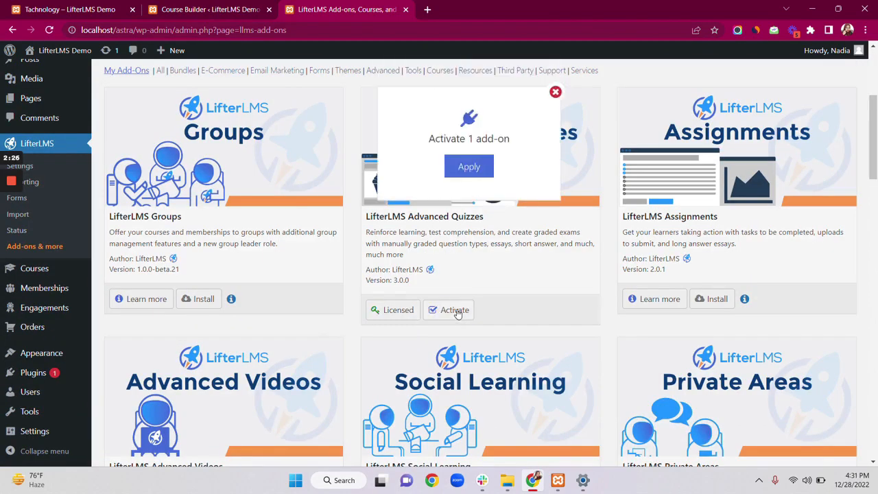
pyautogui.click(458, 168)
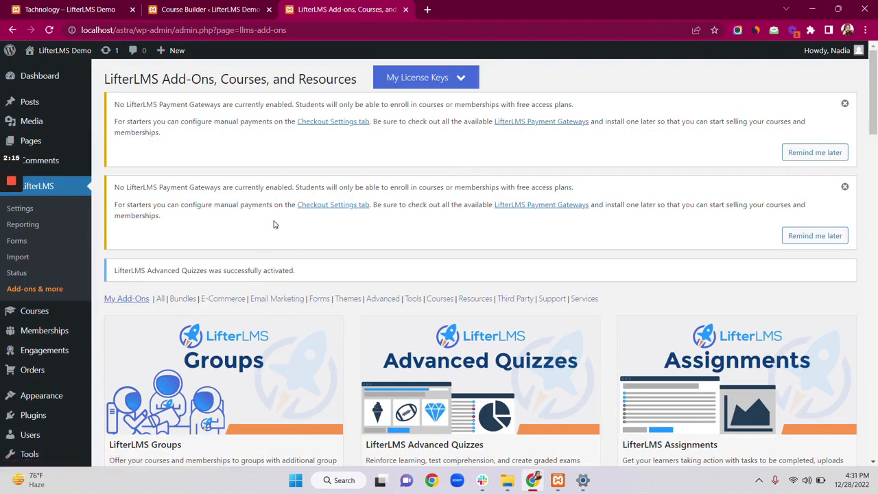
# Step: Reload the Course Builder page of the Tachnology course and add a Multiple Choice question to the Quiz Lesson quiz
pyautogui.click(204, 5)
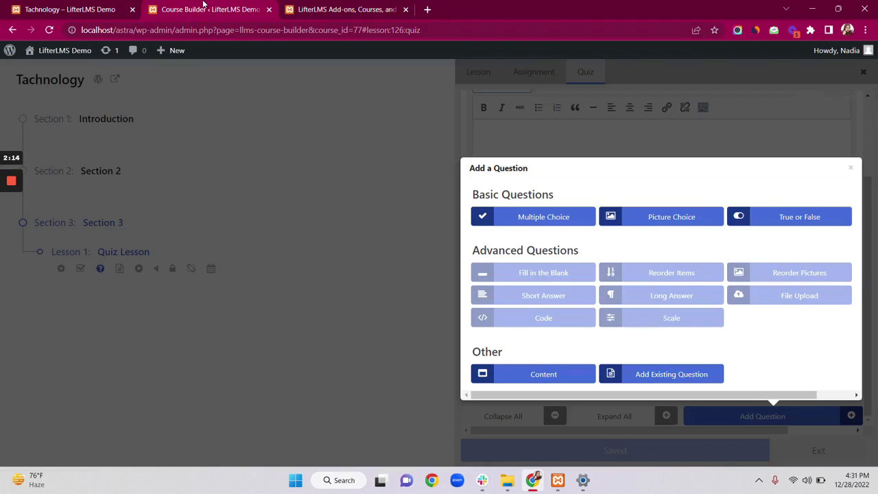
pyautogui.click(50, 31)
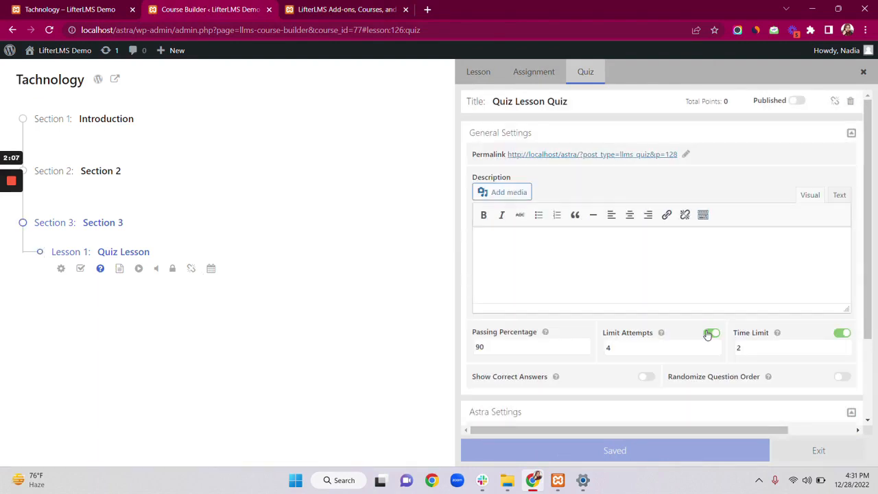
pyautogui.scroll(-2, 707, 334)
pyautogui.click(759, 416)
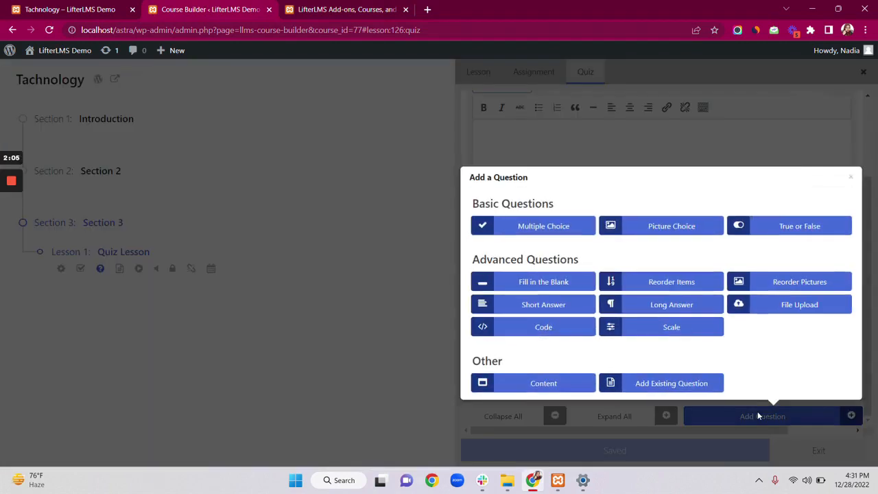
pyautogui.click(541, 228)
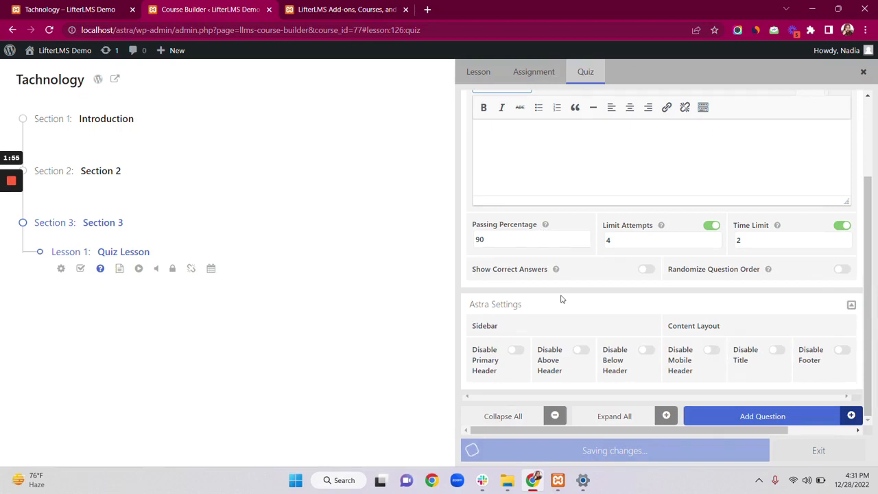
# Step: Collapse the quiz's General Settings section to make room for the new question's fields
pyautogui.scroll(2, 561, 297)
pyautogui.scroll(-1, 560, 298)
pyautogui.scroll(-1, 667, 257)
pyautogui.scroll(2, 849, 206)
pyautogui.click(850, 133)
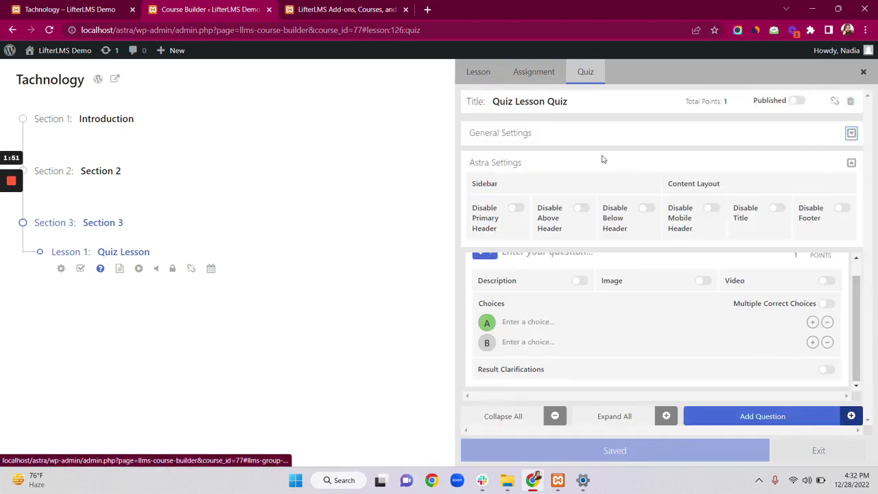
pyautogui.scroll(1, 614, 308)
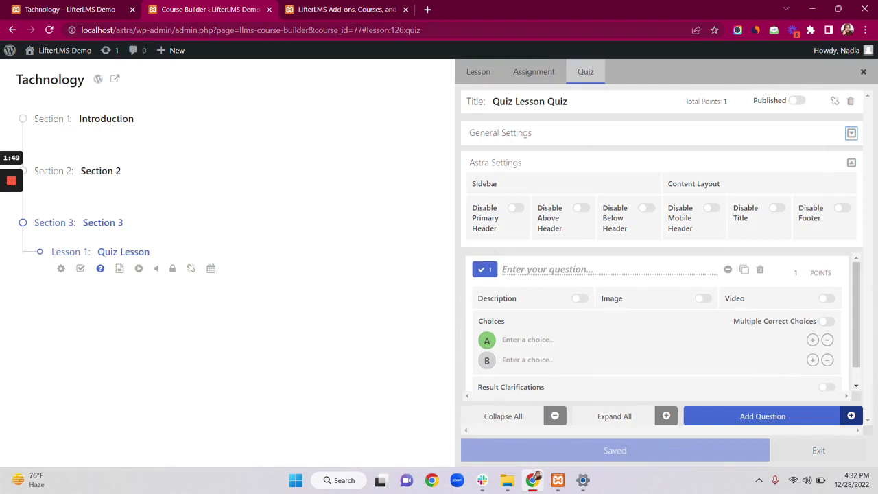
# Step: Enter "2+2=?" as the multiple choice question, with 4 as choice A and 2 as choice B
pyautogui.click(549, 269)
pyautogui.write('2+2=')
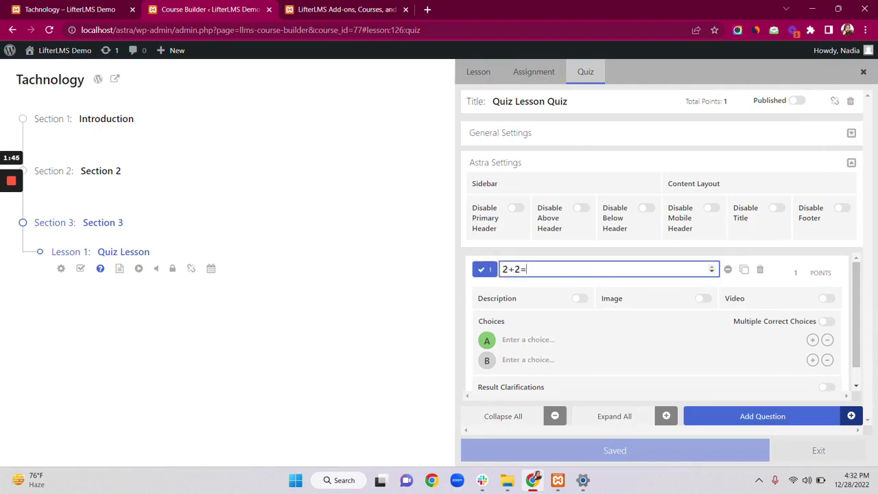
pyautogui.click(528, 340)
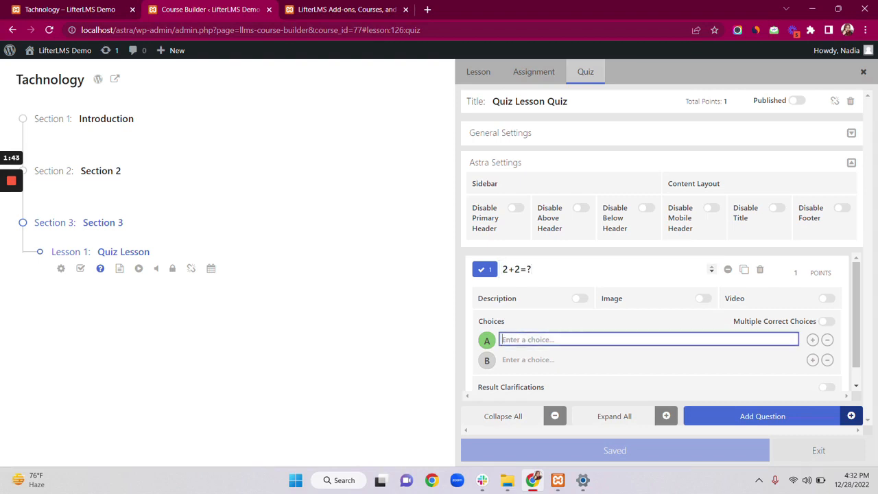
pyautogui.write('4')
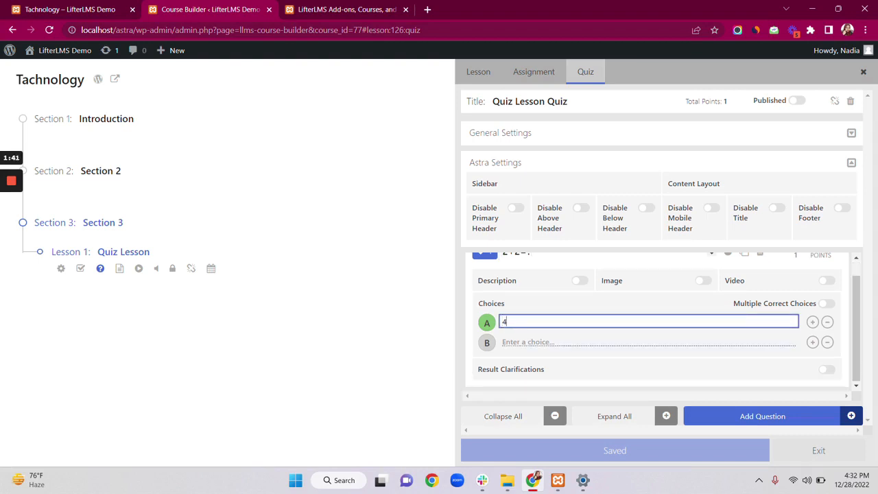
pyautogui.click(528, 341)
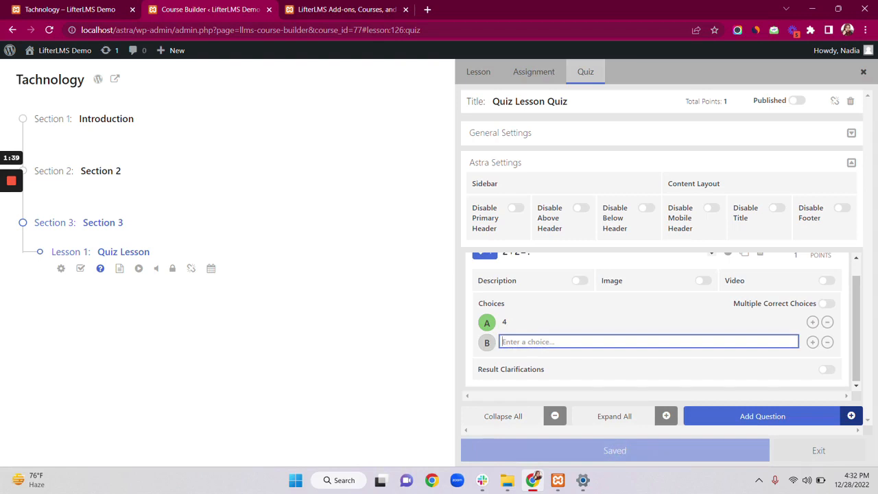
pyautogui.write('2')
# Step: Set Quiz Lesson Quiz to published and save the changes
pyautogui.click(797, 102)
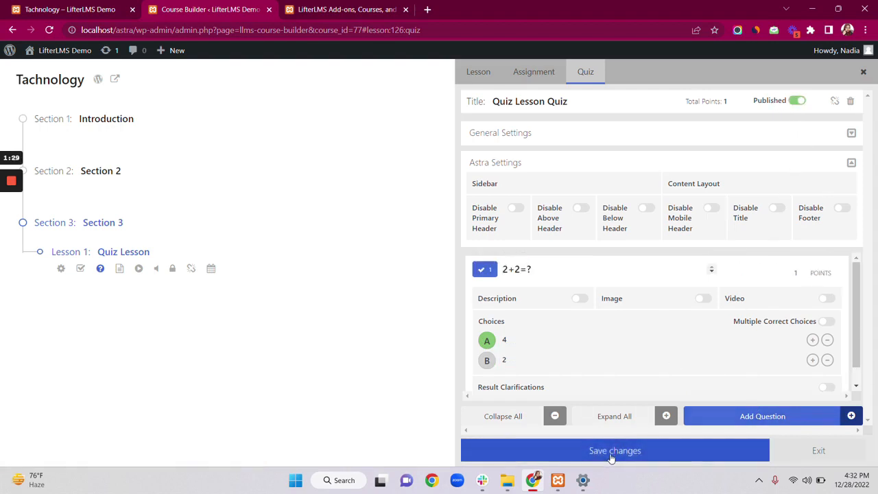
pyautogui.click(611, 455)
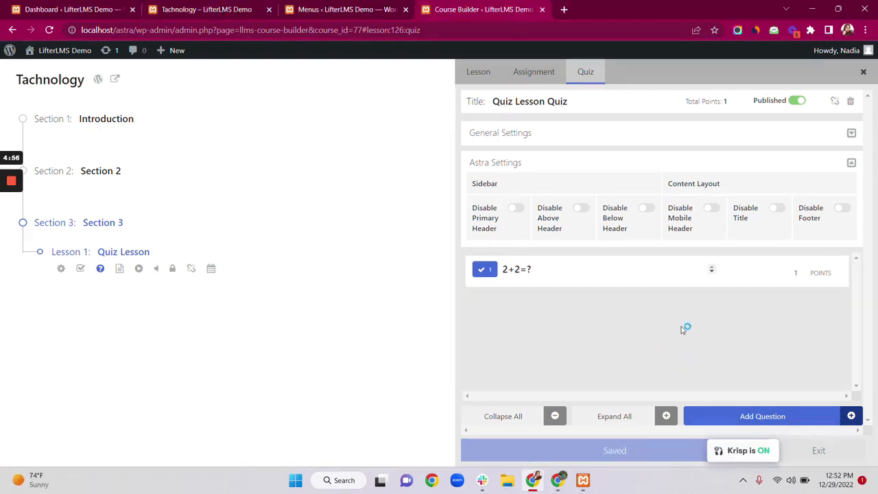
# Step: Add a Fill in the Blank question reading "What is your name" followed by a blank of underscores and a question mark
pyautogui.click(732, 416)
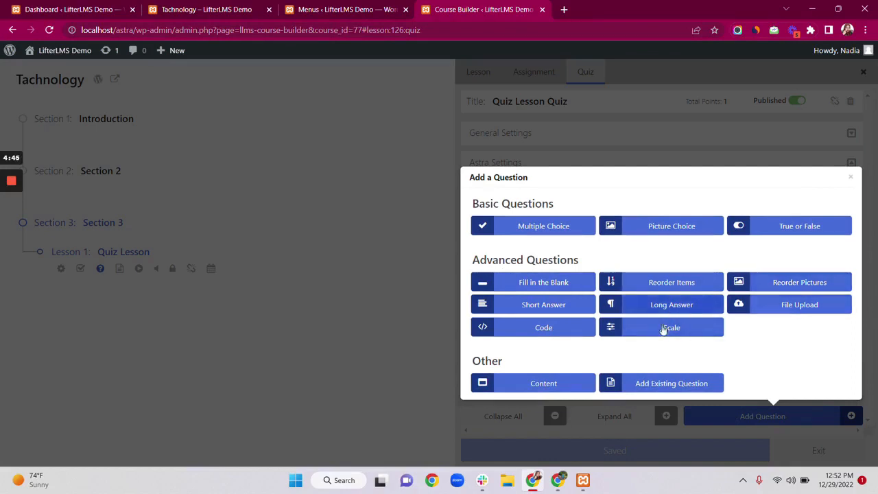
pyautogui.click(553, 287)
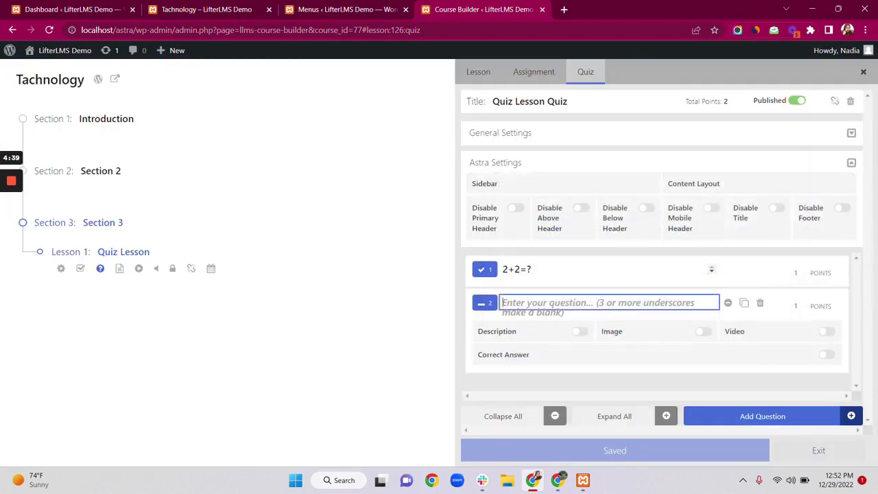
pyautogui.write('What')
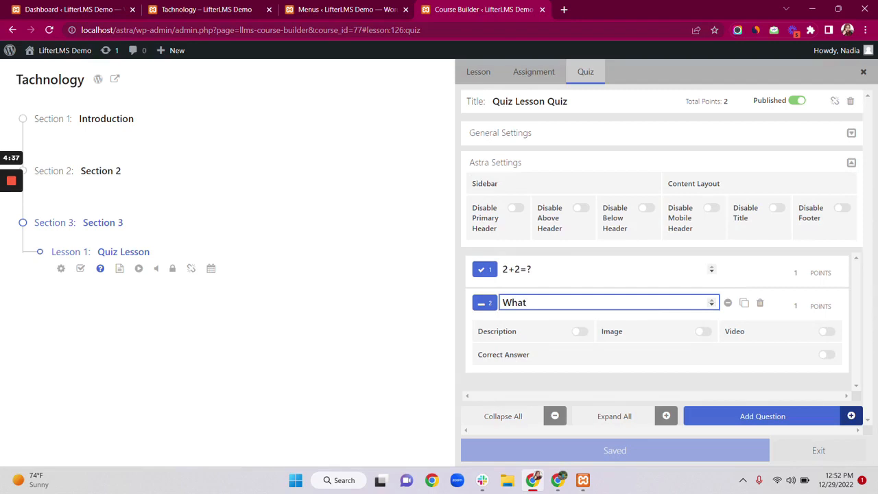
pyautogui.write(' is your name      ?')
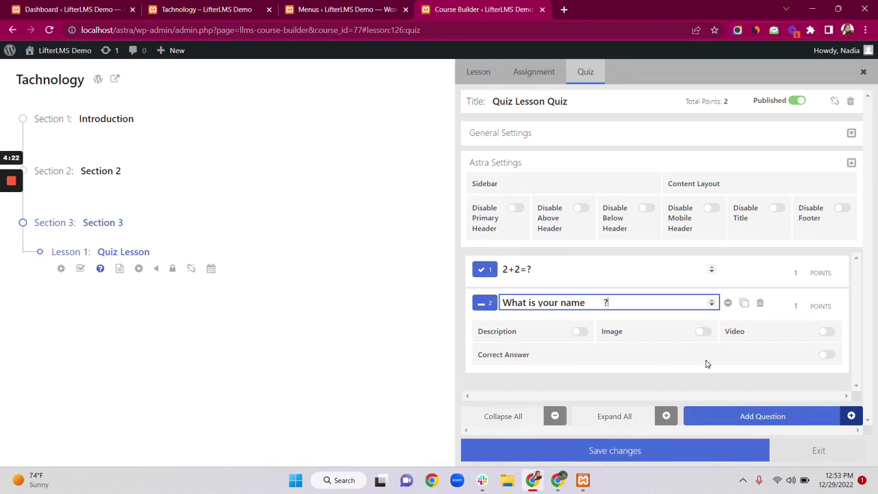
# Step: Enable the correct answer for the fill-in-the-blank question, enter the person's first name, and make answers case-sensitive
pyautogui.click(828, 358)
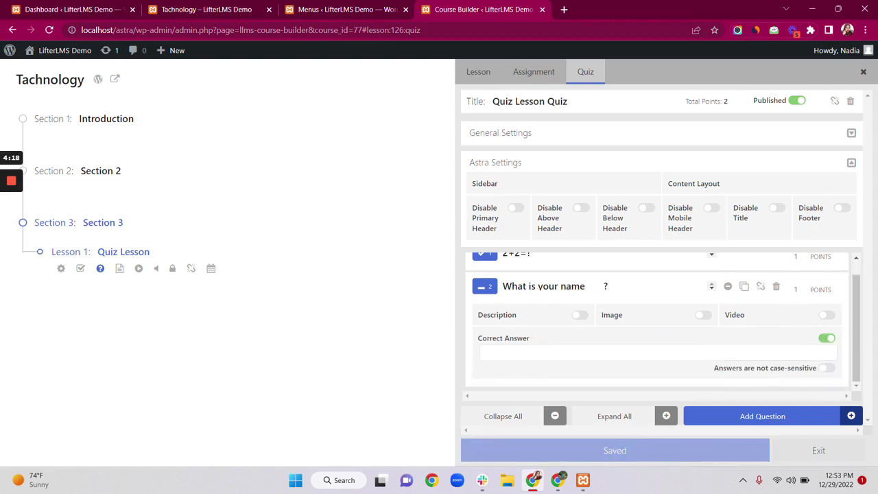
pyautogui.click(535, 353)
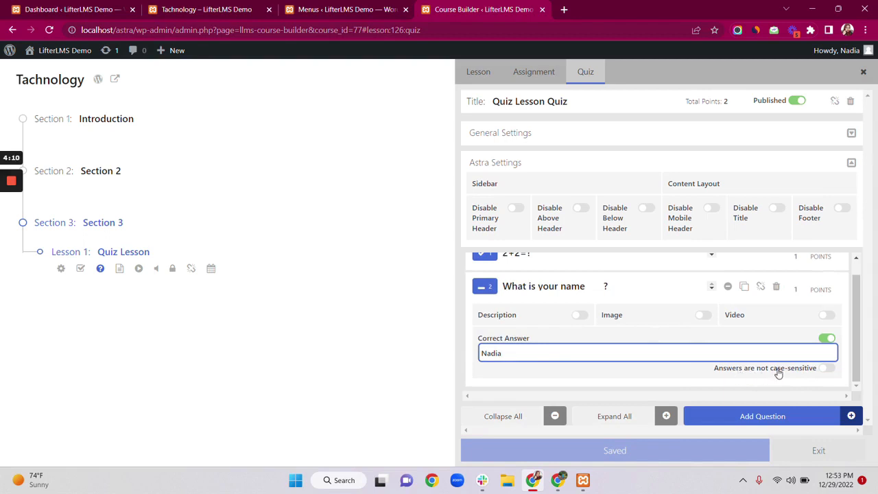
pyautogui.click(827, 370)
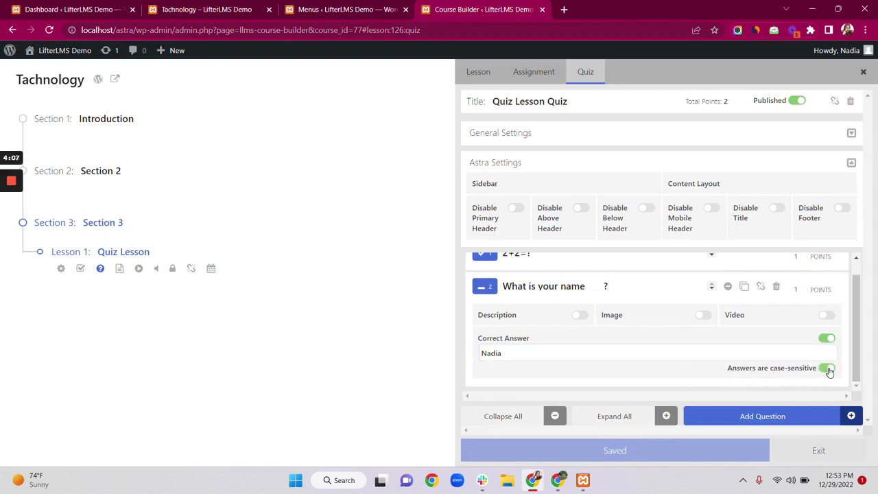
# Step: Set the fill-in-the-blank question's value to 2 points and save the quiz
pyautogui.click(801, 287)
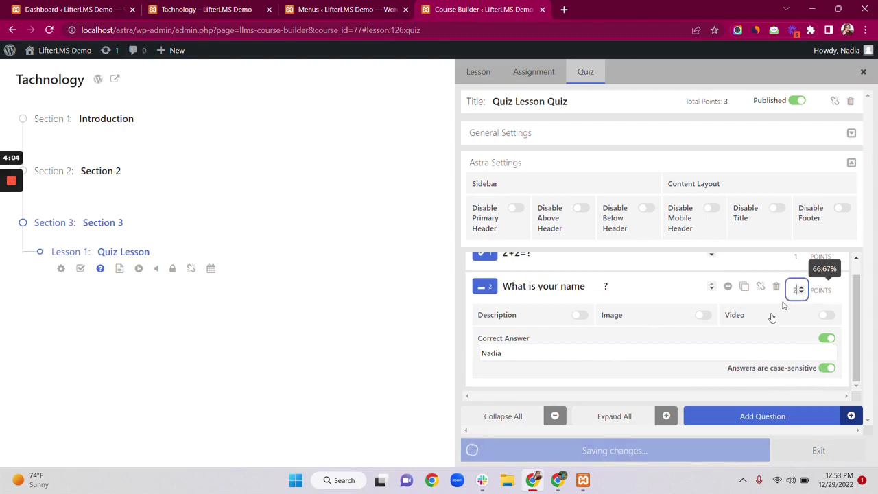
pyautogui.click(610, 451)
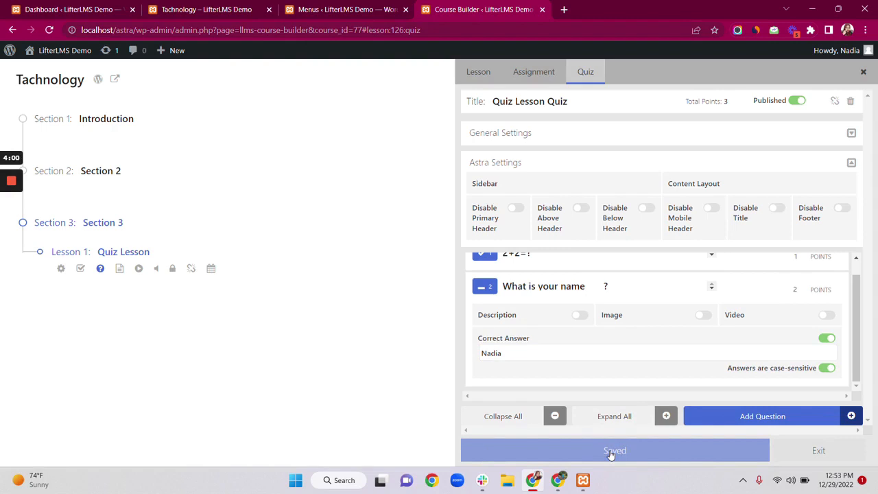
# Step: Reload the Tachnology course page on the site and open Quiz Lesson under Section 3
pyautogui.click(238, 6)
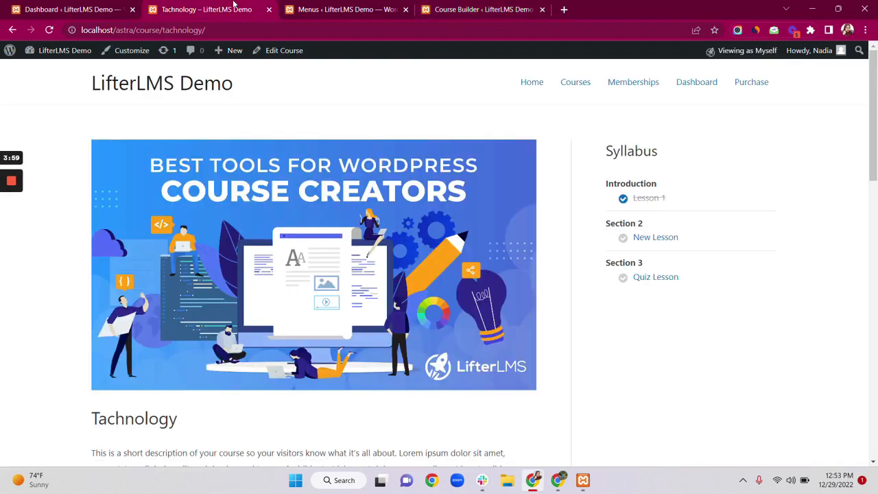
pyautogui.click(49, 30)
pyautogui.scroll(-14, 229, 178)
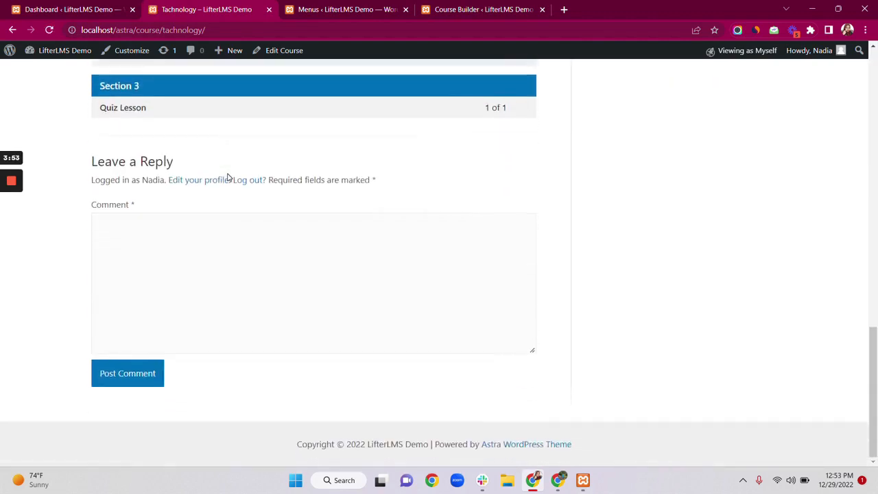
pyautogui.scroll(2, 229, 177)
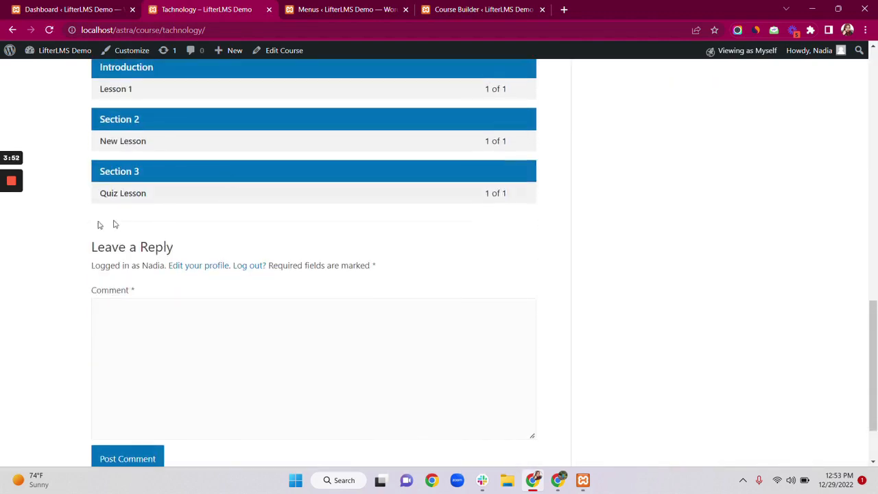
pyautogui.click(157, 194)
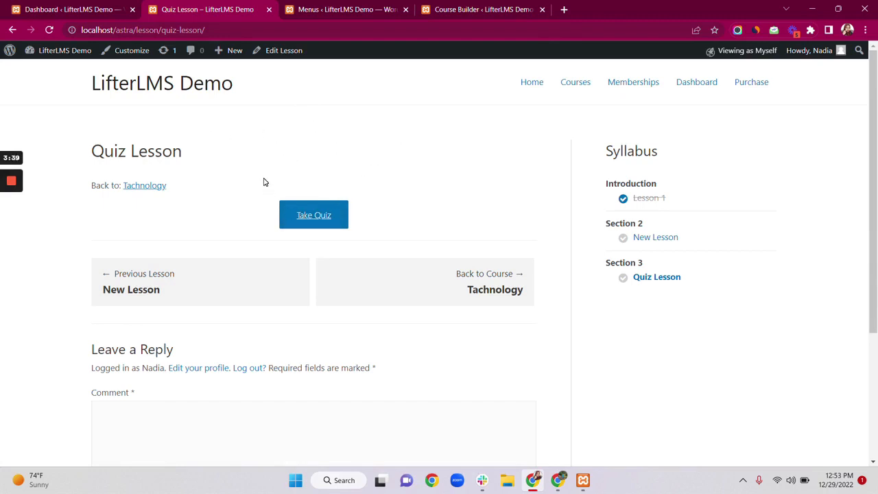
# Step: Start the lesson's quiz, answer "2+2=?" with 4, and continue to the next question
pyautogui.click(319, 219)
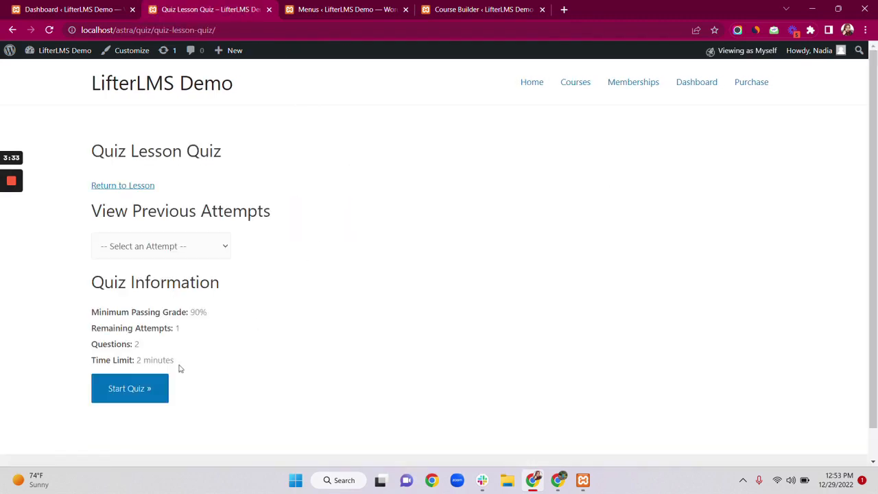
pyautogui.click(133, 388)
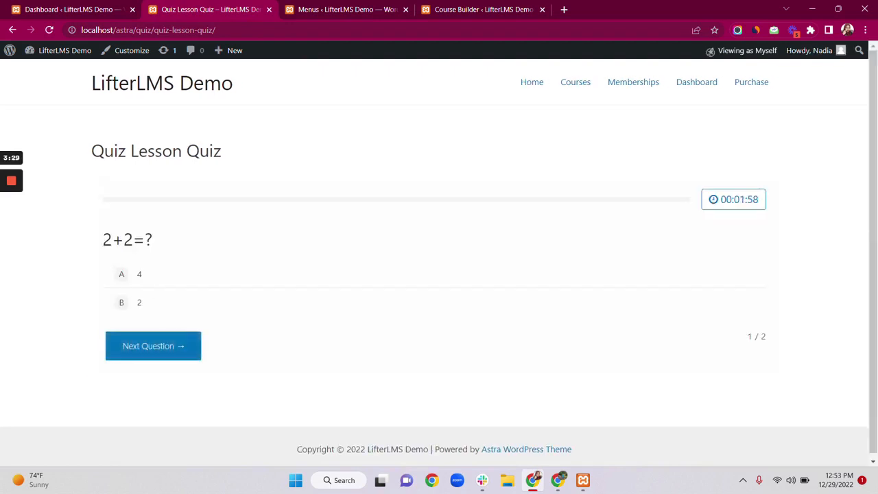
pyautogui.click(121, 275)
pyautogui.click(147, 350)
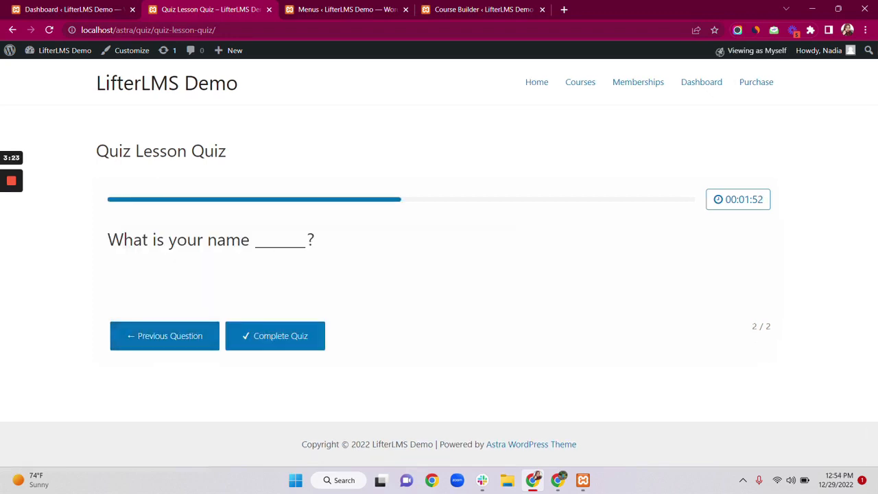
# Step: Fill in the name question with the person's first name, complete the quiz, and review the attempt results
pyautogui.click(280, 241)
pyautogui.write('Nadia')
pyautogui.click(279, 336)
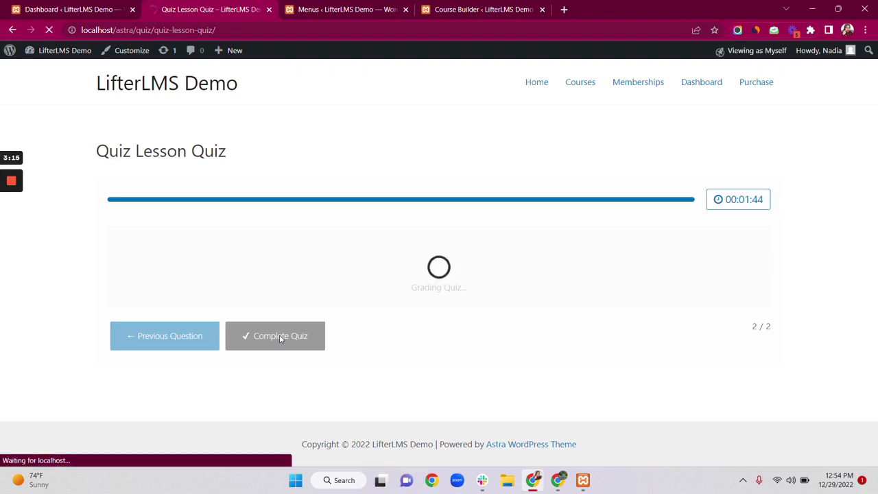
pyautogui.scroll(-1, 380, 312)
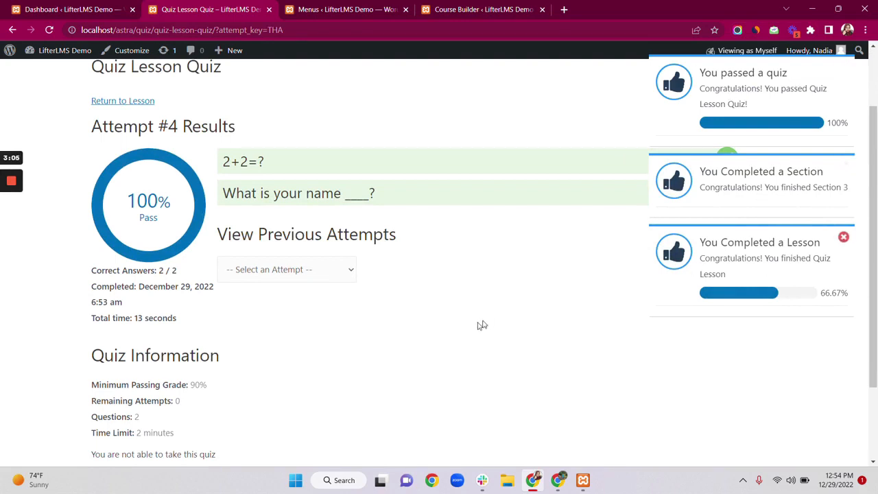
pyautogui.scroll(-1, 480, 325)
pyautogui.scroll(1, 304, 180)
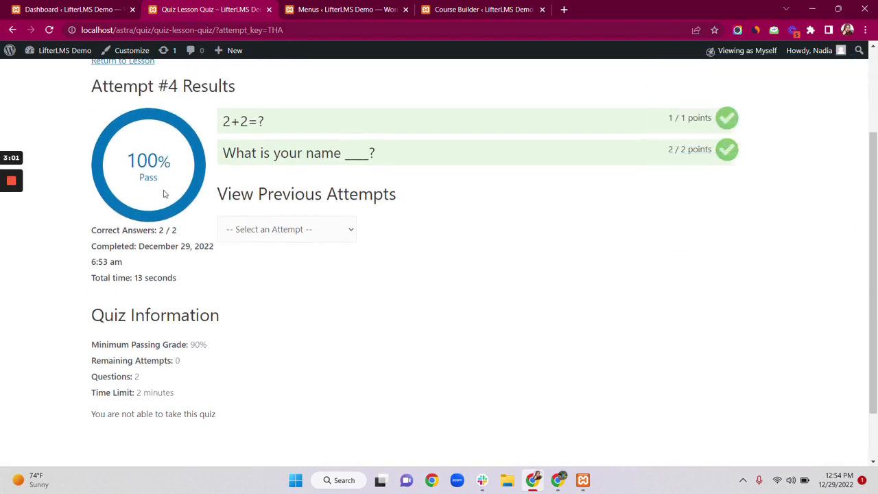
pyautogui.scroll(1, 169, 219)
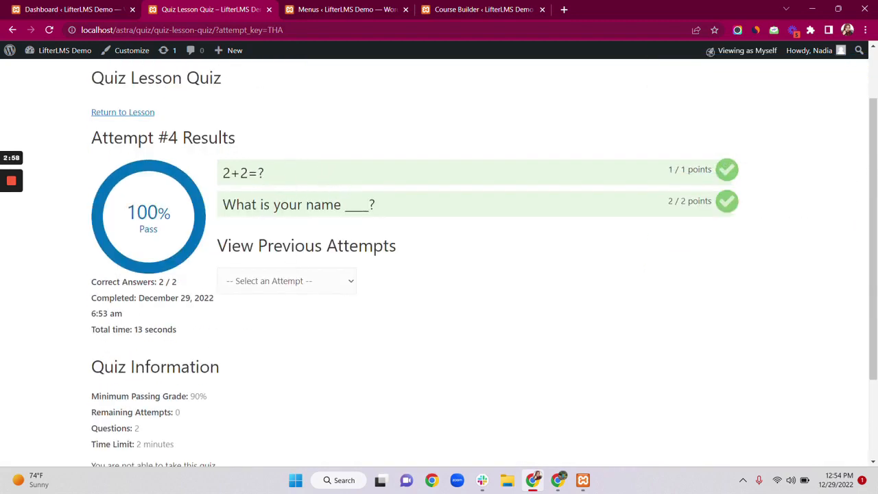
pyautogui.scroll(-2, 373, 243)
pyautogui.scroll(3, 373, 243)
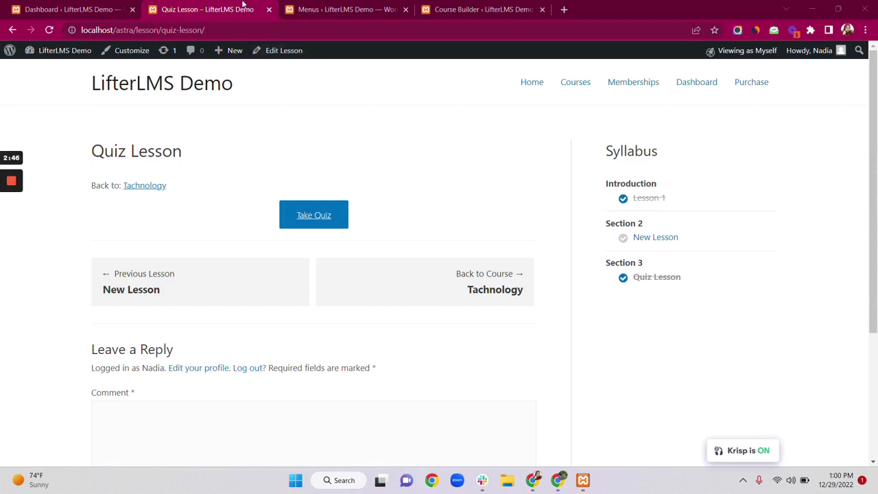
# Step: Try to create a new assignment for Quiz Lesson in the Tachnology course builder
pyautogui.click(462, 7)
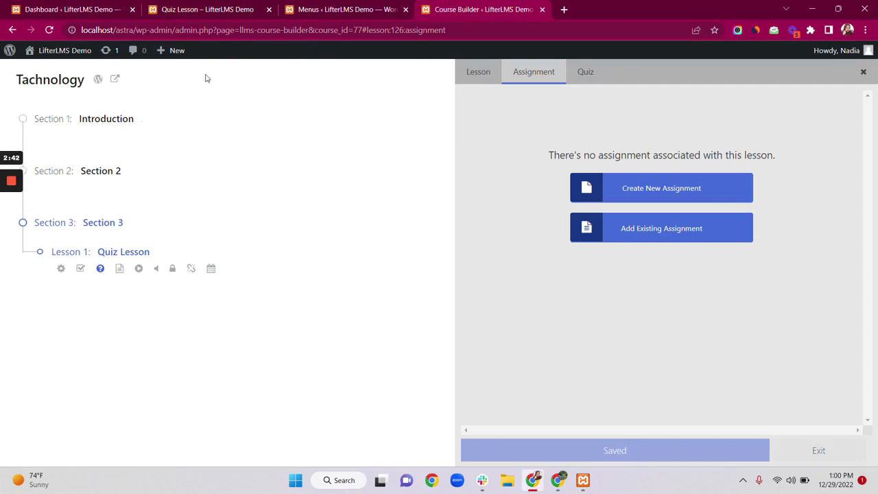
pyautogui.click(80, 269)
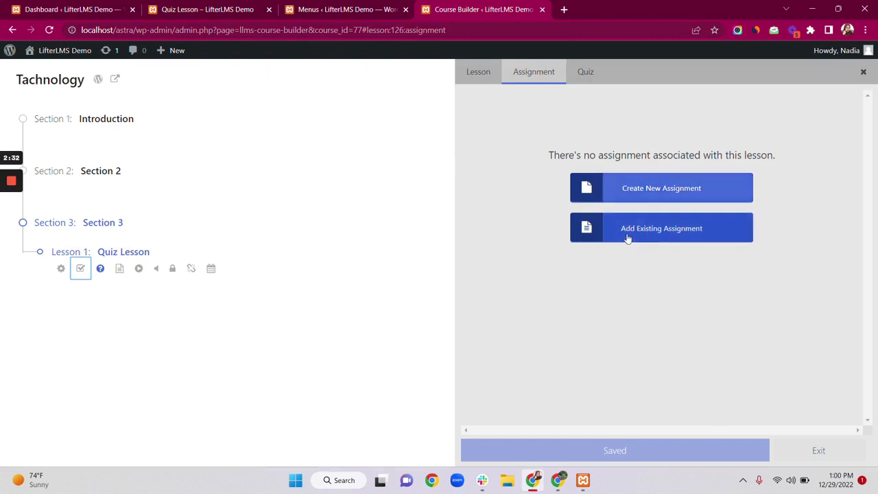
pyautogui.click(650, 189)
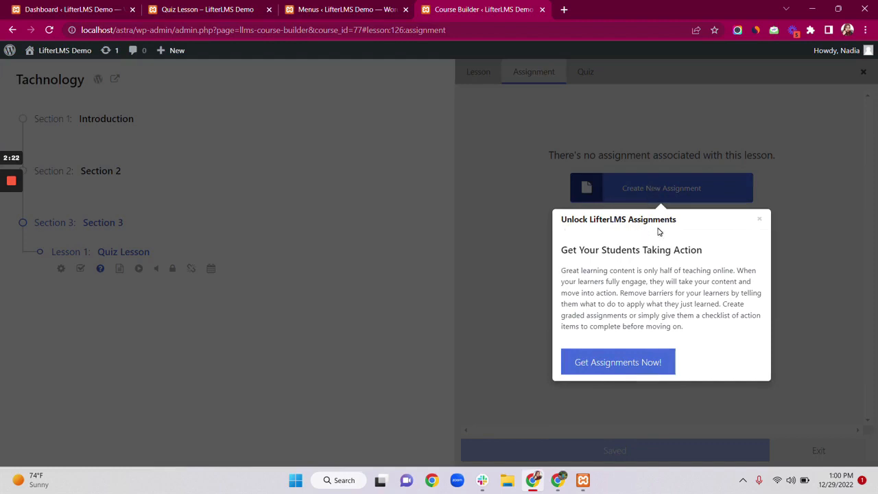
# Step: Open the LifterLMS add-ons page from the WordPress dashboard
pyautogui.click(109, 12)
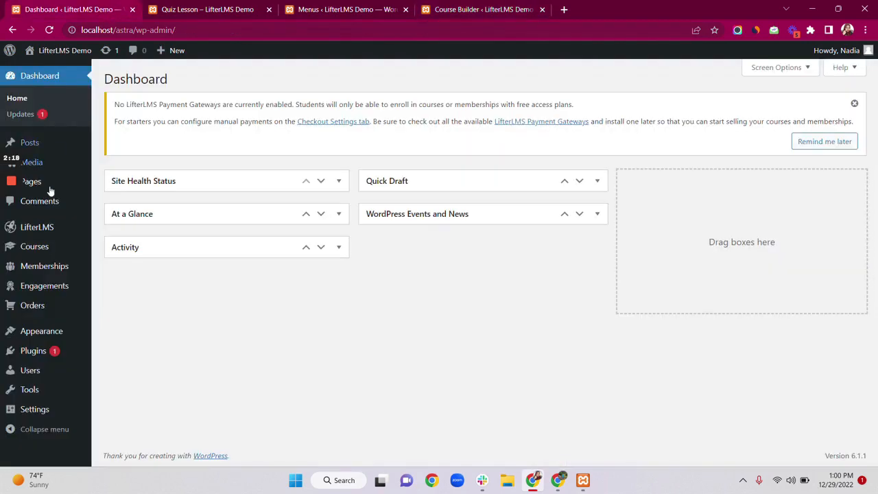
pyautogui.moveTo(43, 231)
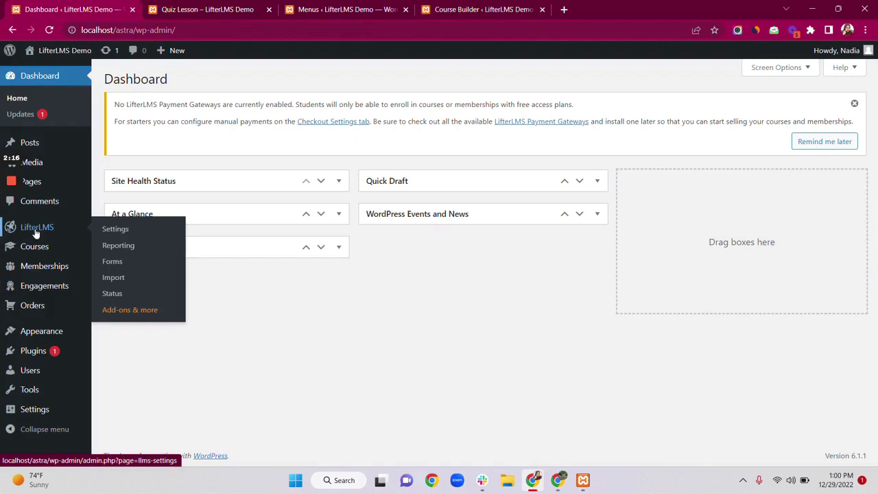
pyautogui.moveTo(33, 250)
pyautogui.click(116, 313)
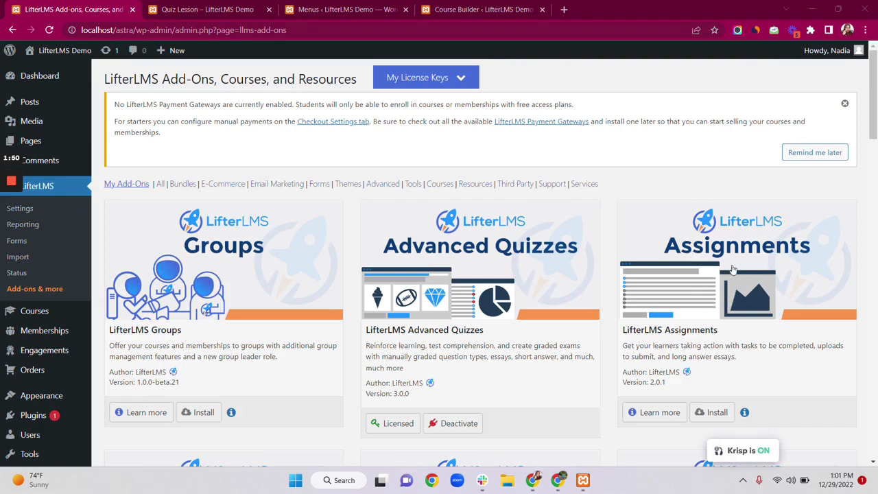
# Step: Install and activate the LifterLMS Assignments add-on
pyautogui.scroll(-1, 716, 332)
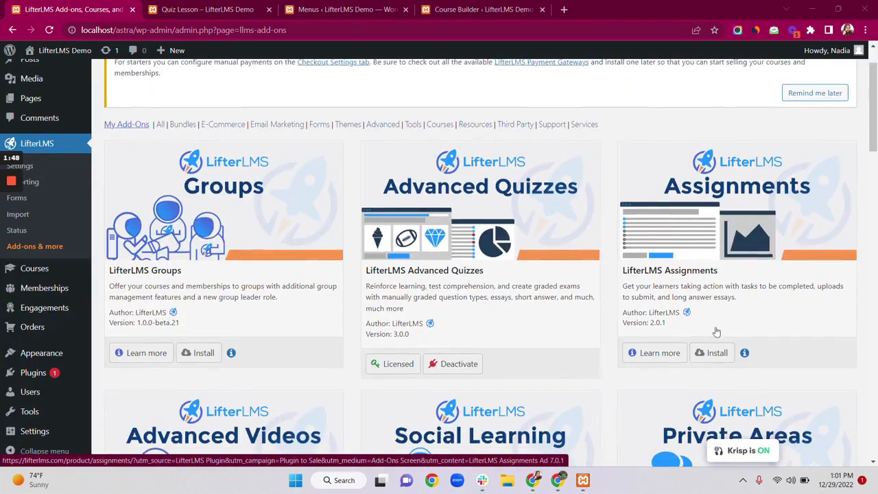
pyautogui.click(714, 353)
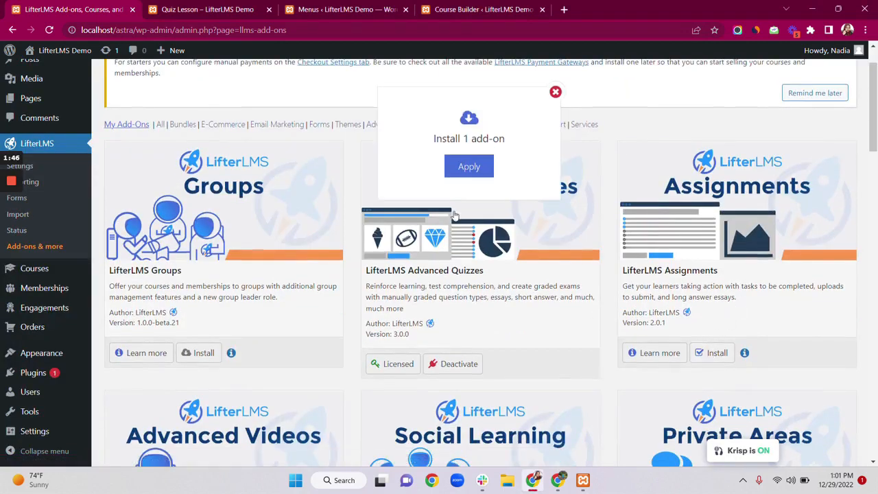
pyautogui.click(464, 172)
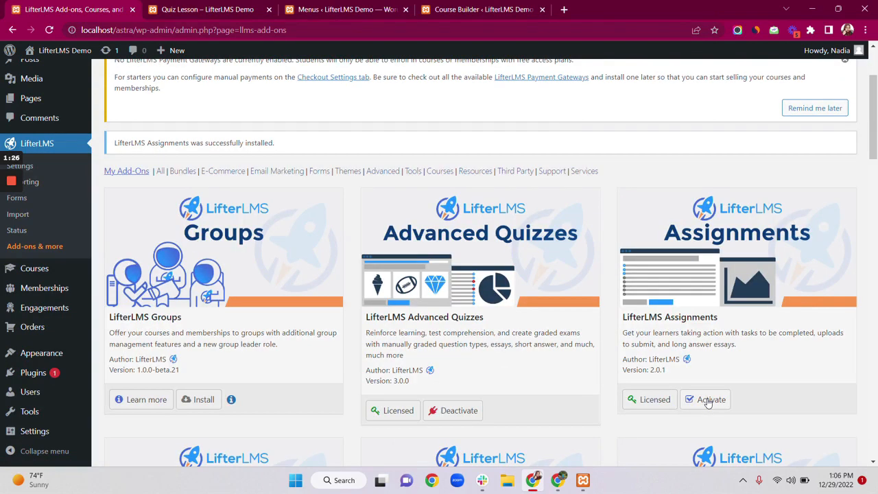
pyautogui.click(696, 400)
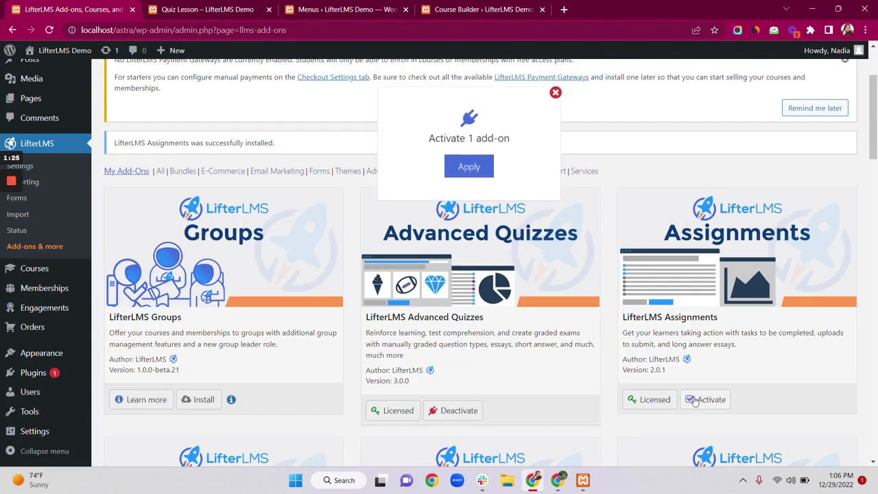
pyautogui.click(478, 170)
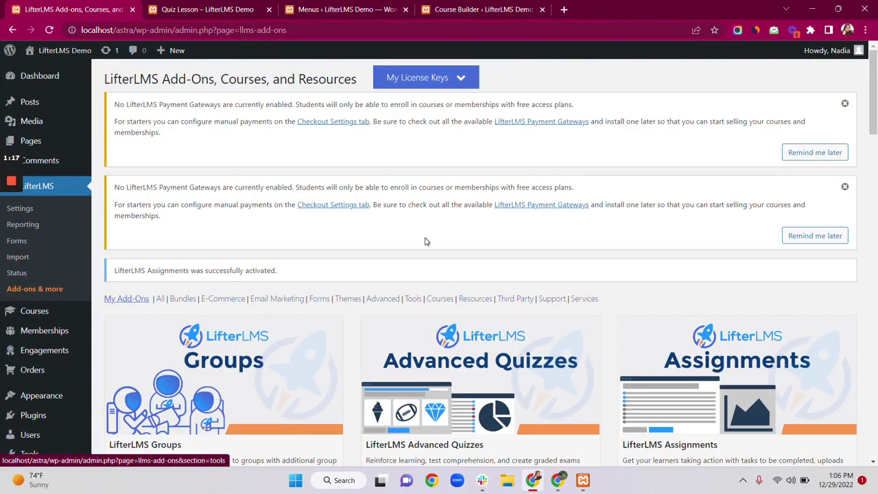
# Step: Reload the Tachnology course builder and create a new assignment for Quiz Lesson
pyautogui.click(480, 8)
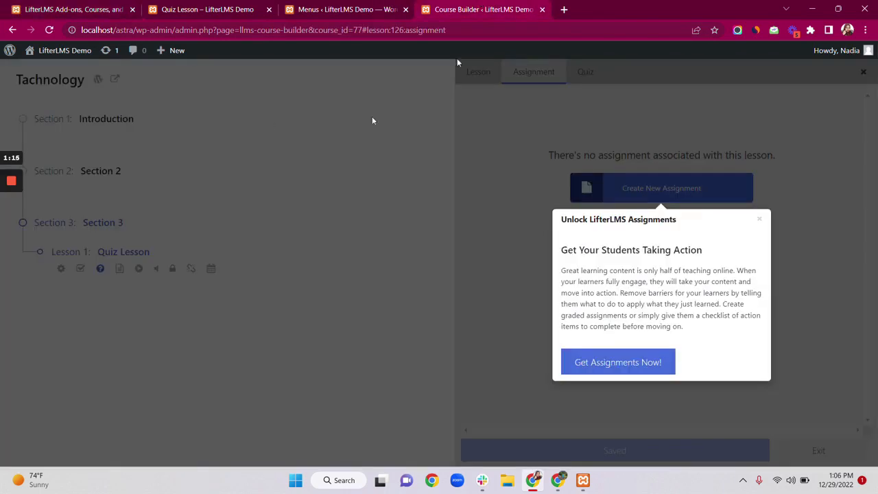
pyautogui.click(49, 30)
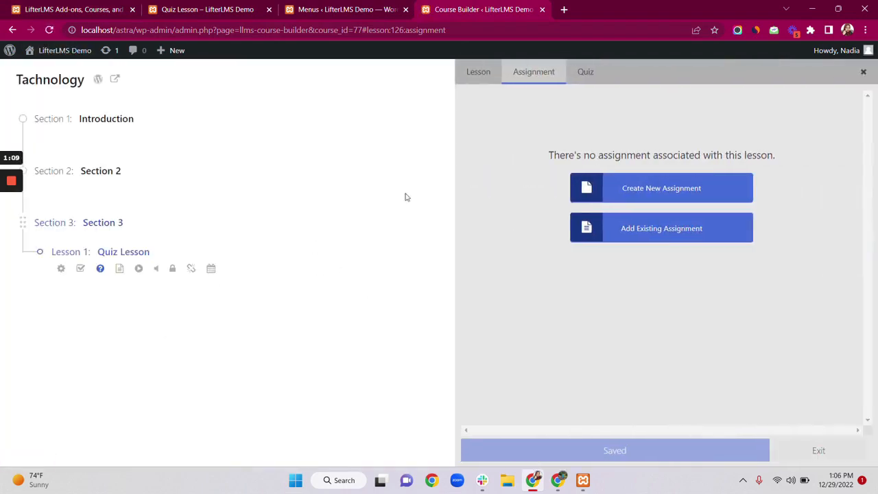
pyautogui.click(631, 189)
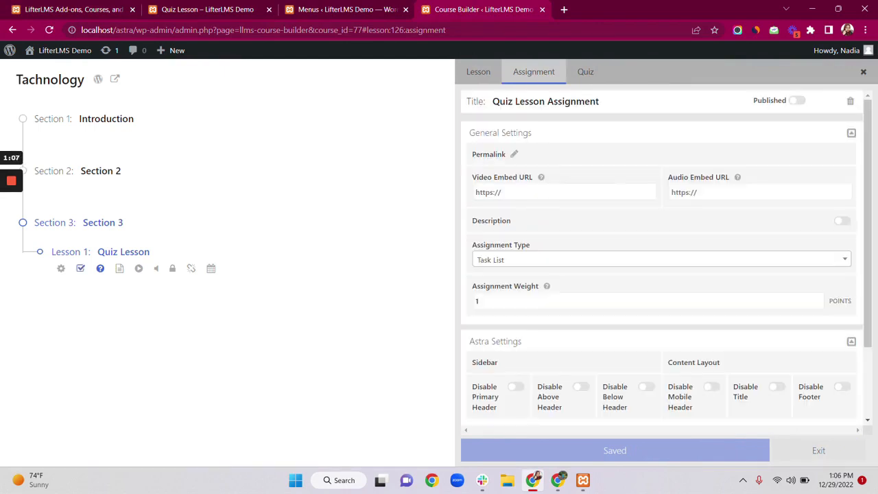
# Step: Set the assignment type to Upload, with a passing percentage of 68 and a weight of 5 points
pyautogui.scroll(-1, 628, 264)
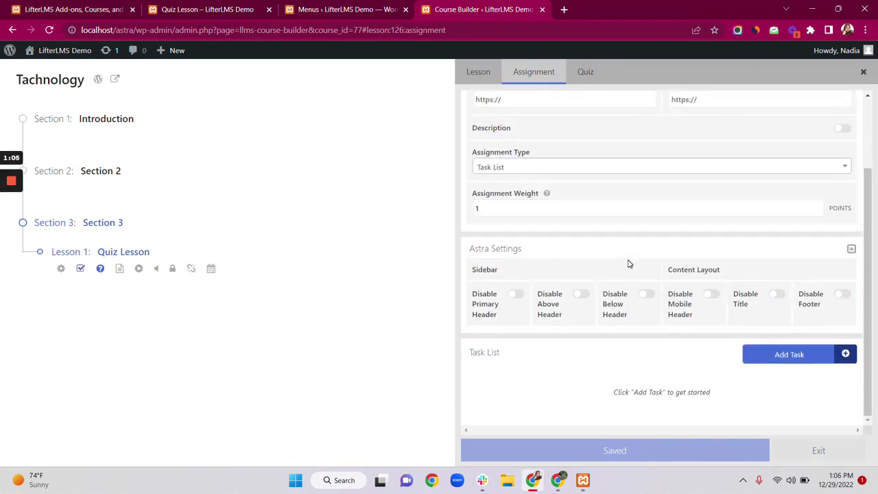
pyautogui.scroll(1, 629, 264)
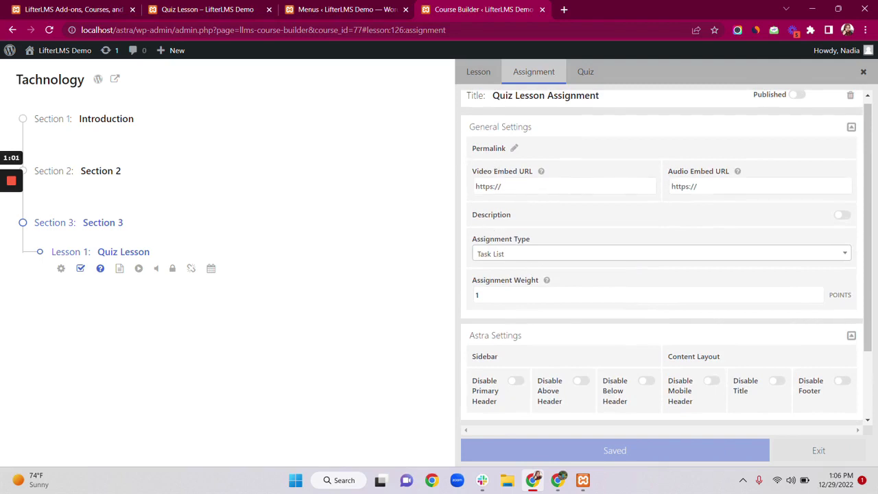
pyautogui.click(530, 259)
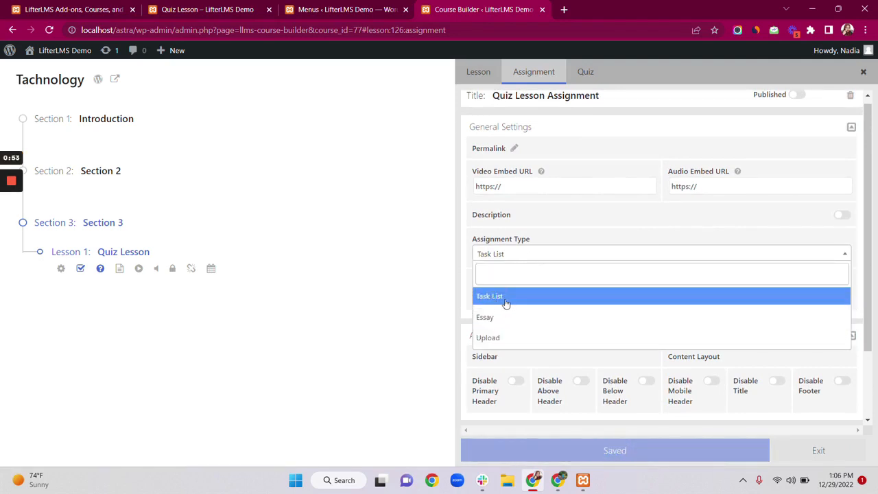
pyautogui.click(508, 337)
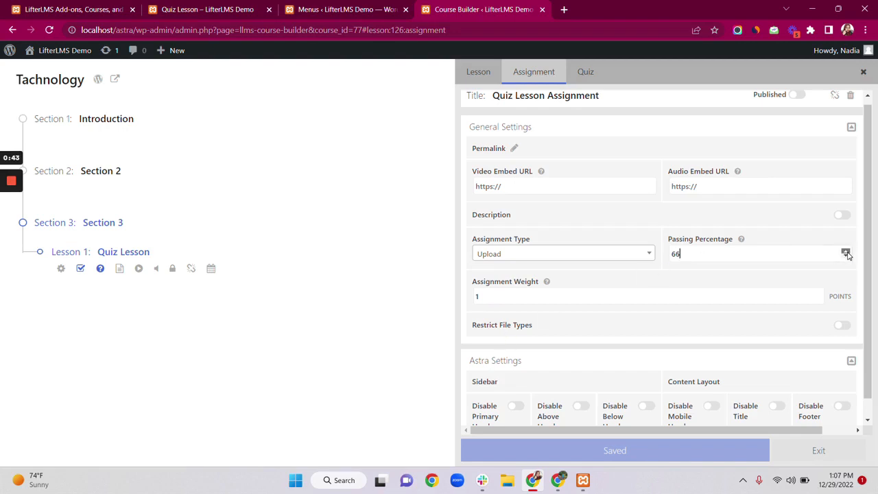
pyautogui.doubleClick(846, 251)
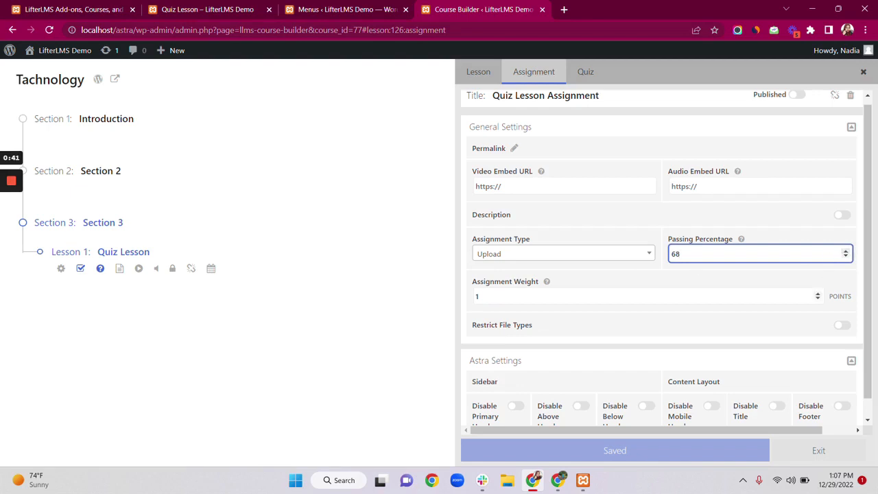
pyautogui.click(816, 294)
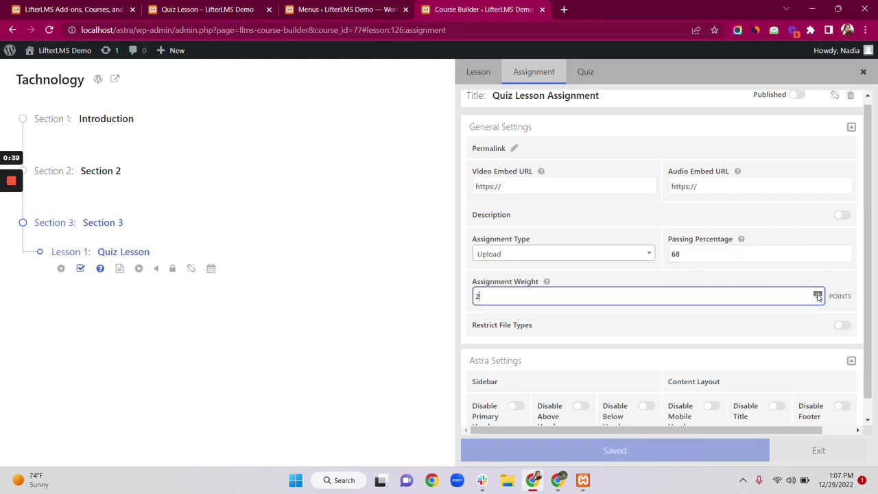
pyautogui.doubleClick(817, 294)
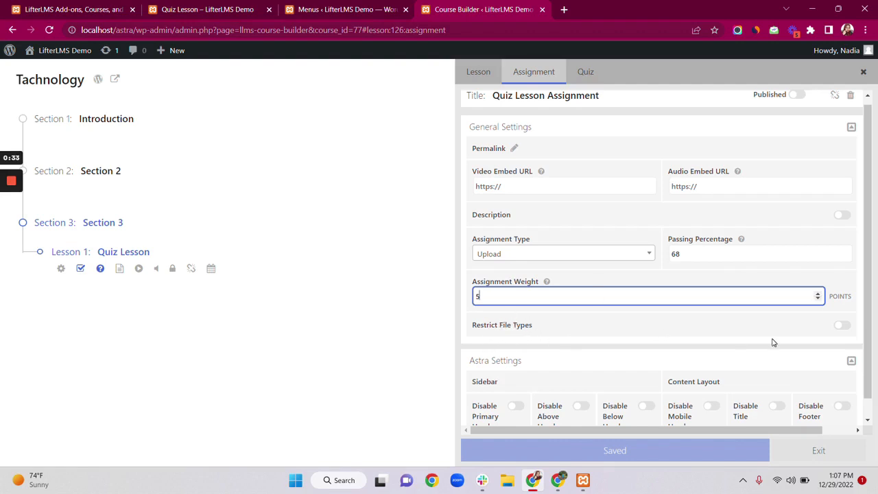
# Step: Restrict the assignment's upload file types to image/png (png) and save the changes
pyautogui.click(844, 326)
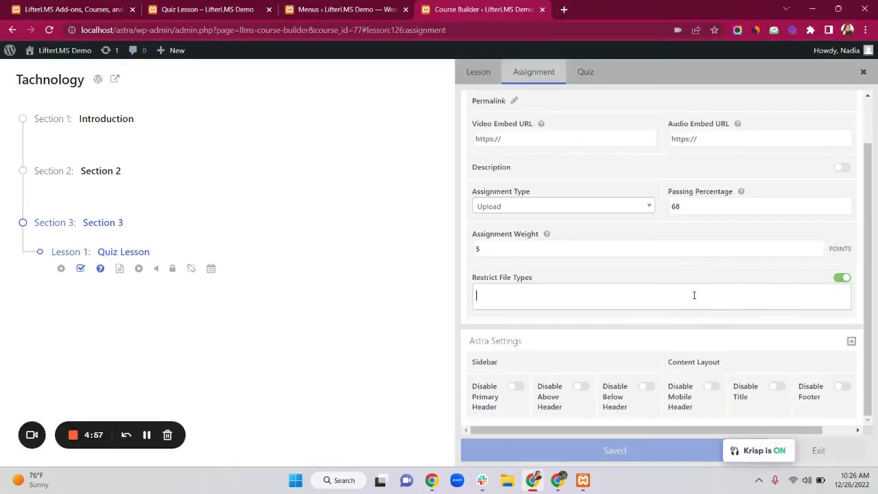
pyautogui.click(694, 295)
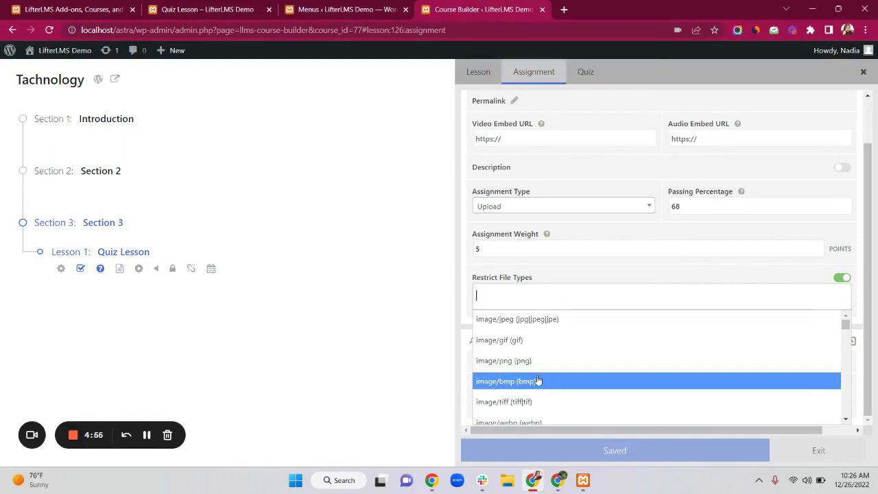
pyautogui.click(496, 363)
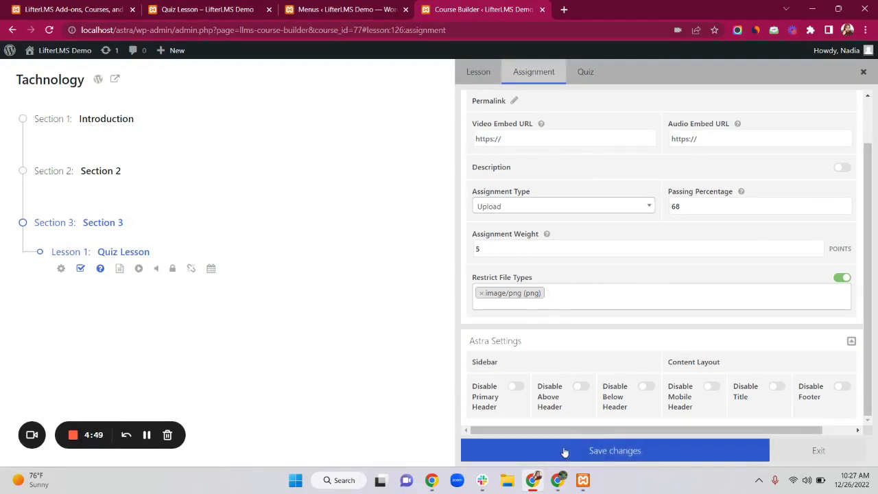
pyautogui.click(565, 451)
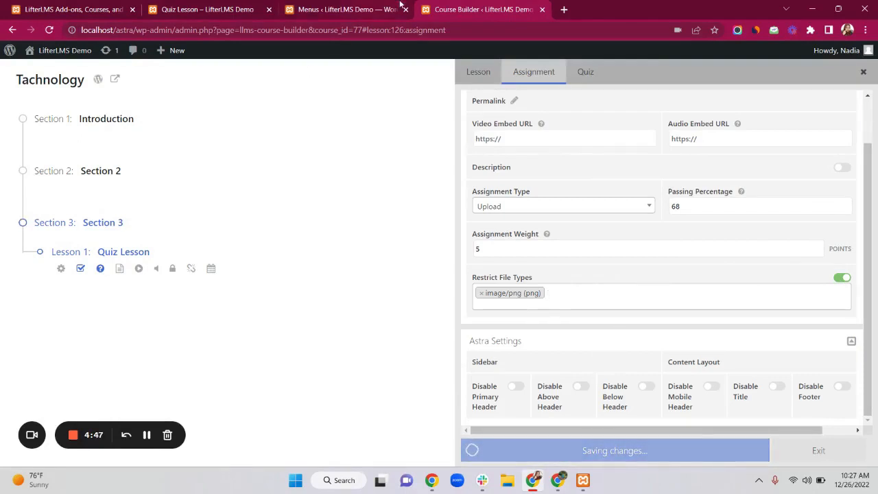
# Step: Reload the Quiz Lesson page on the site to check how the assignment is offered to students
pyautogui.click(240, 7)
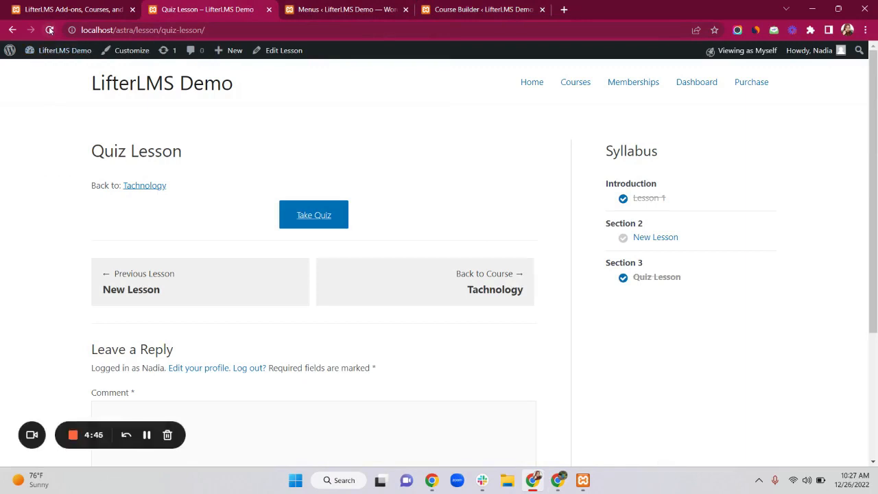
pyautogui.click(50, 30)
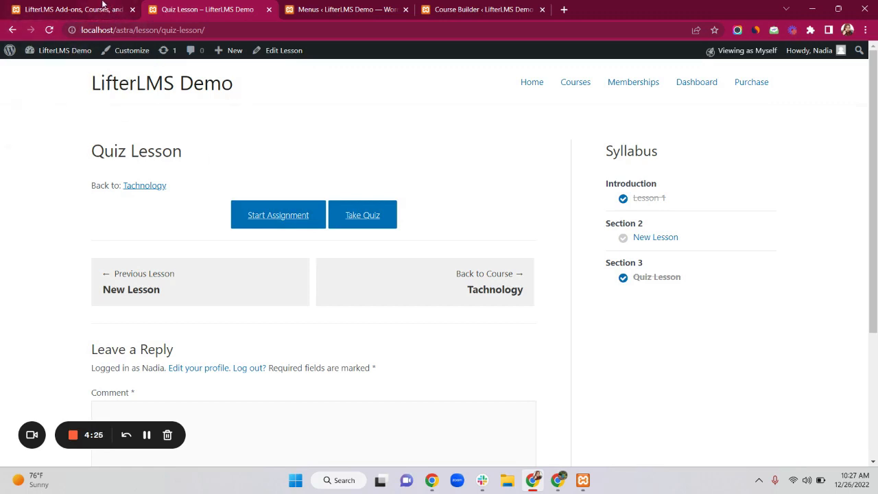
pyautogui.click(359, 9)
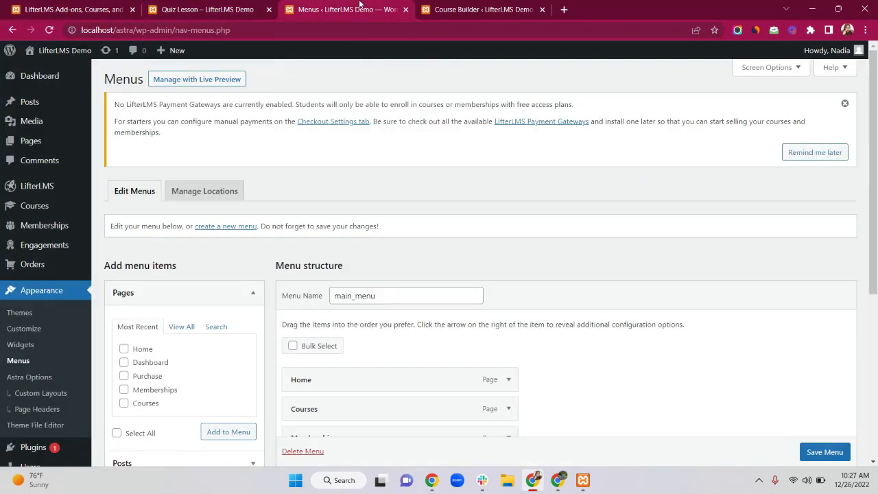
pyautogui.click(178, 9)
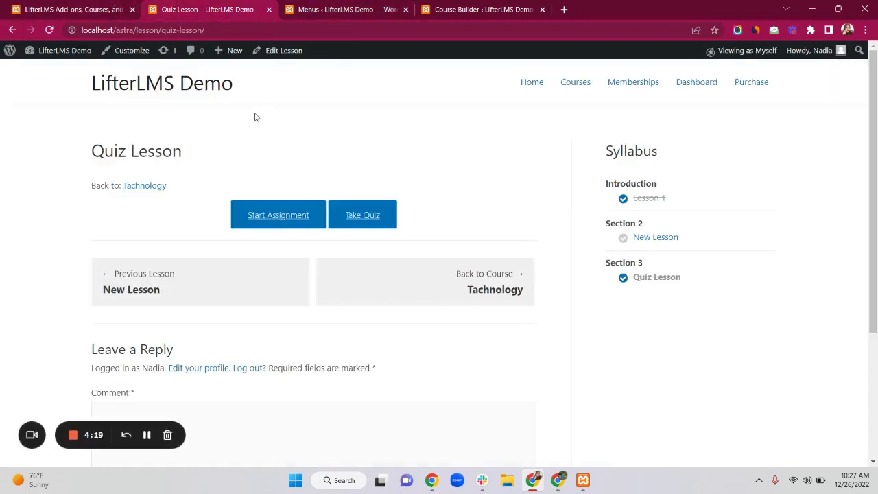
pyautogui.click(146, 434)
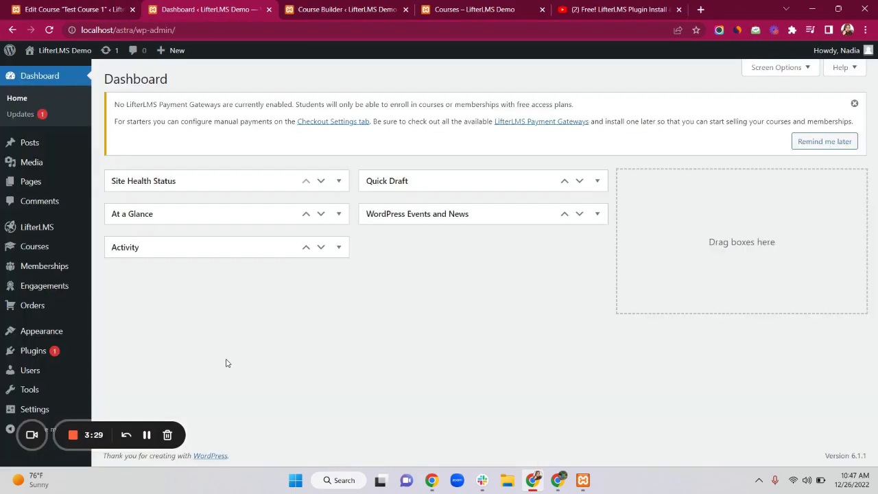
# Step: Open Test Course 1 for editing from the course list and show its restriction options
pyautogui.moveTo(27, 248)
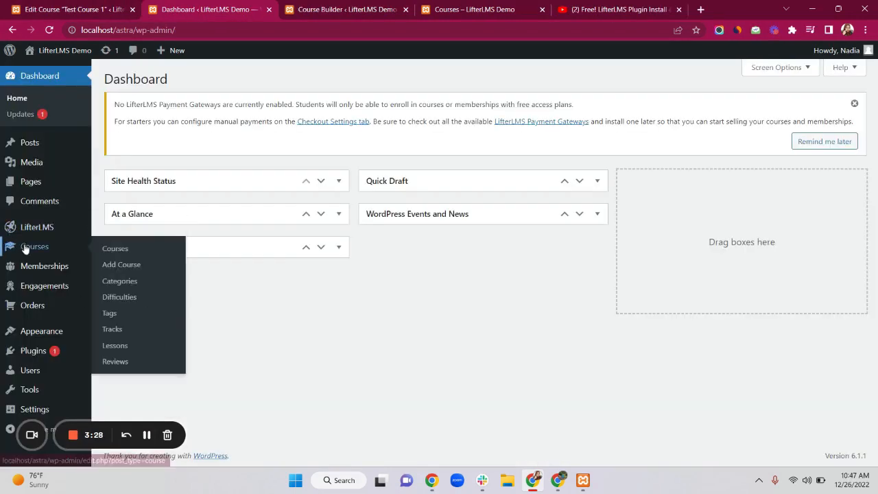
pyautogui.click(121, 251)
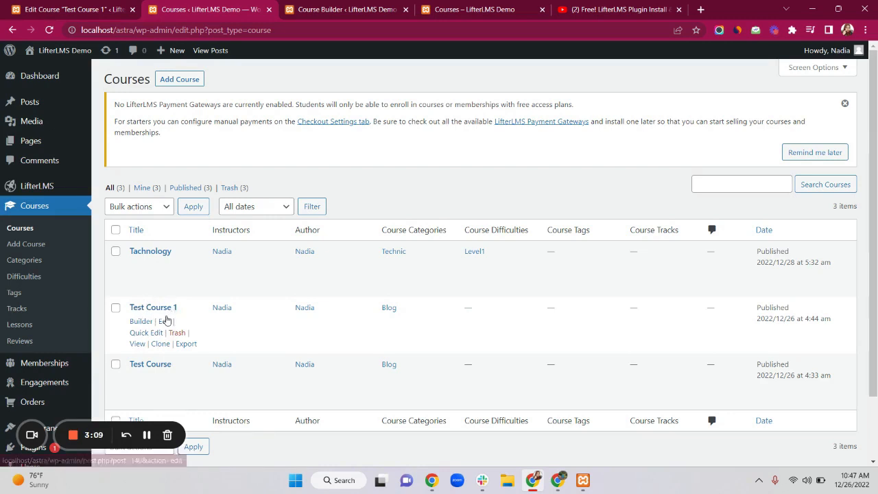
pyautogui.click(166, 322)
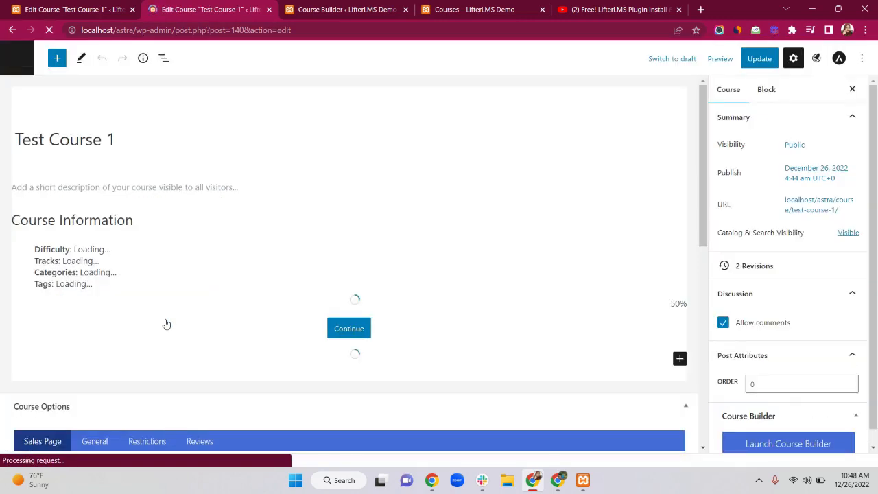
pyautogui.scroll(-5, 165, 323)
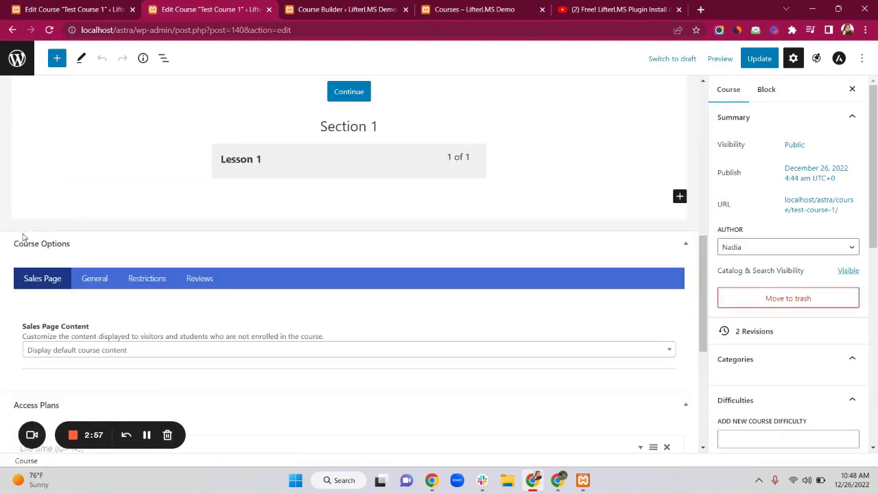
pyautogui.click(160, 282)
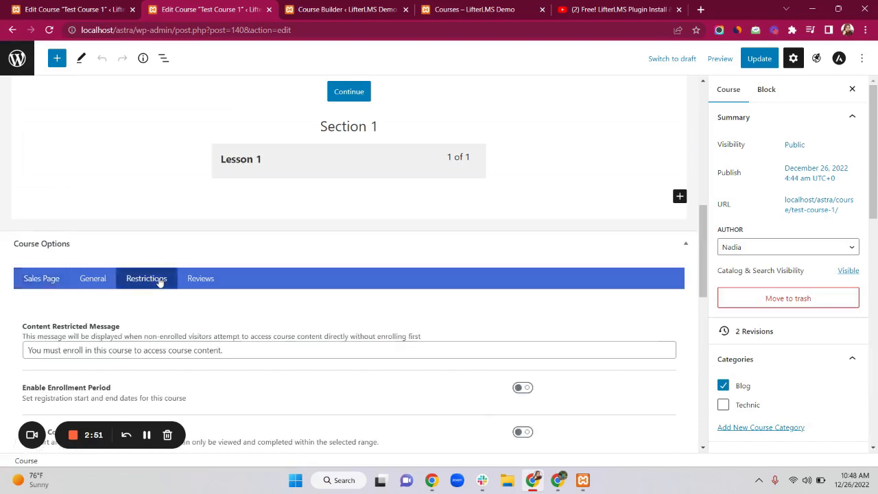
pyautogui.scroll(-3, 160, 282)
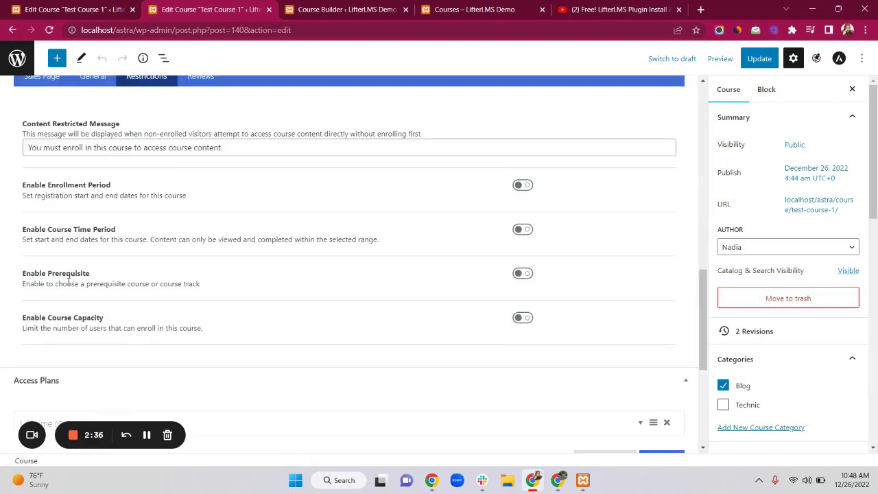
# Step: Enable a prerequisite for Test Course 1, choose Test Course as the prerequisite course, and update the course
pyautogui.click(524, 273)
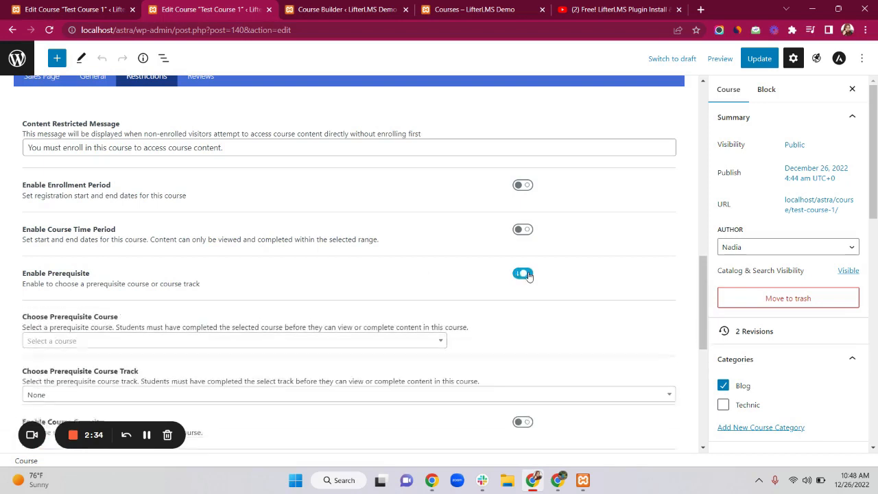
pyautogui.click(332, 343)
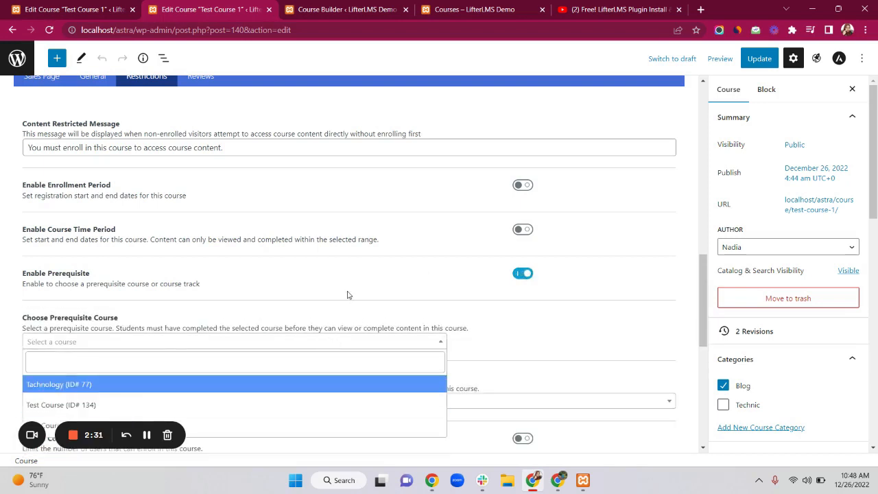
pyautogui.click(250, 408)
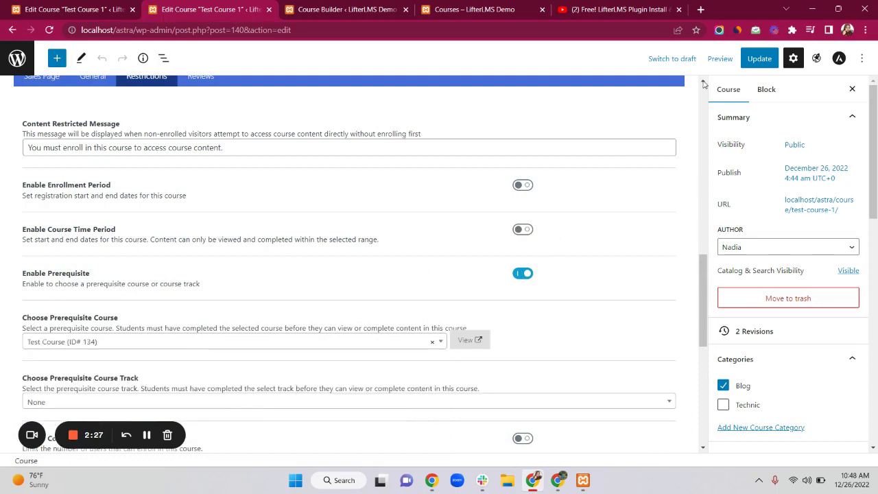
pyautogui.click(752, 59)
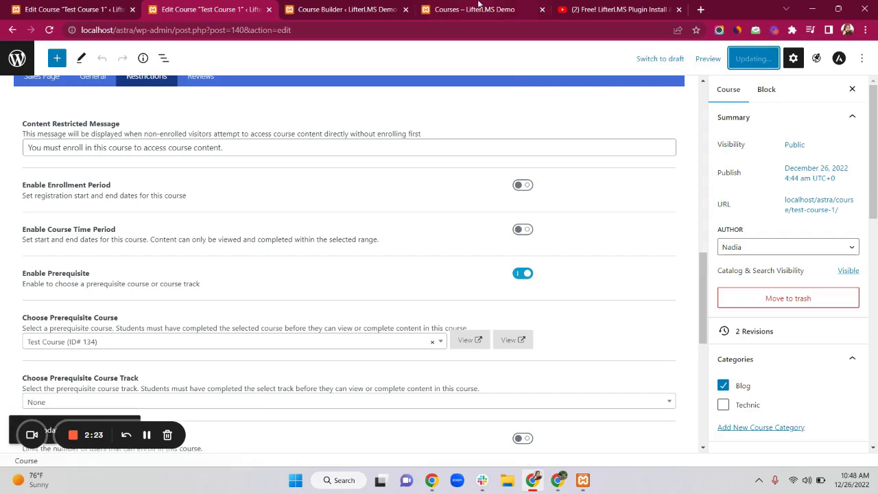
# Step: Reload the course catalog on the site and open Test Course 1 to check its prerequisite notice
pyautogui.click(478, 9)
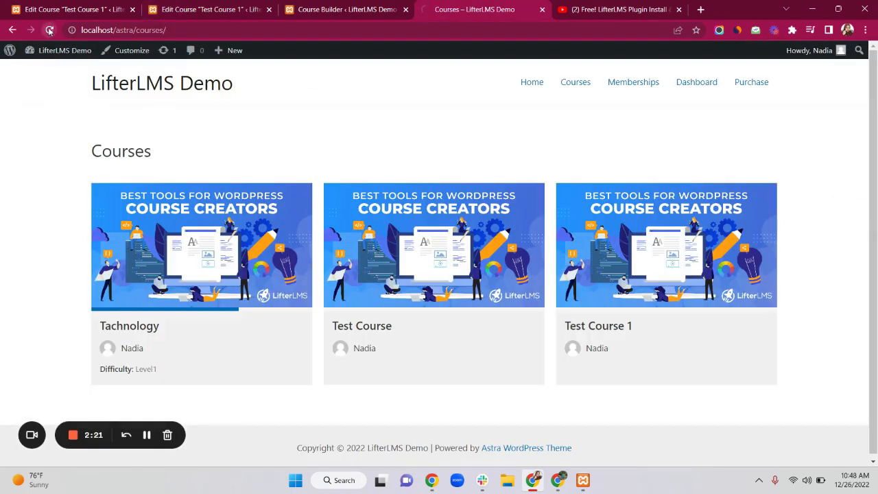
pyautogui.click(49, 31)
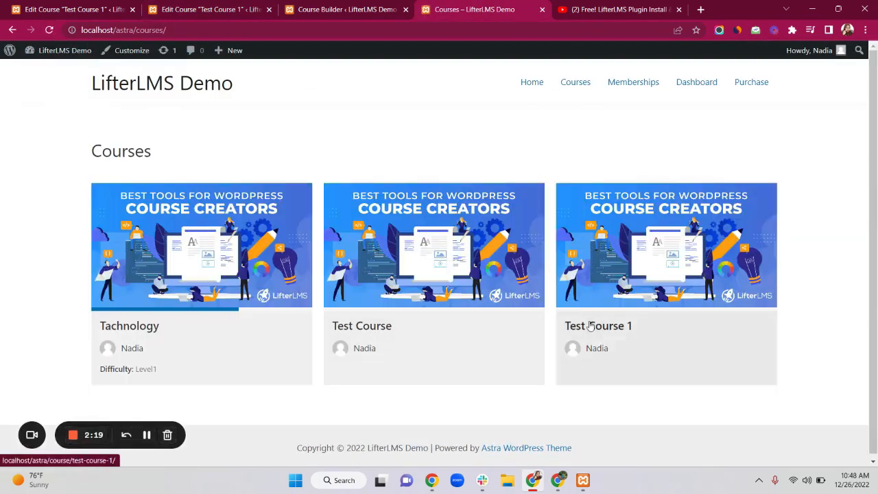
pyautogui.click(605, 328)
pyautogui.scroll(-1, 365, 332)
pyautogui.scroll(-7, 365, 333)
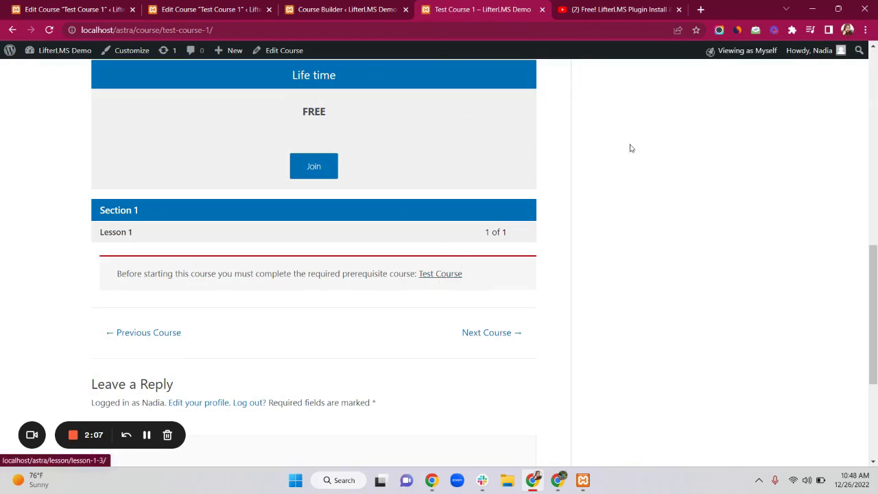
# Step: View Test Course 1 as a student and check whether Lesson 1 can be accessed
pyautogui.moveTo(741, 53)
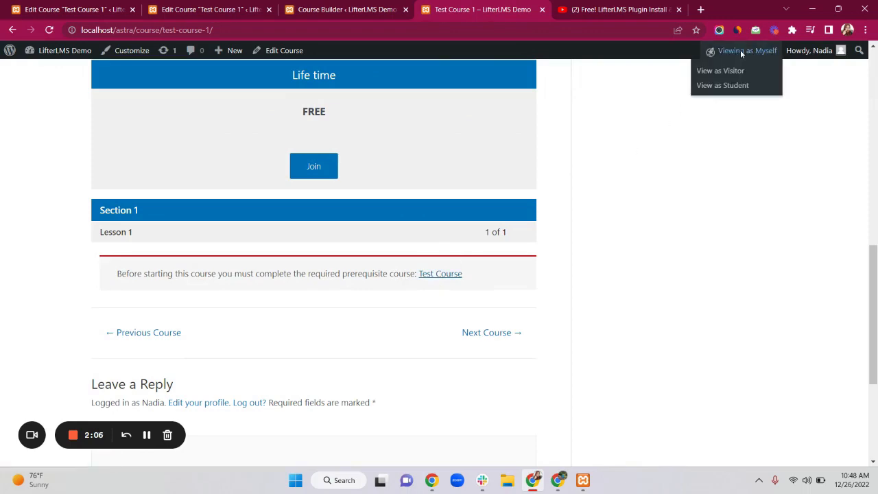
pyautogui.click(726, 87)
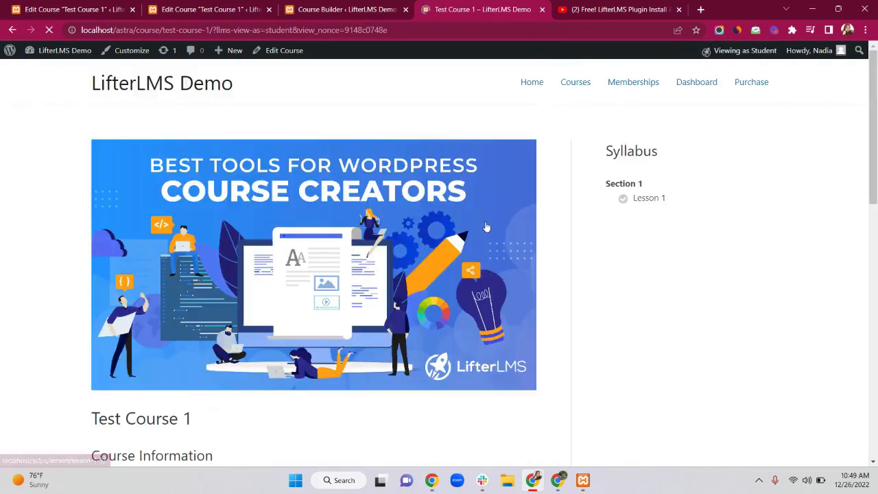
pyautogui.scroll(-5, 287, 320)
pyautogui.scroll(-2, 287, 320)
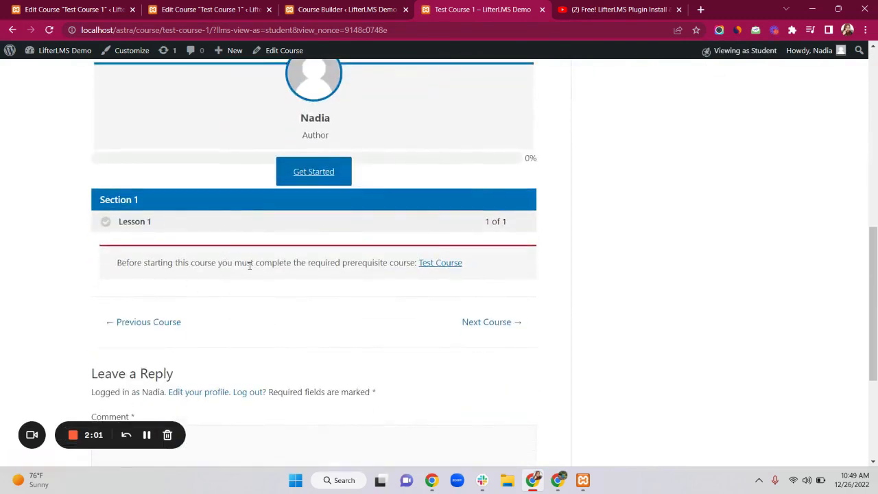
pyautogui.moveTo(123, 218)
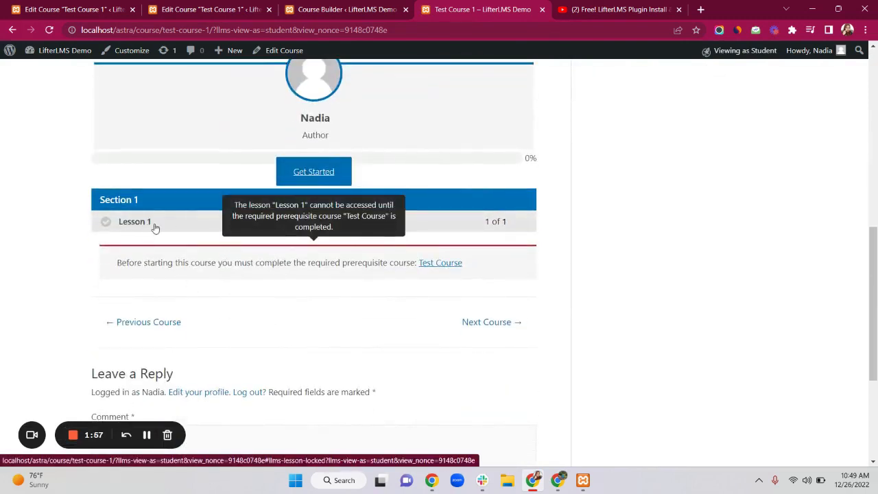
pyautogui.moveTo(190, 222)
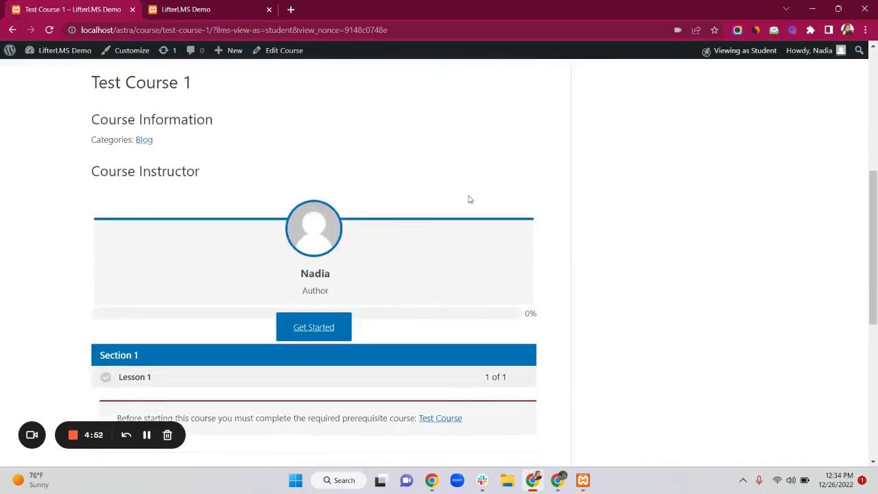
# Step: Open the site's admin dashboard in a new tab and start adding a new membership
pyautogui.scroll(5, 467, 198)
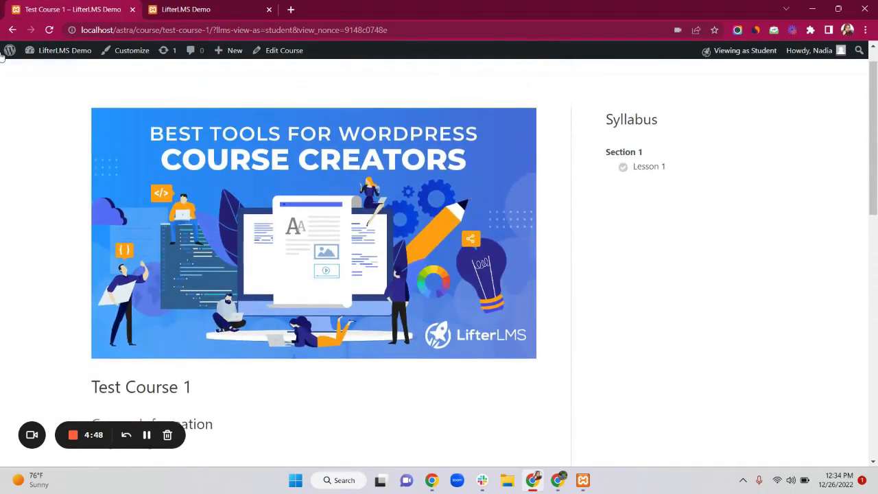
pyautogui.moveTo(60, 48)
pyautogui.rightClick(51, 70)
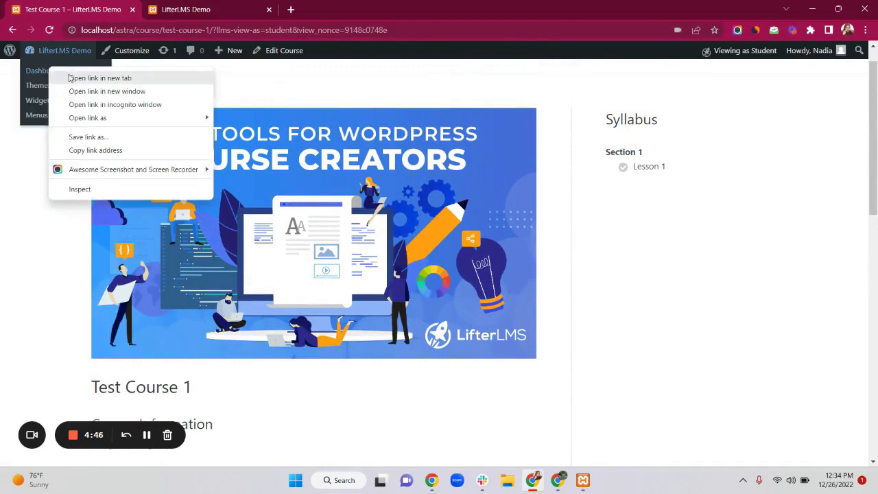
pyautogui.click(70, 77)
pyautogui.click(221, 6)
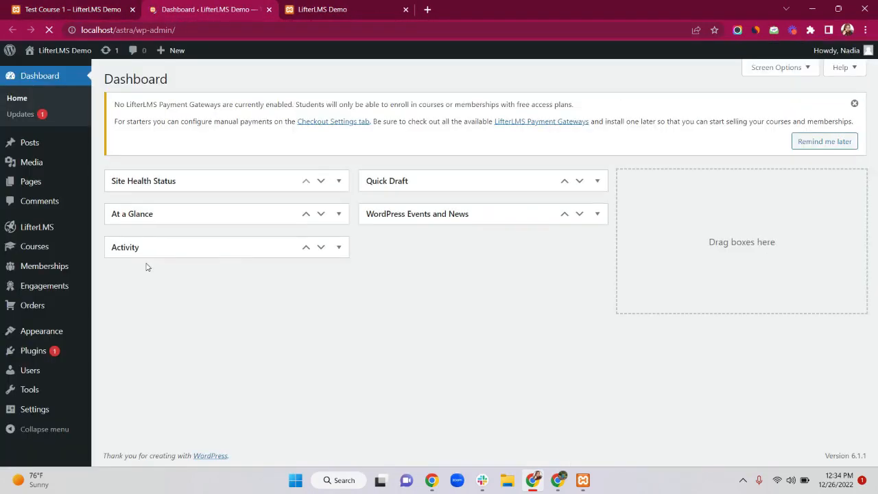
pyautogui.moveTo(54, 268)
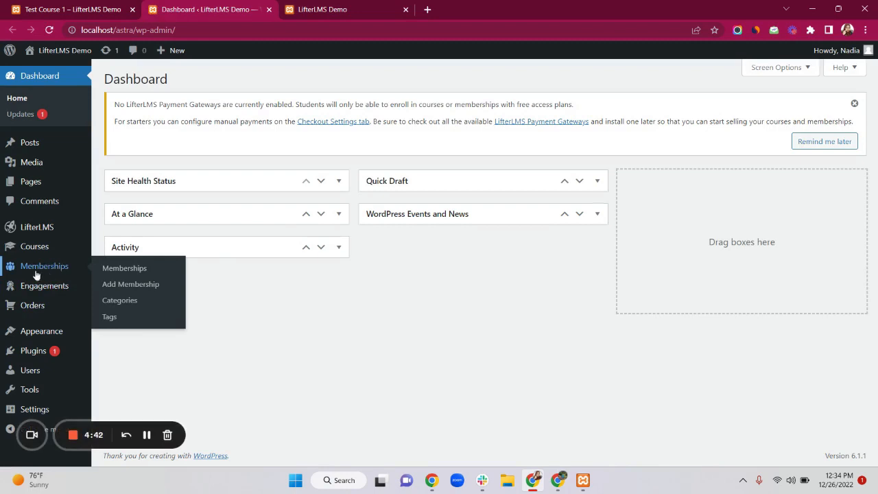
pyautogui.click(134, 287)
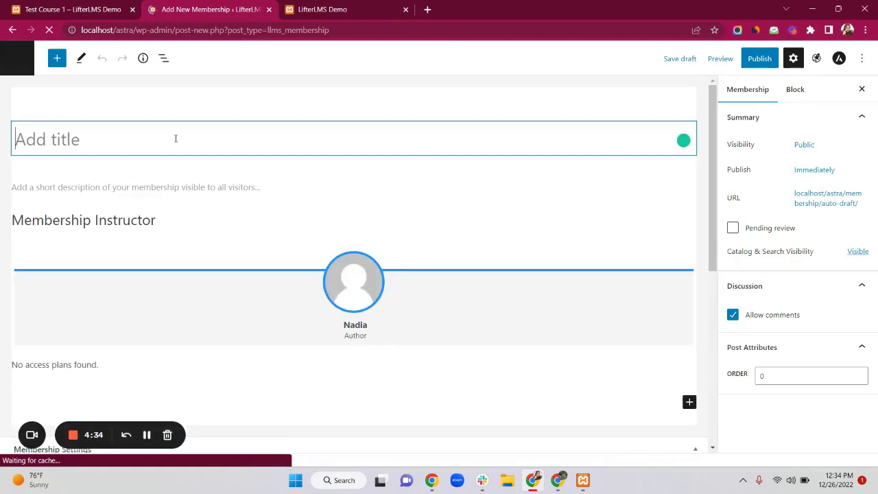
# Step: Title the membership Academy and add a short description beginning "This is a short description of your membership so your visitors know what it's all about."
pyautogui.write('Aca')
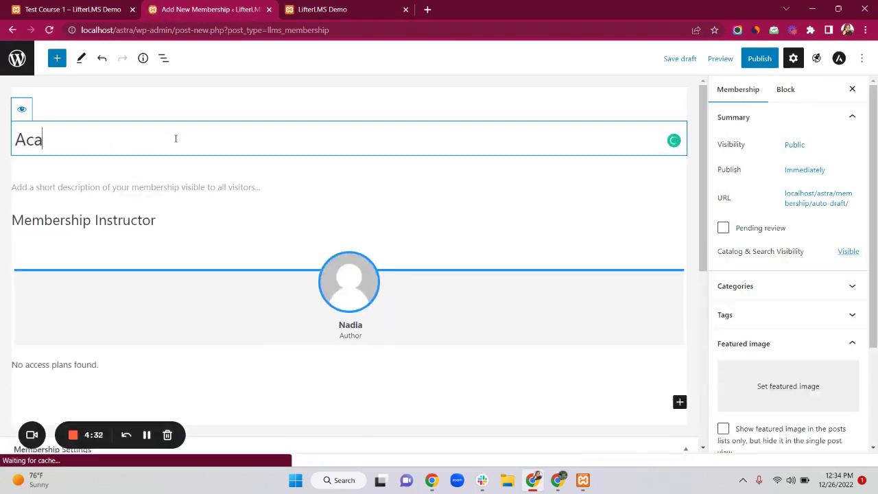
pyautogui.write('demy')
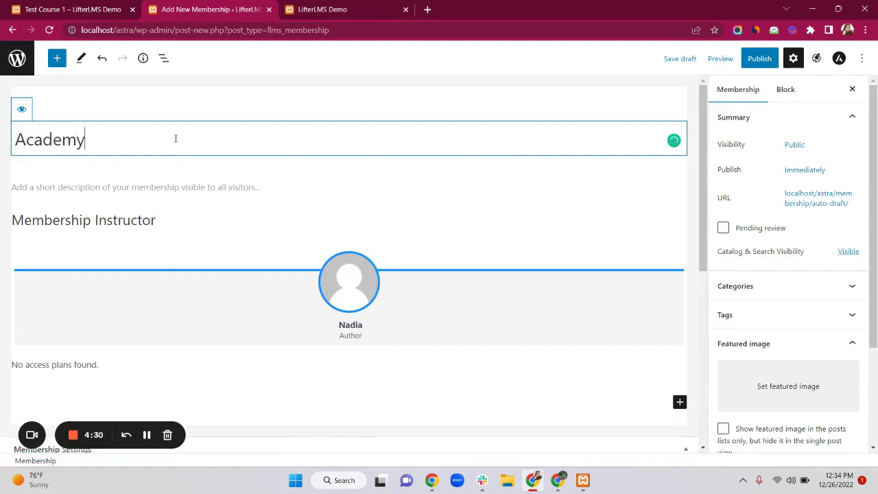
pyautogui.click(165, 189)
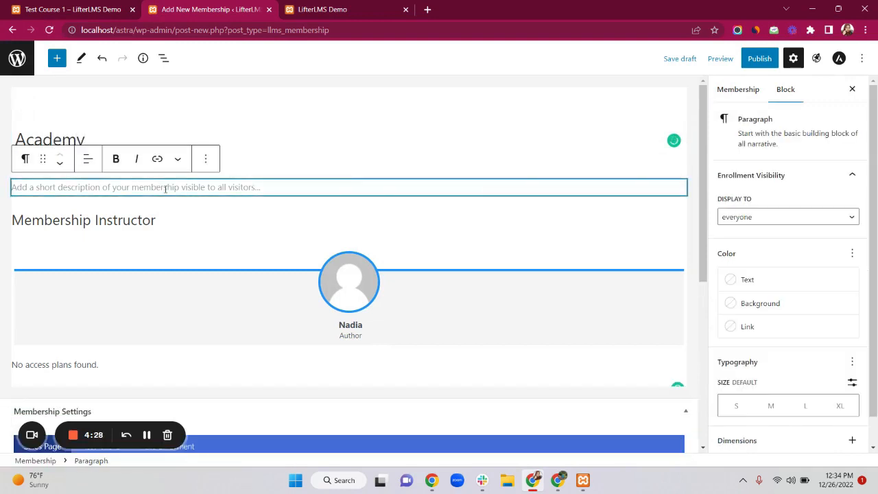
pyautogui.write("This is a short description of your membership so your visitors know what it's all about. LifterLMS can be used to fulfill any membership need you have without the need for additional software. You could have a simple 1 course website or complex membership site. LifterLMS does it all.")
pyautogui.click(142, 272)
# Step: Add a new access plan to the Academy membership and title it Monthly
pyautogui.scroll(-1, 140, 173)
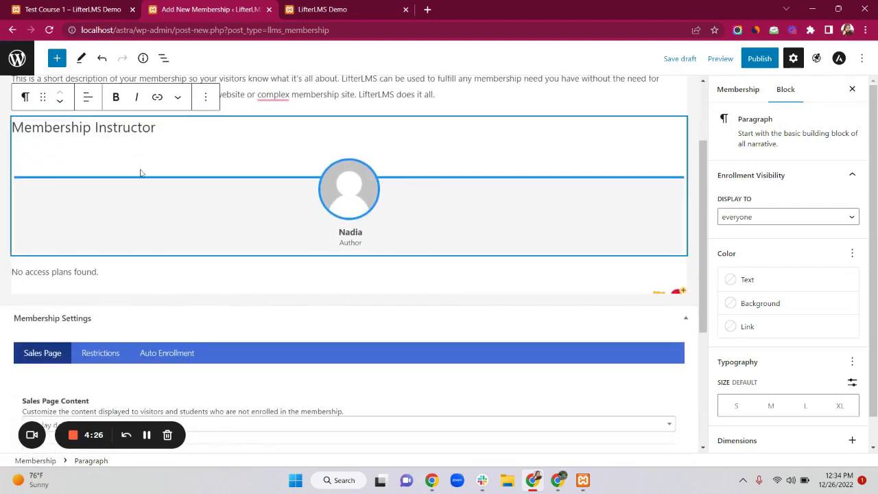
pyautogui.scroll(-3, 238, 194)
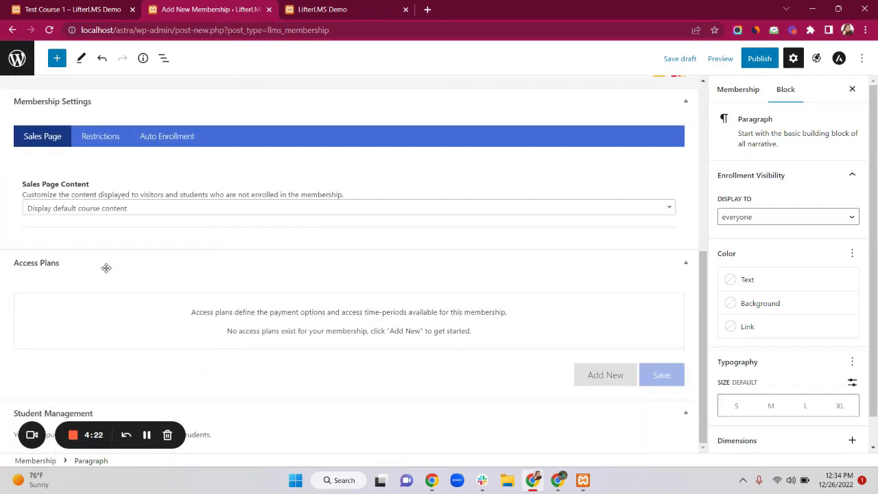
pyautogui.click(609, 375)
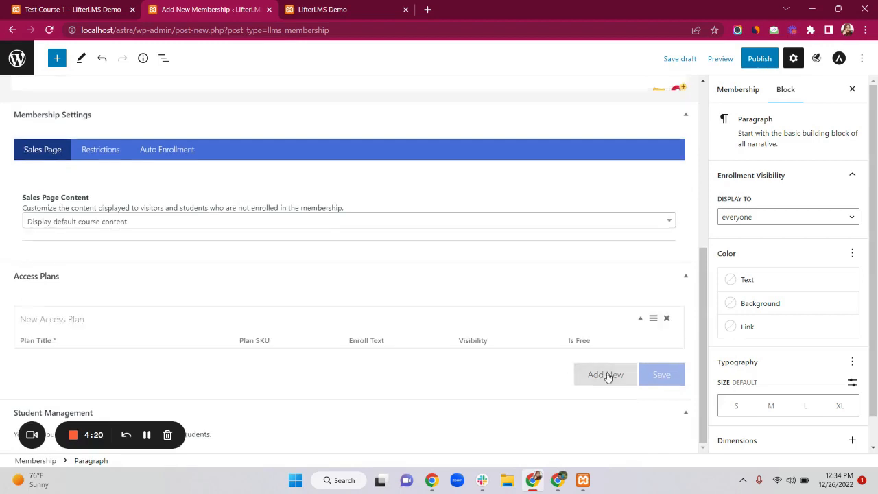
pyautogui.scroll(-2, 275, 288)
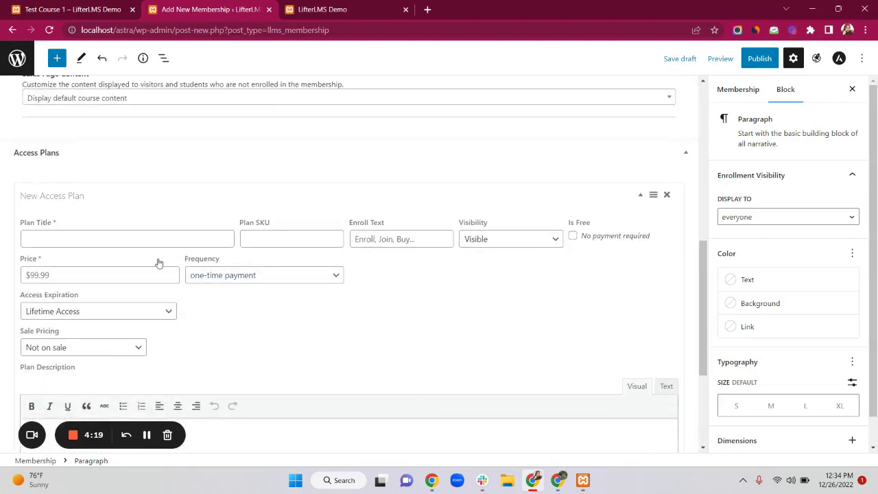
pyautogui.click(121, 237)
pyautogui.write('Mo')
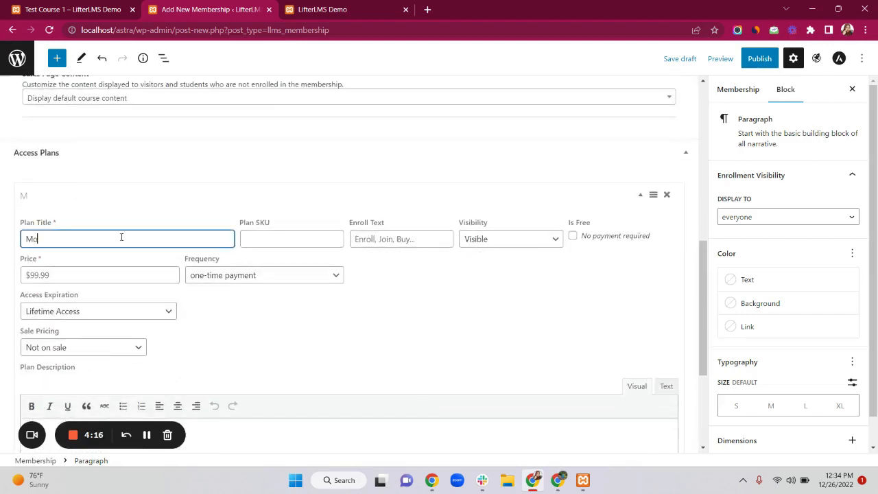
pyautogui.write('nthly')
# Step: Set the Monthly plan's enroll text to Buy, keep its visibility as Visible, and set the price to 100
pyautogui.click(382, 238)
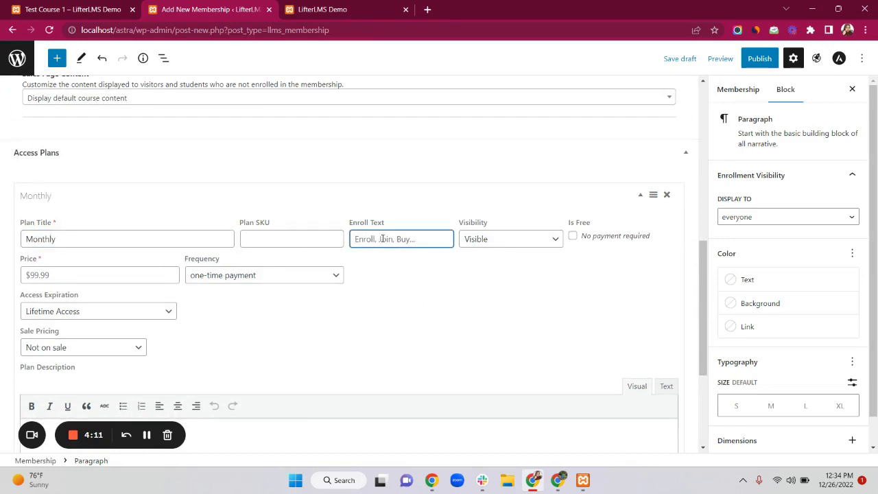
pyautogui.write('Buy')
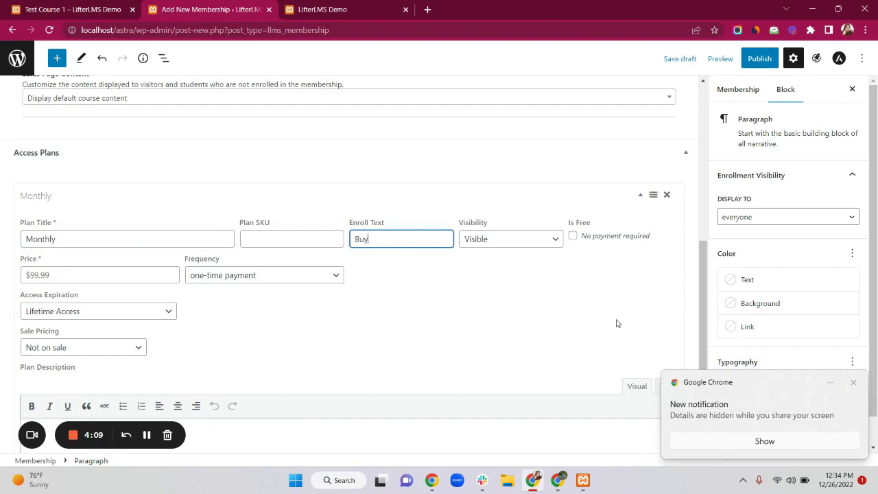
pyautogui.click(500, 240)
pyautogui.click(500, 240)
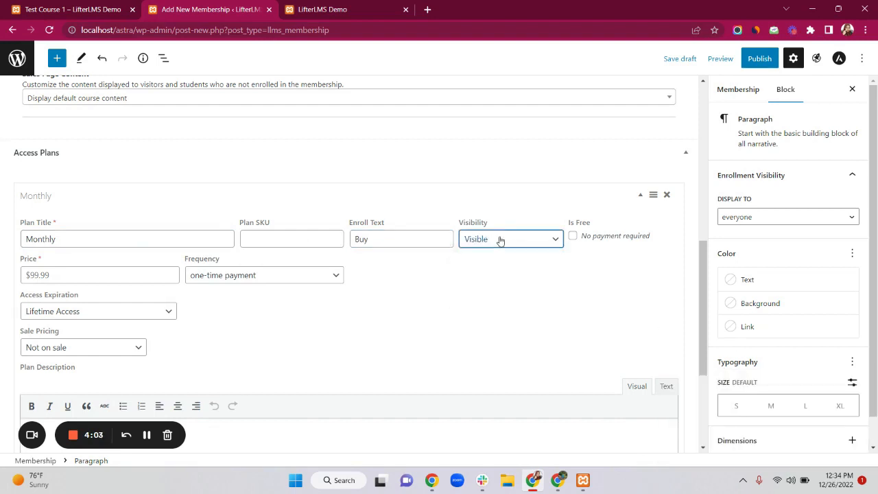
pyautogui.click(66, 273)
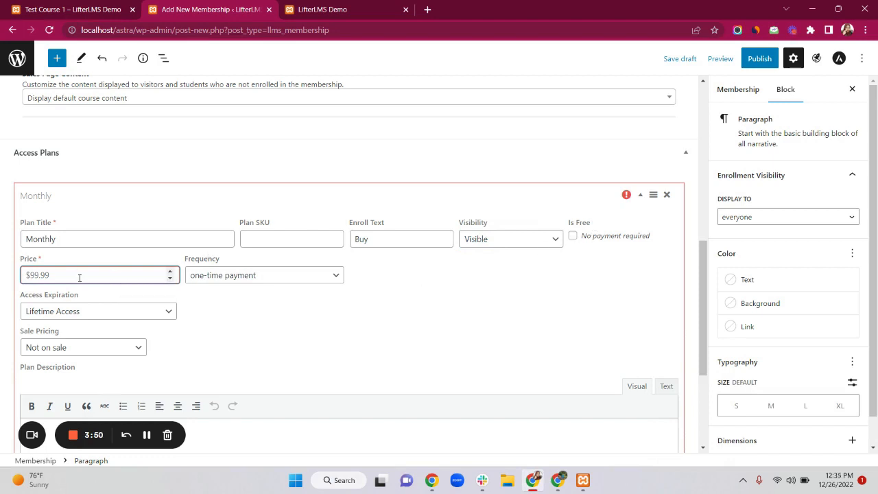
pyautogui.write('1')
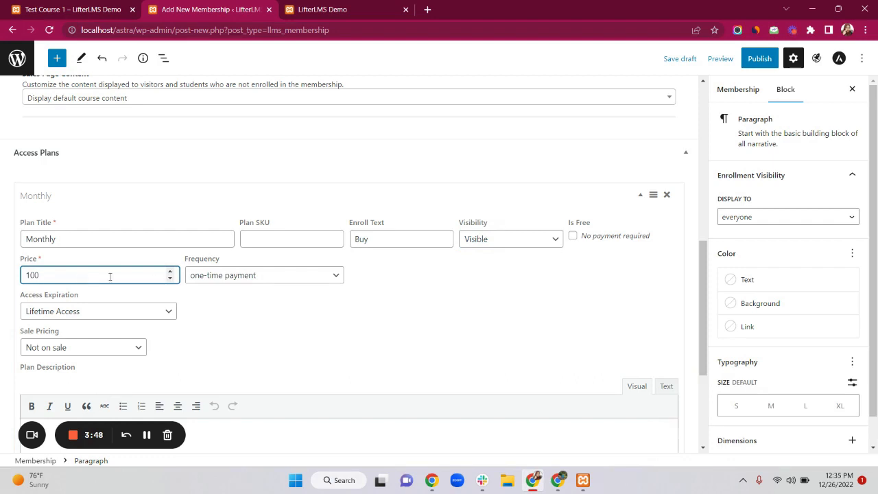
pyautogui.write('00')
# Step: Set the Monthly plan's payment frequency to every month, keeping the plan length for all time
pyautogui.click(221, 275)
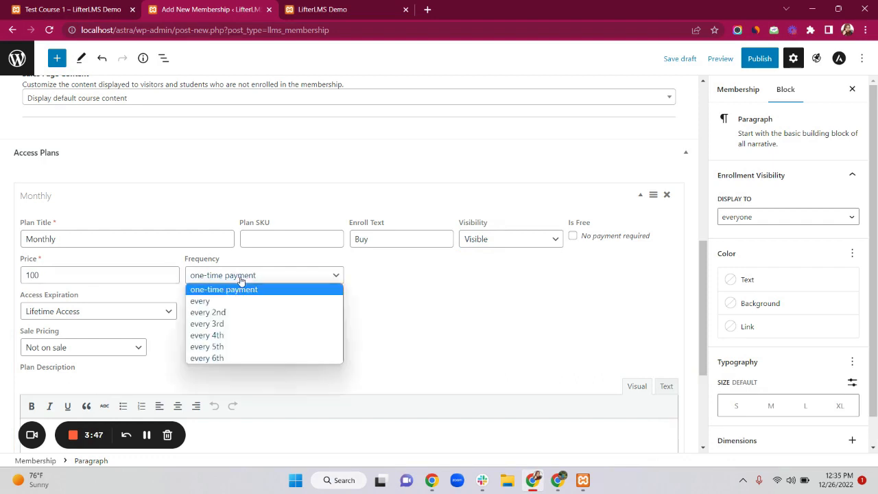
pyautogui.click(213, 303)
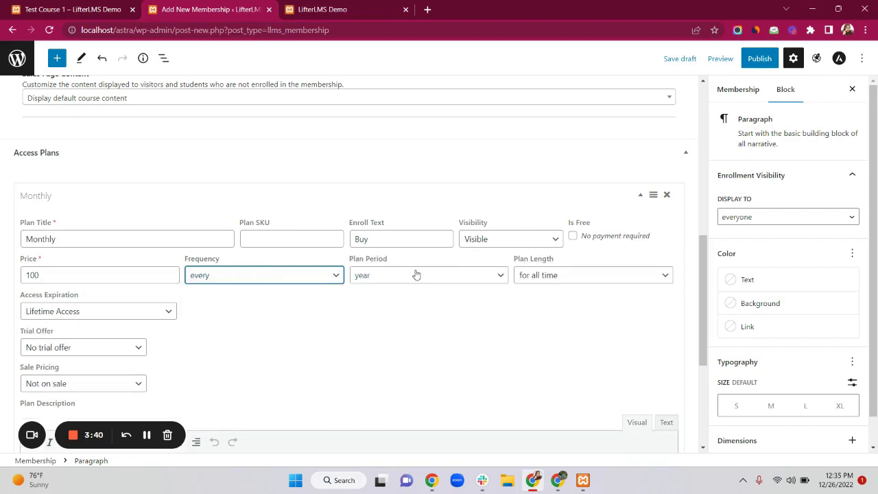
pyautogui.click(416, 275)
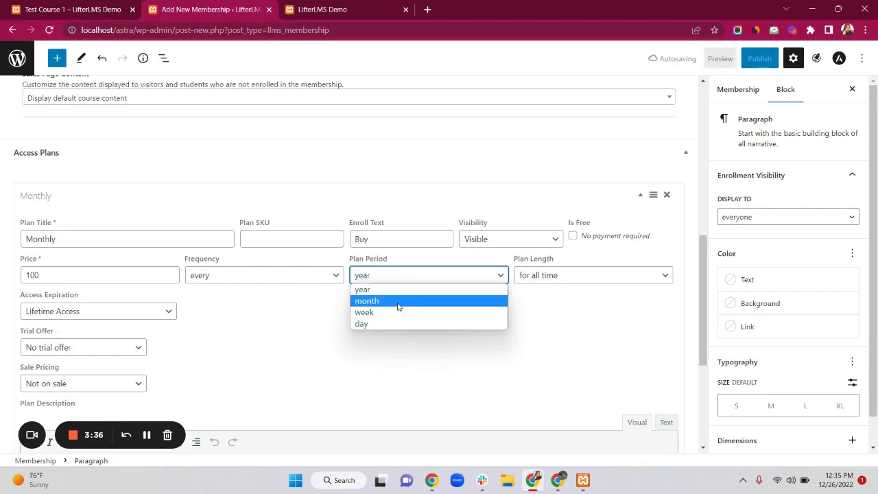
pyautogui.click(398, 303)
pyautogui.click(546, 275)
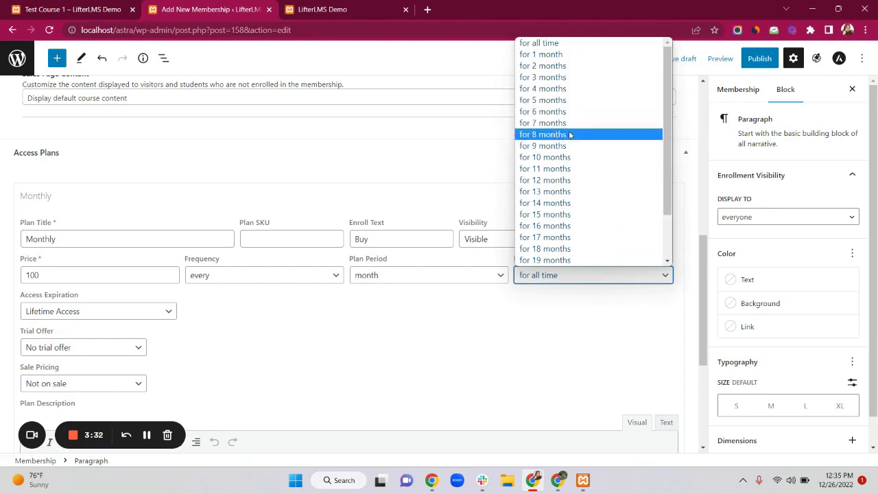
pyautogui.click(551, 278)
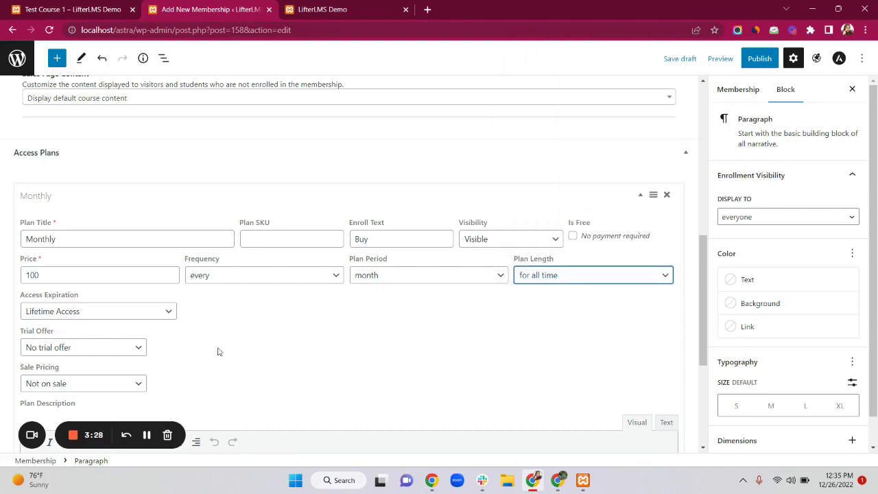
# Step: Try access expirations of Expires after 2 years and Expires on 12/31/2022 for the Monthly plan, and restore Lifetime Access
pyautogui.click(88, 312)
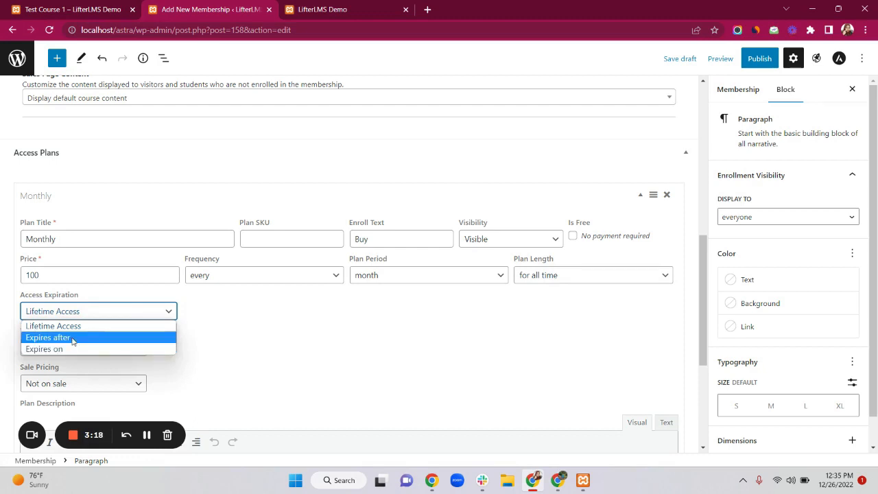
pyautogui.click(73, 337)
pyautogui.click(220, 308)
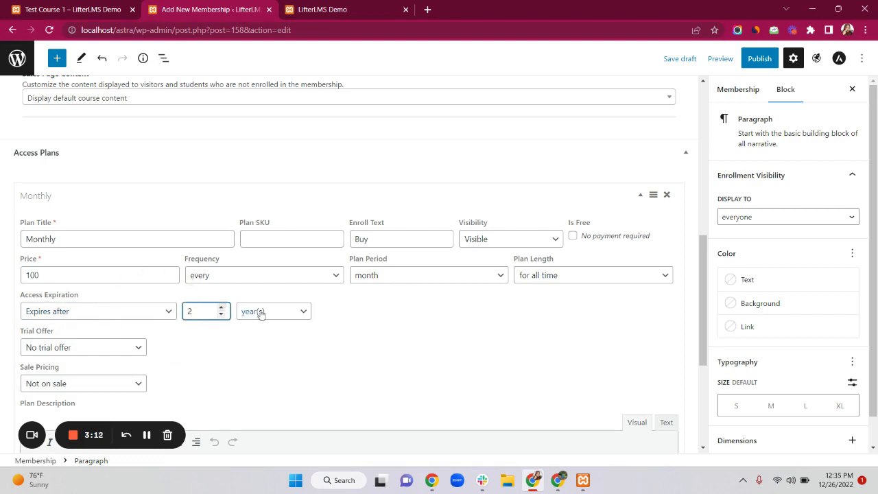
pyautogui.click(144, 310)
pyautogui.click(110, 351)
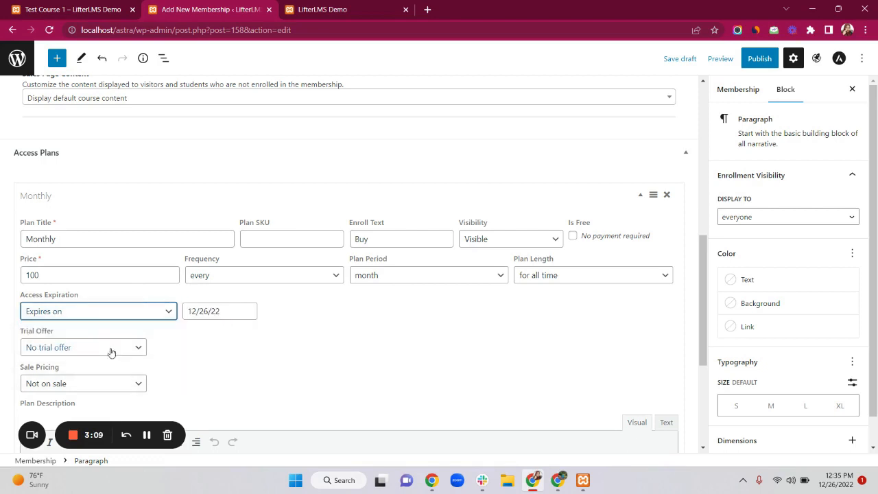
pyautogui.click(224, 310)
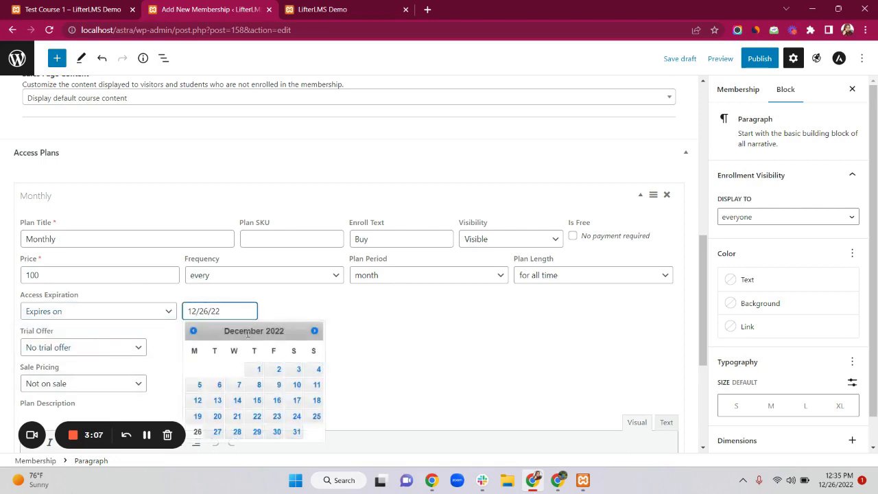
pyautogui.click(299, 432)
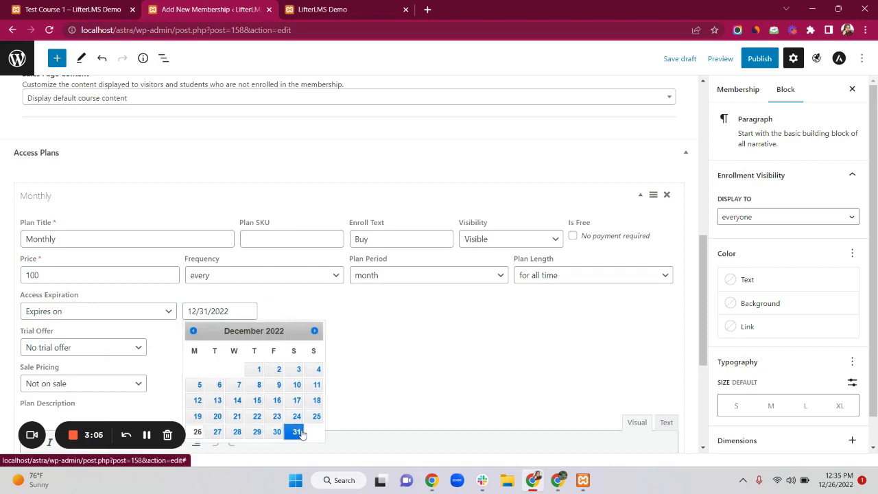
pyautogui.click(150, 318)
pyautogui.click(117, 327)
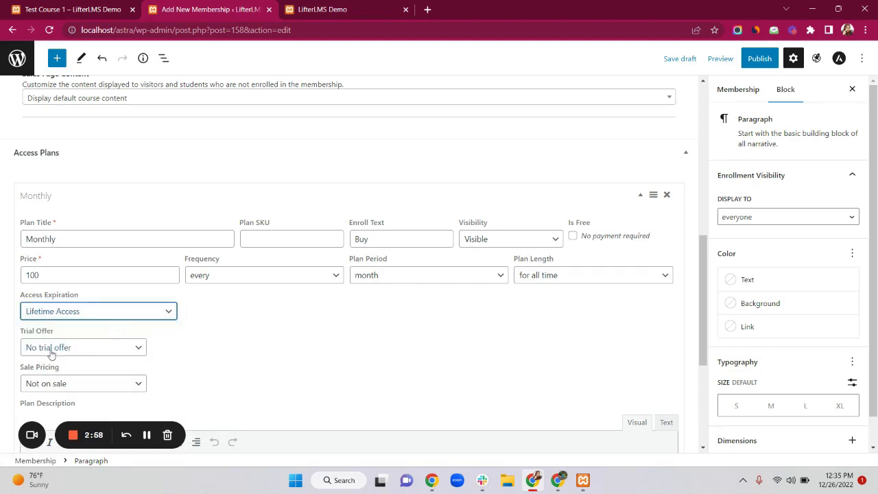
# Step: Keep the Monthly plan at No trial offer and Not on sale, and save the access plan
pyautogui.scroll(-1, 53, 349)
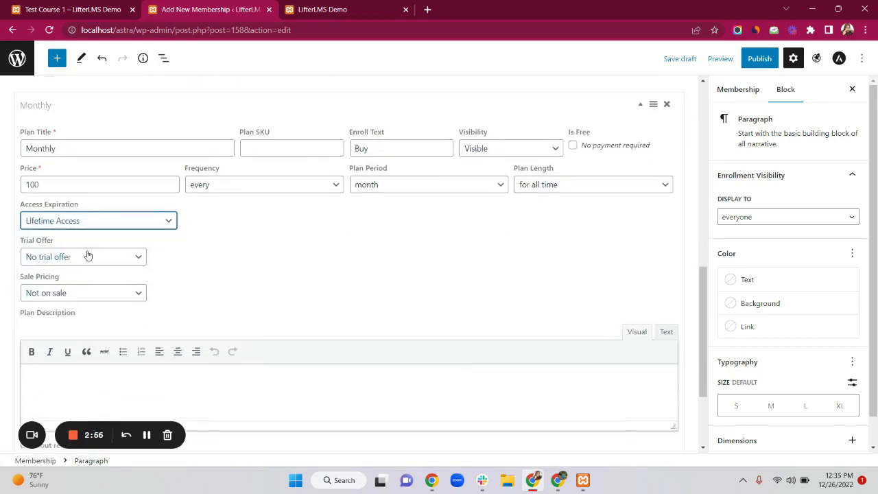
pyautogui.click(88, 256)
pyautogui.click(88, 256)
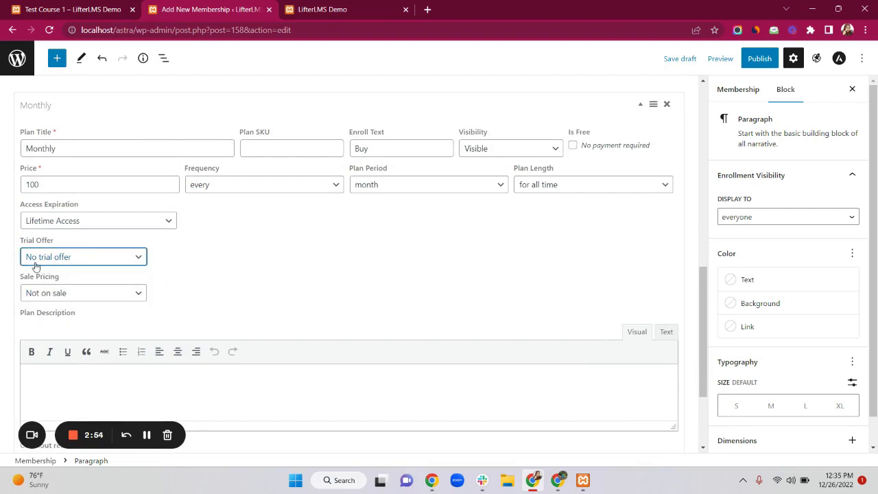
pyautogui.click(81, 294)
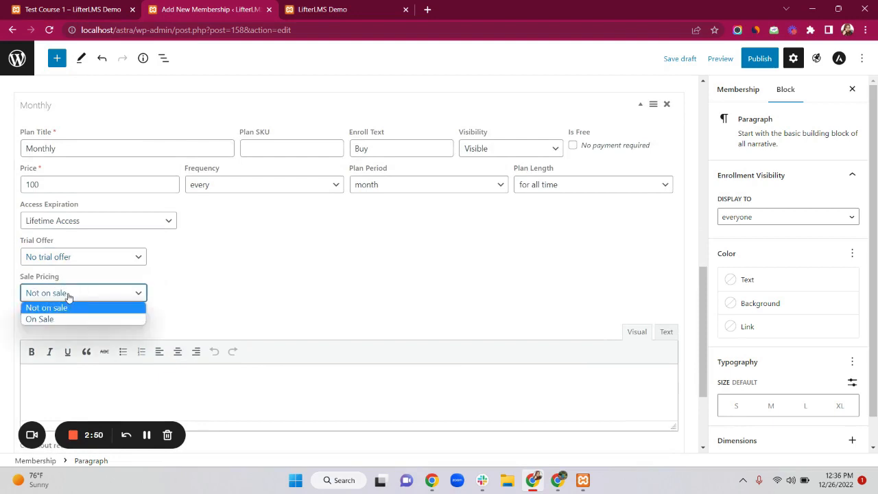
pyautogui.click(69, 309)
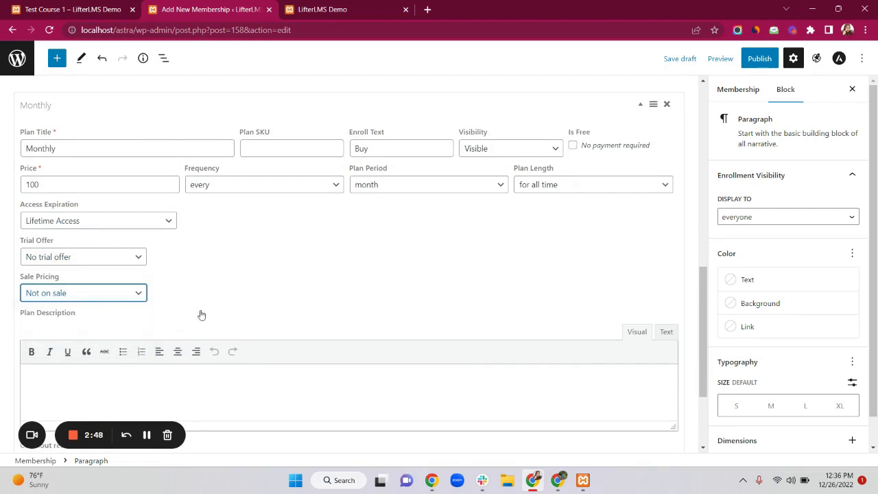
pyautogui.scroll(-2, 206, 319)
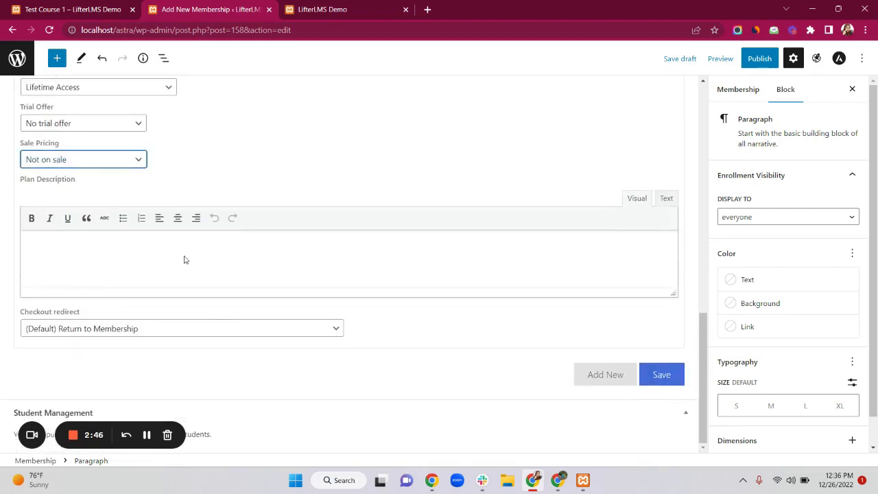
pyautogui.click(662, 376)
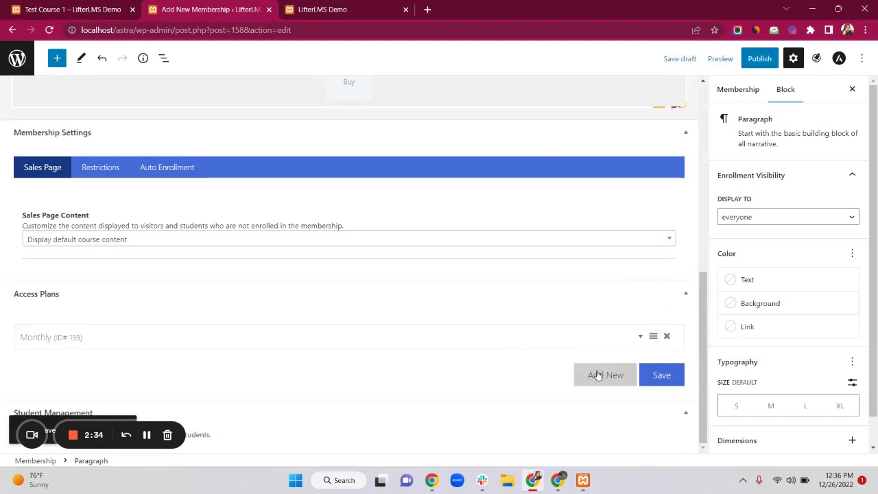
# Step: Add a second access plan to the Academy membership, titled Yearly, with the enroll text Buy
pyautogui.click(596, 372)
pyautogui.scroll(-3, 439, 333)
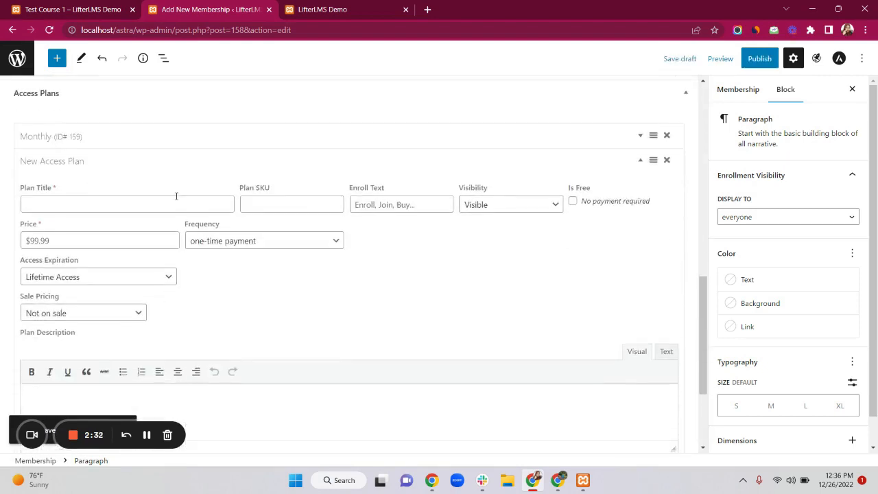
pyautogui.click(180, 205)
pyautogui.write('Yea')
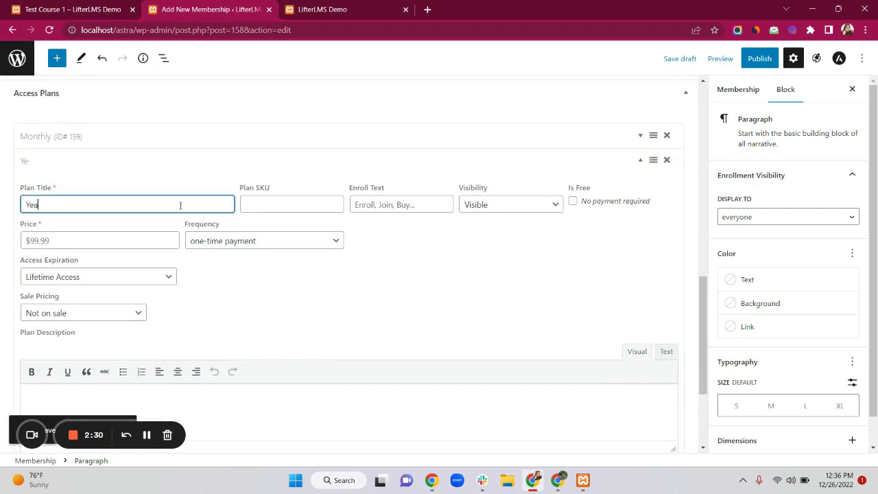
pyautogui.write('rly')
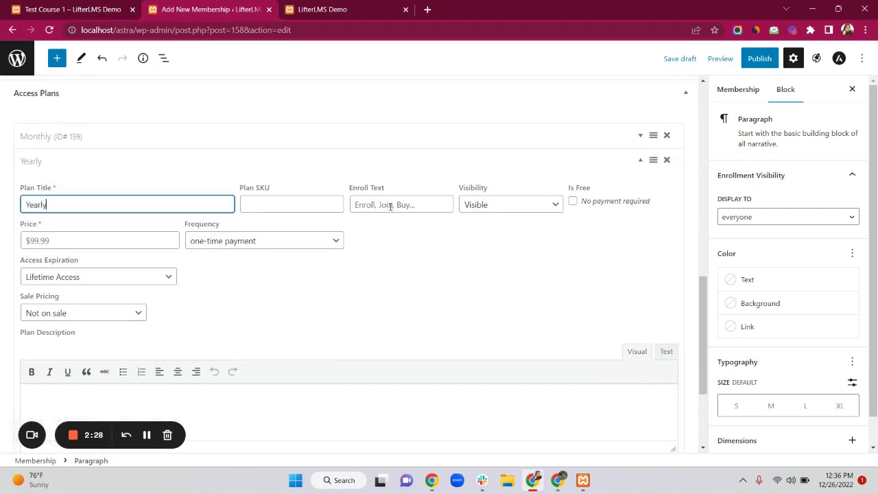
pyautogui.click(391, 206)
pyautogui.write('B')
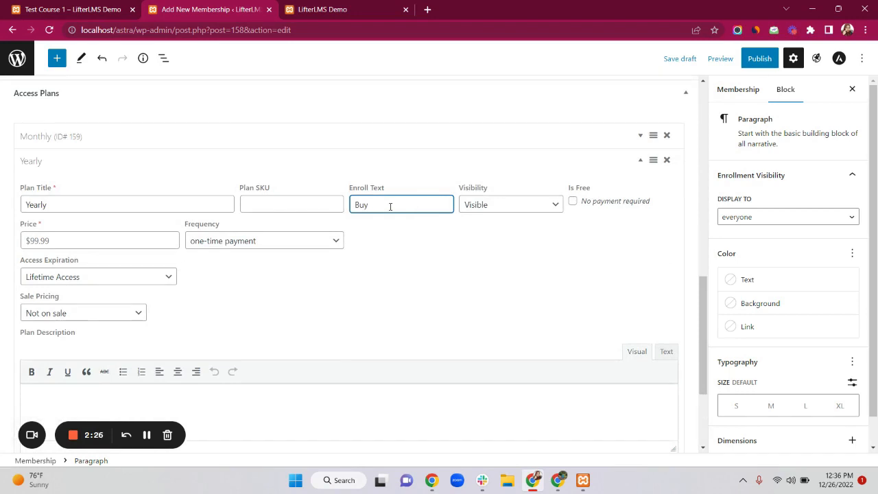
pyautogui.write('uy')
# Step: Price the Yearly plan at 200 with a payment frequency of every year, and save the access plans
pyautogui.click(101, 241)
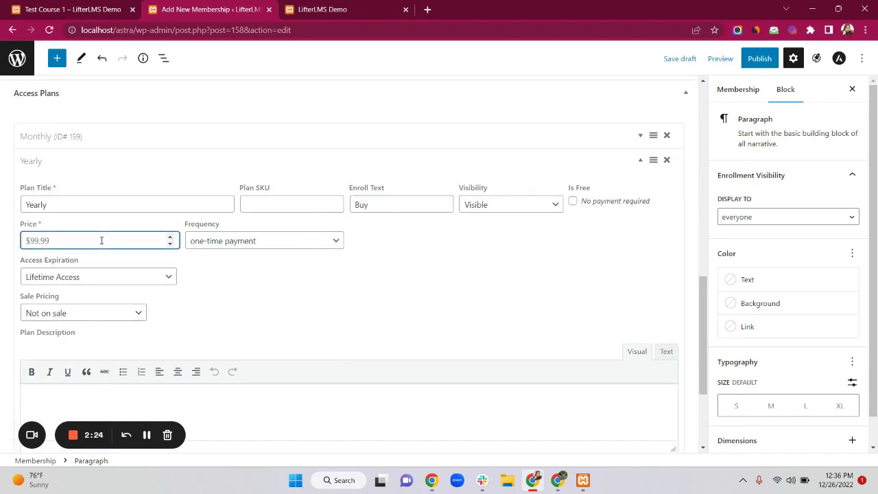
pyautogui.write('200')
pyautogui.click(242, 240)
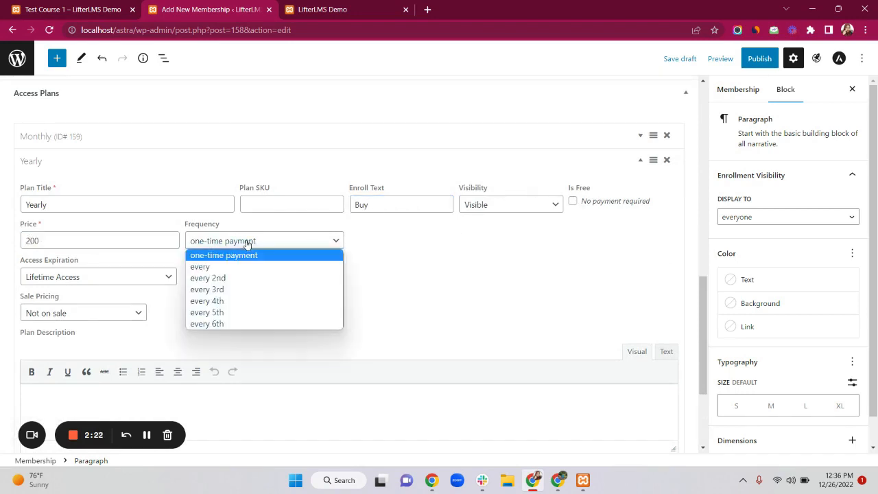
pyautogui.click(243, 266)
pyautogui.click(383, 240)
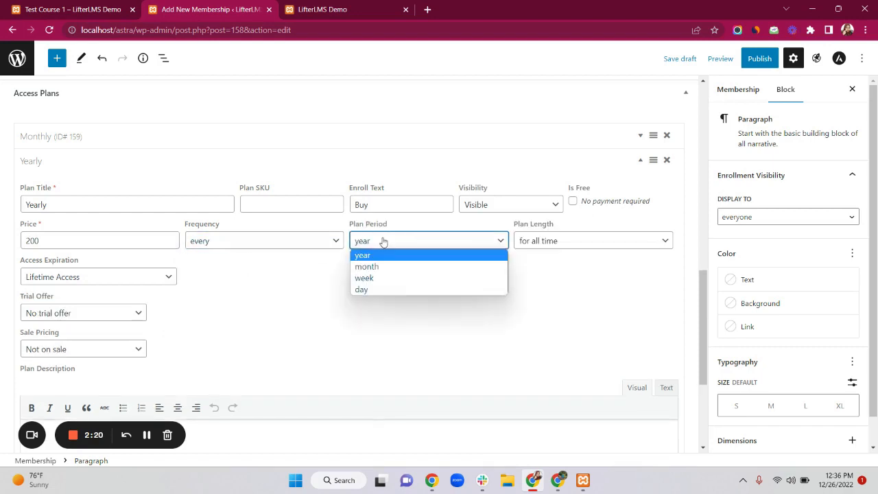
pyautogui.click(277, 292)
pyautogui.scroll(-3, 441, 292)
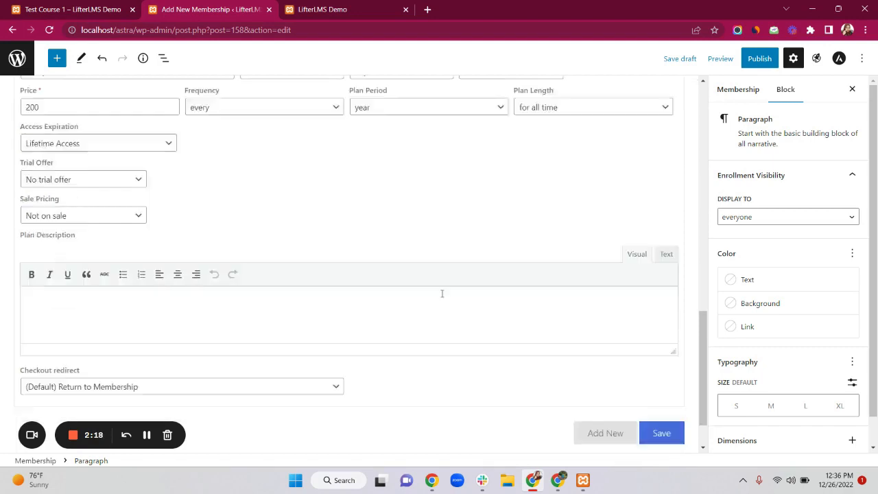
pyautogui.click(659, 375)
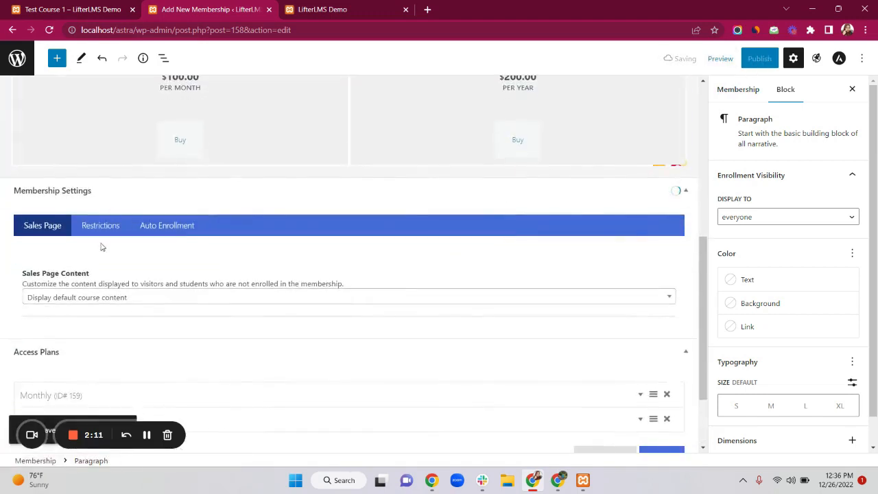
# Step: Add the Tachnology course to the Academy membership's automatic enrollment
pyautogui.click(169, 226)
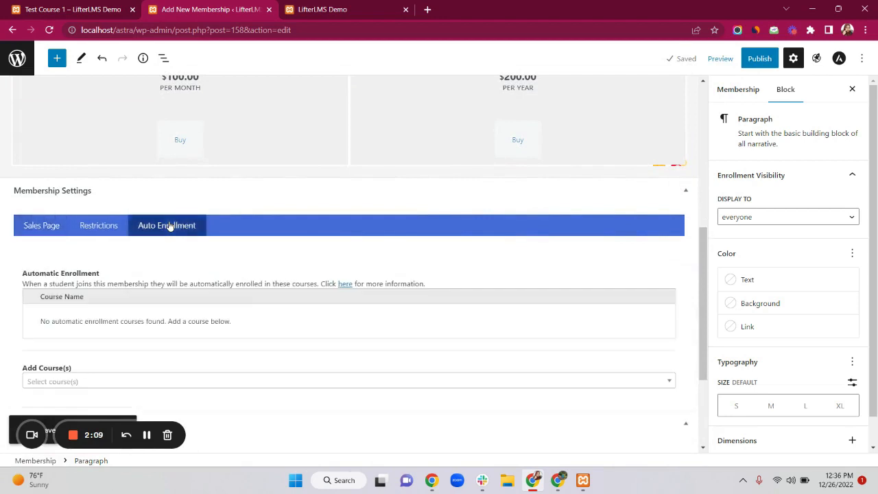
pyautogui.scroll(-3, 157, 261)
pyautogui.click(154, 267)
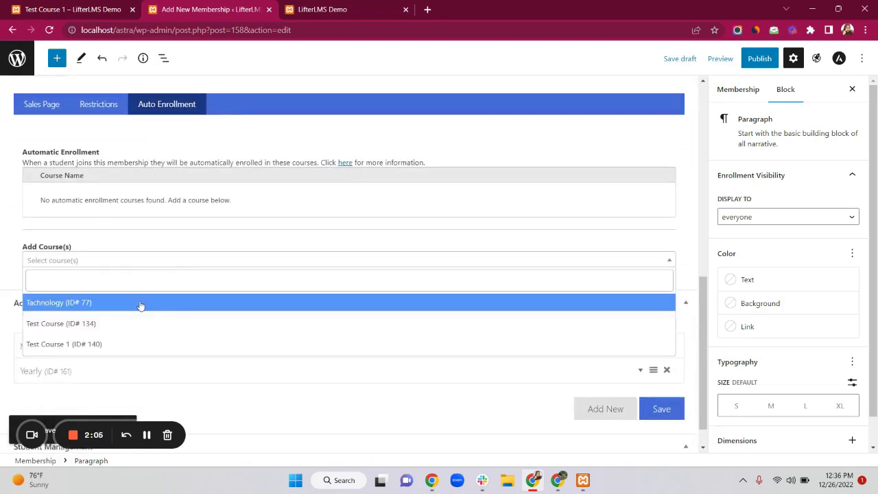
pyautogui.click(140, 306)
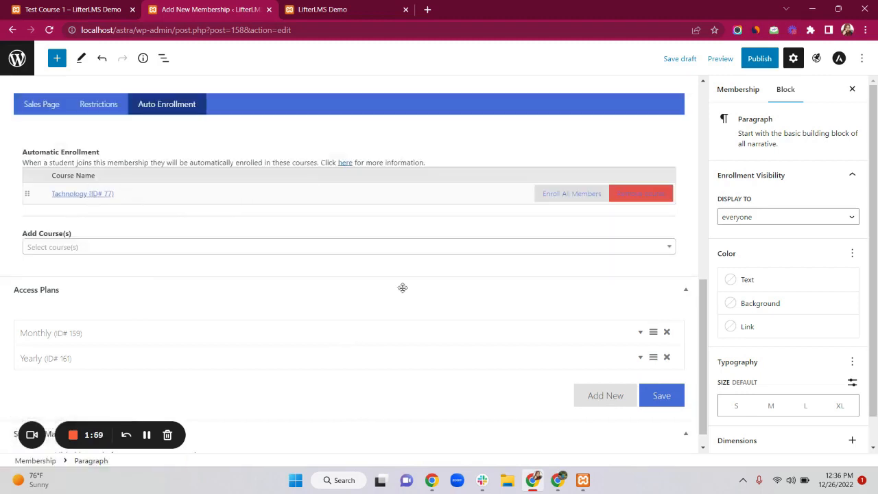
pyautogui.scroll(-1, 403, 291)
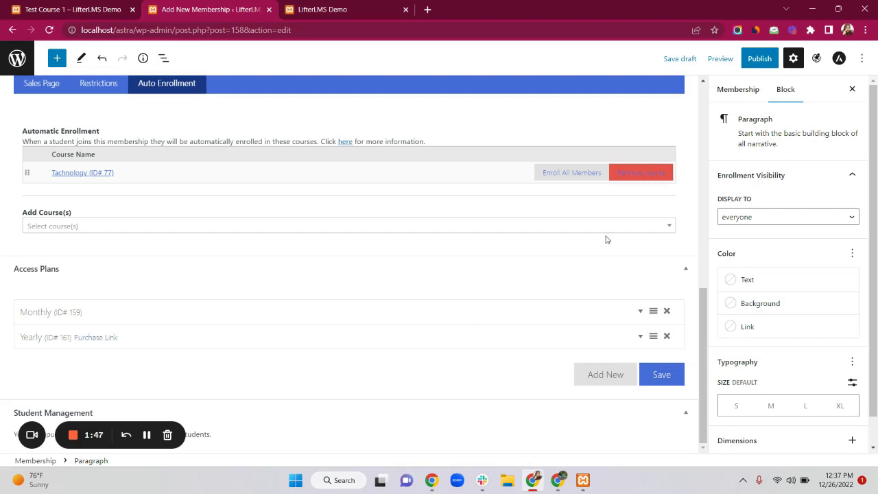
# Step: Set lifterlms.jpg from the media library as the Academy membership's featured image and publish the membership
pyautogui.scroll(-1, 753, 240)
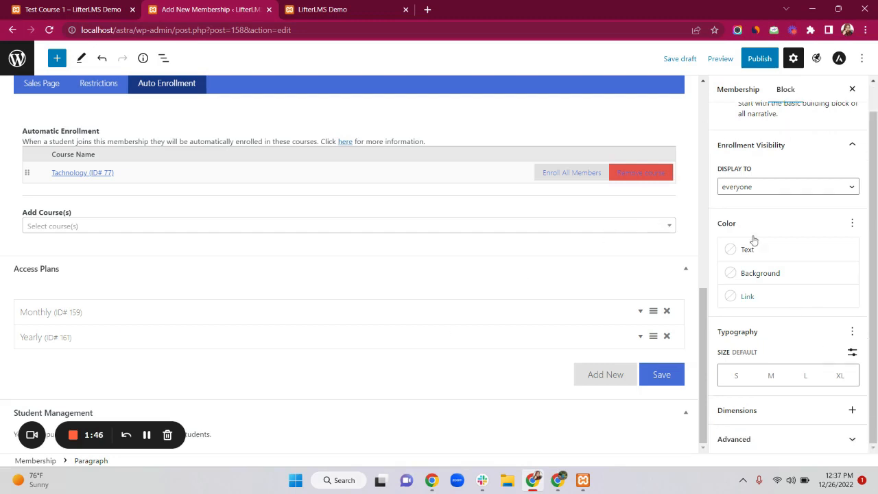
pyautogui.click(738, 100)
pyautogui.click(784, 378)
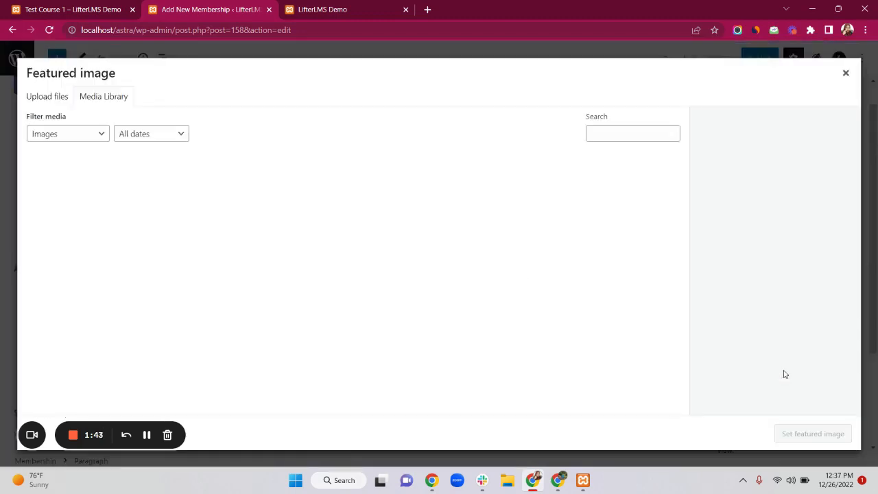
pyautogui.click(63, 190)
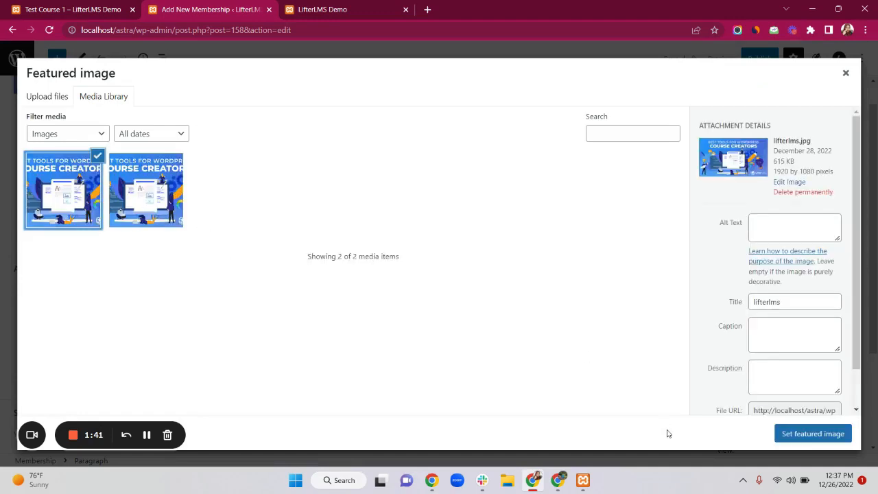
pyautogui.click(787, 442)
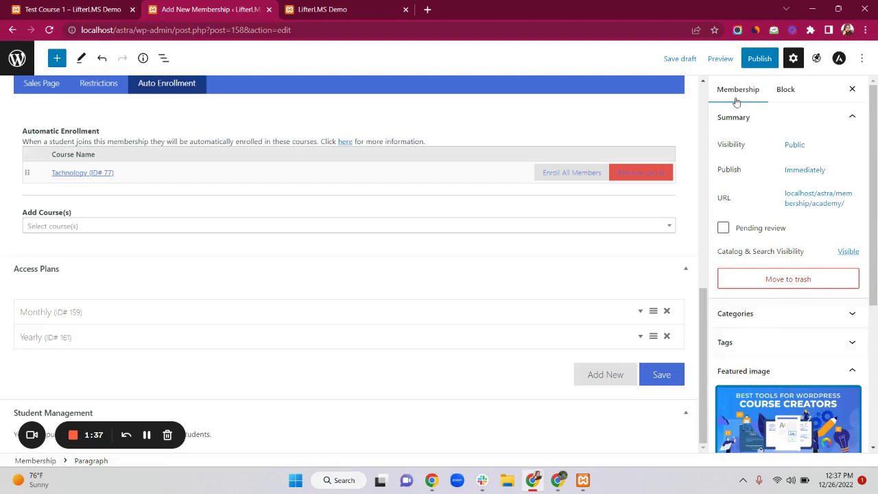
pyautogui.click(760, 60)
pyautogui.click(761, 55)
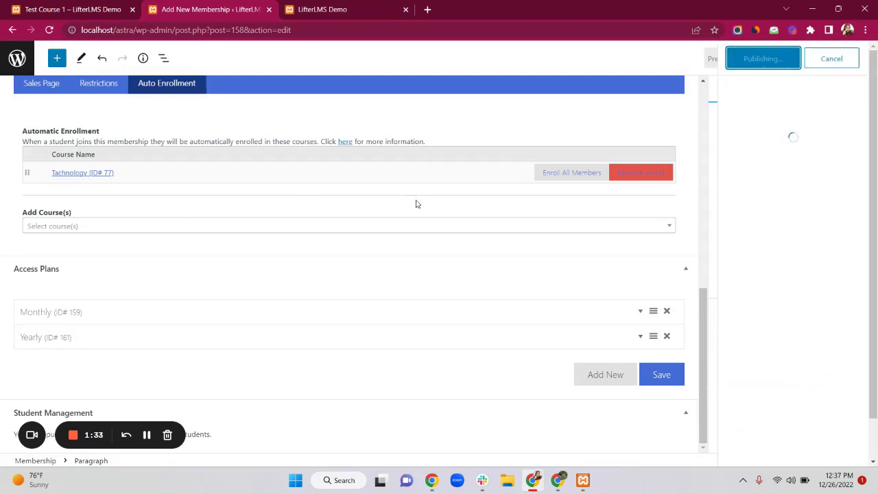
# Step: View the Academy membership's page on the front end of the site, down to the instructor section
pyautogui.click(360, 10)
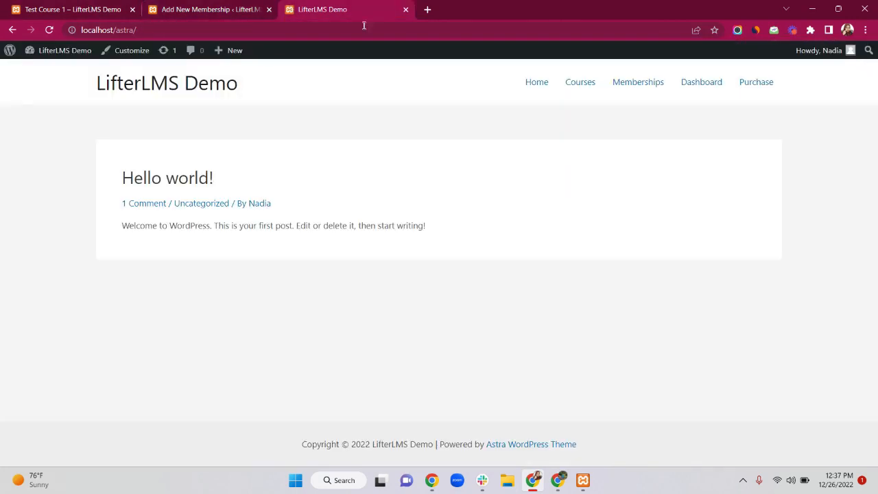
pyautogui.click(622, 84)
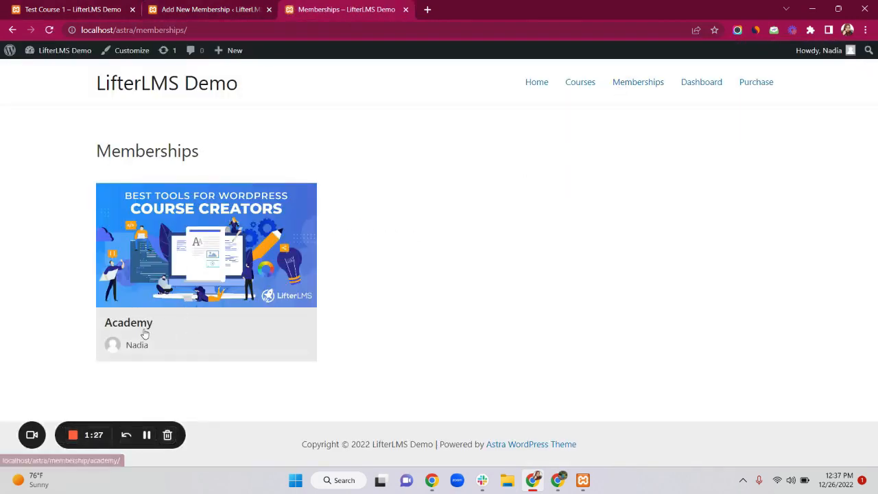
pyautogui.click(145, 333)
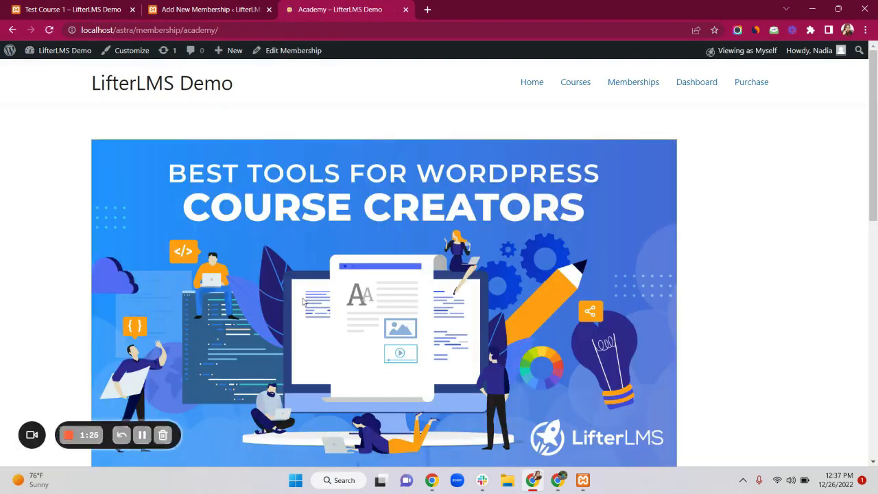
pyautogui.scroll(-7, 301, 298)
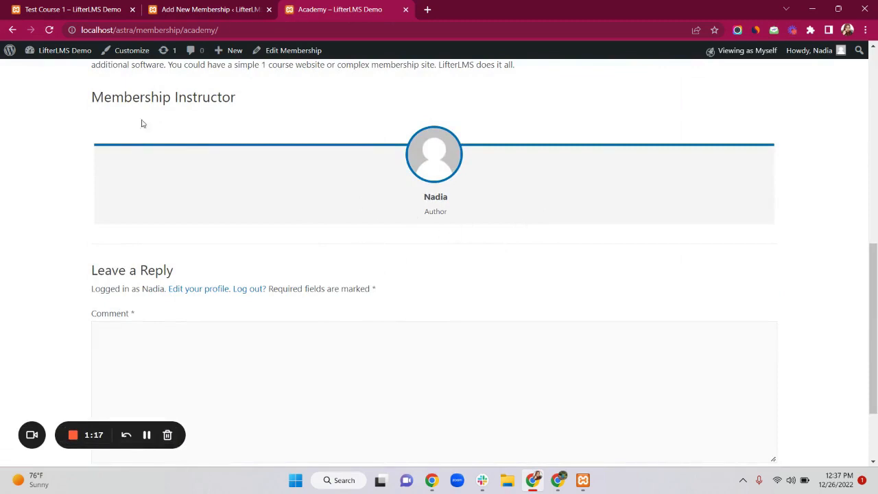
# Step: Open the site's admin dashboard in a new browser tab and go to the LifterLMS Checkout settings
pyautogui.moveTo(63, 52)
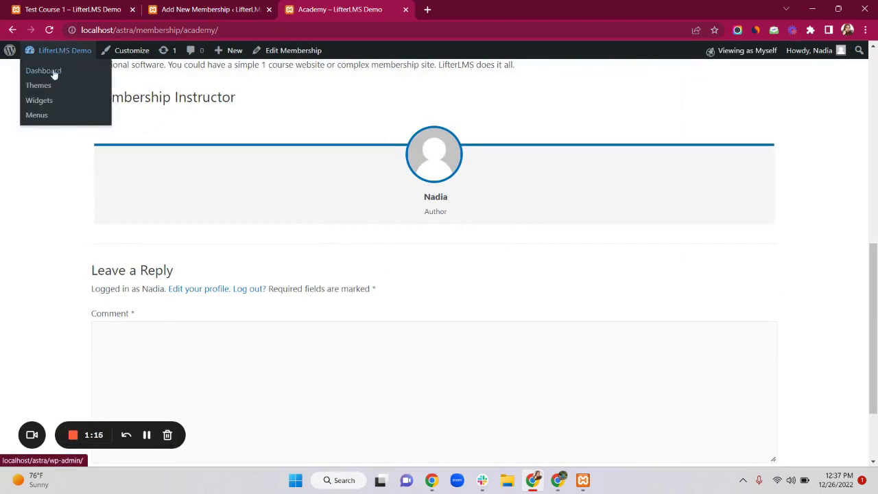
pyautogui.rightClick(55, 71)
pyautogui.click(93, 80)
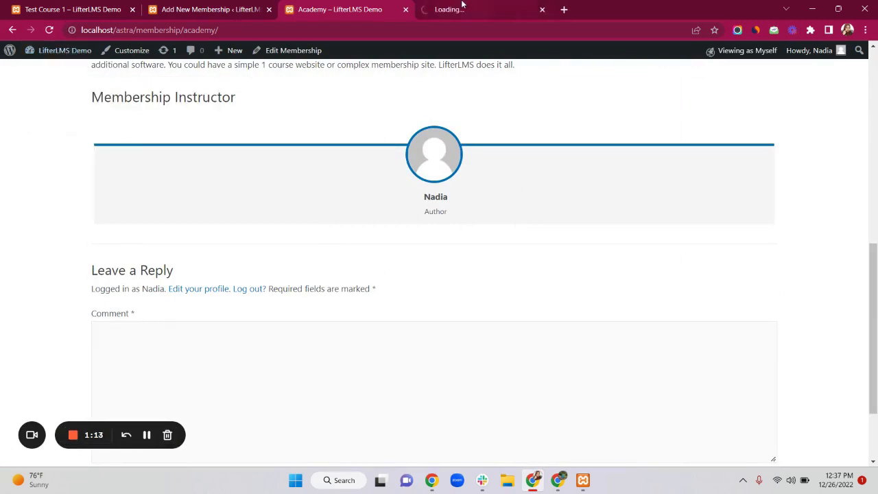
pyautogui.click(461, 8)
pyautogui.moveTo(39, 231)
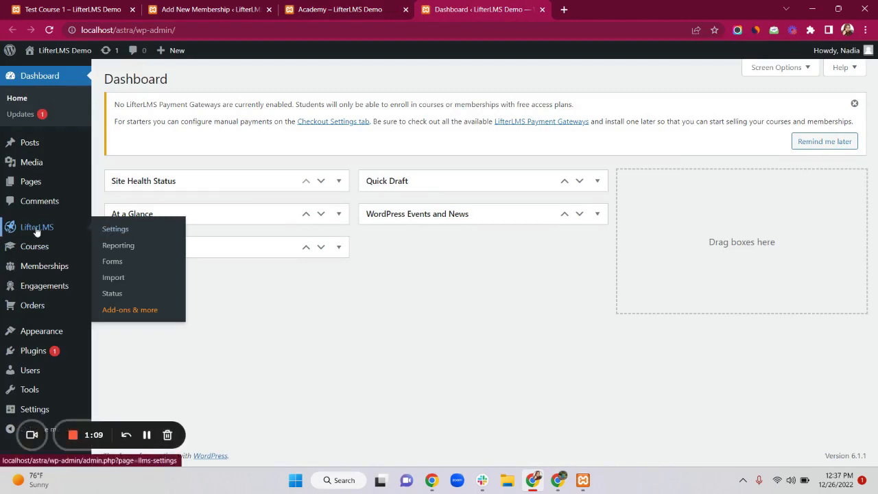
pyautogui.click(115, 230)
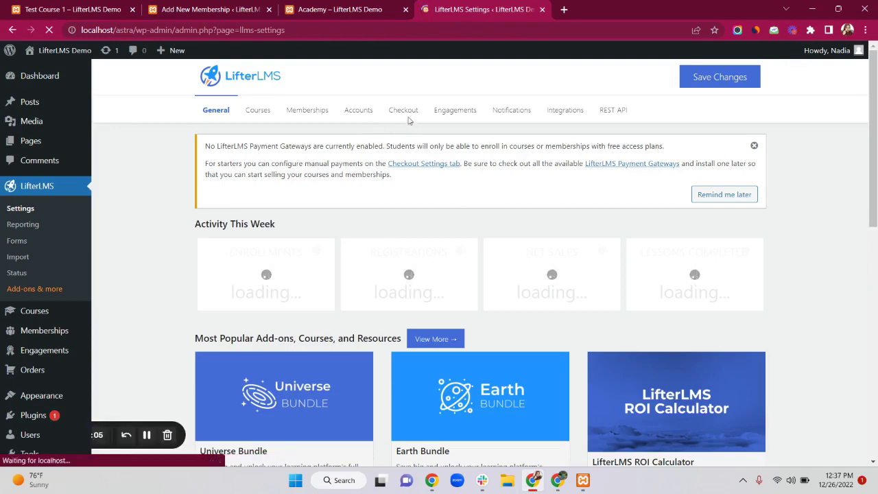
pyautogui.click(404, 111)
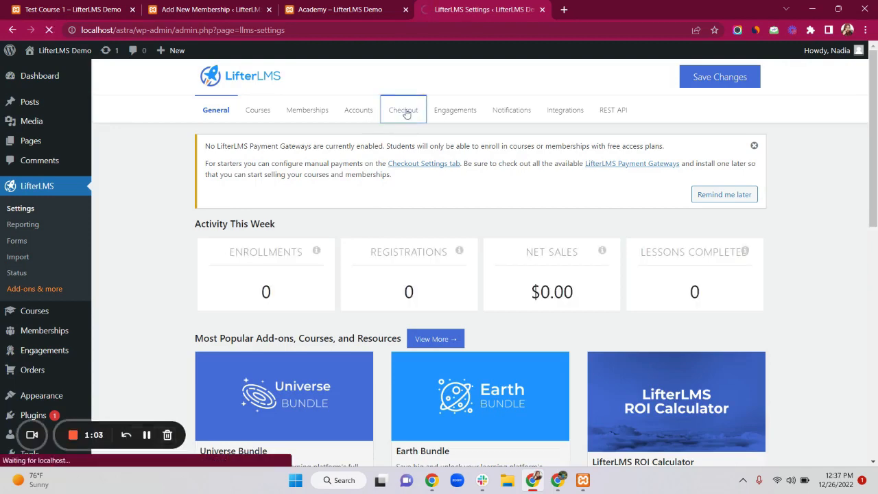
# Step: Enable the Manual payment gateway in the Checkout settings and save the changes
pyautogui.scroll(-10, 355, 247)
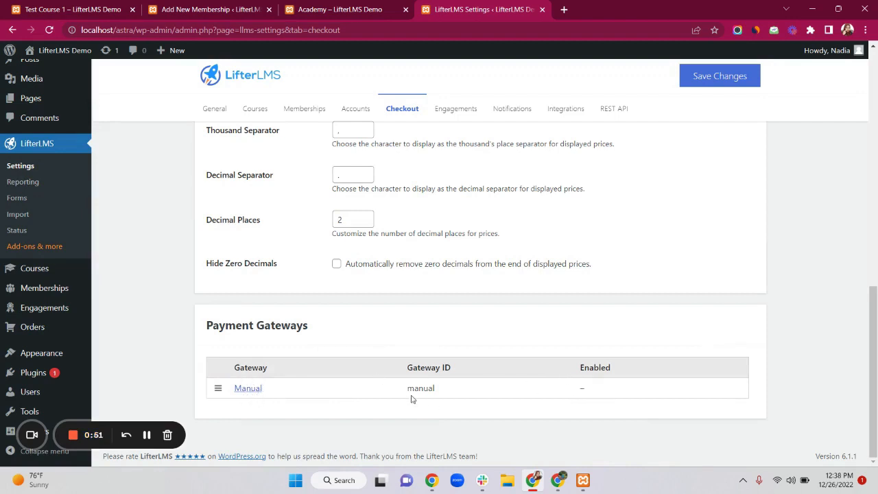
pyautogui.click(250, 389)
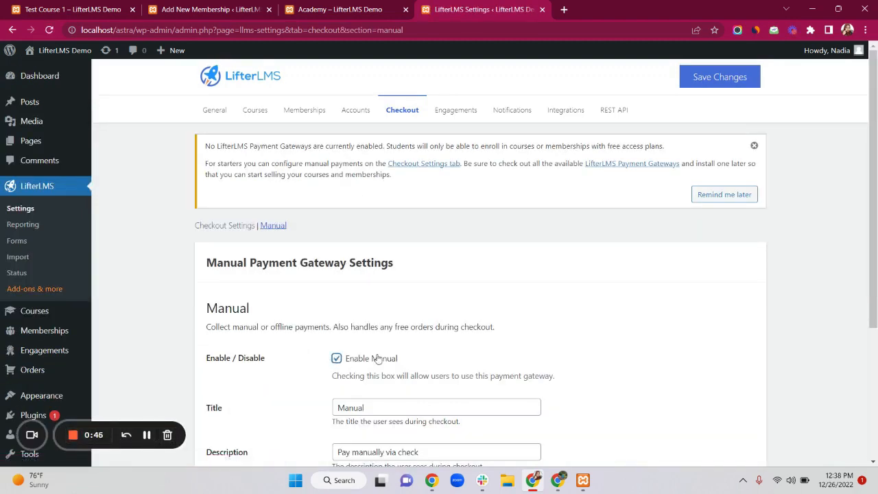
pyautogui.click(720, 81)
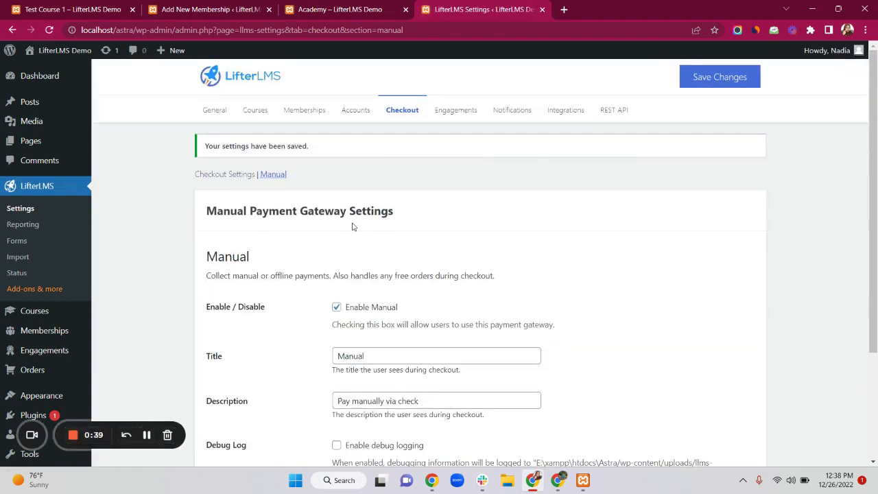
# Step: Browse the LifterLMS add-ons for available payment gateways such as PayPal, WooCommerce and Authorize.Net
pyautogui.click(33, 289)
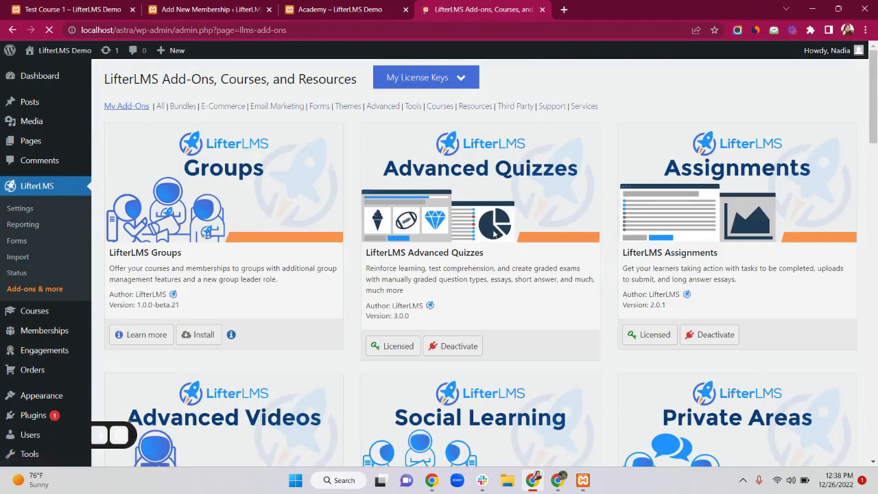
pyautogui.scroll(-6, 608, 297)
pyautogui.scroll(-5, 609, 296)
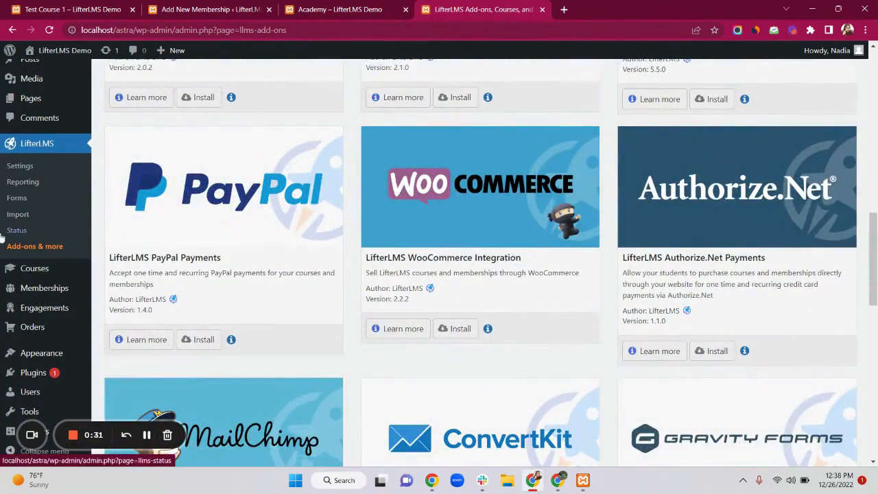
# Step: Reload the Academy membership's front-end page to check its Monthly and Yearly access plans
pyautogui.click(331, 7)
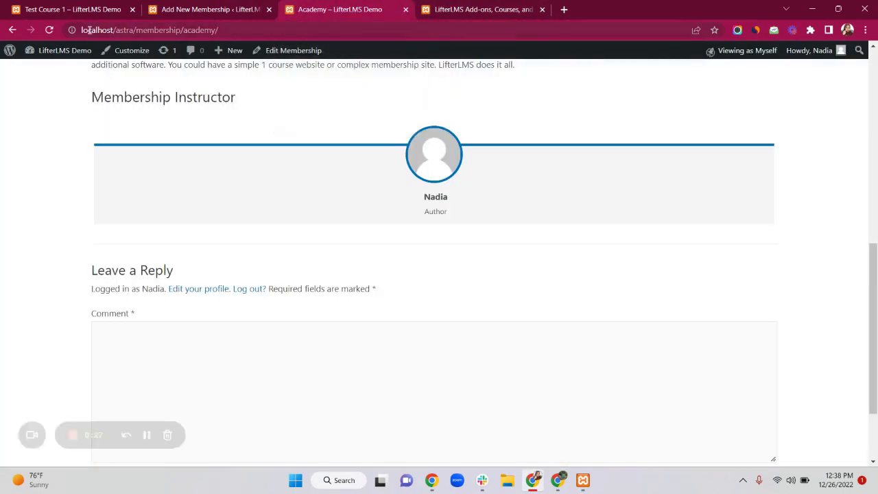
pyautogui.click(49, 30)
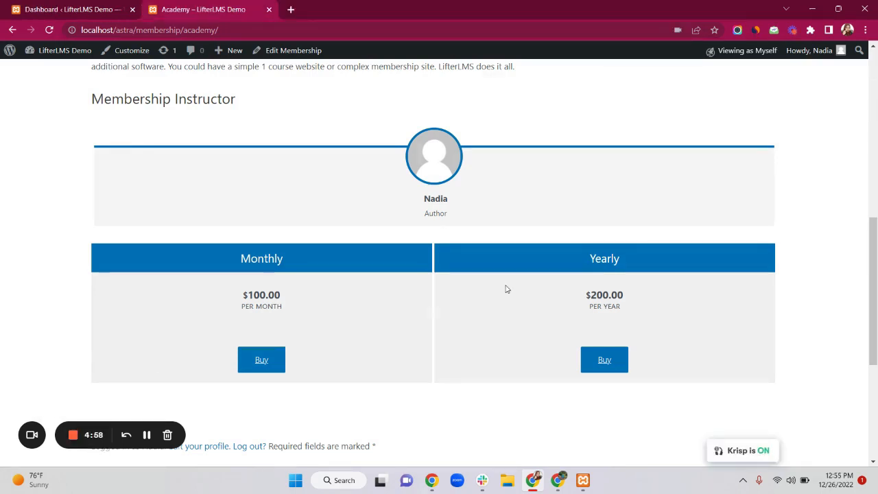
# Step: Create a new achievement template from the admin dashboard with the internal title Success
pyautogui.click(60, 9)
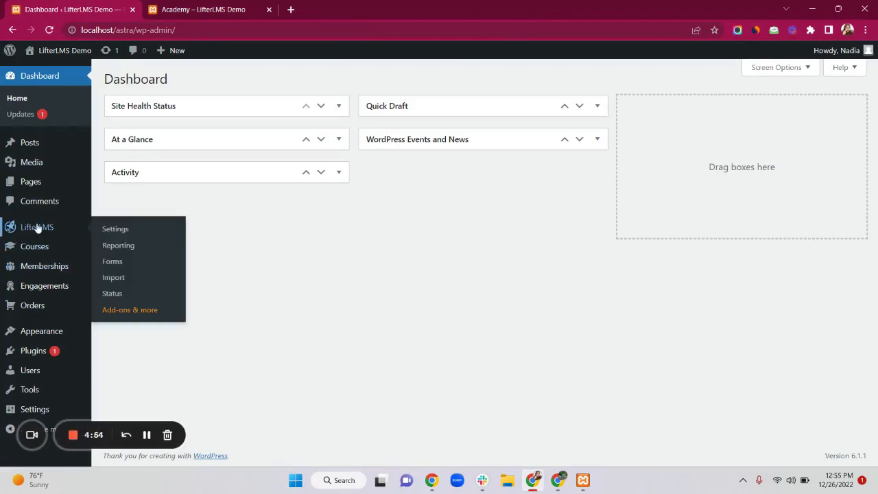
pyautogui.moveTo(50, 288)
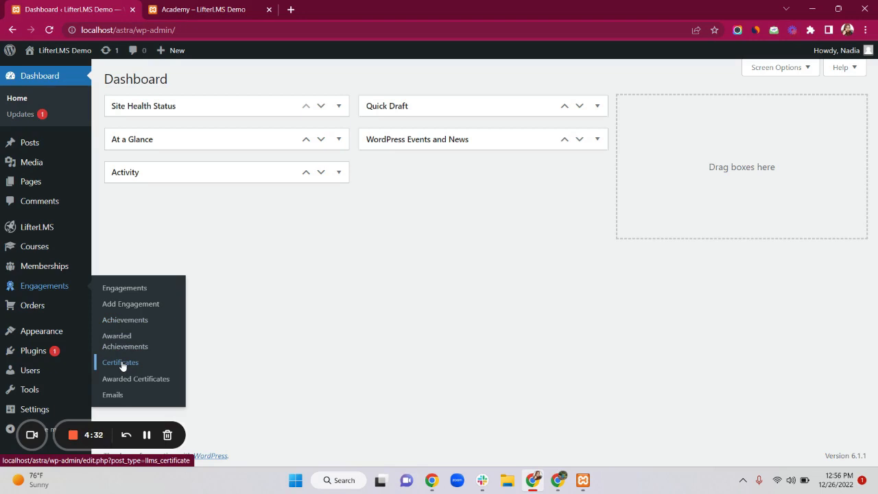
pyautogui.click(126, 321)
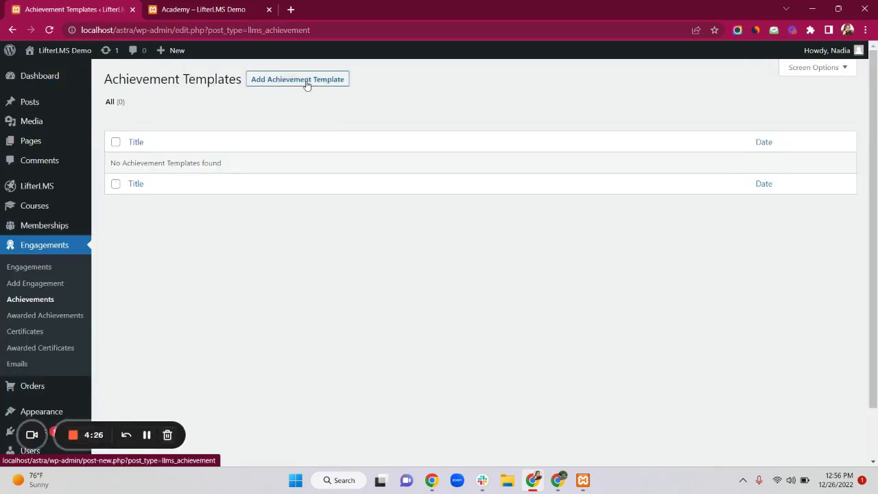
pyautogui.click(306, 82)
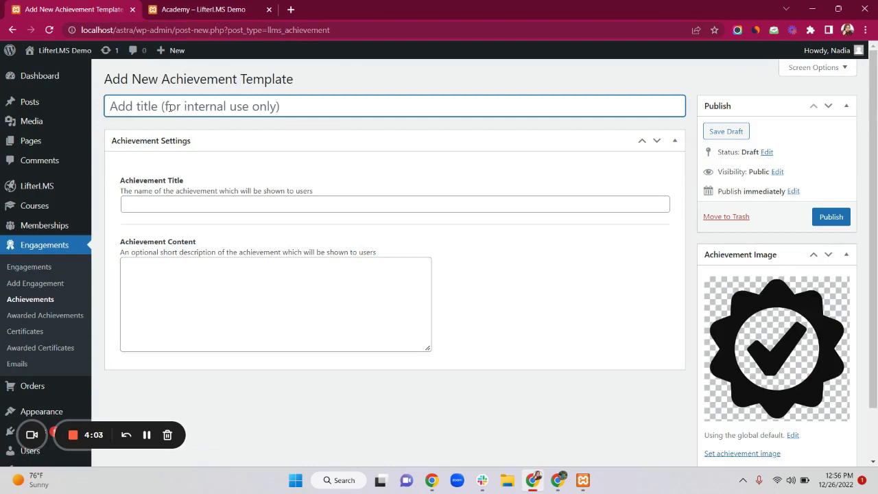
pyautogui.write('Success')
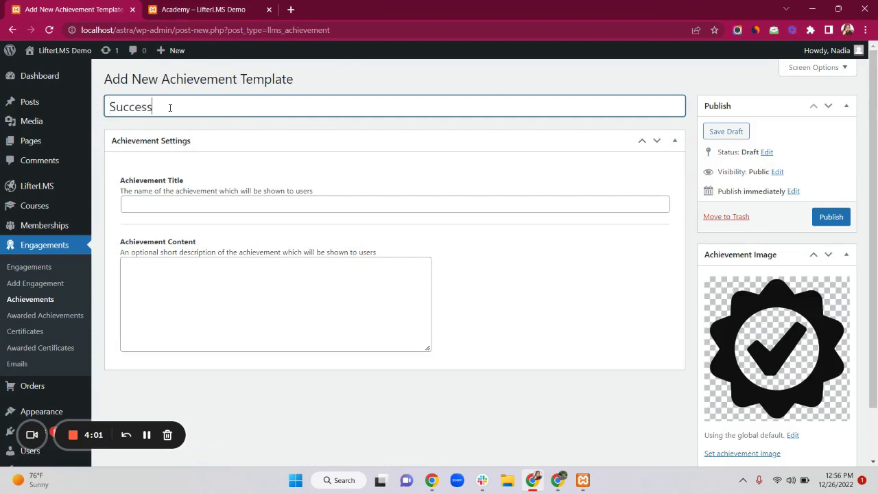
# Step: Set the achievement title to Success Achievement, leave the content empty and the default image in place, and publish the template
pyautogui.click(166, 204)
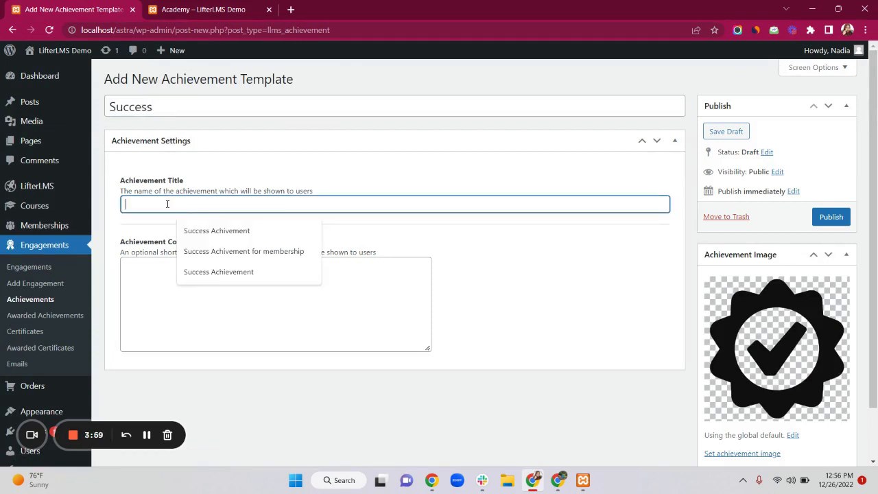
pyautogui.write('Succe')
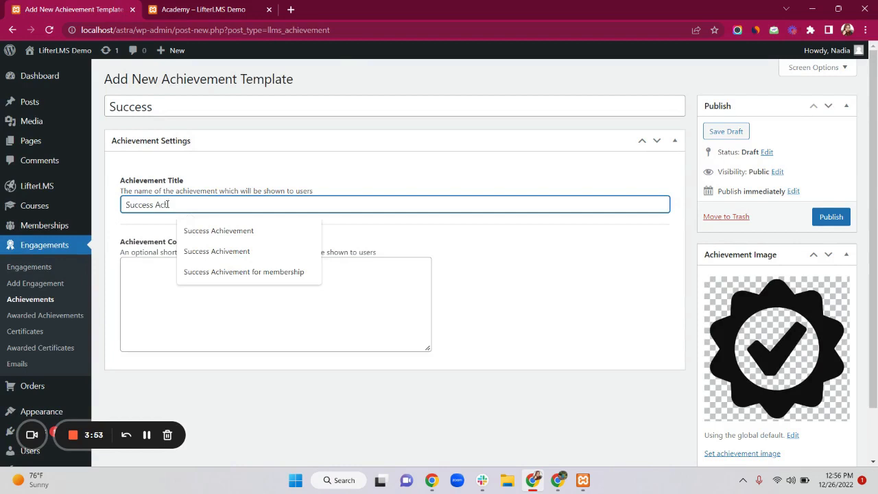
pyautogui.write('ss Ac')
pyautogui.press('Down')
pyautogui.press('Return')
pyautogui.click(195, 289)
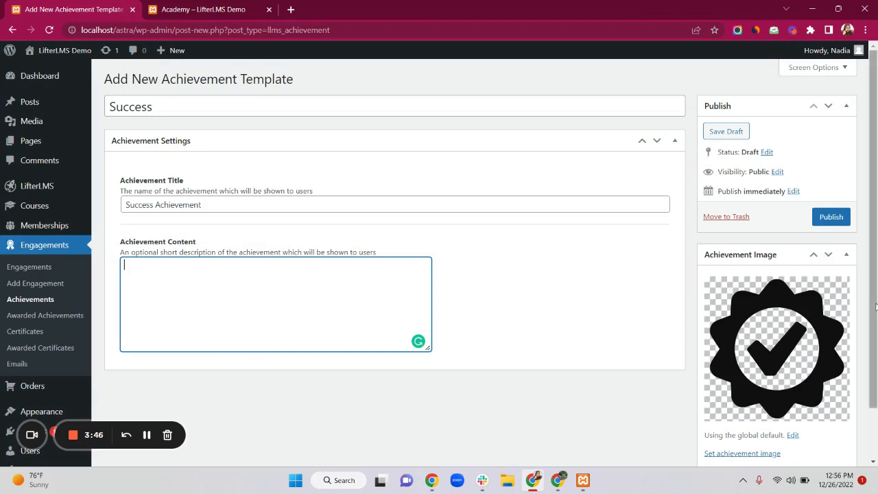
pyautogui.scroll(-1, 779, 408)
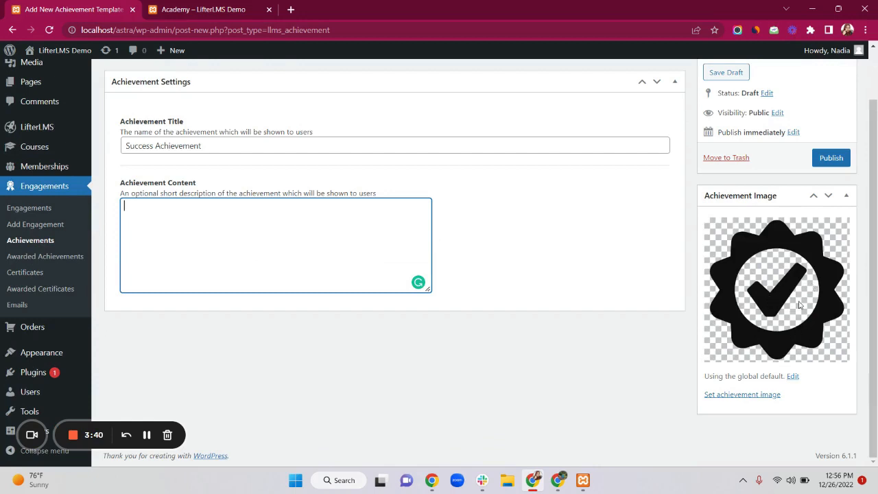
pyautogui.scroll(1, 799, 305)
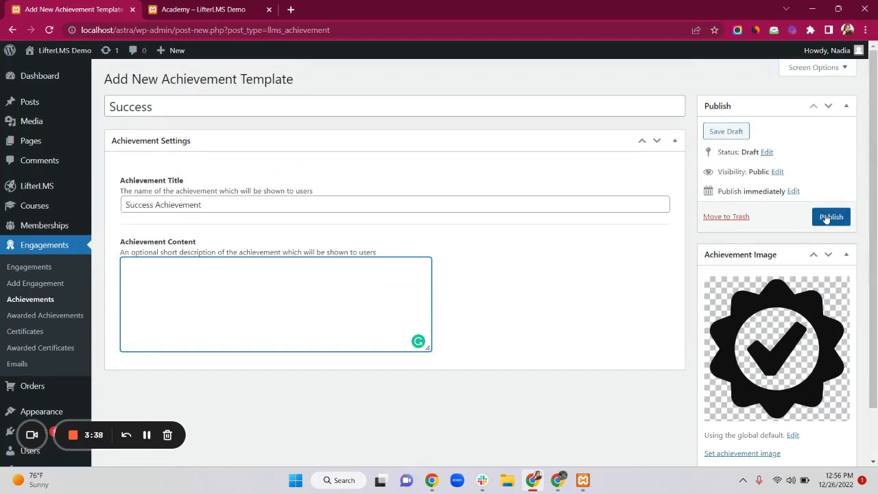
pyautogui.click(826, 217)
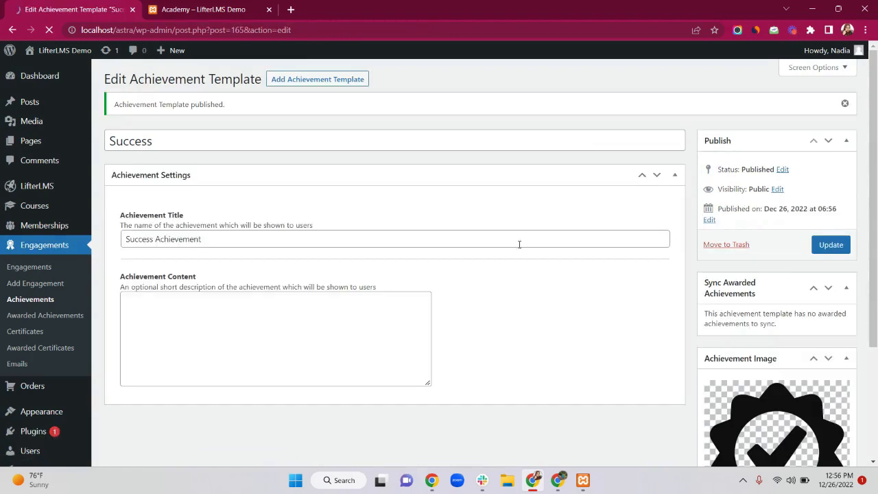
# Step: Create an engagement titled Success that is triggered when a student completes the lesson Lesson 1 (ID# 86)
pyautogui.click(29, 285)
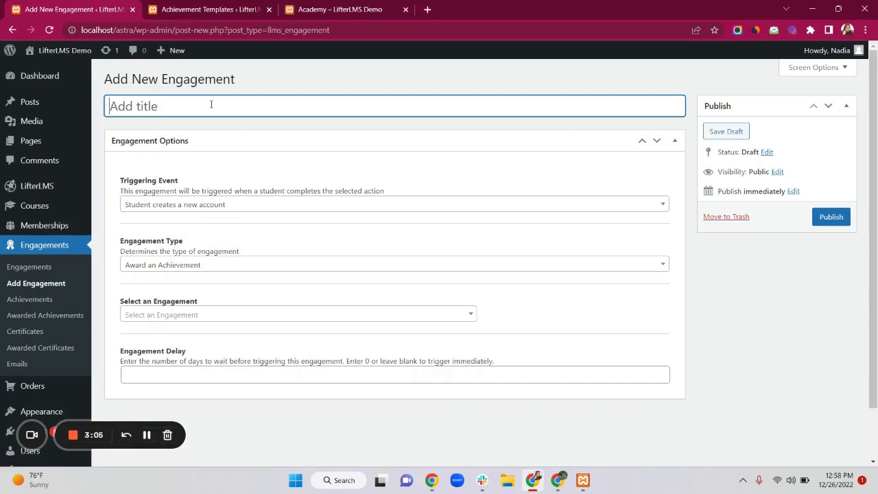
pyautogui.write('Success')
pyautogui.click(194, 205)
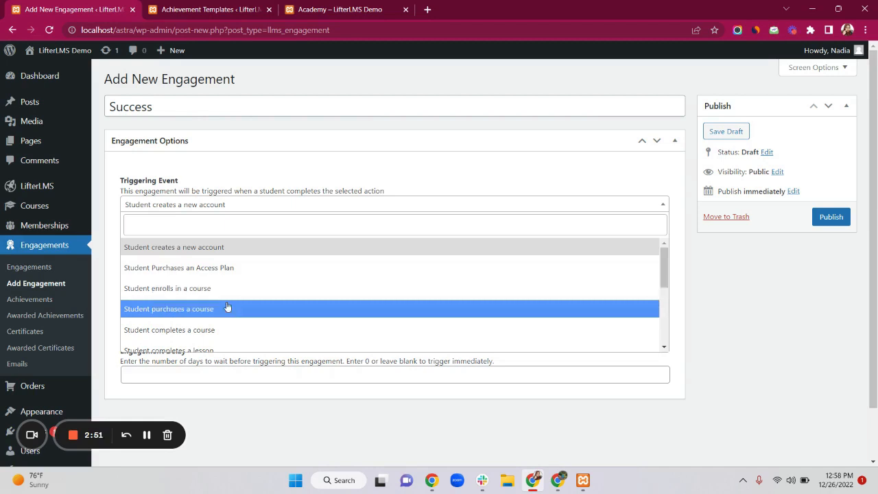
pyautogui.scroll(-5, 226, 330)
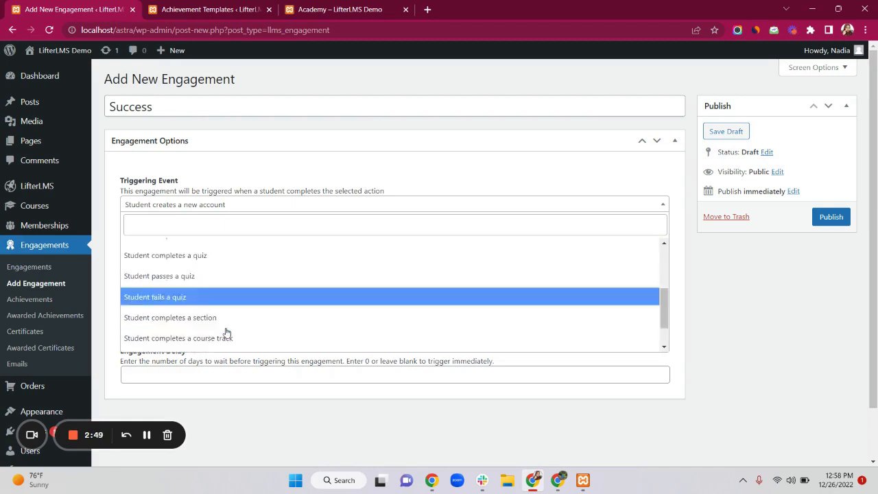
pyautogui.scroll(1, 227, 332)
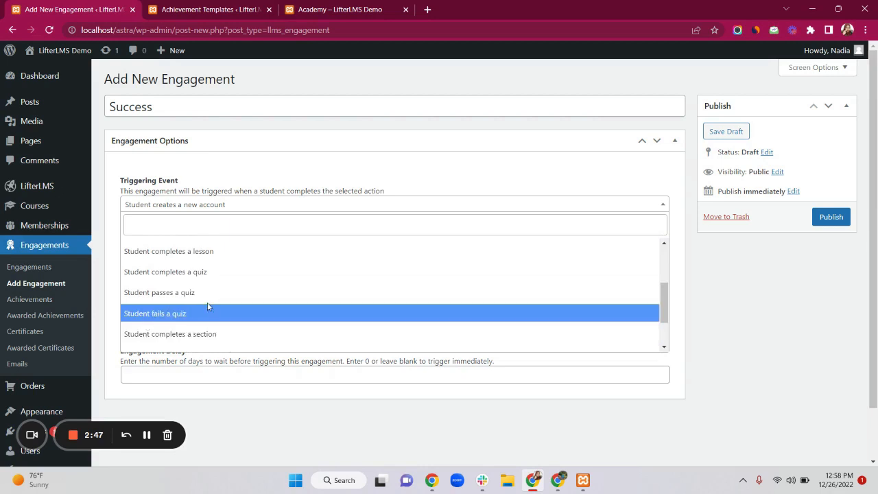
pyautogui.scroll(-1, 267, 301)
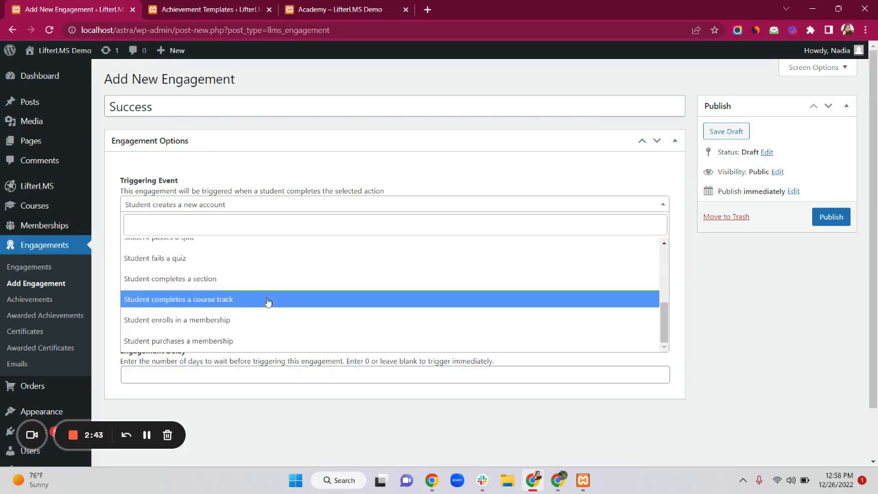
pyautogui.scroll(3, 268, 302)
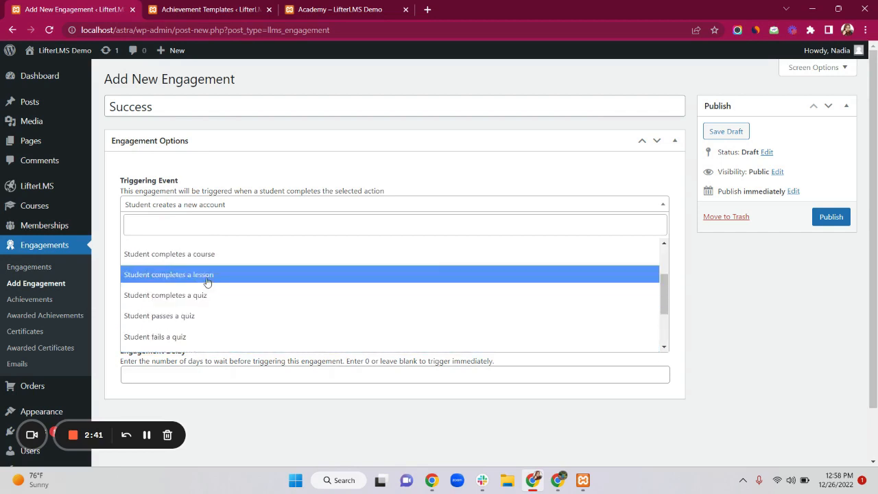
pyautogui.click(208, 278)
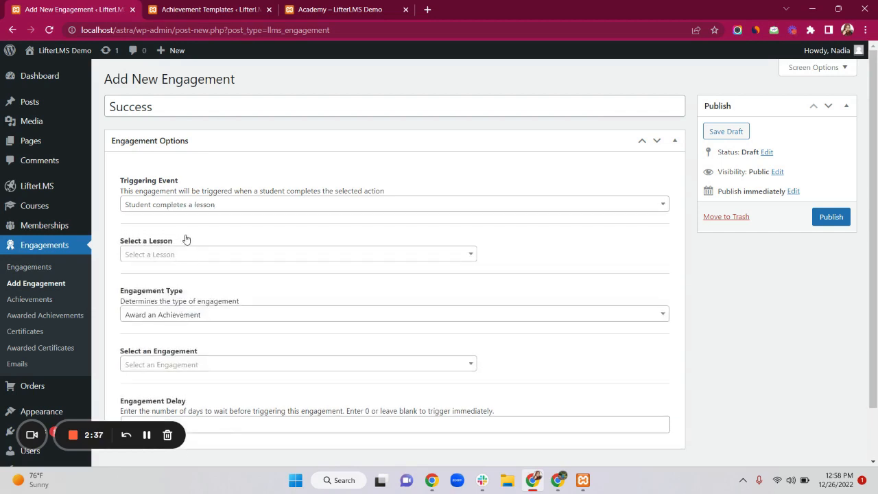
pyautogui.click(190, 254)
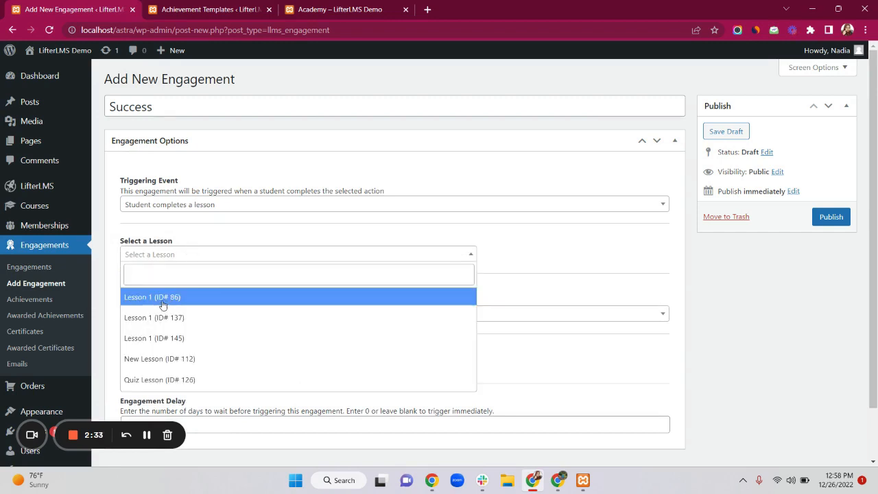
pyautogui.click(162, 305)
# Step: Set the engagement type to Award an Achievement with Success (ID# 165), leave the delay blank, and publish the engagement
pyautogui.click(181, 316)
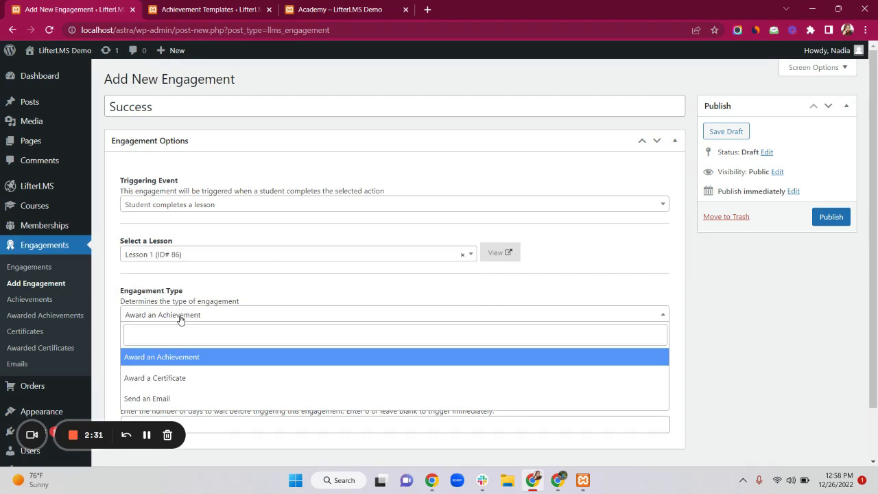
pyautogui.scroll(-1, 181, 319)
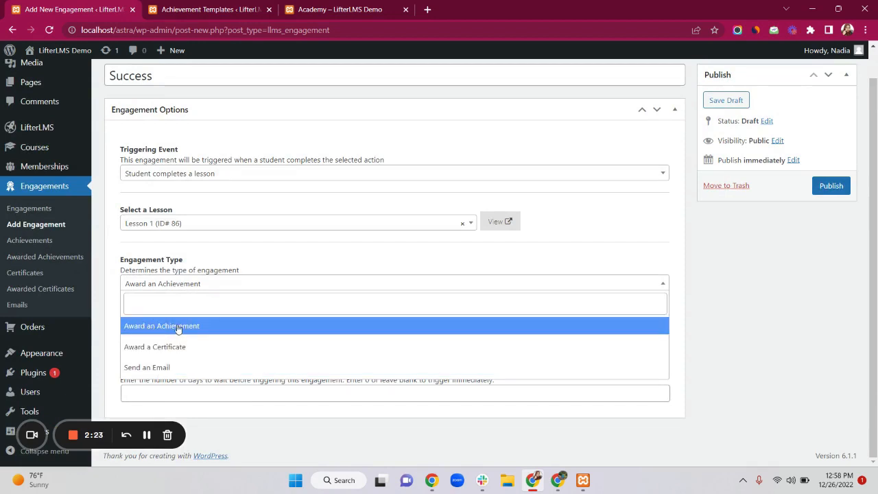
pyautogui.click(177, 327)
pyautogui.click(193, 336)
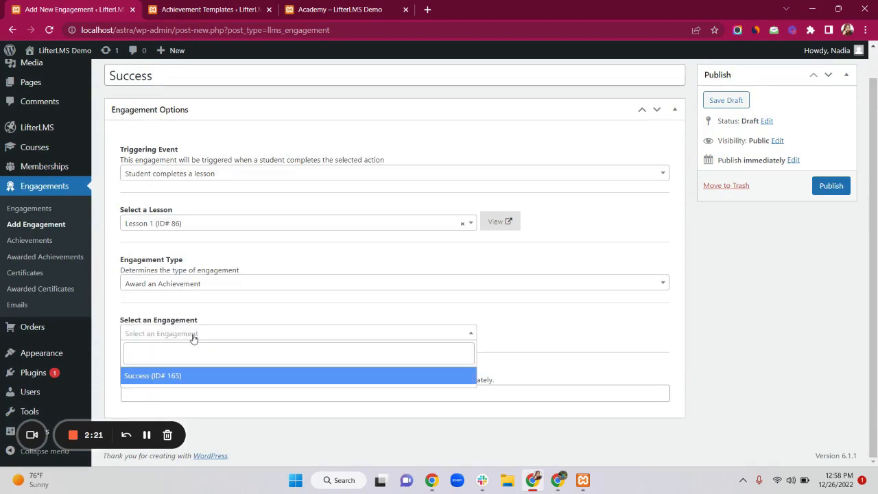
pyautogui.click(146, 376)
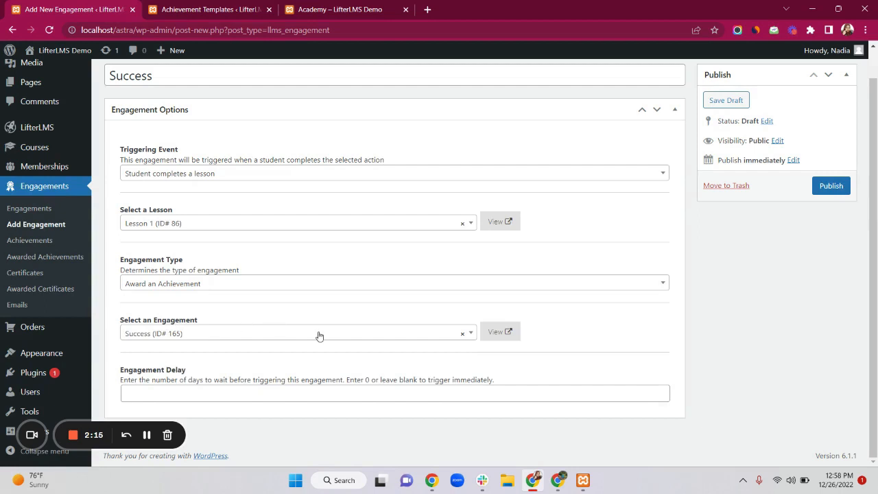
pyautogui.click(830, 185)
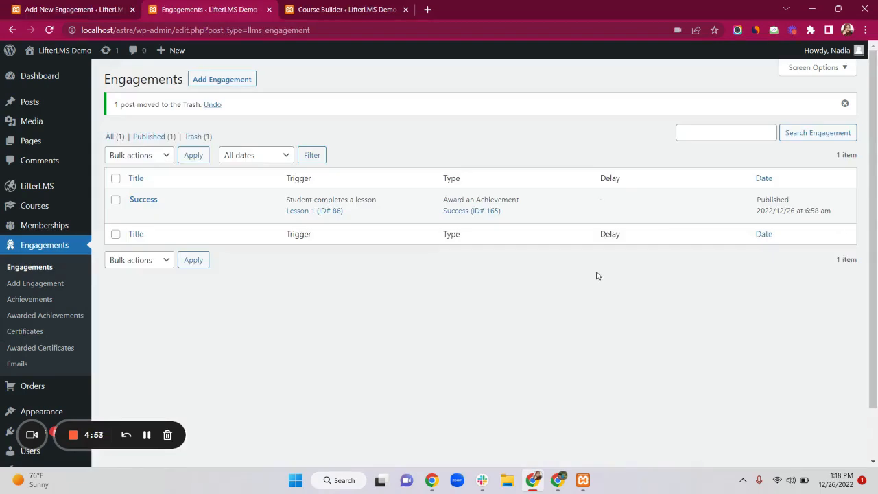
# Step: Create a new certificate template with the internal title Congratulations
pyautogui.click(25, 331)
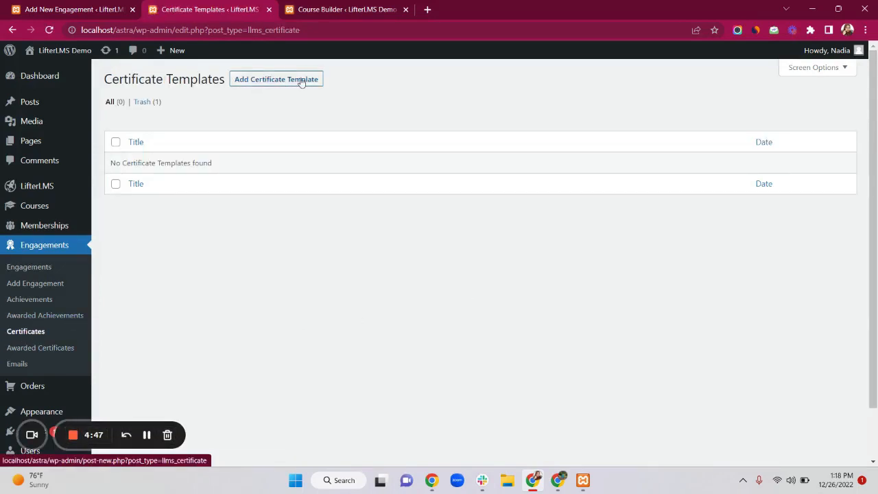
pyautogui.click(299, 80)
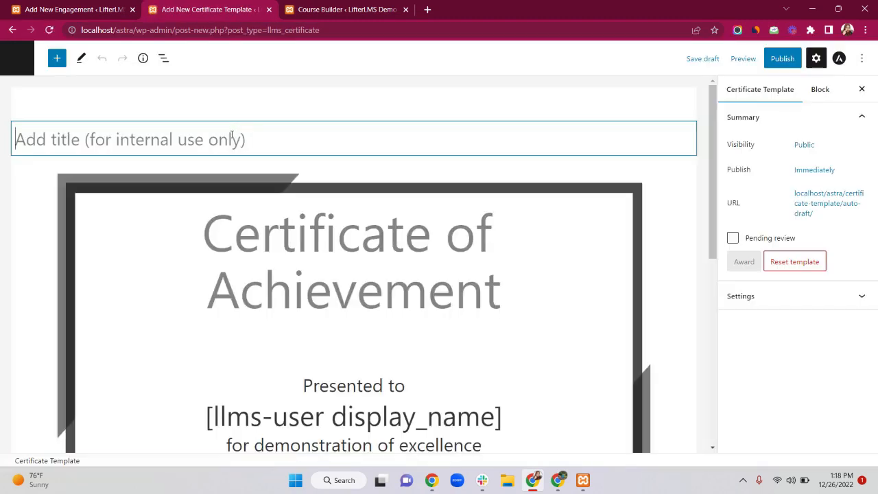
pyautogui.write('Cong')
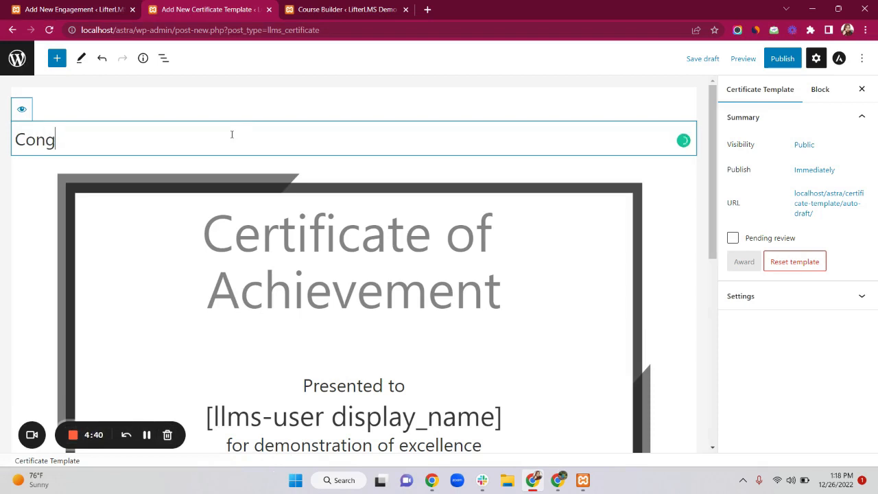
pyautogui.write('ratulations')
# Step: Replace the certificate's displayed title with "Congratulations for your success"
pyautogui.scroll(-1, 231, 135)
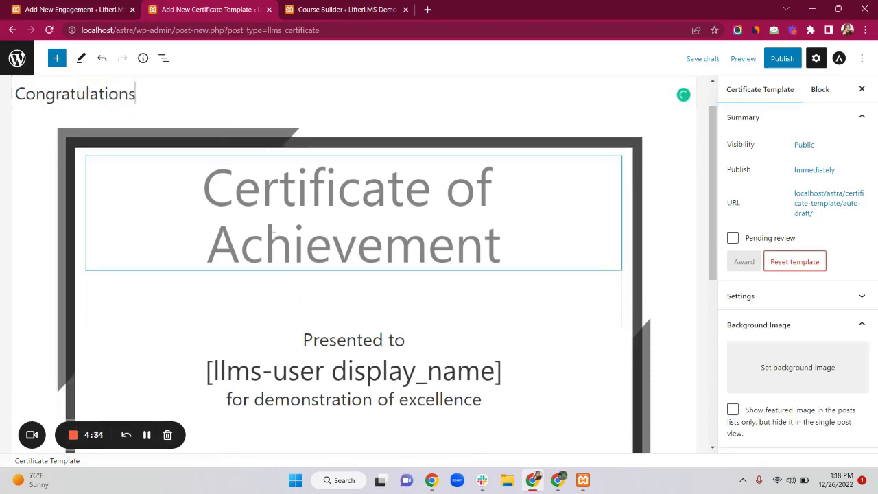
pyautogui.click(308, 213)
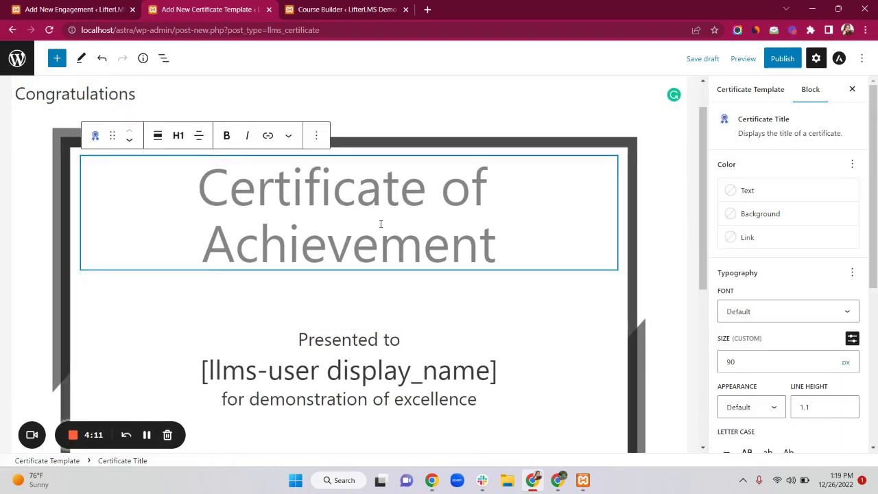
pyautogui.write('Cong')
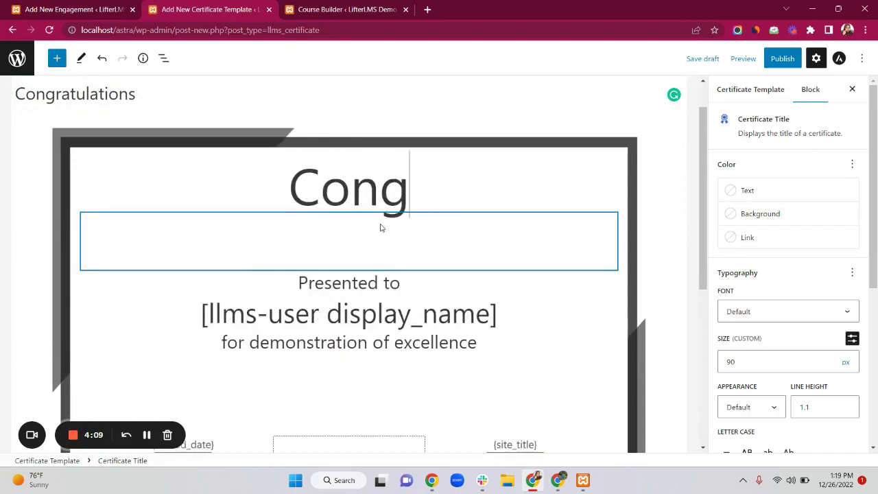
pyautogui.write('ratulation')
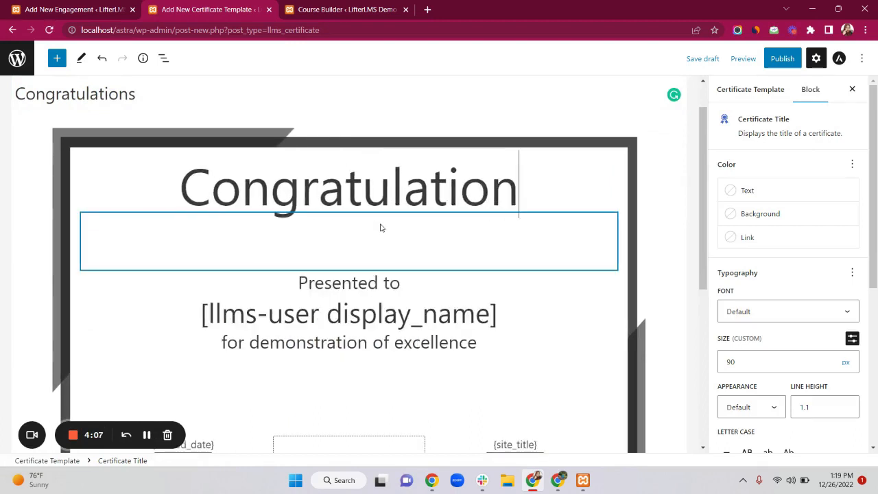
pyautogui.write('s for your ')
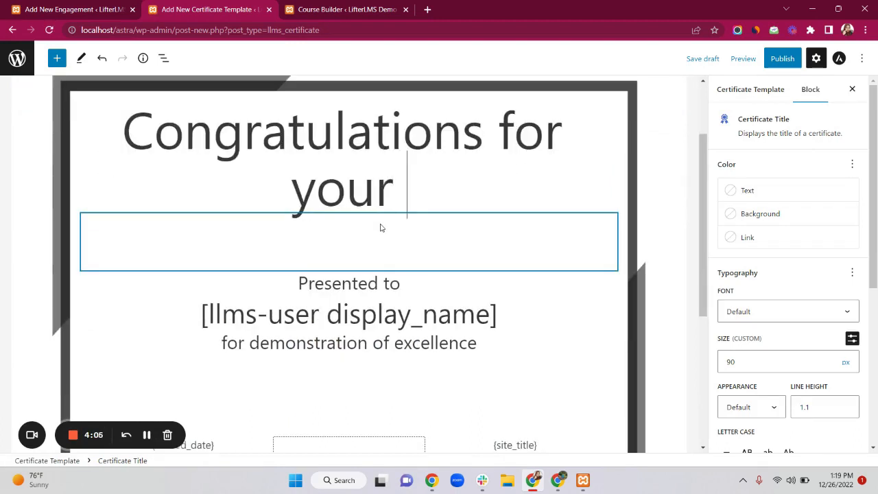
pyautogui.write('success')
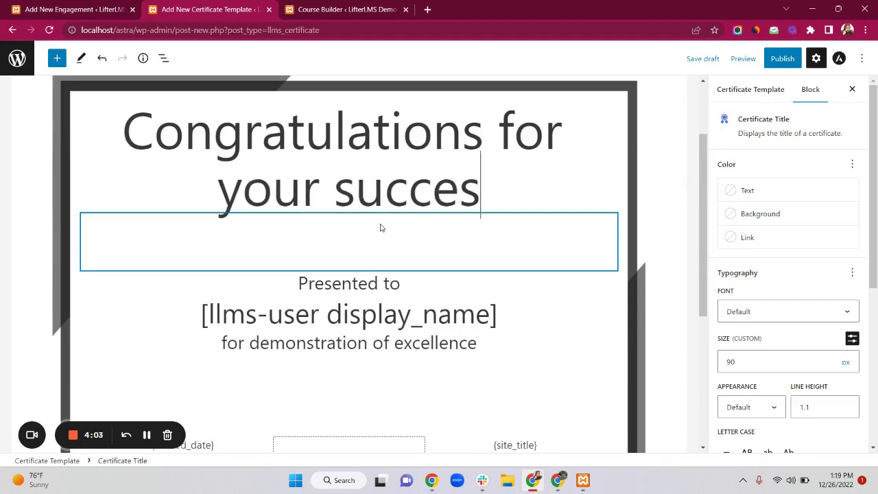
# Step: Examine the LifterLMS merge codes available for the certificate's student display name heading
pyautogui.click(395, 319)
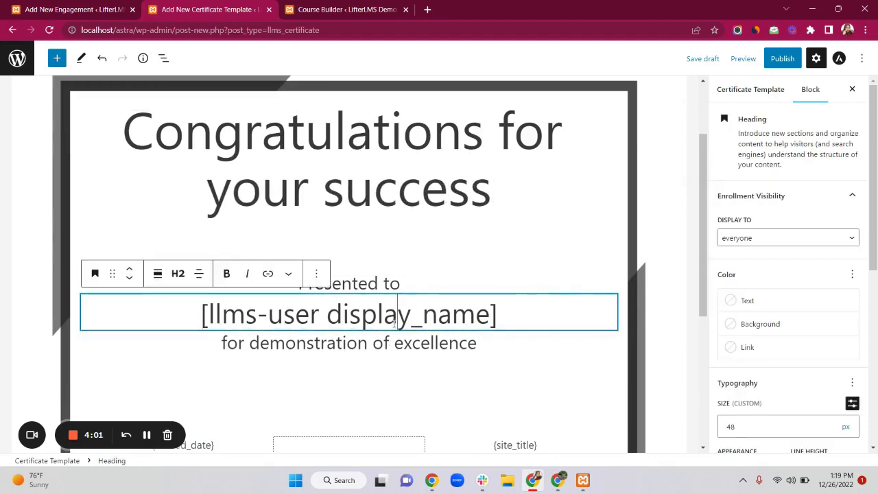
pyautogui.click(288, 274)
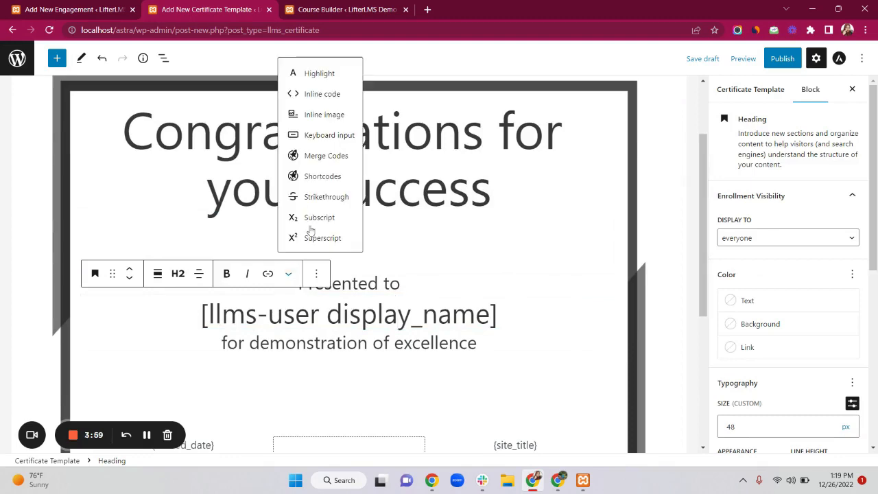
pyautogui.click(322, 155)
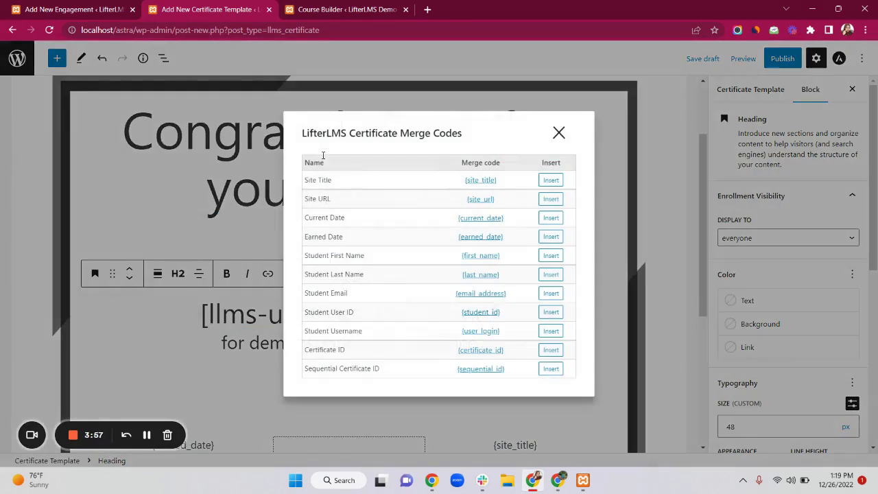
pyautogui.click(551, 180)
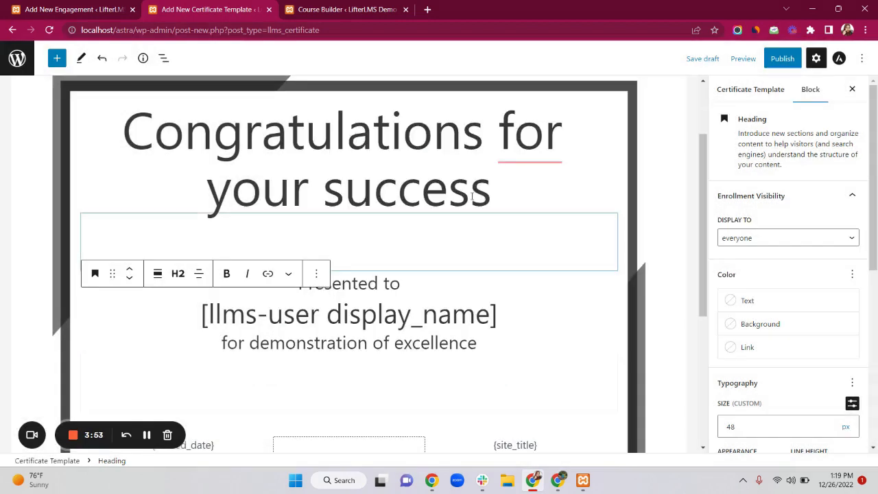
# Step: Correct "for" to "on" in the certificate title and publish the certificate template
pyautogui.moveTo(507, 149)
pyautogui.click(508, 185)
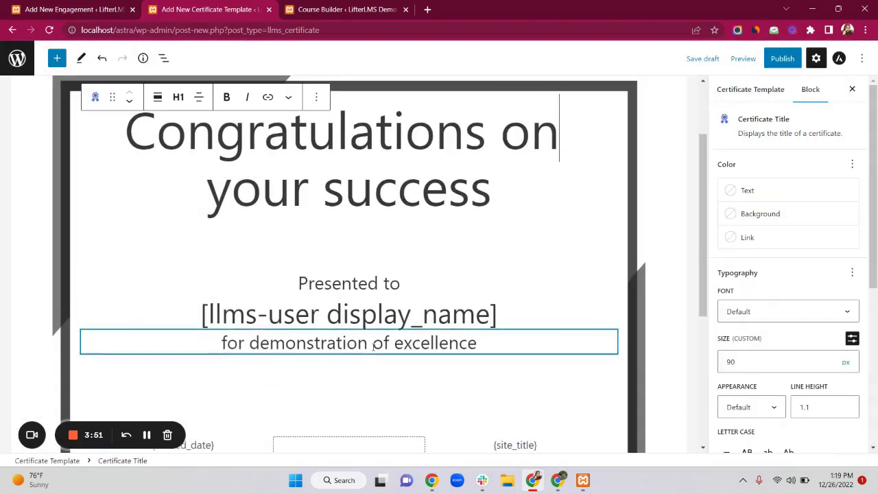
pyautogui.scroll(-5, 370, 350)
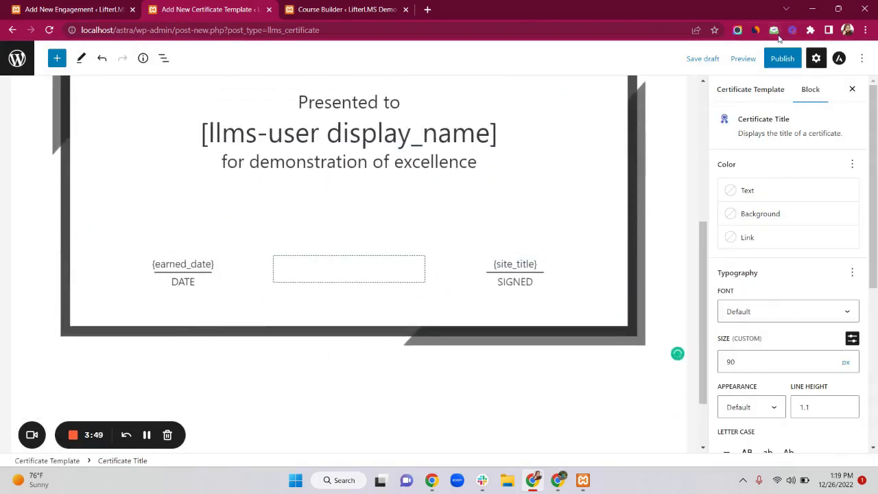
pyautogui.click(783, 59)
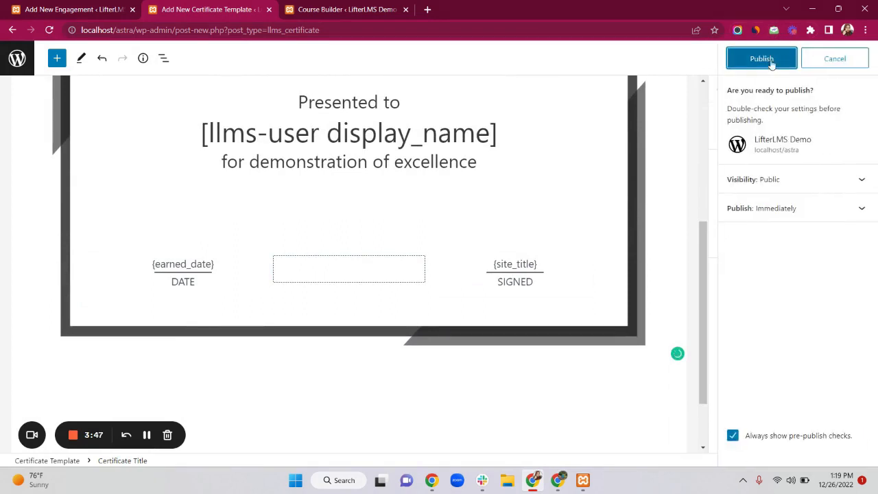
pyautogui.click(783, 59)
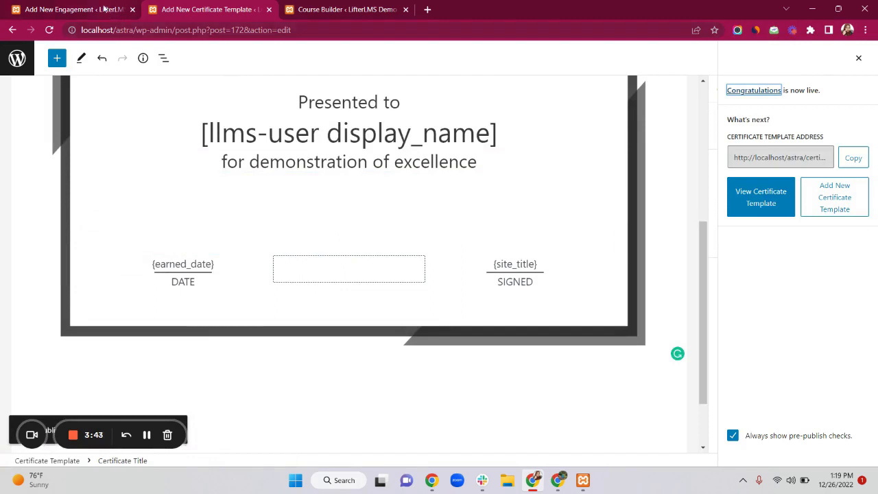
# Step: Start a new engagement titled "Congratulation success"
pyautogui.click(106, 10)
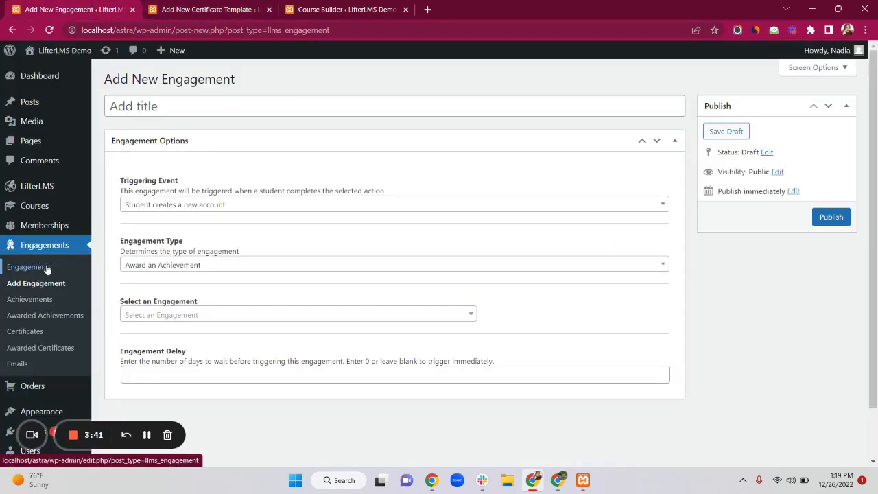
pyautogui.click(31, 284)
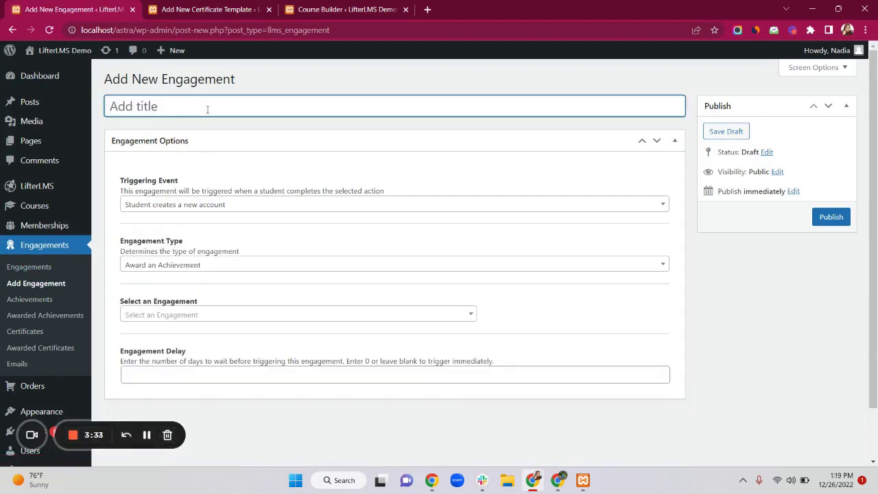
pyautogui.write('Congratu')
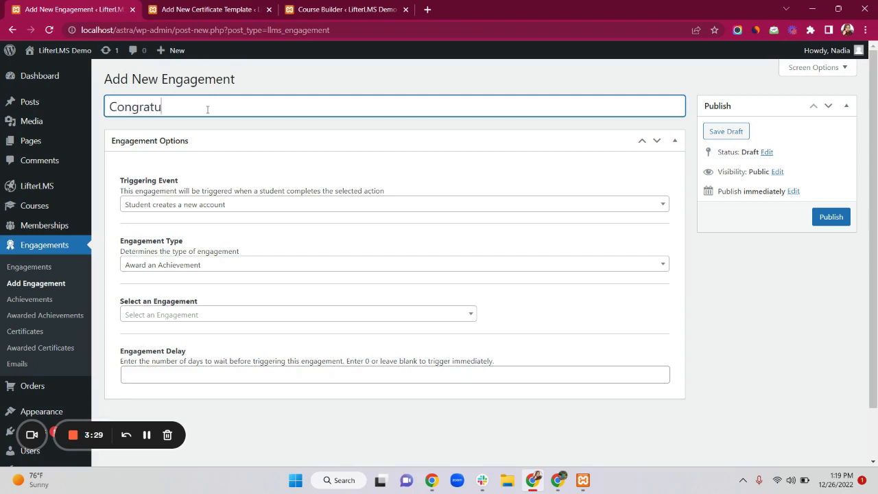
pyautogui.write('lation success')
# Step: Set the engagement's triggering event to "Student completes a course" for the Tachnology course
pyautogui.click(211, 203)
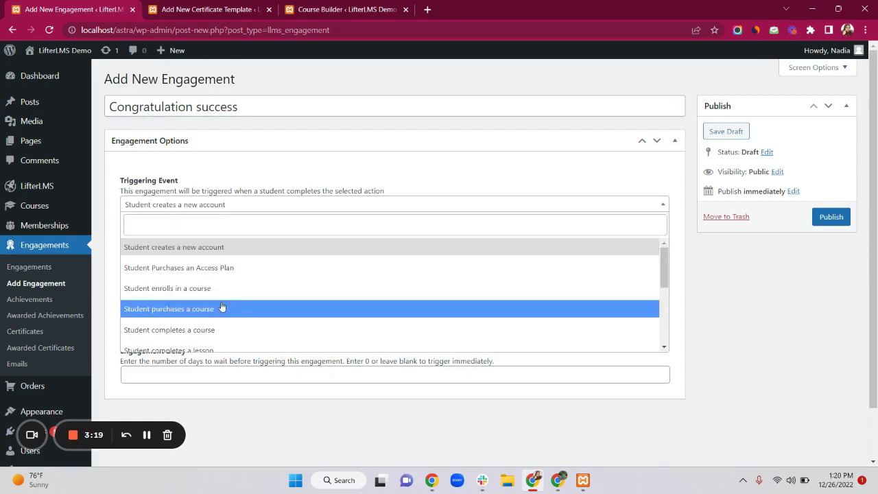
pyautogui.scroll(-1, 221, 307)
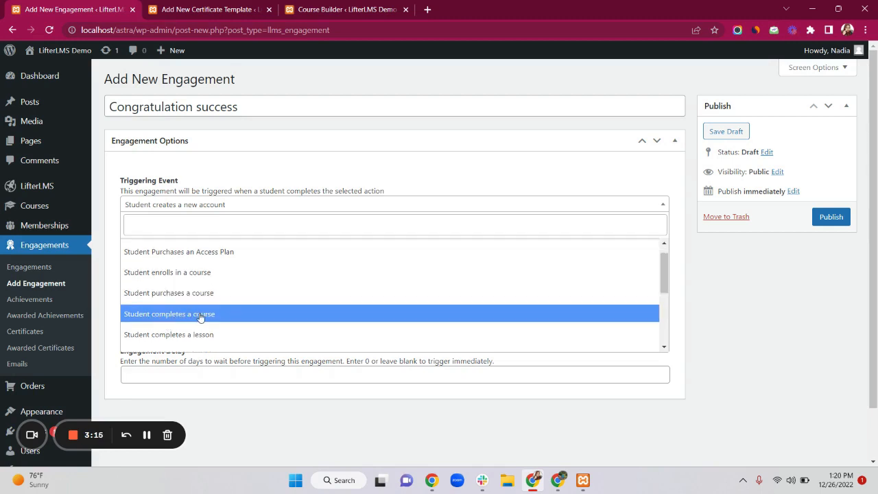
pyautogui.click(199, 314)
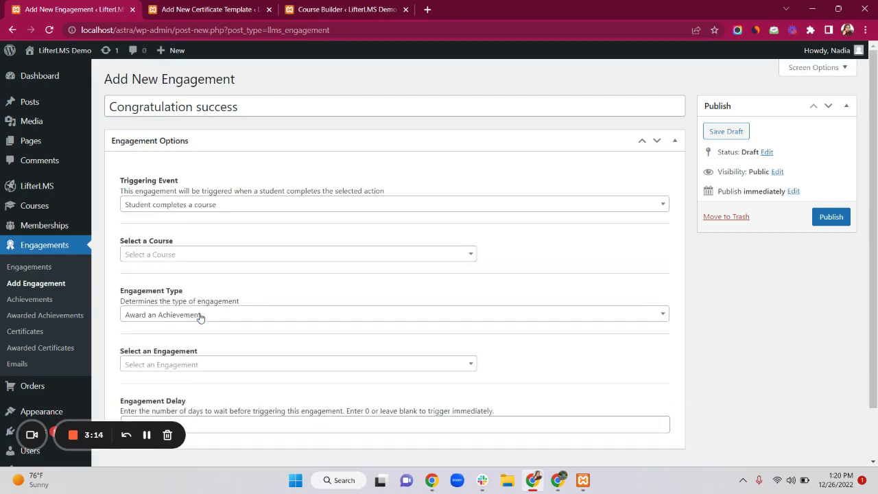
pyautogui.click(185, 259)
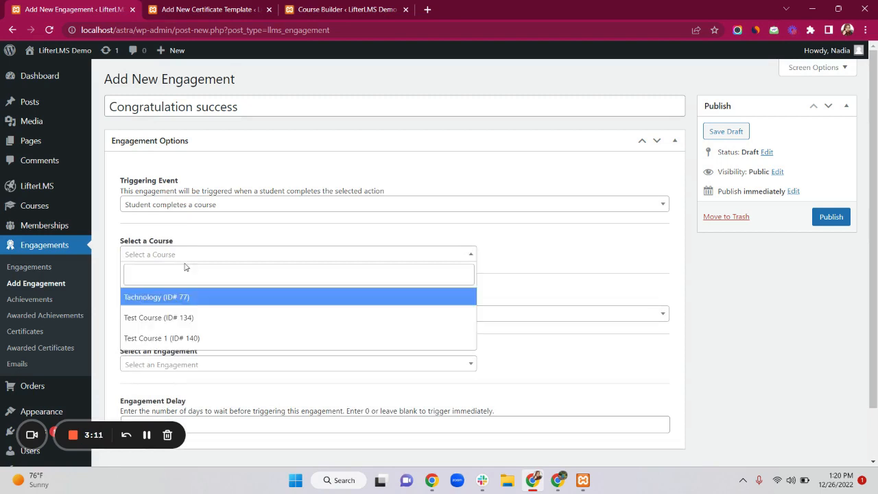
pyautogui.click(158, 297)
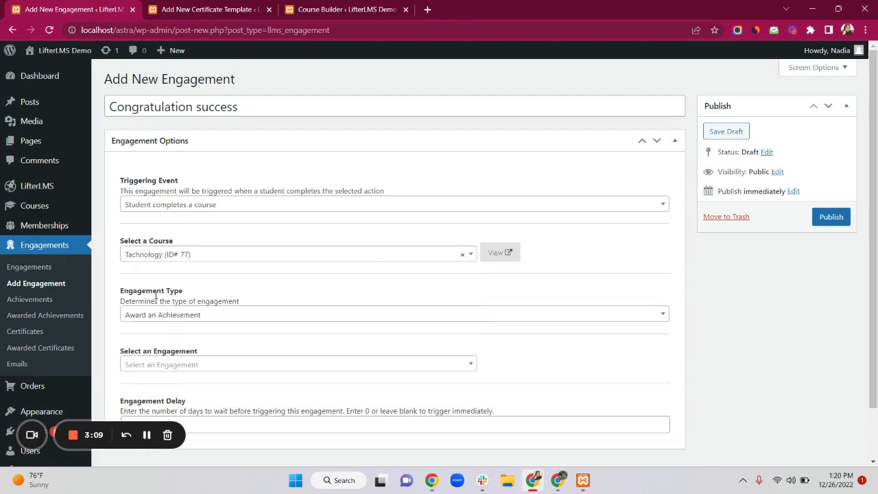
# Step: Set the engagement to award a certificate using the Congratulations template, and publish it
pyautogui.scroll(-1, 171, 281)
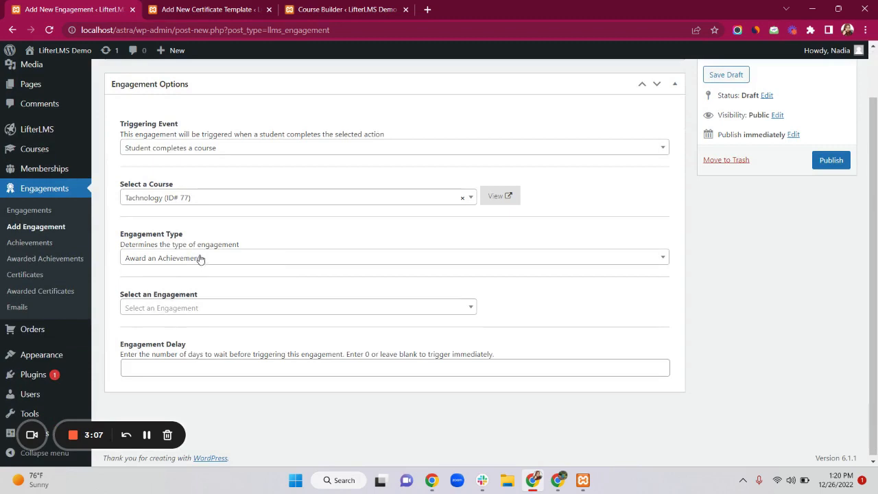
pyautogui.click(200, 259)
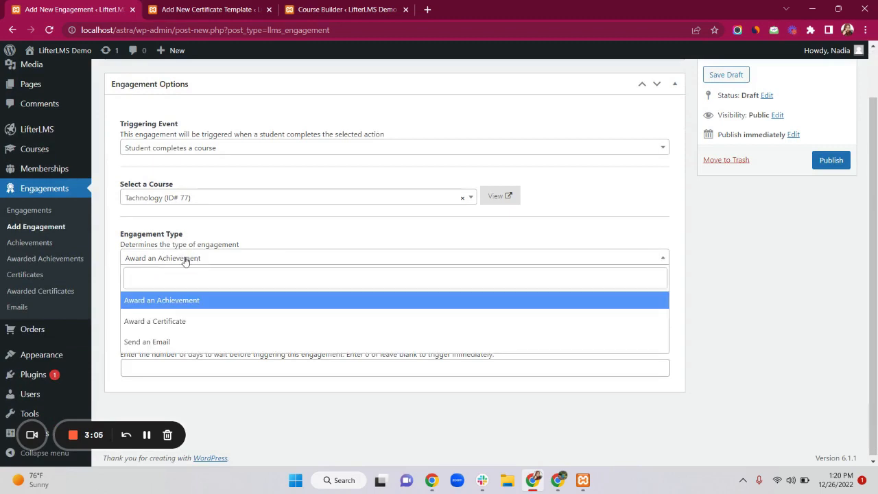
pyautogui.click(161, 322)
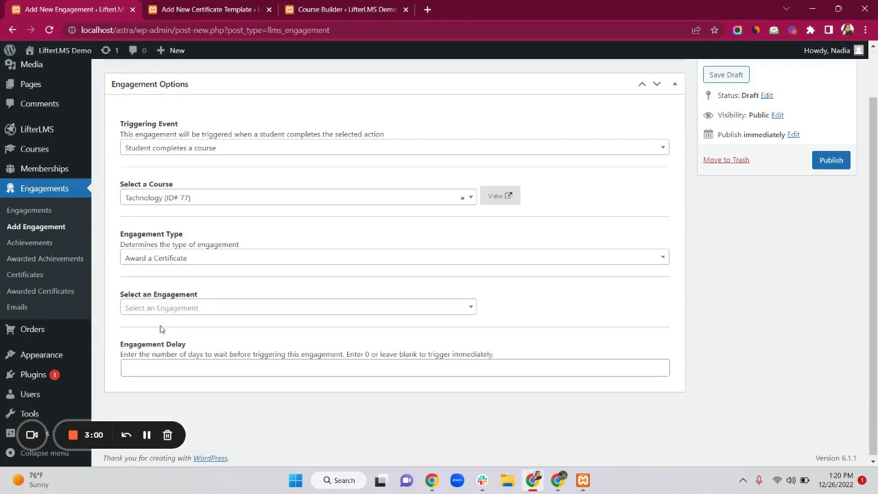
pyautogui.click(197, 310)
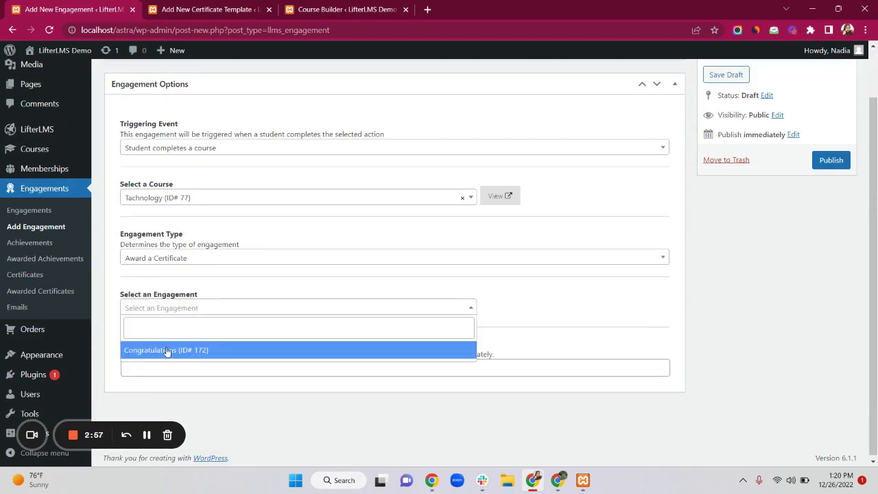
pyautogui.click(160, 351)
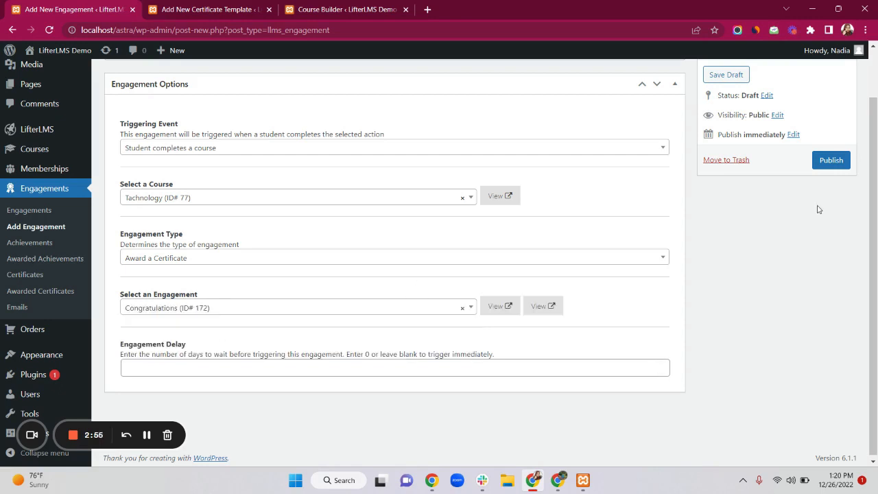
pyautogui.click(829, 160)
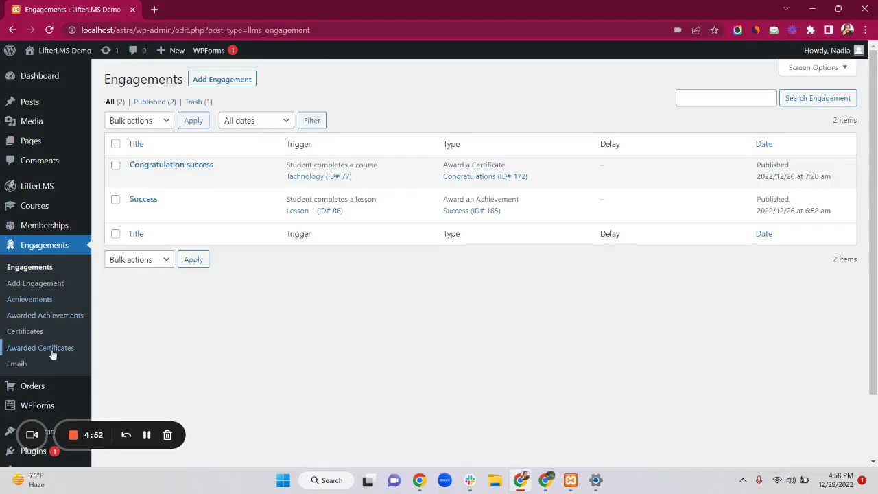
# Step: Open the Astra theme options and activate the Starter Templates importer plugin
pyautogui.scroll(-1, 35, 350)
pyautogui.moveTo(44, 354)
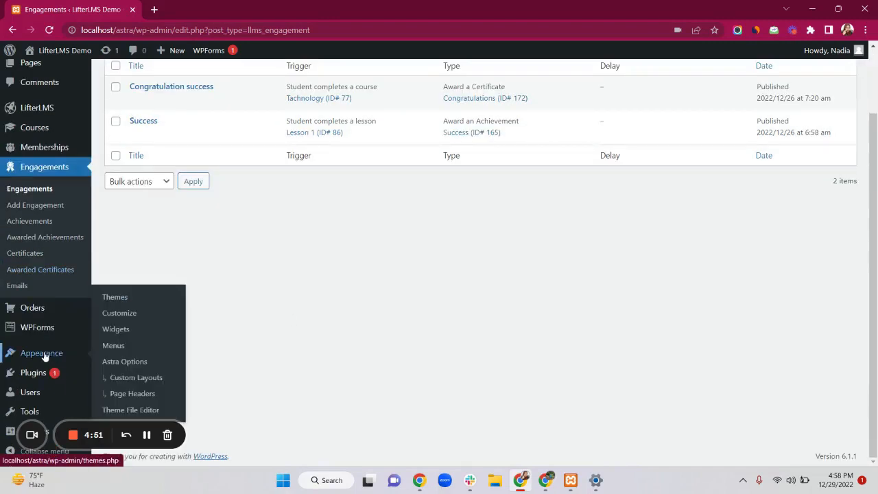
pyautogui.click(134, 363)
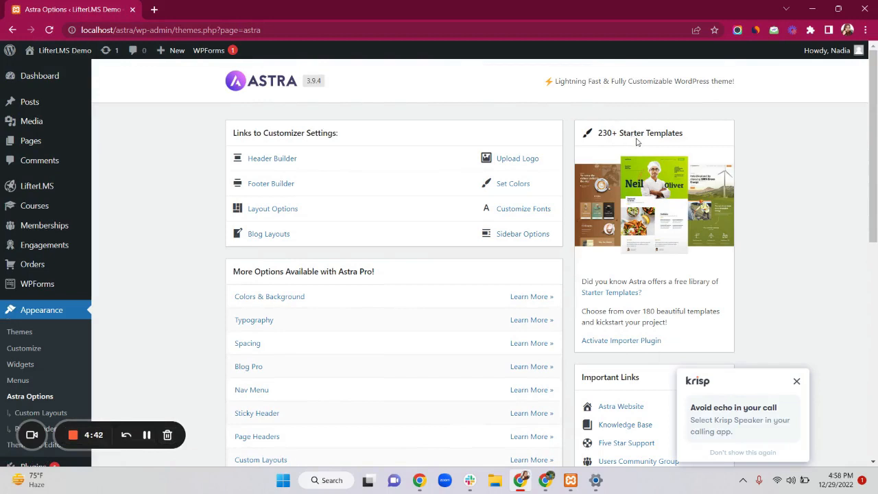
pyautogui.click(796, 382)
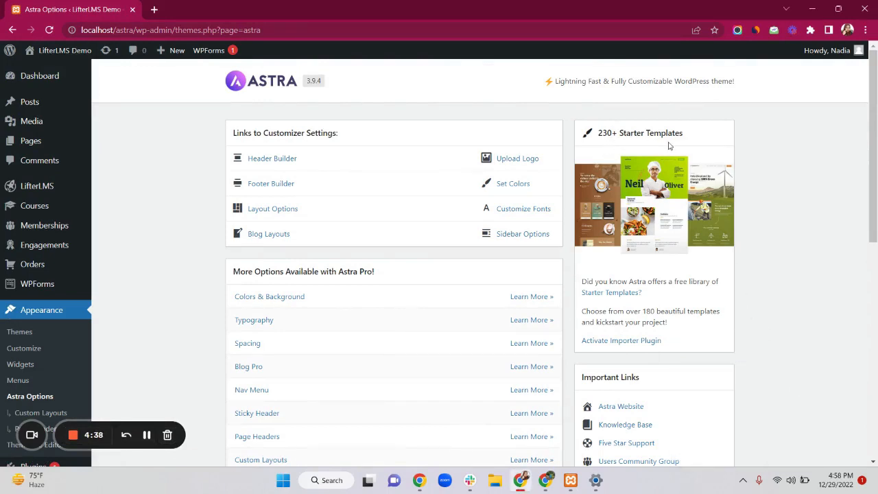
pyautogui.click(626, 342)
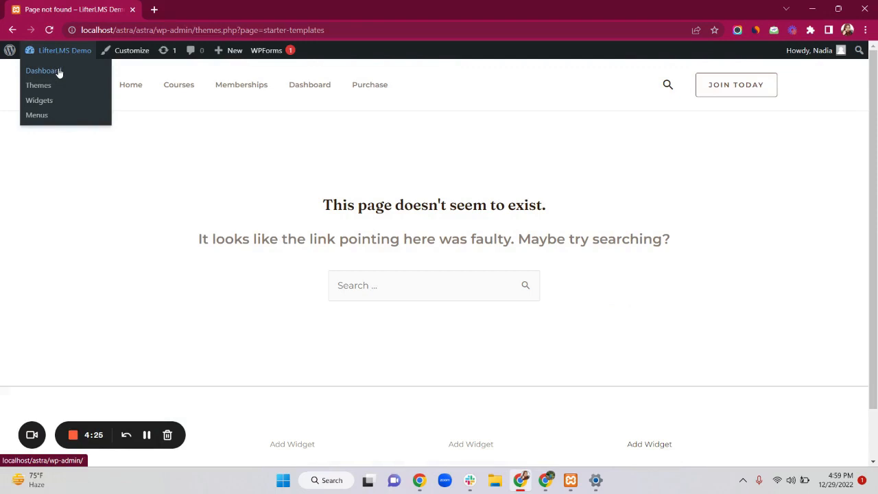
# Step: Return to the admin dashboard, open the Starter Templates library and browse the available designs
pyautogui.click(59, 71)
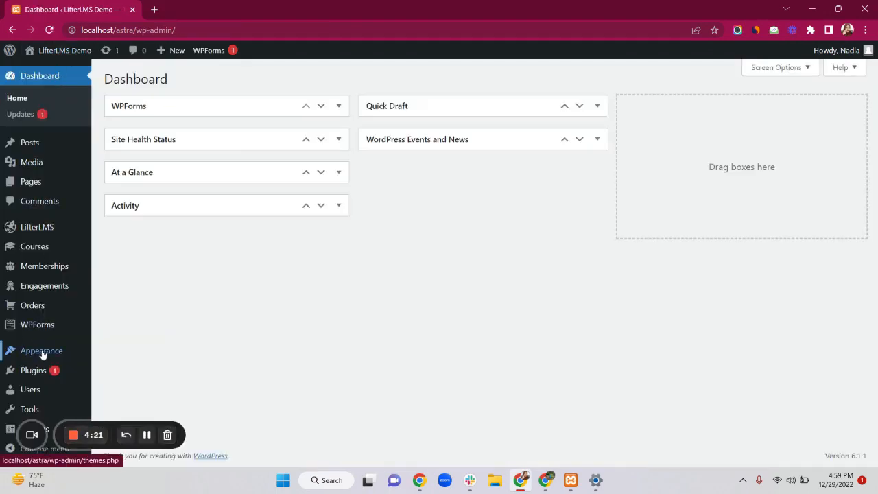
pyautogui.moveTo(51, 352)
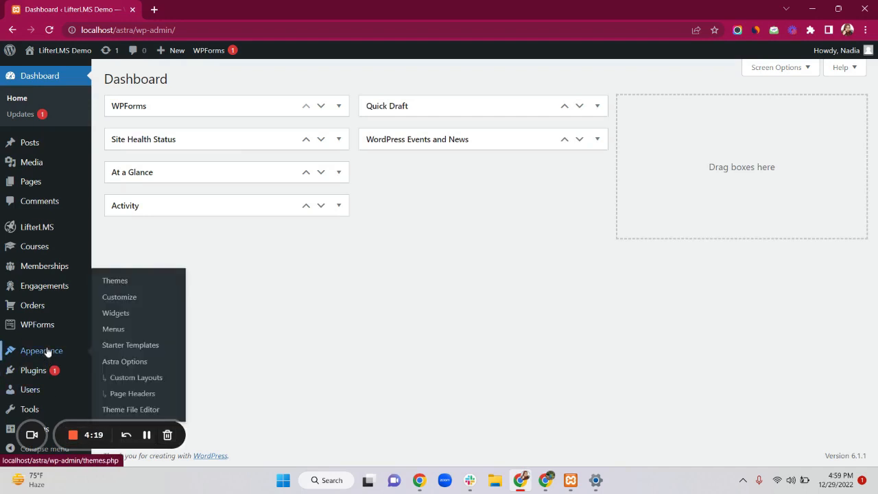
pyautogui.click(130, 345)
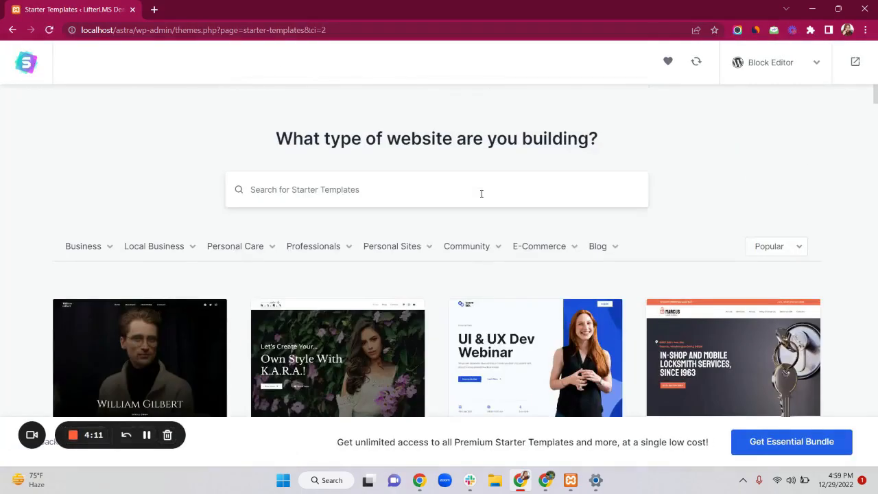
pyautogui.scroll(-4, 480, 196)
pyautogui.scroll(-15, 482, 197)
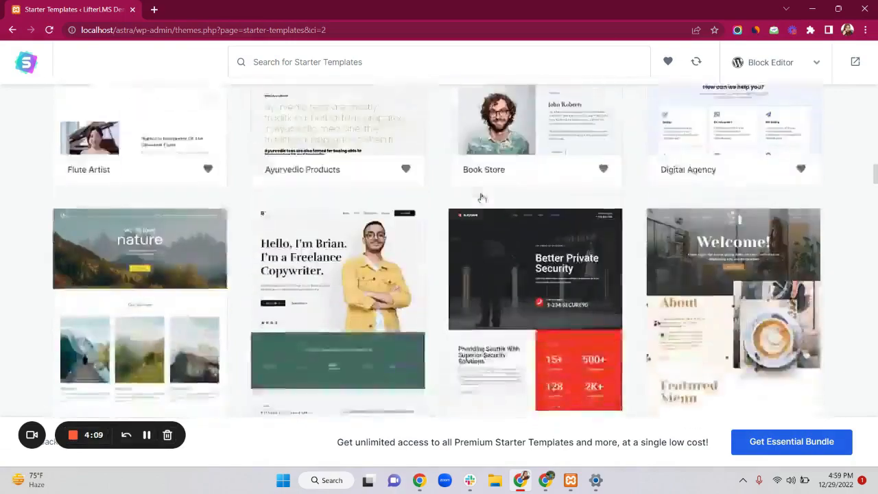
pyautogui.scroll(20, 482, 198)
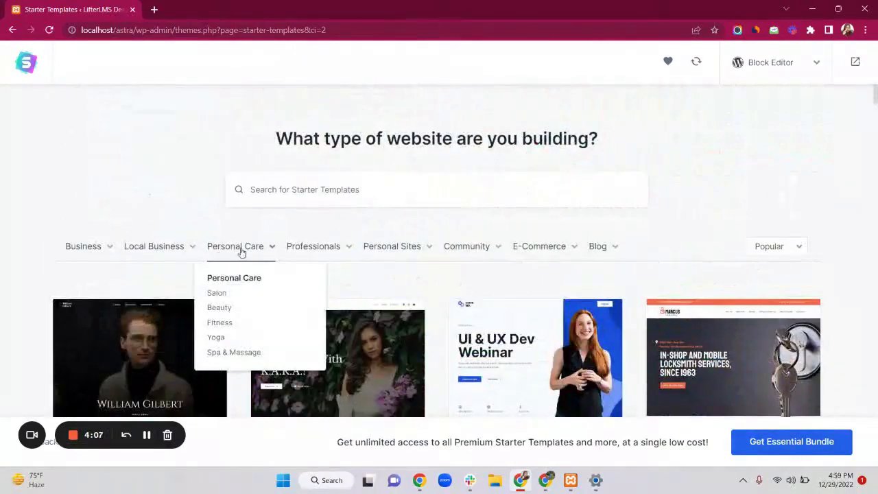
# Step: Filter the starter templates by the E-Learning category Course Marketplace and select the School template
pyautogui.moveTo(542, 249)
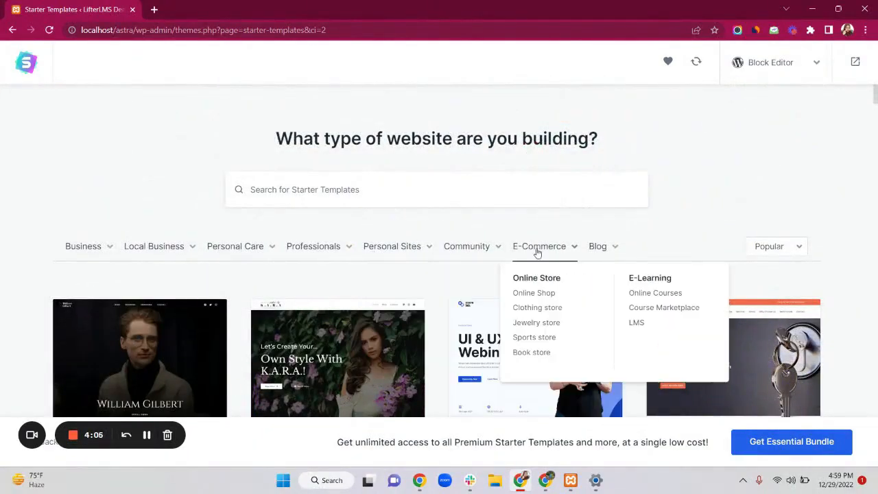
pyautogui.moveTo(604, 247)
pyautogui.click(650, 312)
pyautogui.moveTo(190, 256)
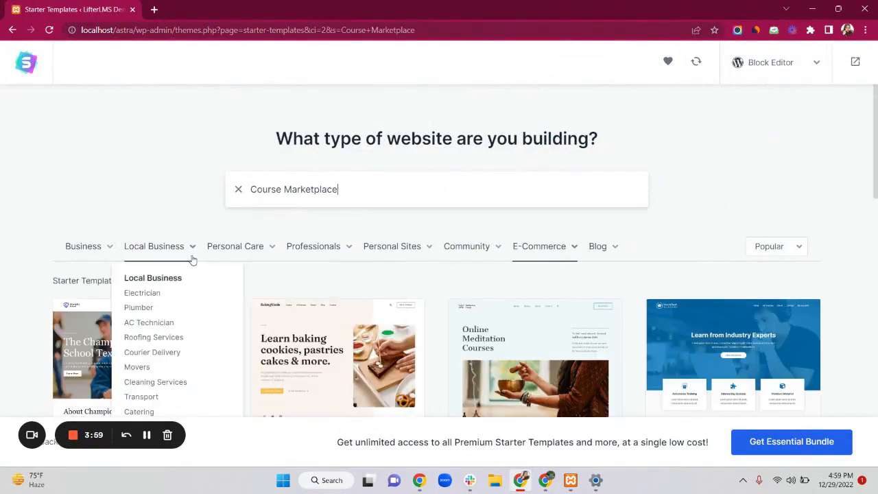
pyautogui.scroll(-3, 193, 259)
pyautogui.scroll(-1, 193, 259)
pyautogui.scroll(3, 508, 197)
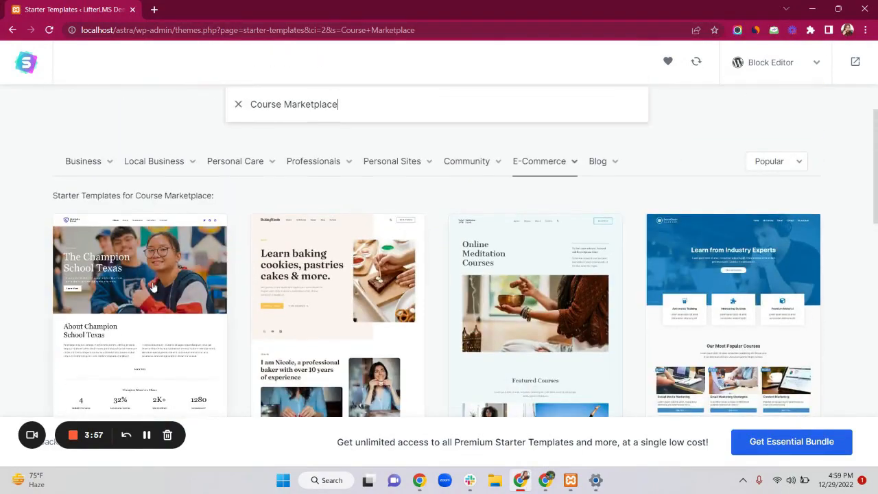
pyautogui.scroll(-2, 137, 300)
pyautogui.click(117, 221)
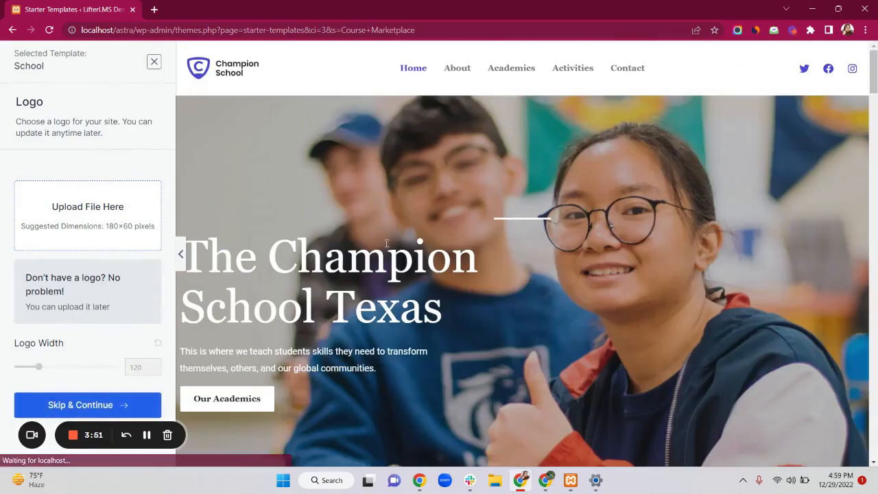
# Step: Preview the School template's home page and add the LifterLMS logo to it
pyautogui.scroll(-15, 398, 331)
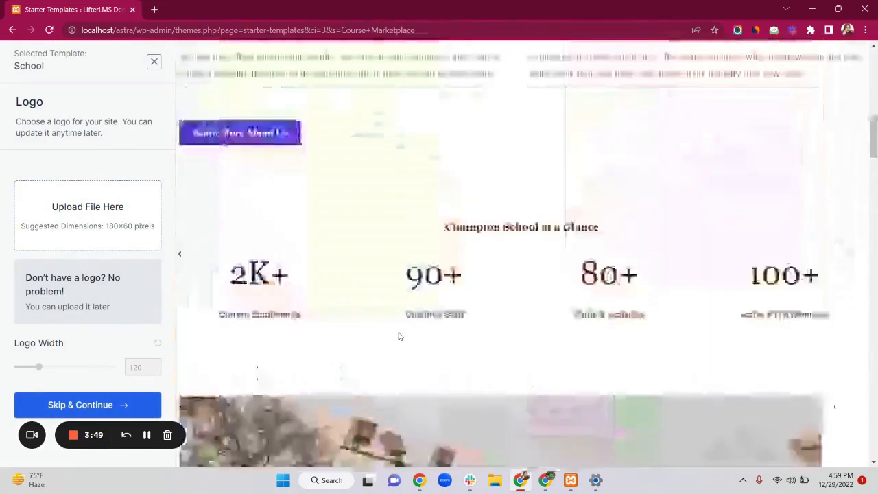
pyautogui.scroll(10, 399, 335)
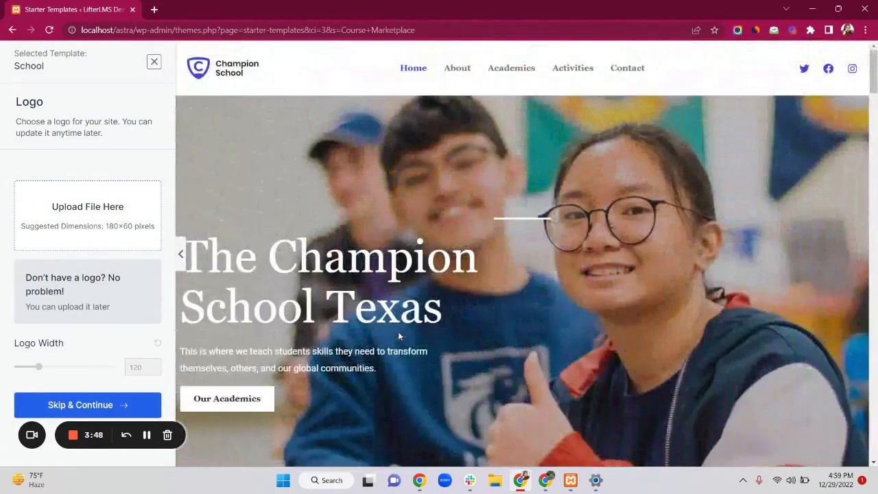
pyautogui.click(68, 237)
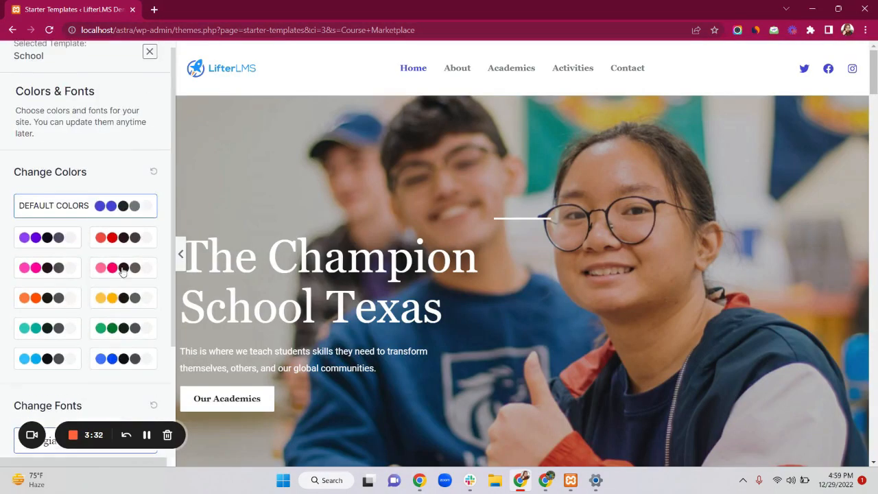
# Step: Keep the template's default colors and Georgia / Roboto fonts, and proceed to the import options
pyautogui.scroll(-1, 109, 292)
pyautogui.scroll(-1, 108, 291)
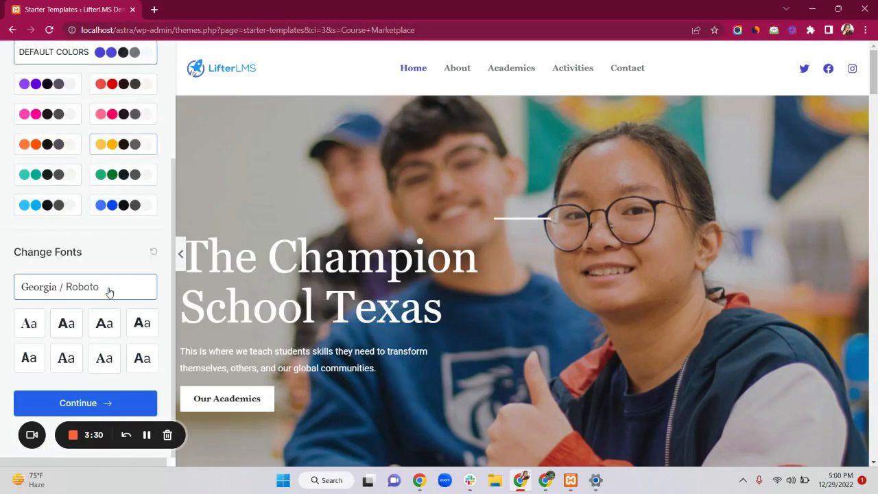
pyautogui.click(84, 404)
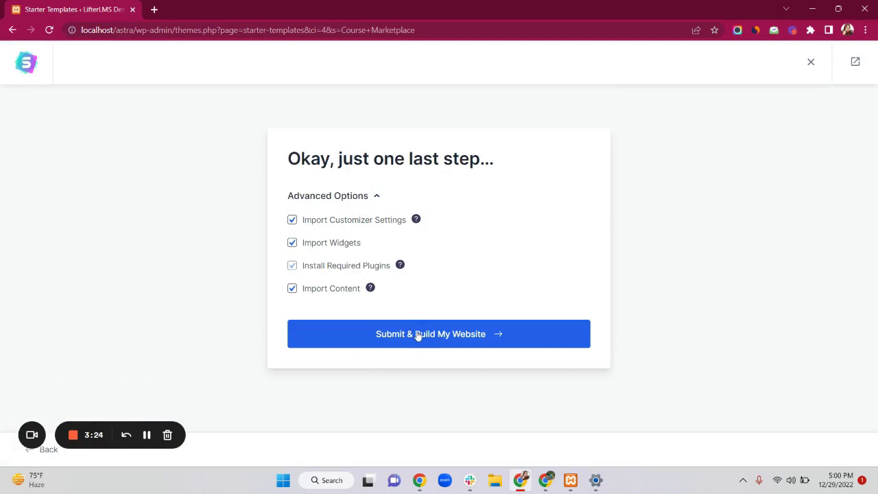
# Step: Build the website with customizer settings, widgets, required plugins and content imported, and view the resulting home page
pyautogui.click(417, 335)
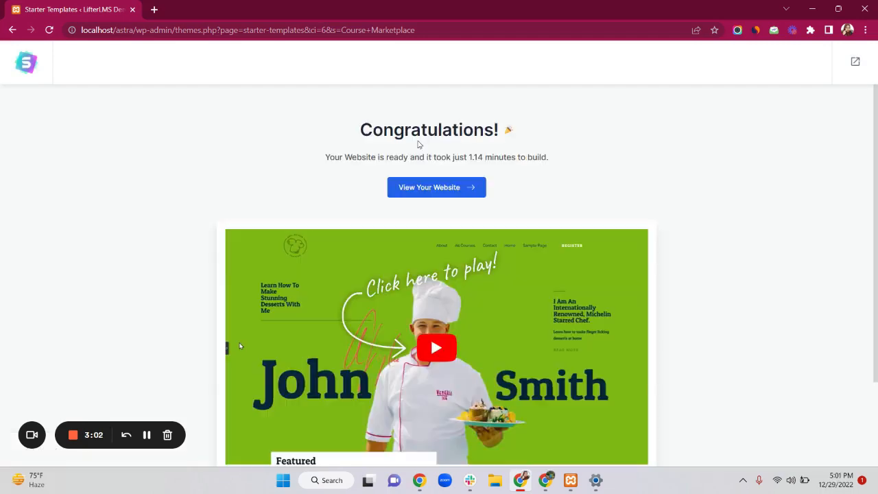
pyautogui.click(439, 187)
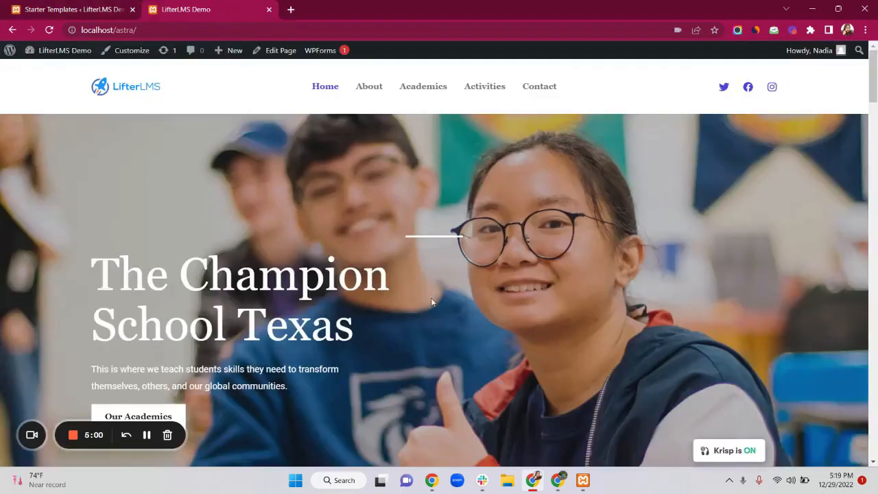
pyautogui.scroll(-20, 431, 300)
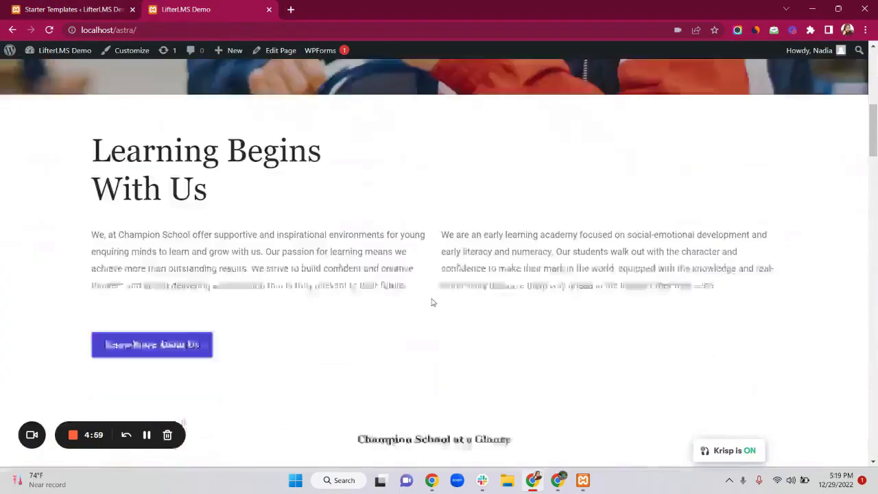
# Step: Open the WordPress dashboard in a new browser tab and go to the site's Menus settings
pyautogui.scroll(6, 431, 300)
pyautogui.scroll(14, 439, 274)
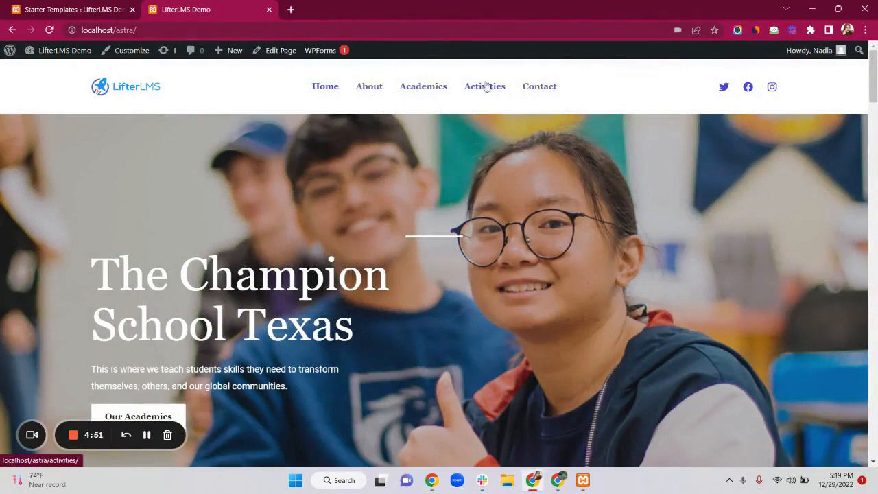
pyautogui.moveTo(58, 50)
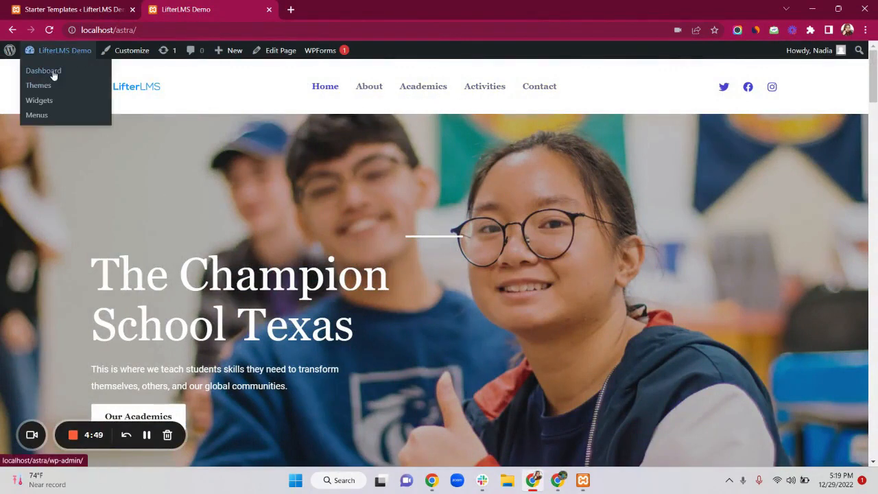
pyautogui.rightClick(69, 71)
pyautogui.click(72, 79)
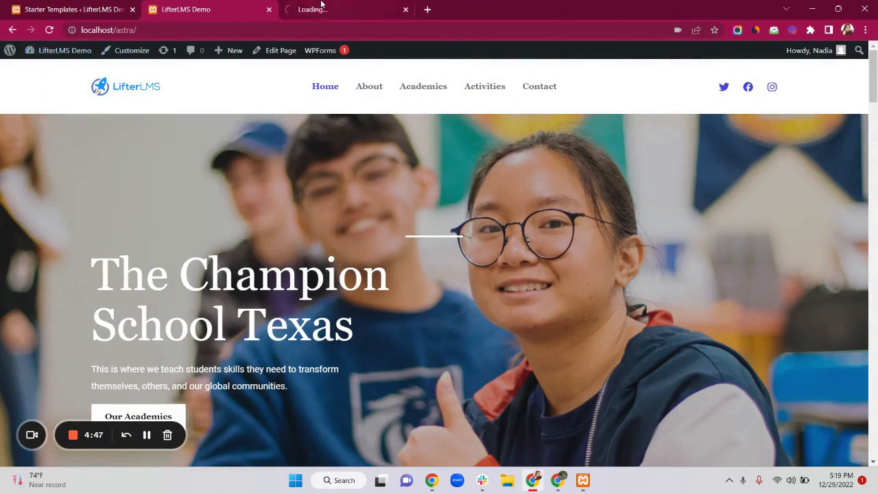
pyautogui.click(320, 6)
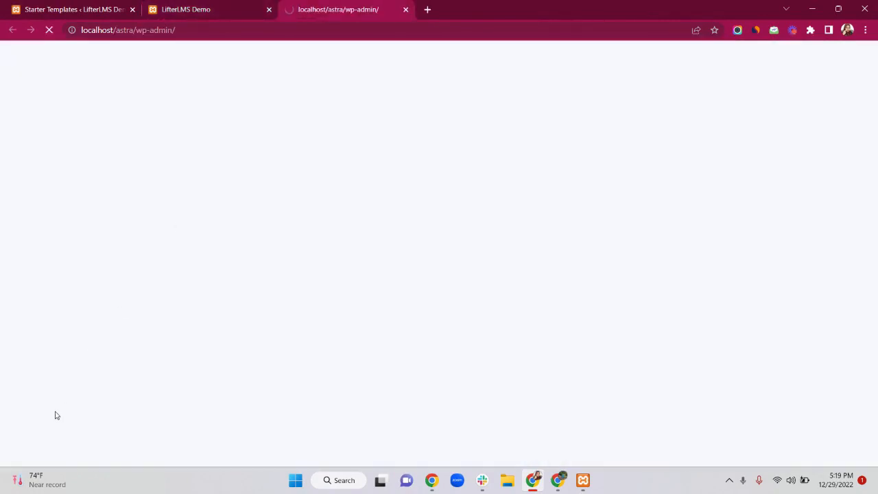
pyautogui.moveTo(44, 355)
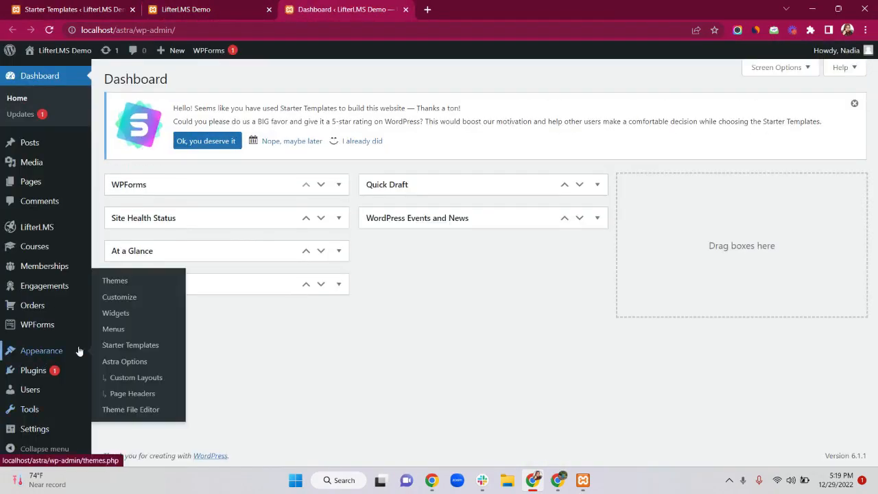
pyautogui.click(117, 329)
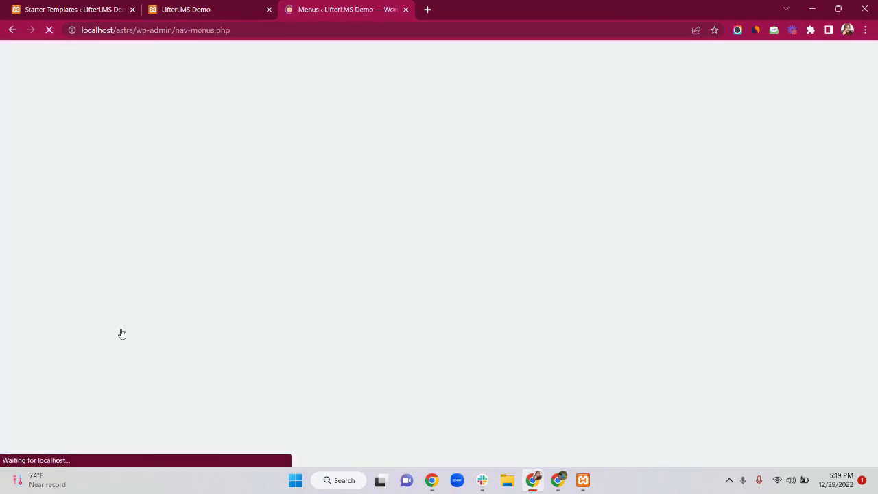
# Step: Assign main_menu to the Primary Menu display location and save the menu
pyautogui.scroll(-3, 288, 333)
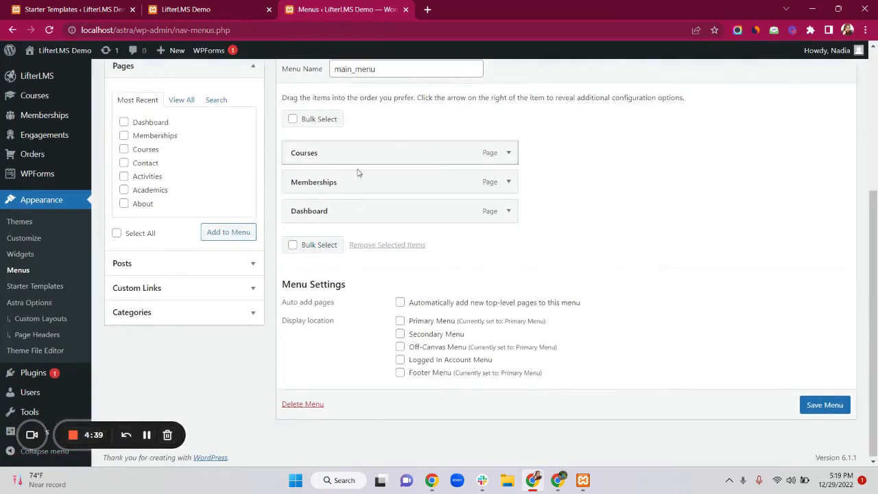
pyautogui.scroll(1, 383, 162)
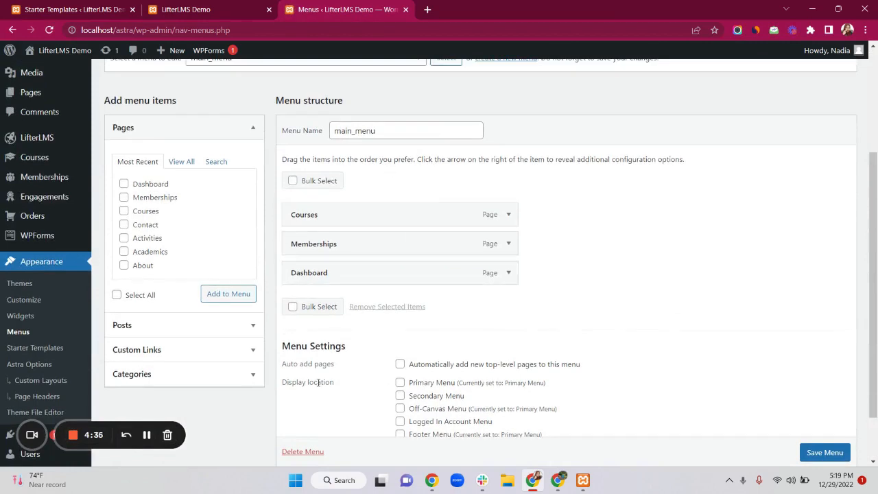
pyautogui.click(402, 385)
pyautogui.click(831, 452)
pyautogui.scroll(-1, 832, 454)
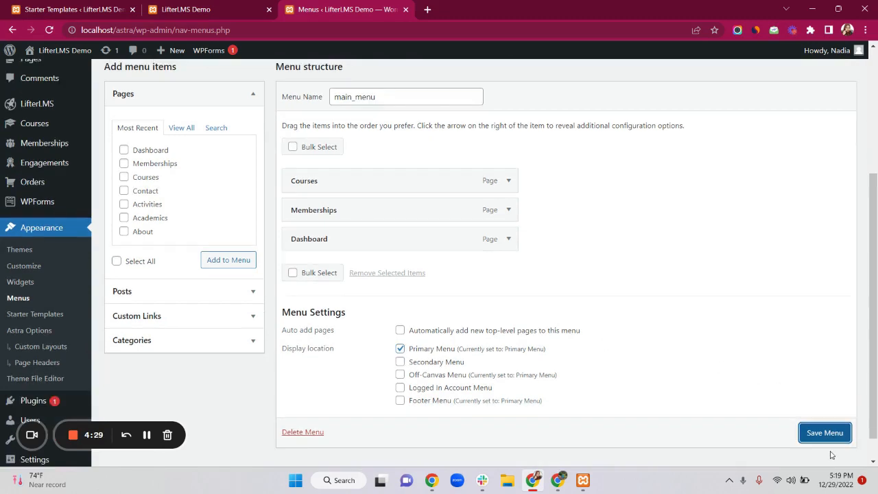
pyautogui.click(829, 439)
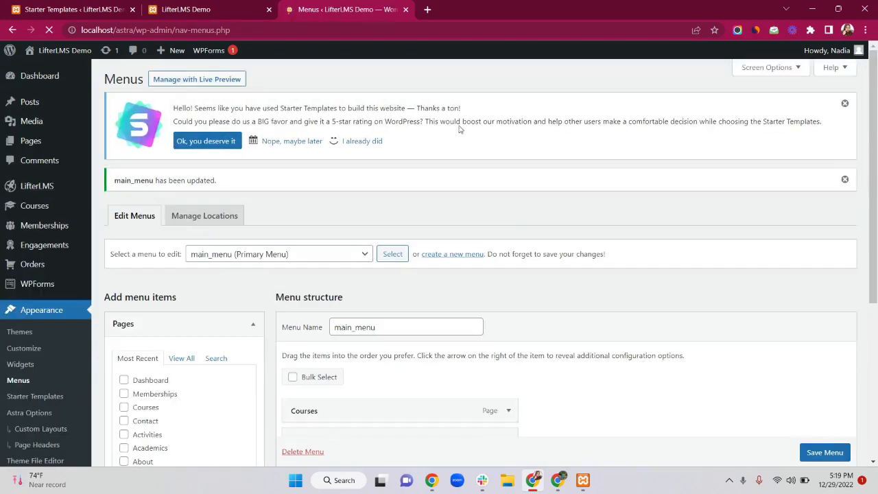
# Step: Reload the site's home page to check its header menu, and look through the Courses page down to the footer
pyautogui.click(164, 6)
pyautogui.press('F5')
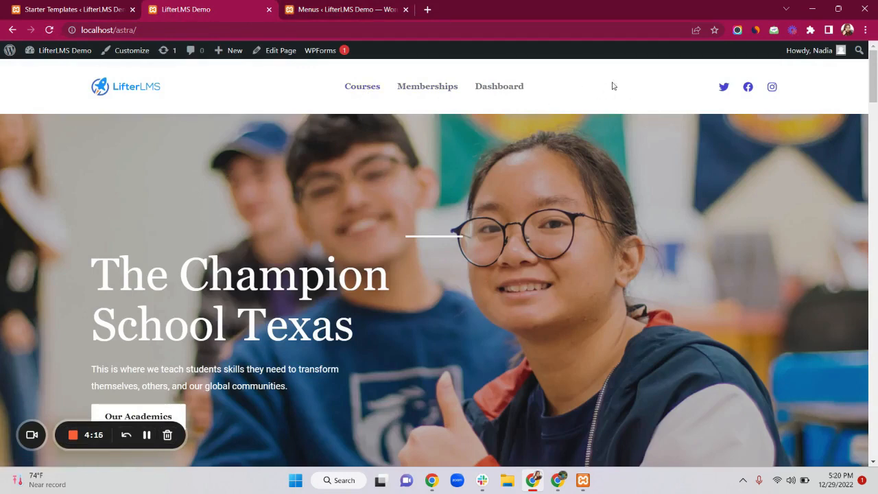
pyautogui.click(367, 89)
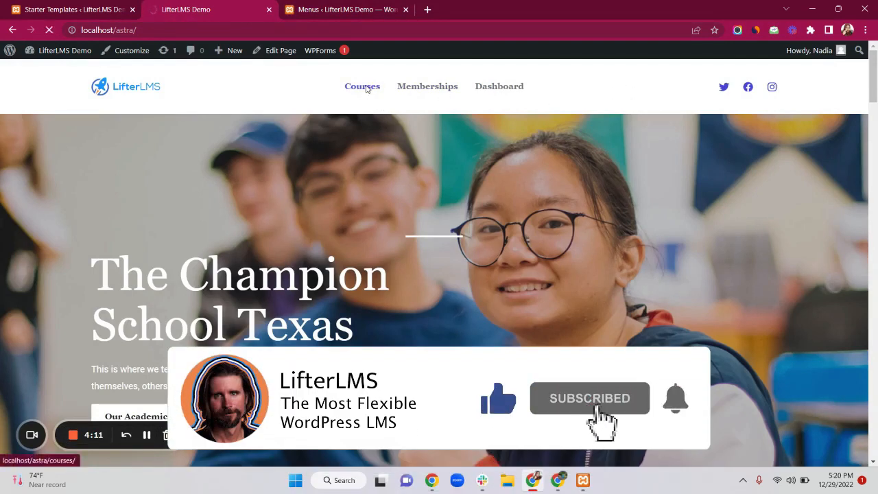
pyautogui.scroll(-2, 354, 251)
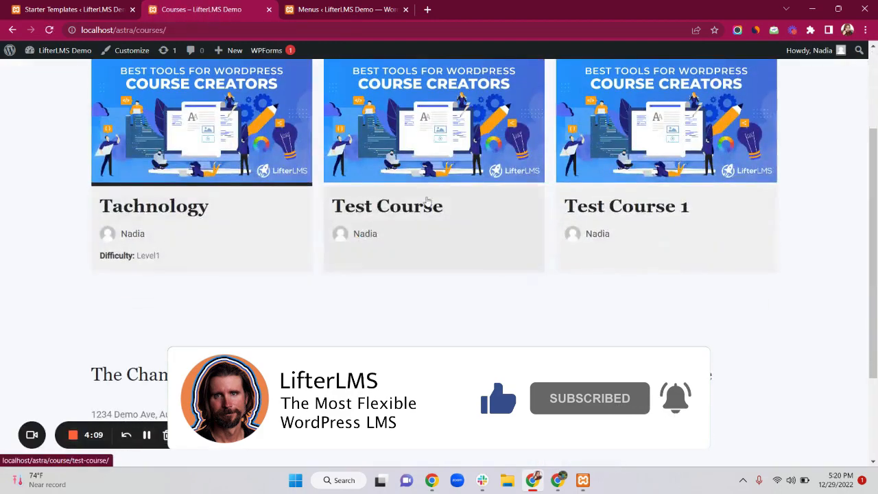
pyautogui.scroll(-2, 496, 247)
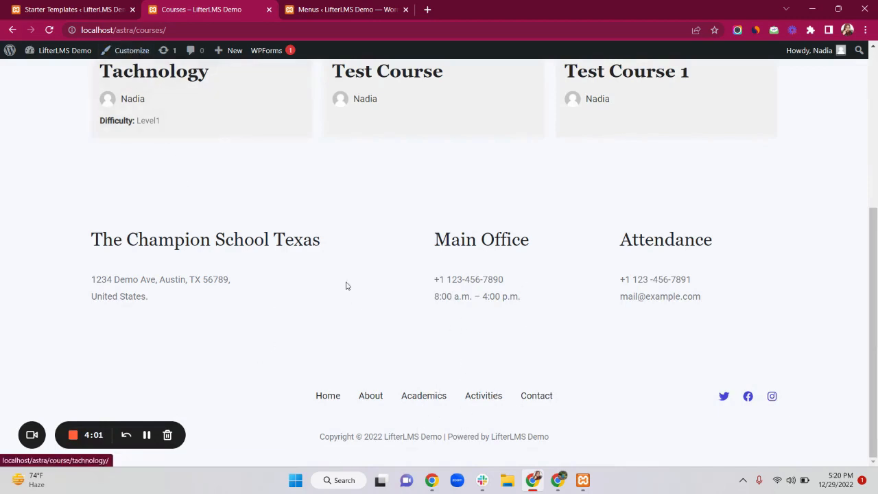
pyautogui.scroll(4, 454, 264)
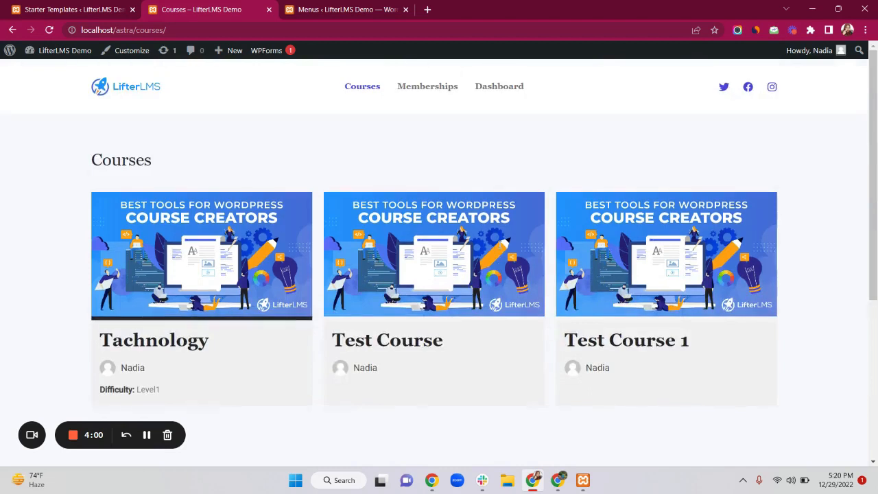
# Step: Open the Memberships page from the site's header menu and look over its catalog
pyautogui.click(442, 87)
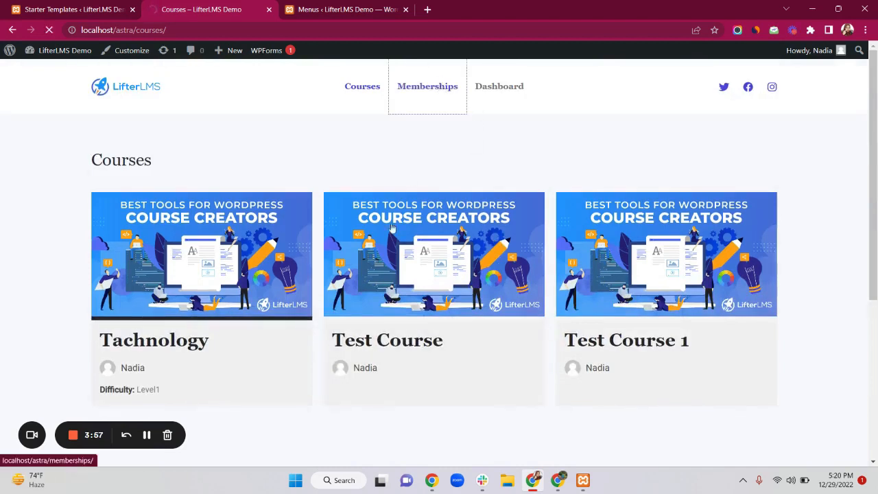
pyautogui.scroll(-2, 368, 300)
pyautogui.scroll(1, 368, 301)
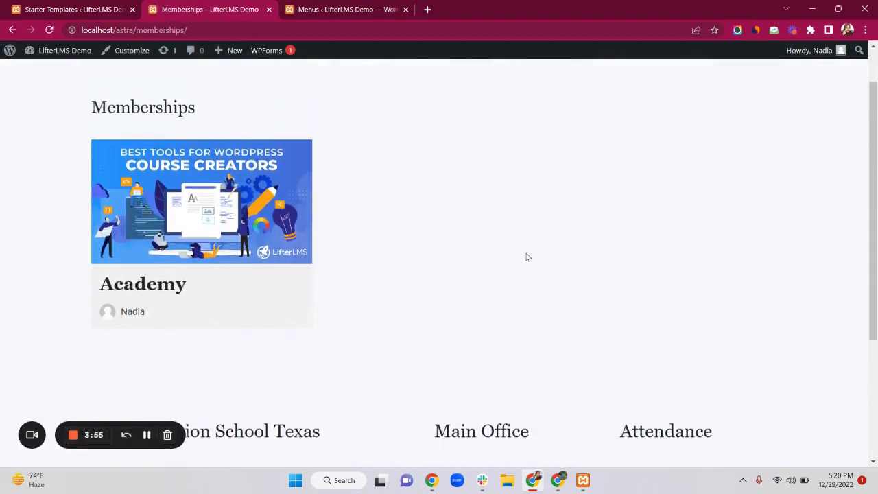
pyautogui.scroll(1, 520, 183)
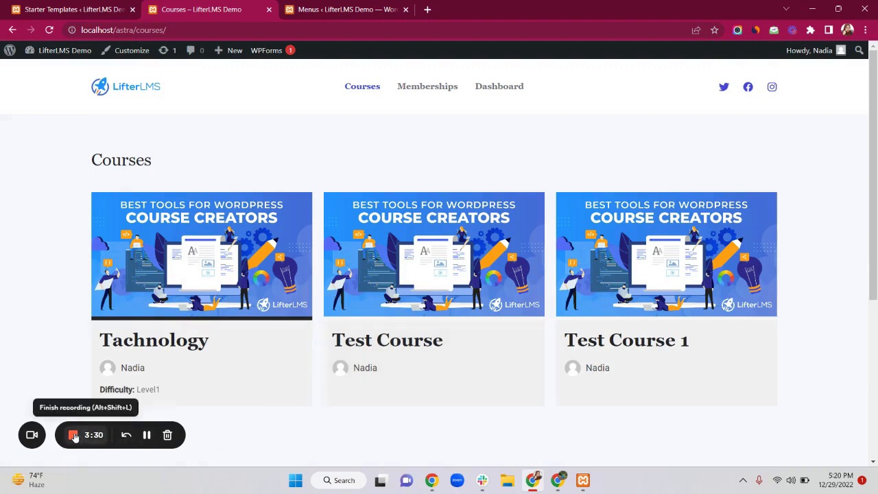
pyautogui.click(72, 434)
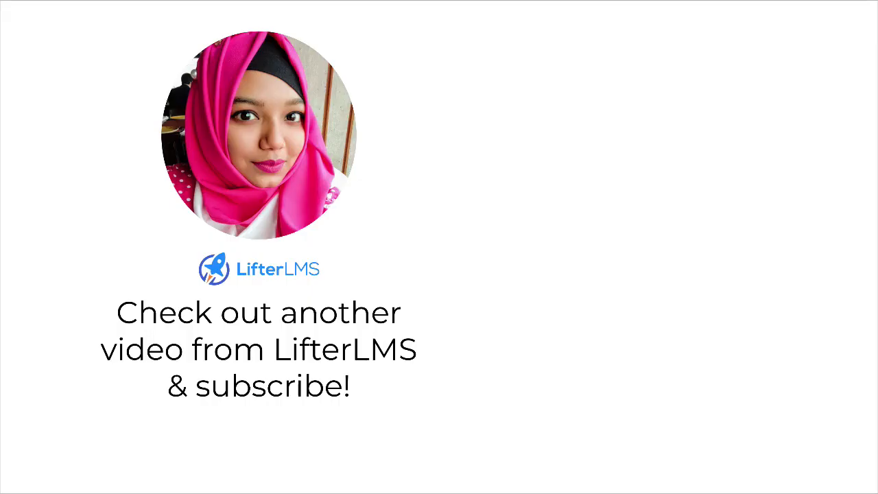